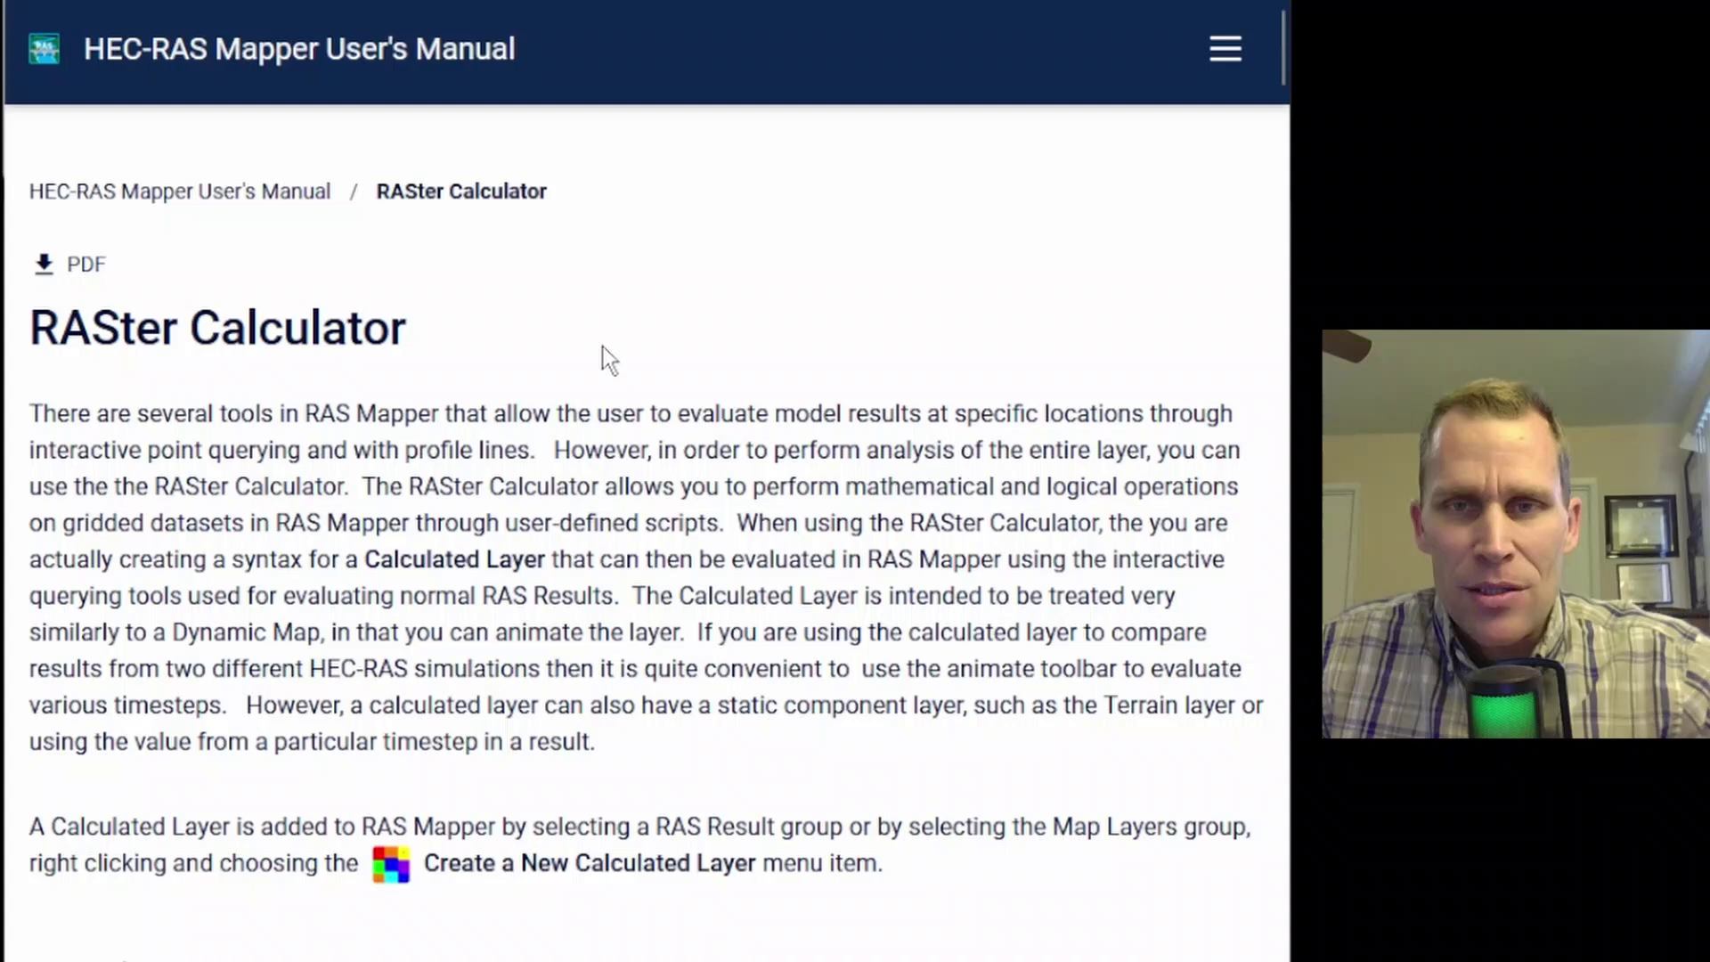
Step: Finish the RASter Calculator manual page and return to the lesson_89 project in RAS Mapper
{"action": "left_click_drag", "start_coordinate": [1282, 68], "coordinate": [1280, 14]}
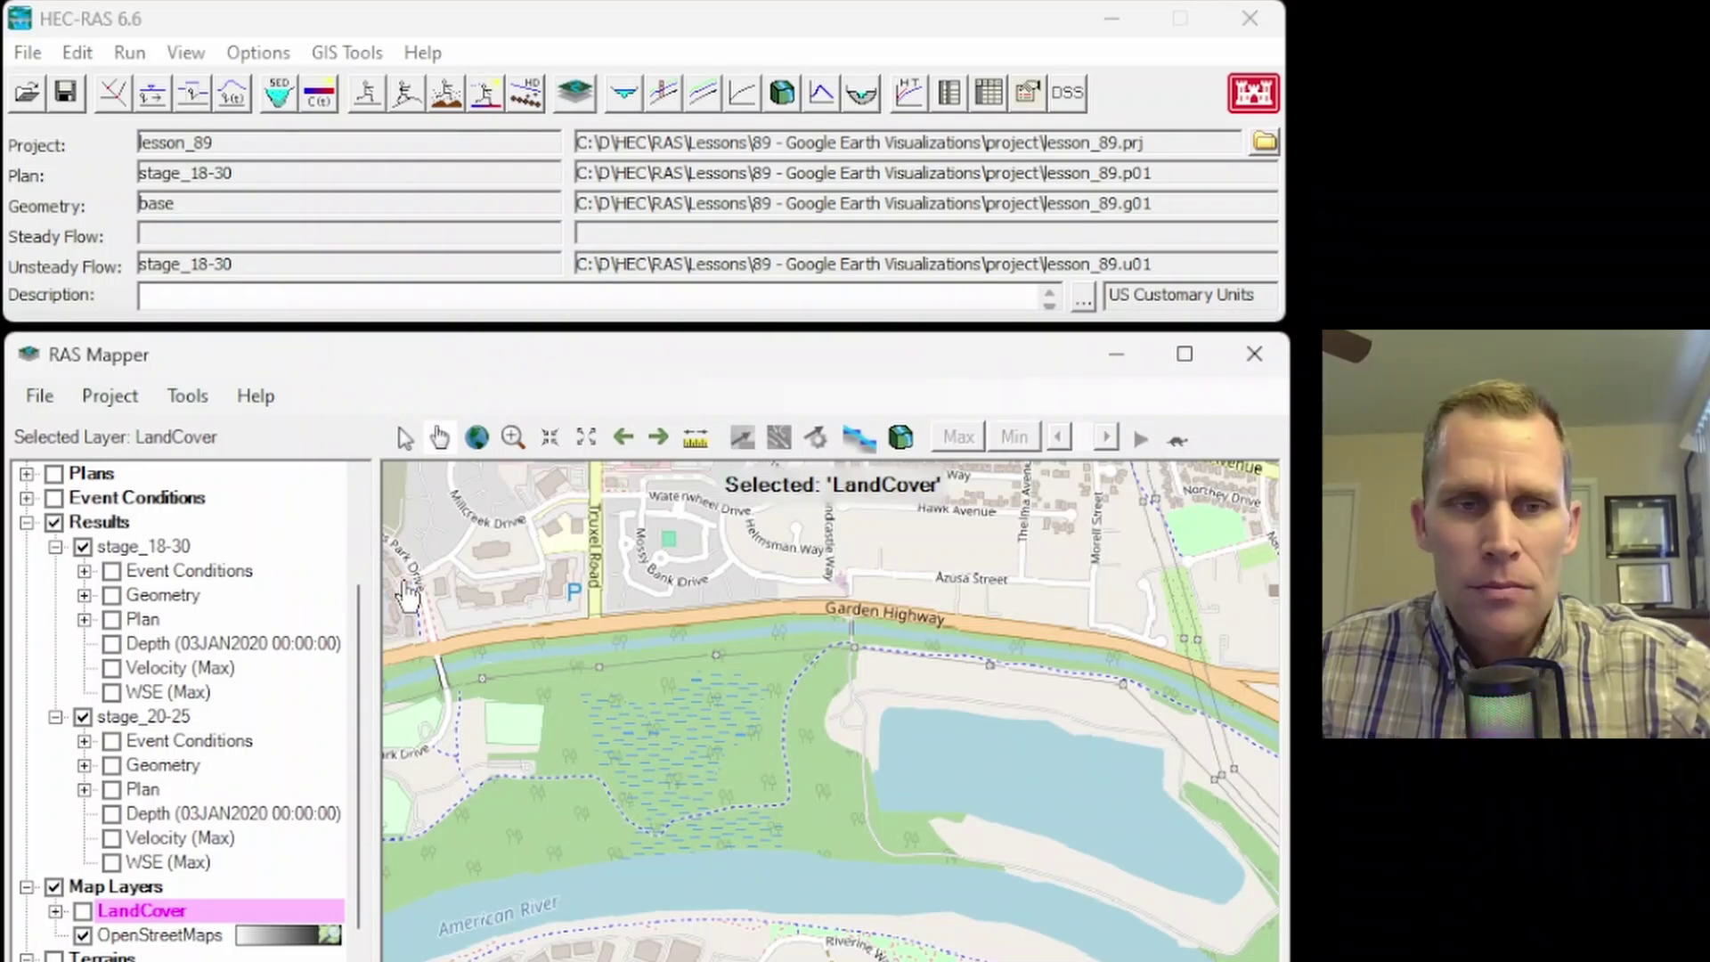
Step: Select the stage_20-25 results entry under Results in the layer tree
{"action": "scroll", "coordinate": [222, 667], "scroll_direction": "down", "scroll_amount": 1}
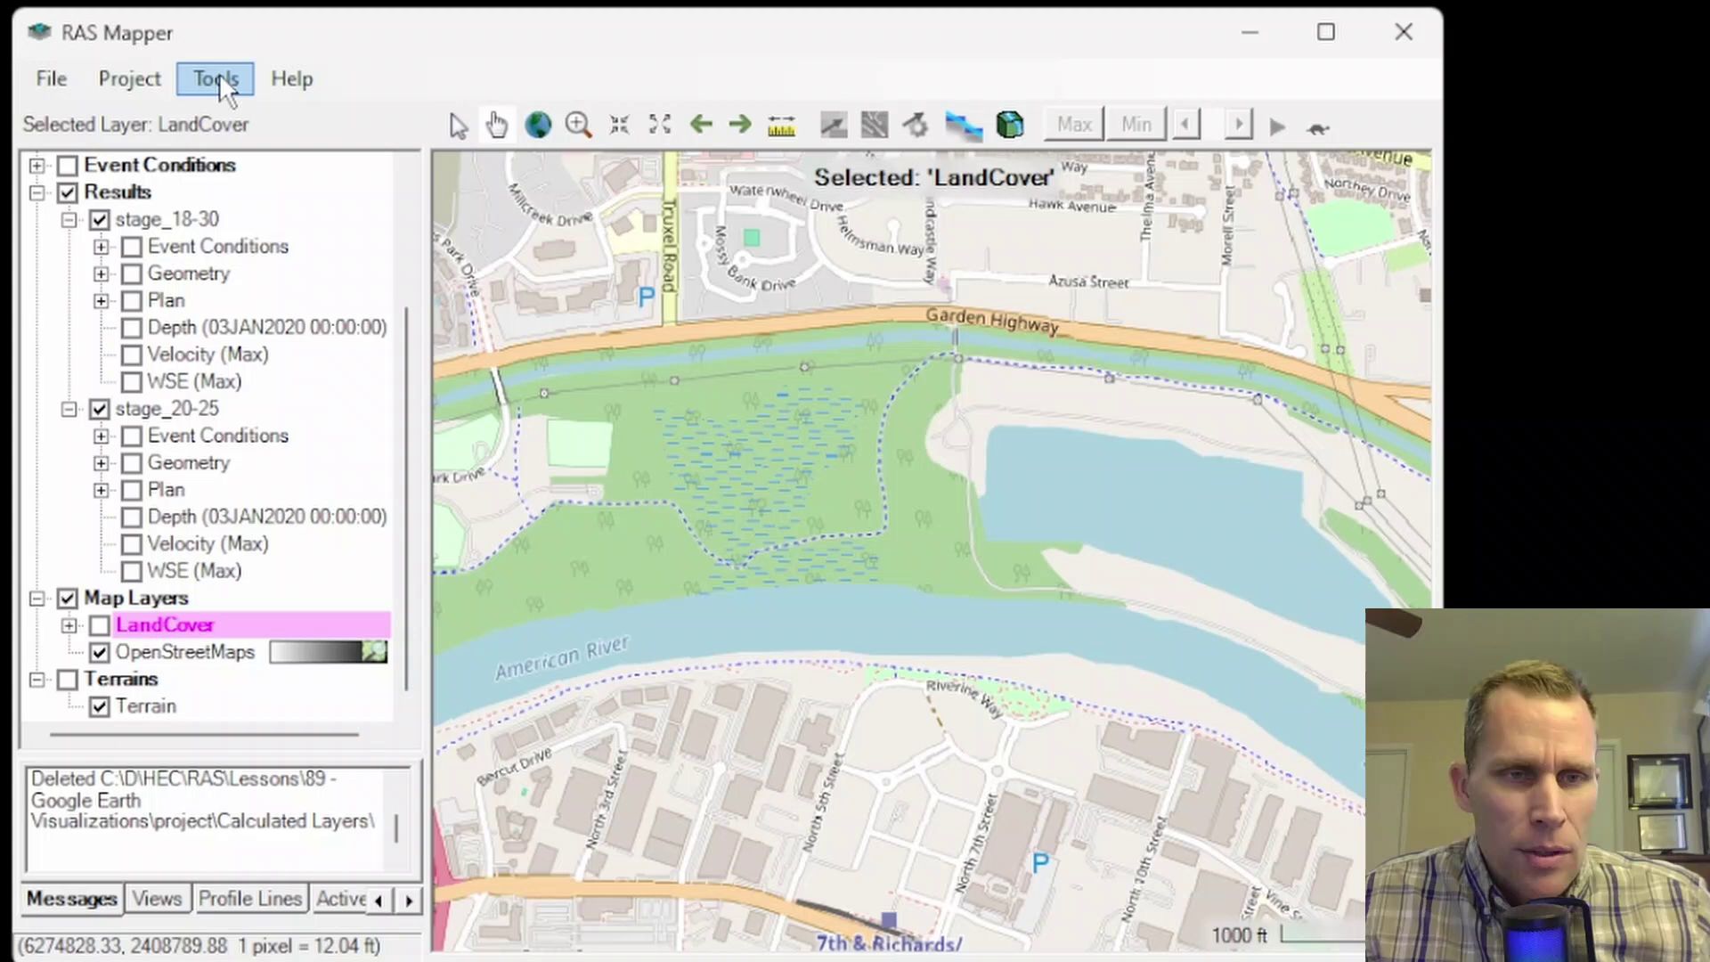
{"action": "left_click", "coordinate": [153, 410]}
Step: Open an empty RASter Calculator with output CalculatedLayer via Tools > Create Calculated Layer
{"action": "right_click", "coordinate": [152, 411]}
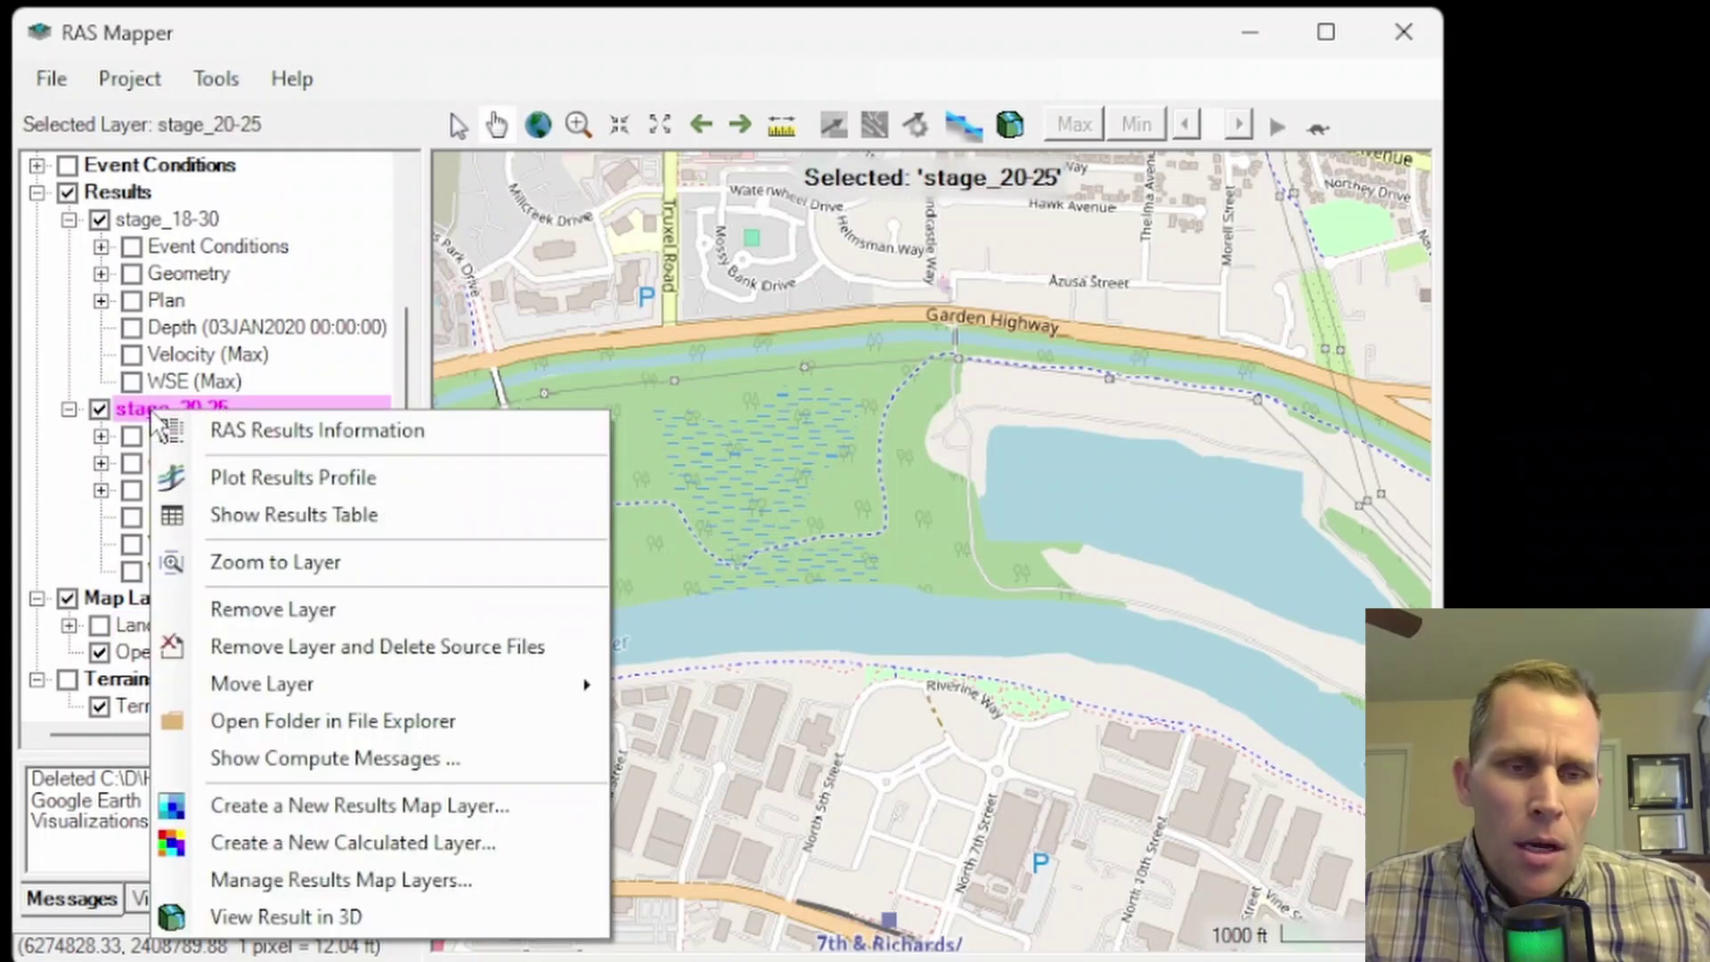
{"action": "left_click", "coordinate": [334, 850]}
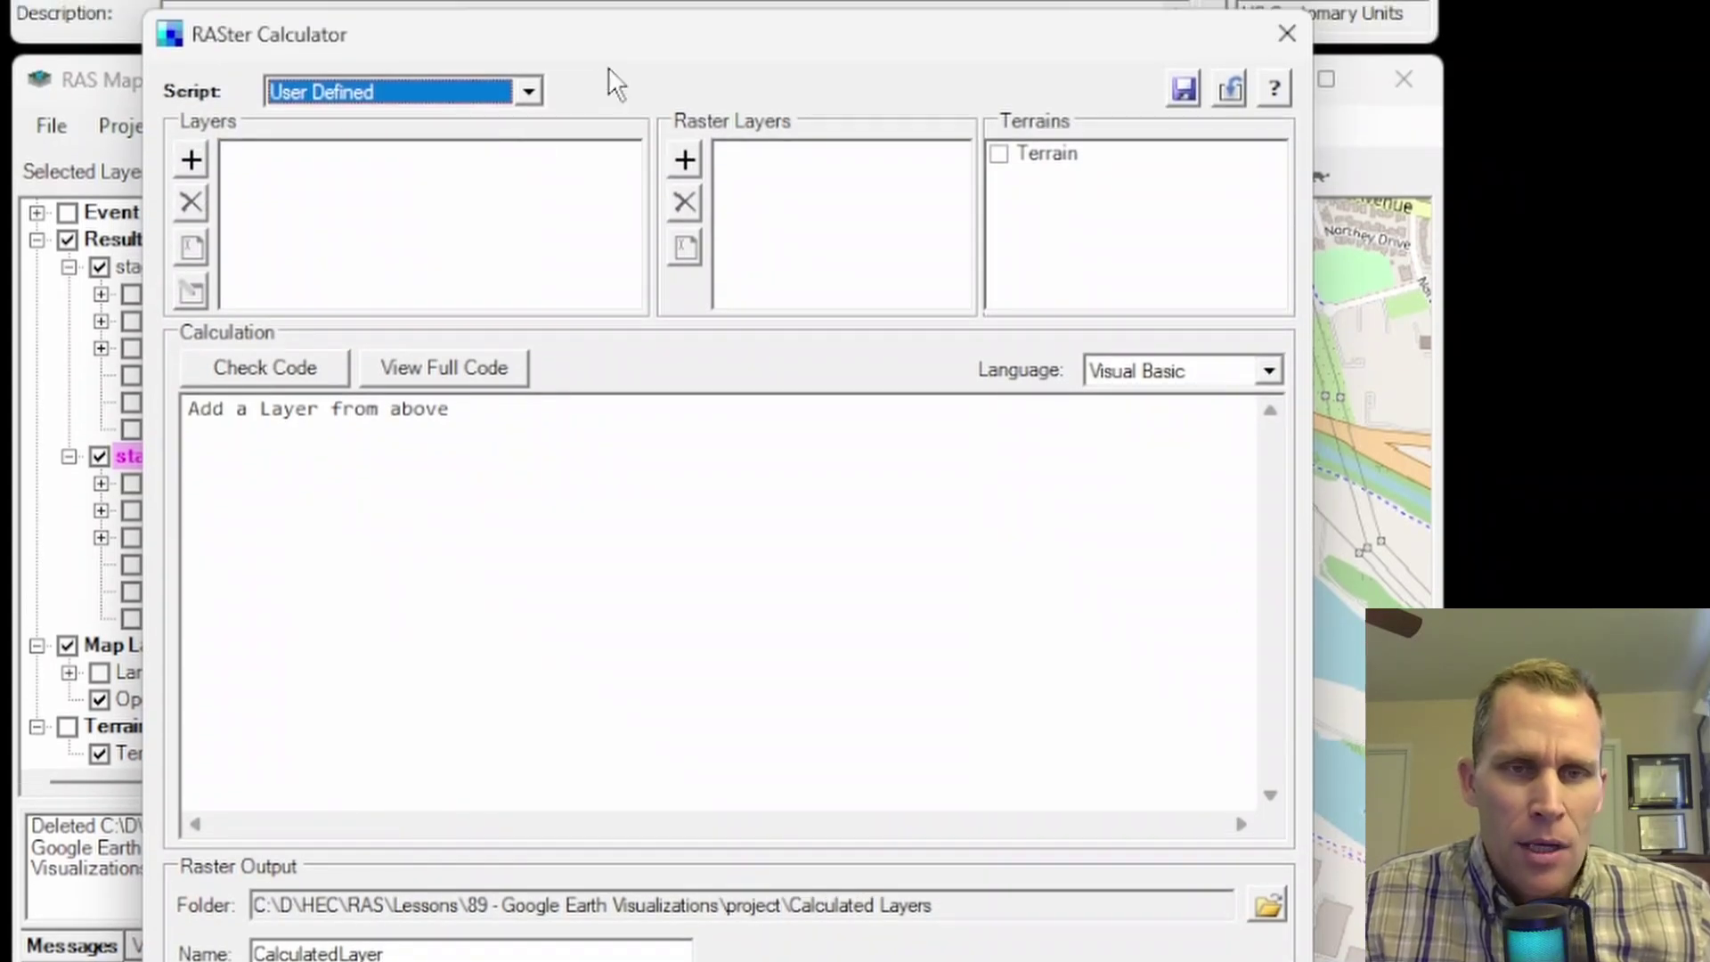
{"action": "left_click", "coordinate": [1291, 37]}
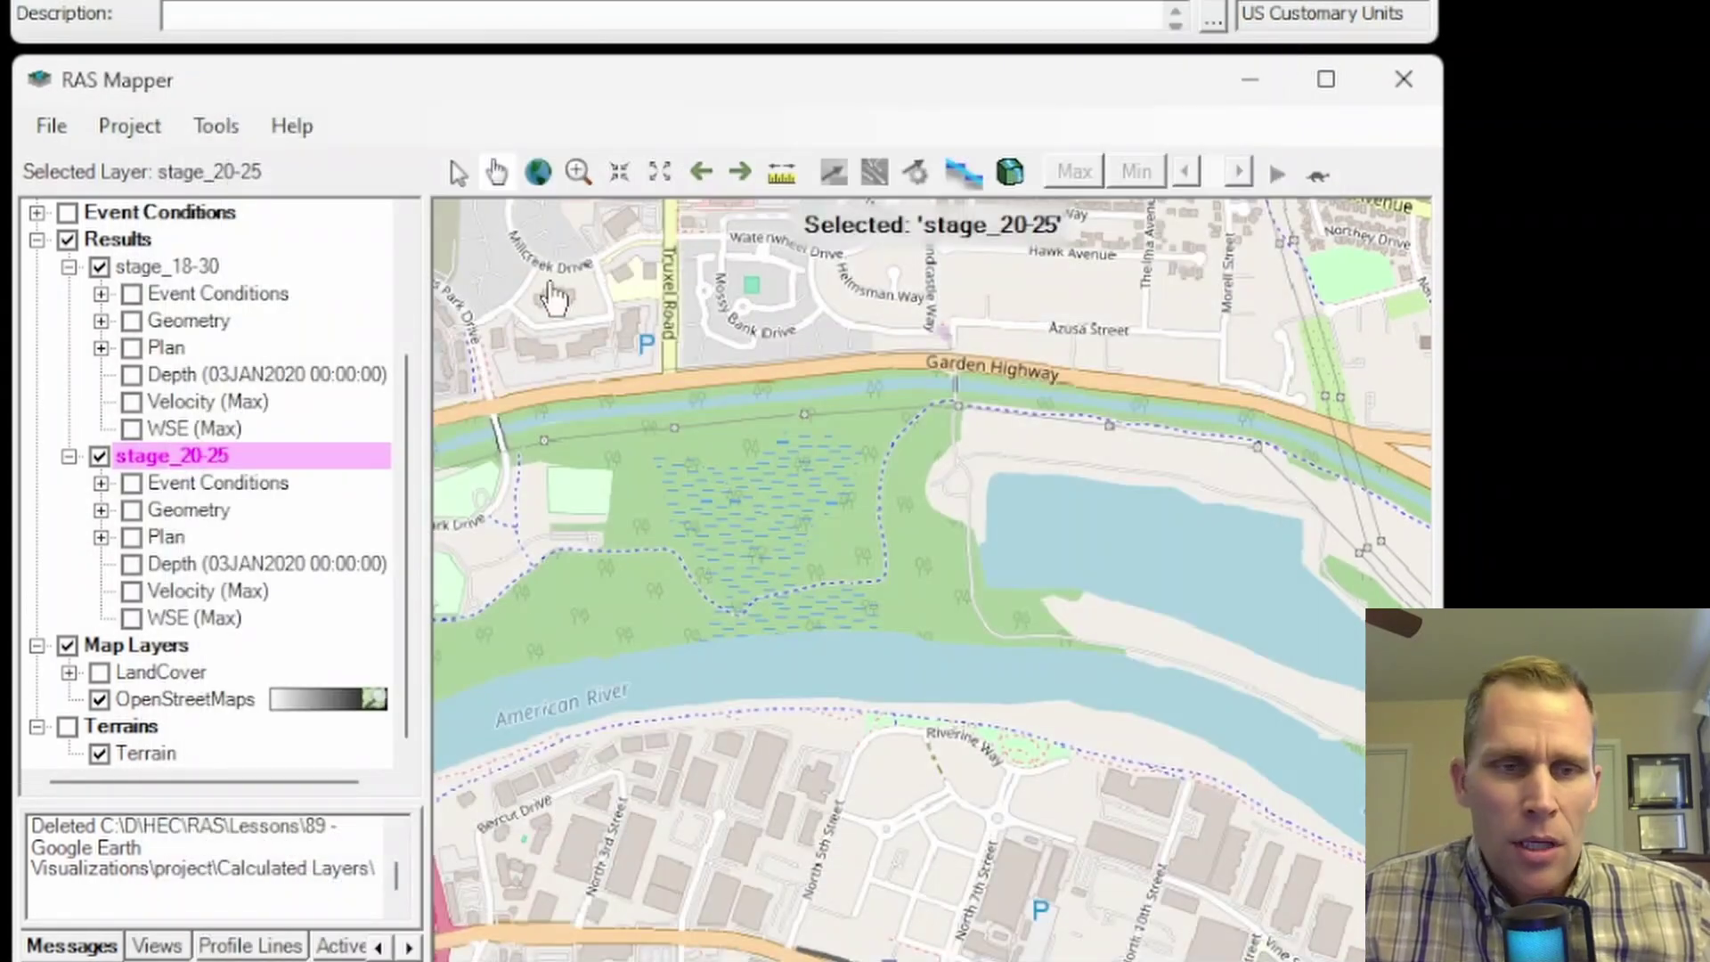
{"action": "left_click", "coordinate": [211, 121]}
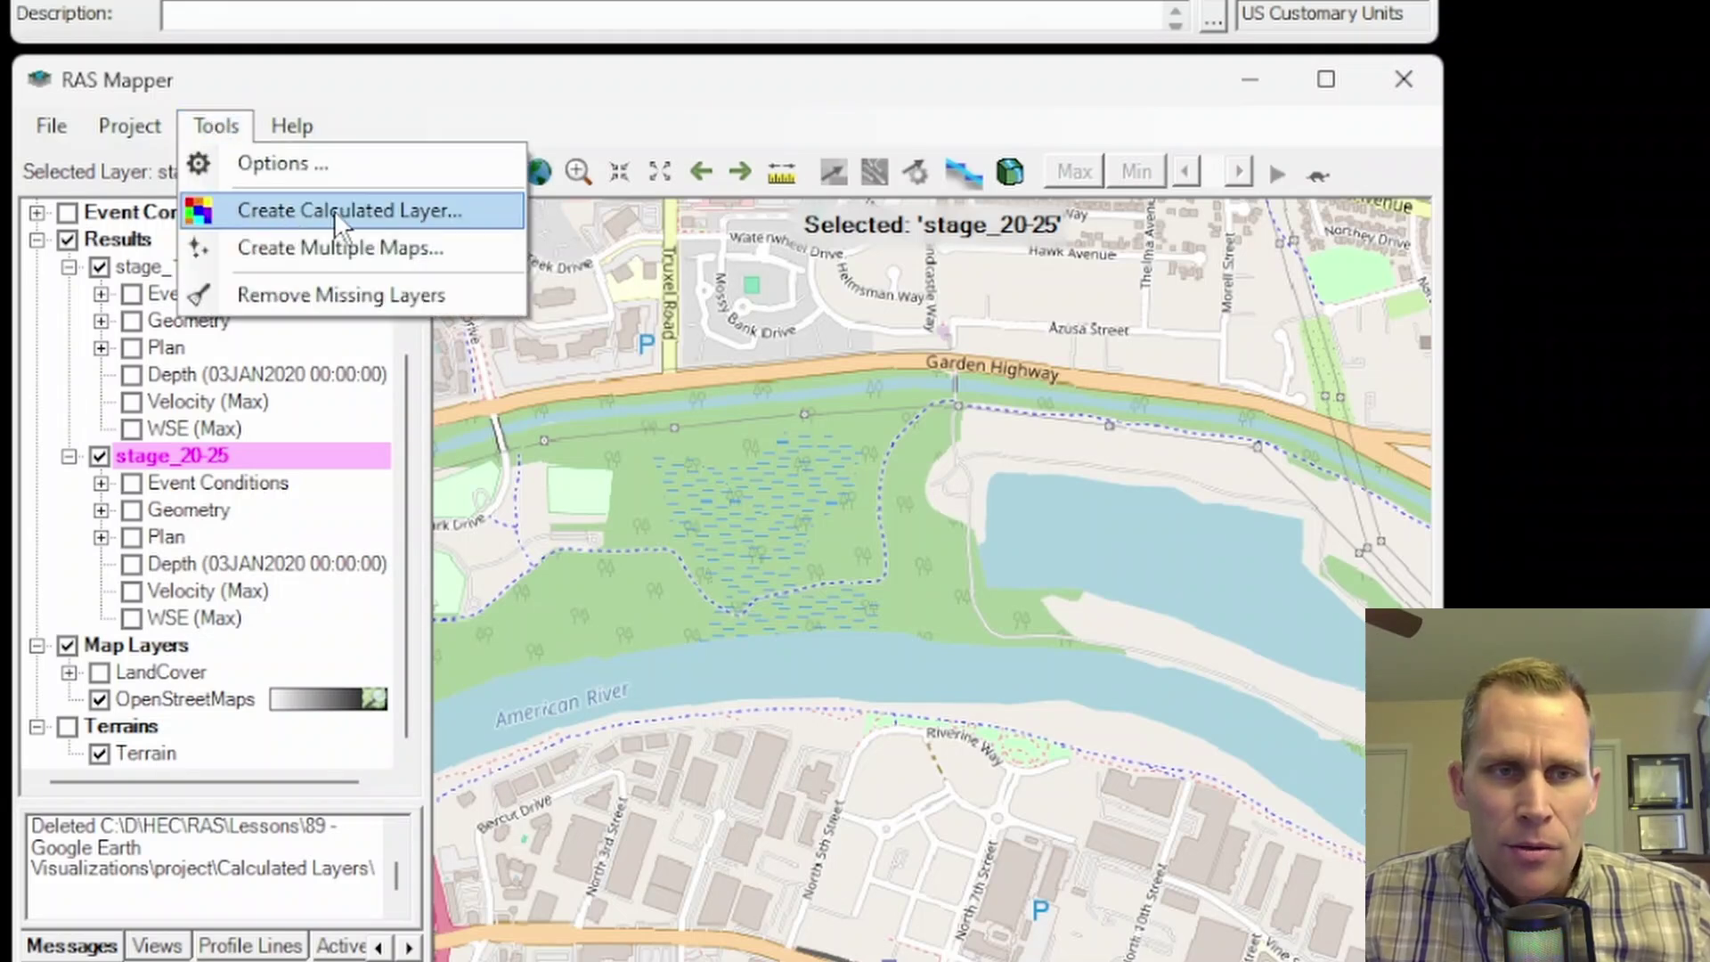
{"action": "left_click", "coordinate": [337, 212]}
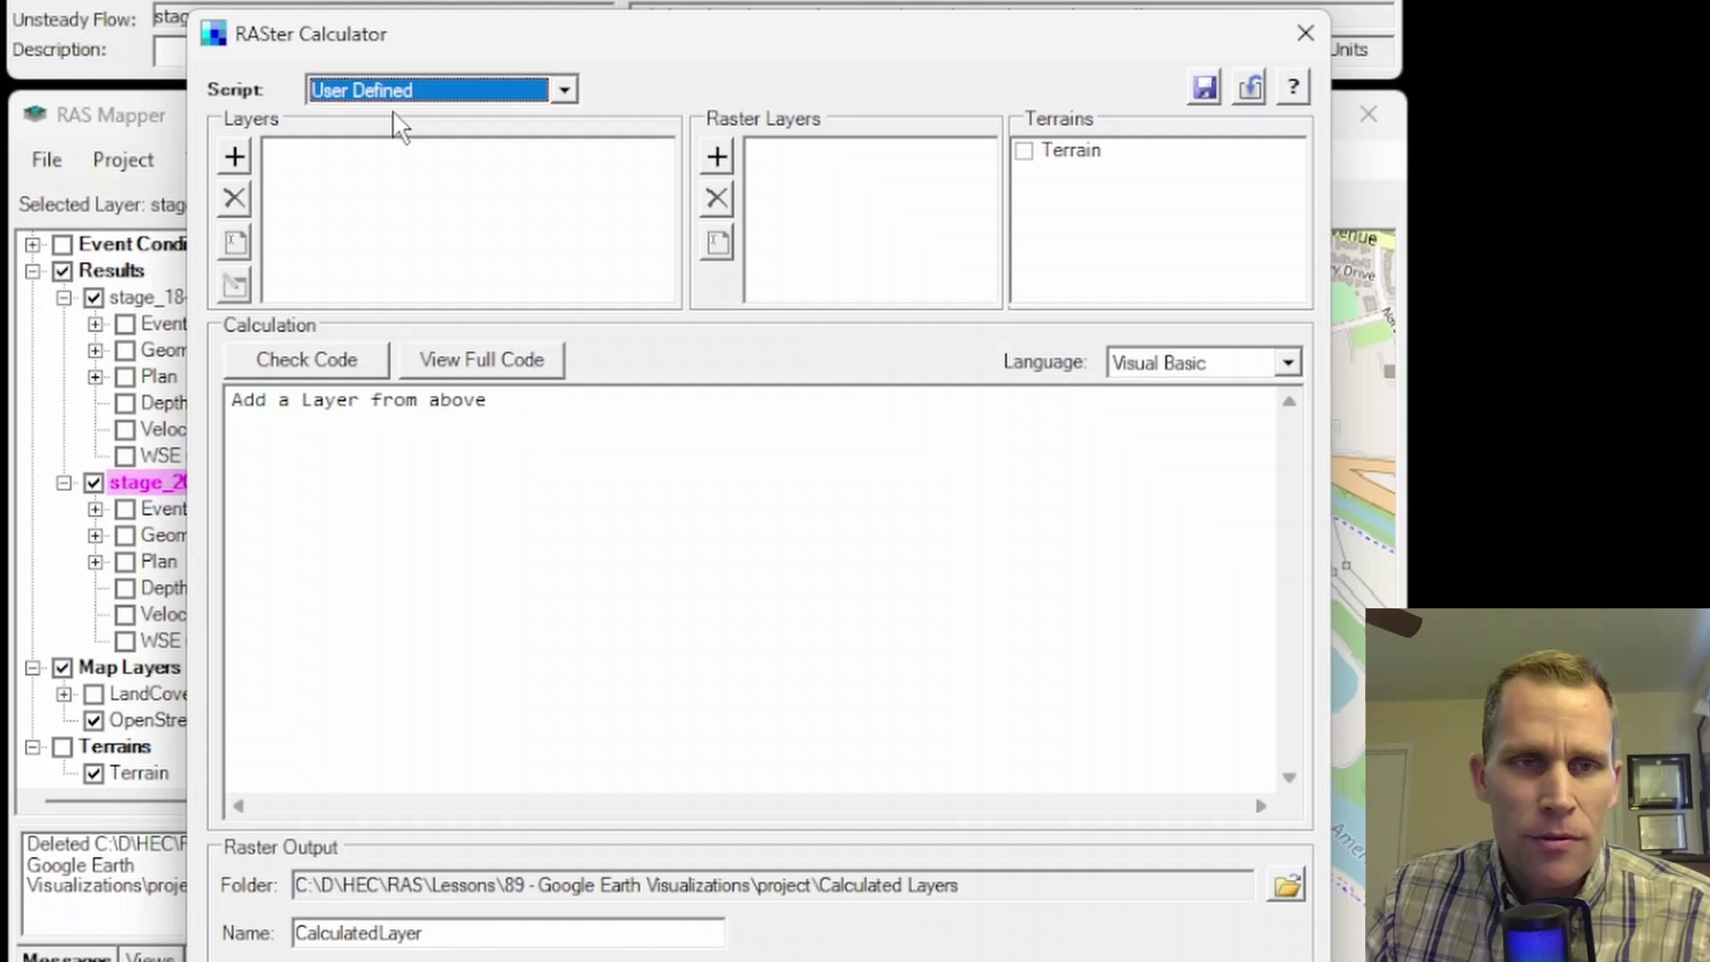
Step: Show the Script list: User Defined, Compare WSE, Depth * Velocity and Hazard
{"action": "left_click", "coordinate": [562, 90]}
{"action": "left_click", "coordinate": [563, 90]}
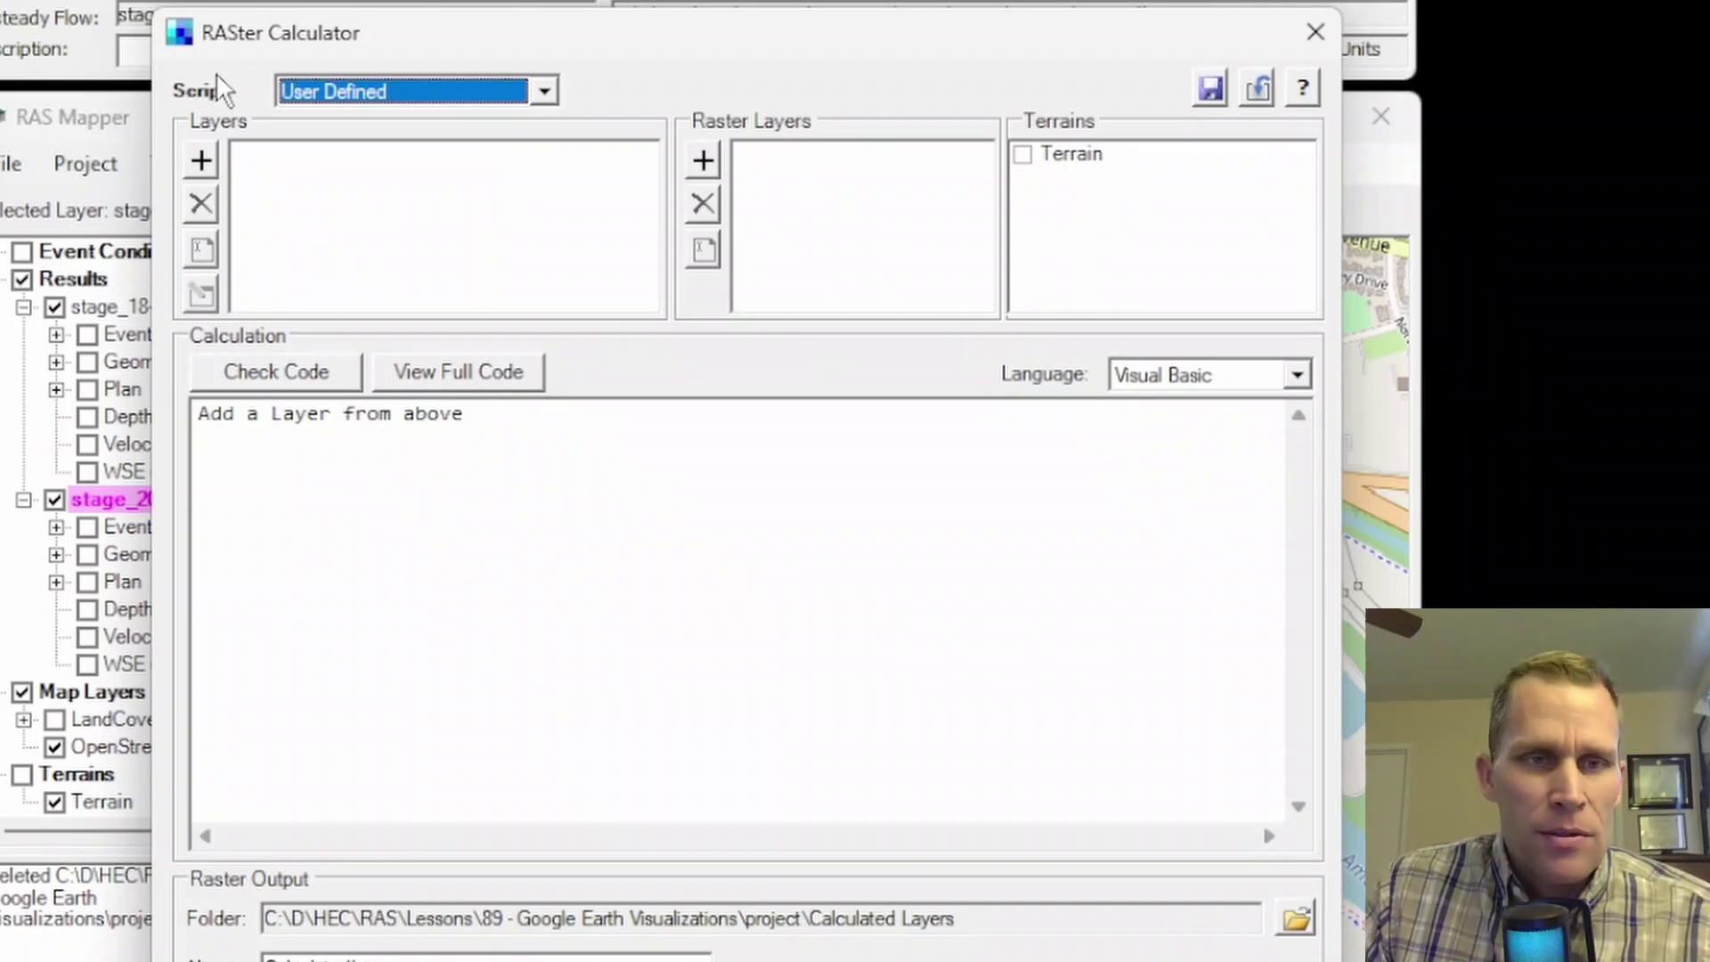
{"action": "left_click", "coordinate": [542, 92]}
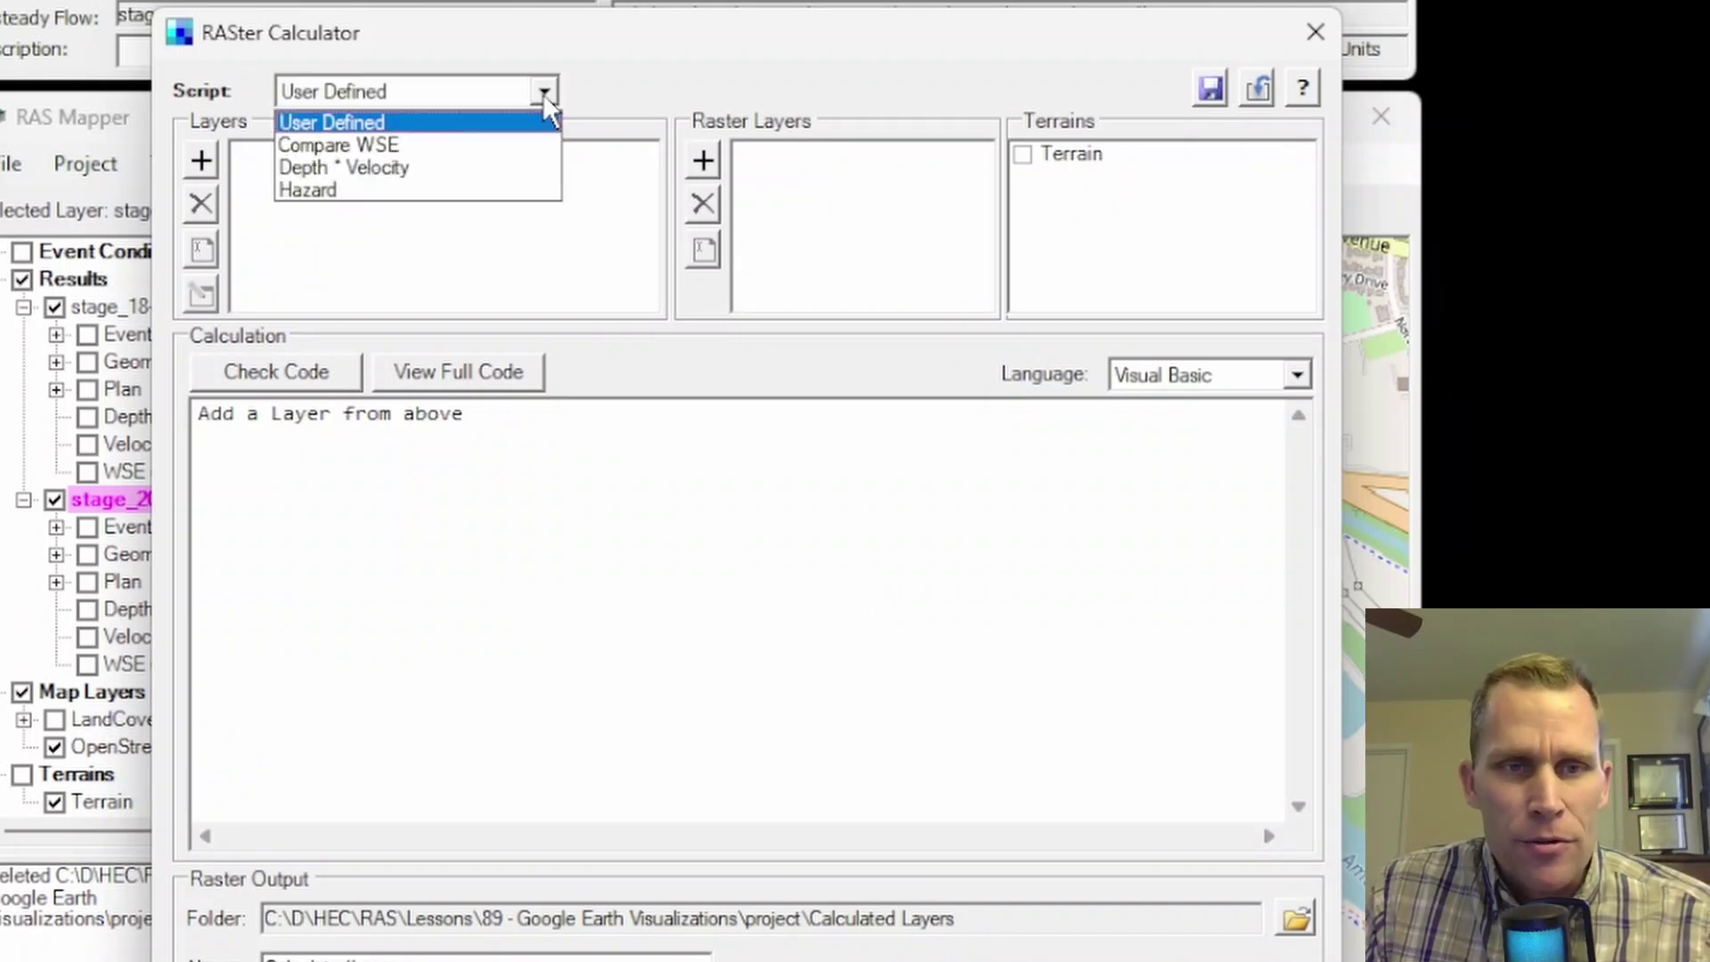
Step: Load the Compare WSE example and review its CompareWSE output name and Calculated Layers folder
{"action": "left_click", "coordinate": [386, 144]}
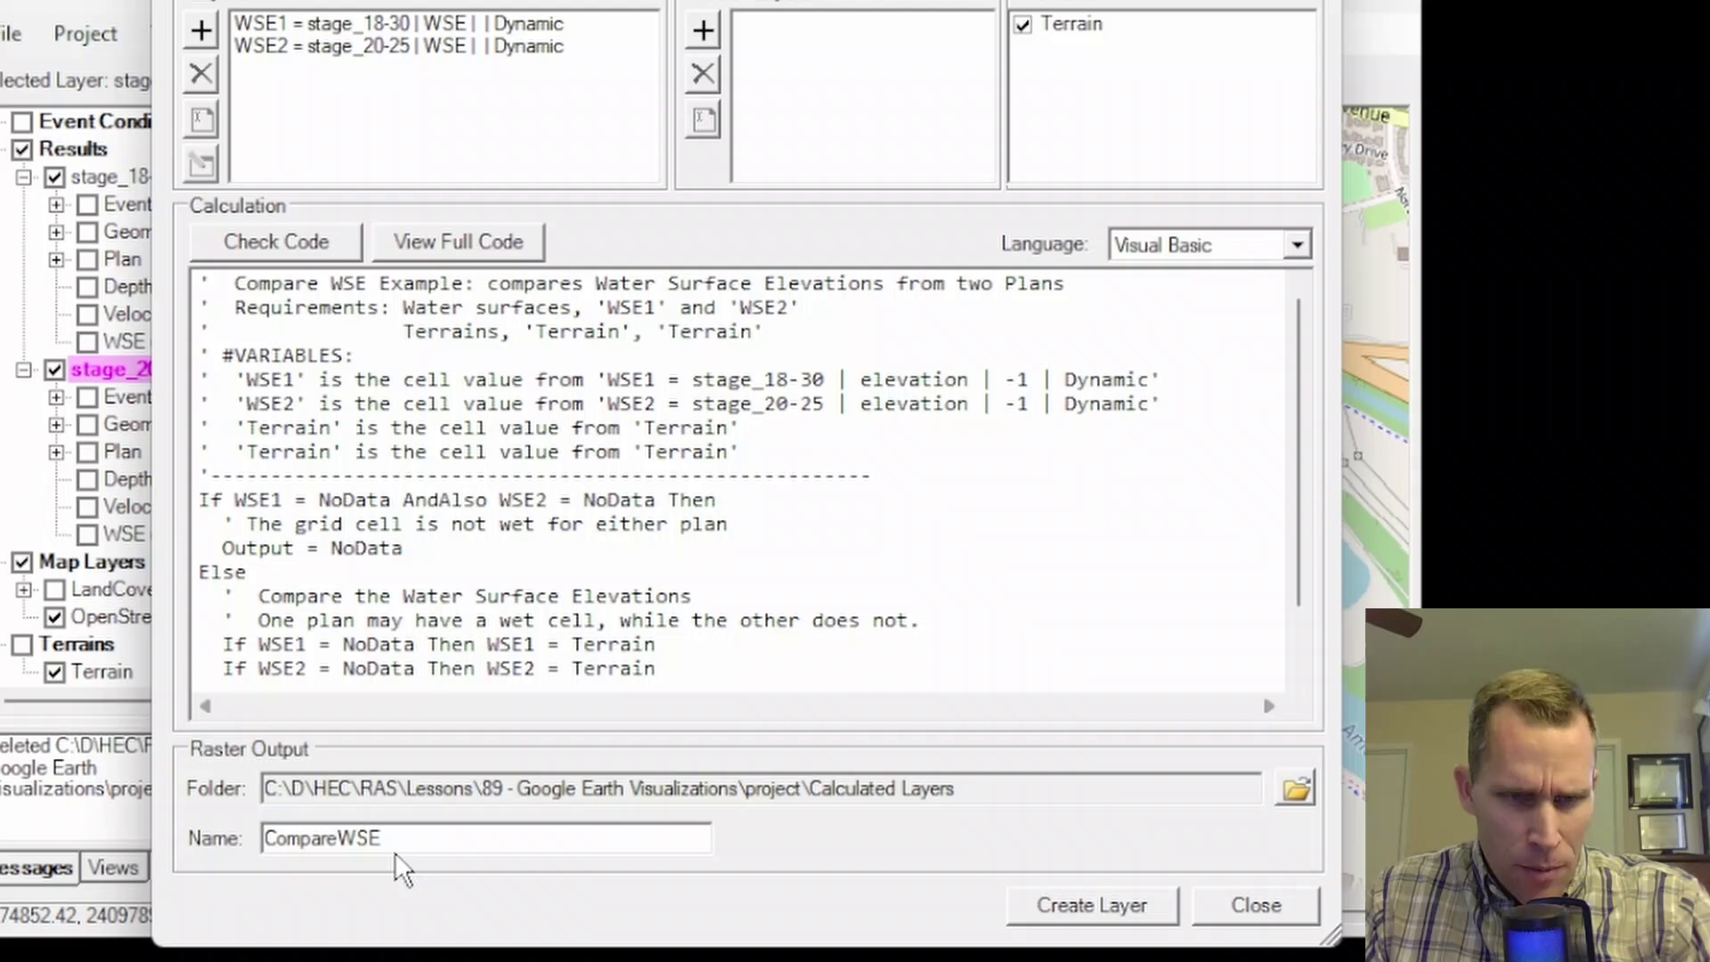
{"action": "left_click_drag", "start_coordinate": [396, 837], "coordinate": [214, 846]}
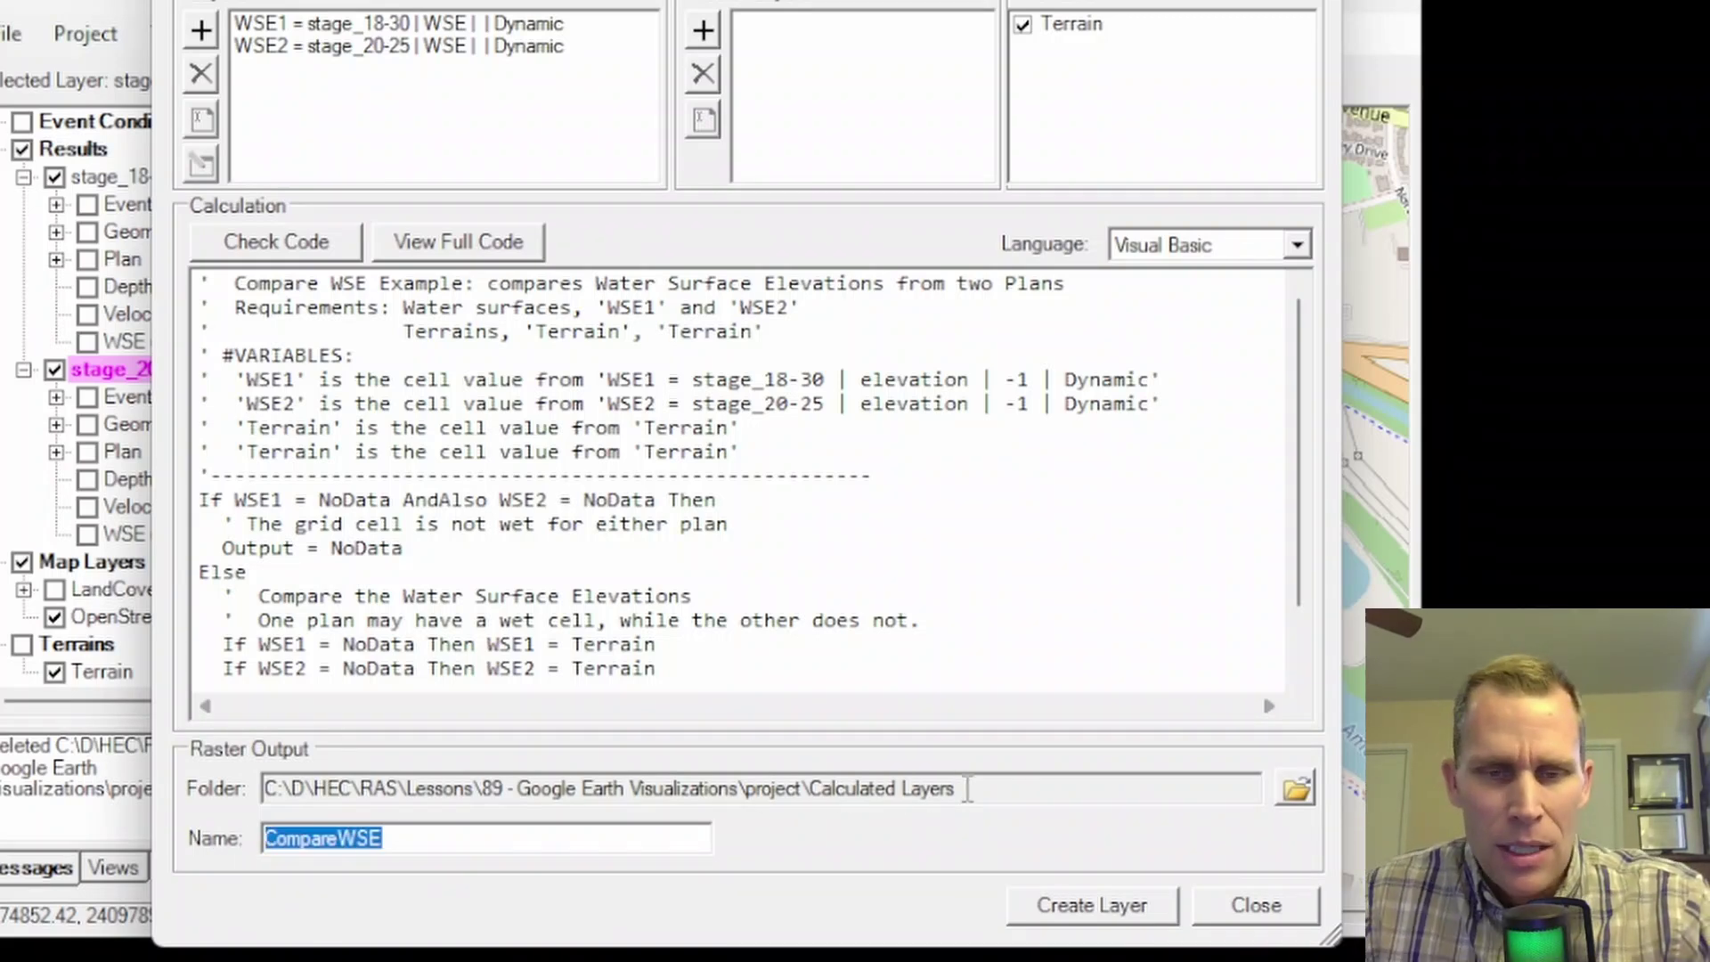
{"action": "left_click_drag", "start_coordinate": [967, 788], "coordinate": [810, 782]}
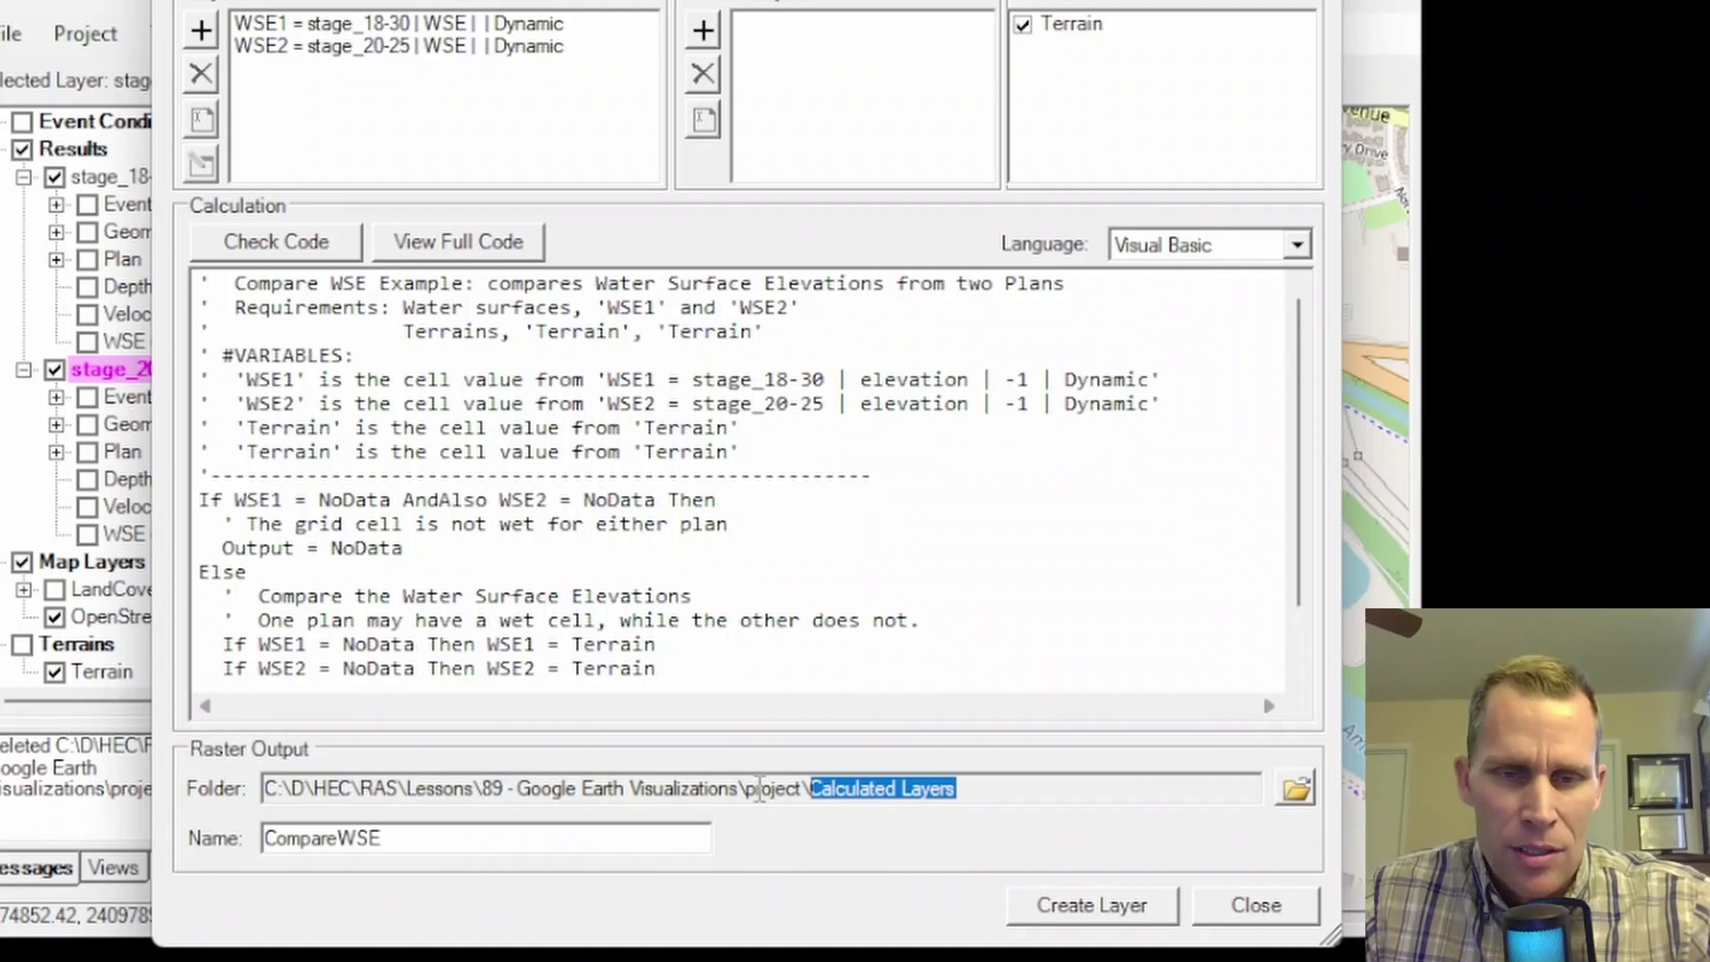
{"action": "left_click_drag", "start_coordinate": [748, 789], "coordinate": [787, 801]}
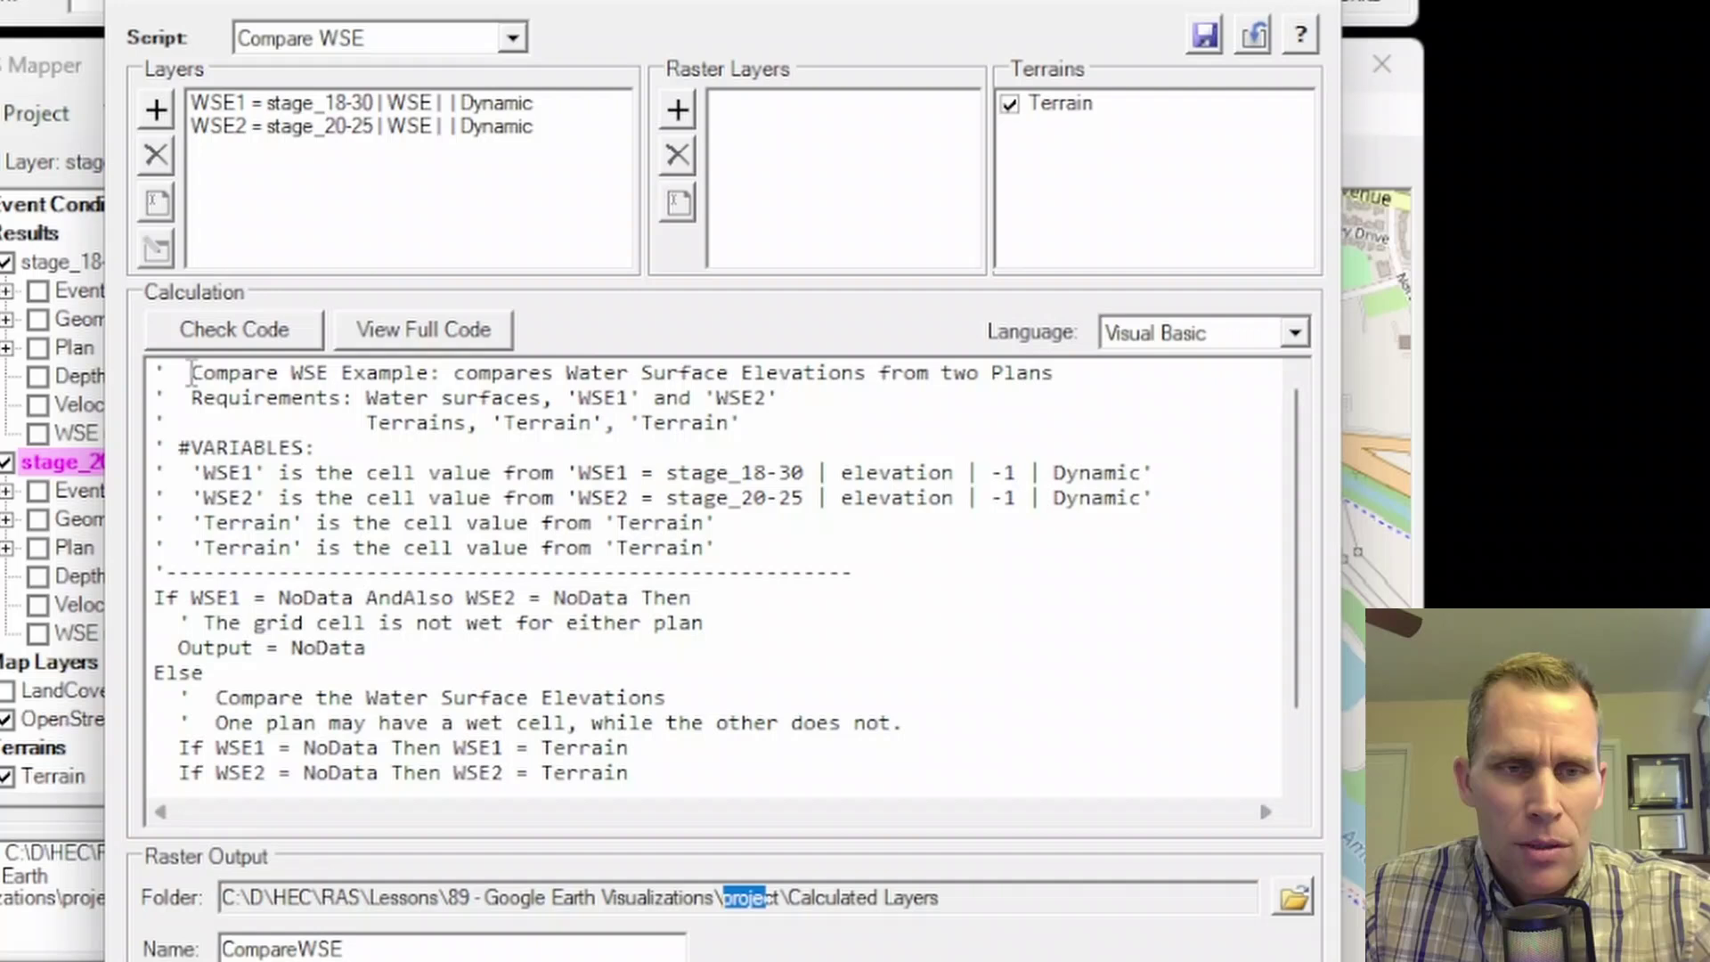
Step: Review the script's comment header, NoData for dry cells and the WSE1 - WSE2 output expression
{"action": "left_click_drag", "start_coordinate": [208, 336], "coordinate": [355, 509]}
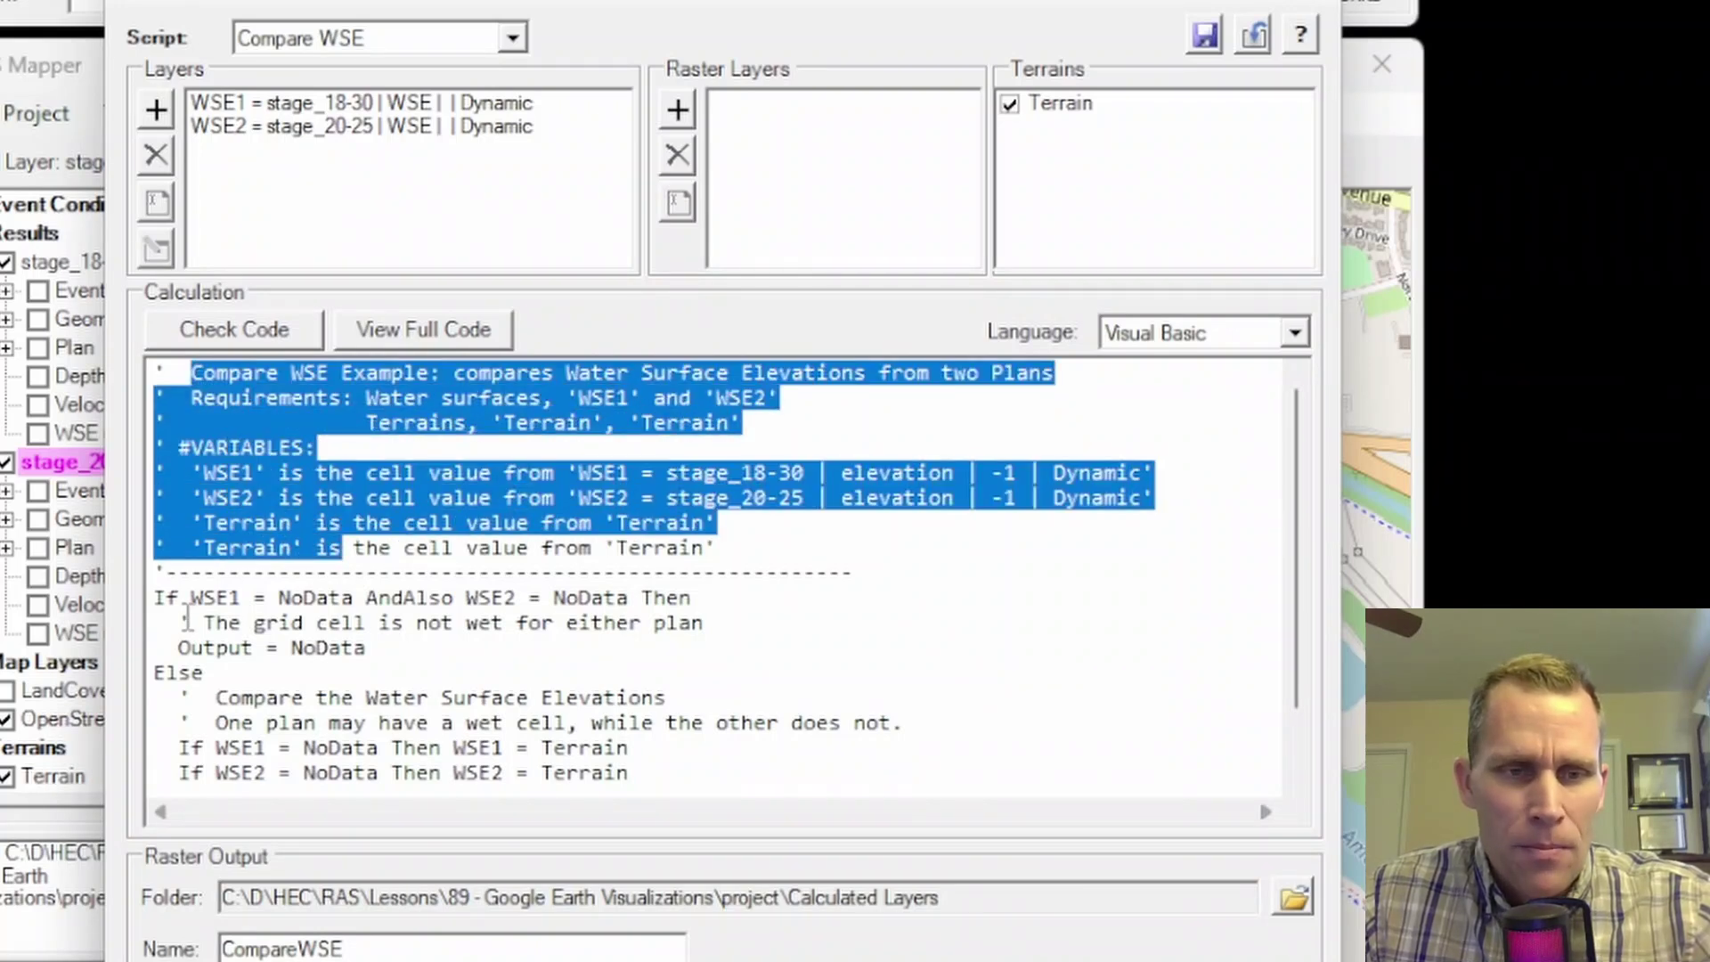
{"action": "left_click_drag", "start_coordinate": [180, 597], "coordinate": [285, 794]}
{"action": "left_click", "coordinate": [286, 754]}
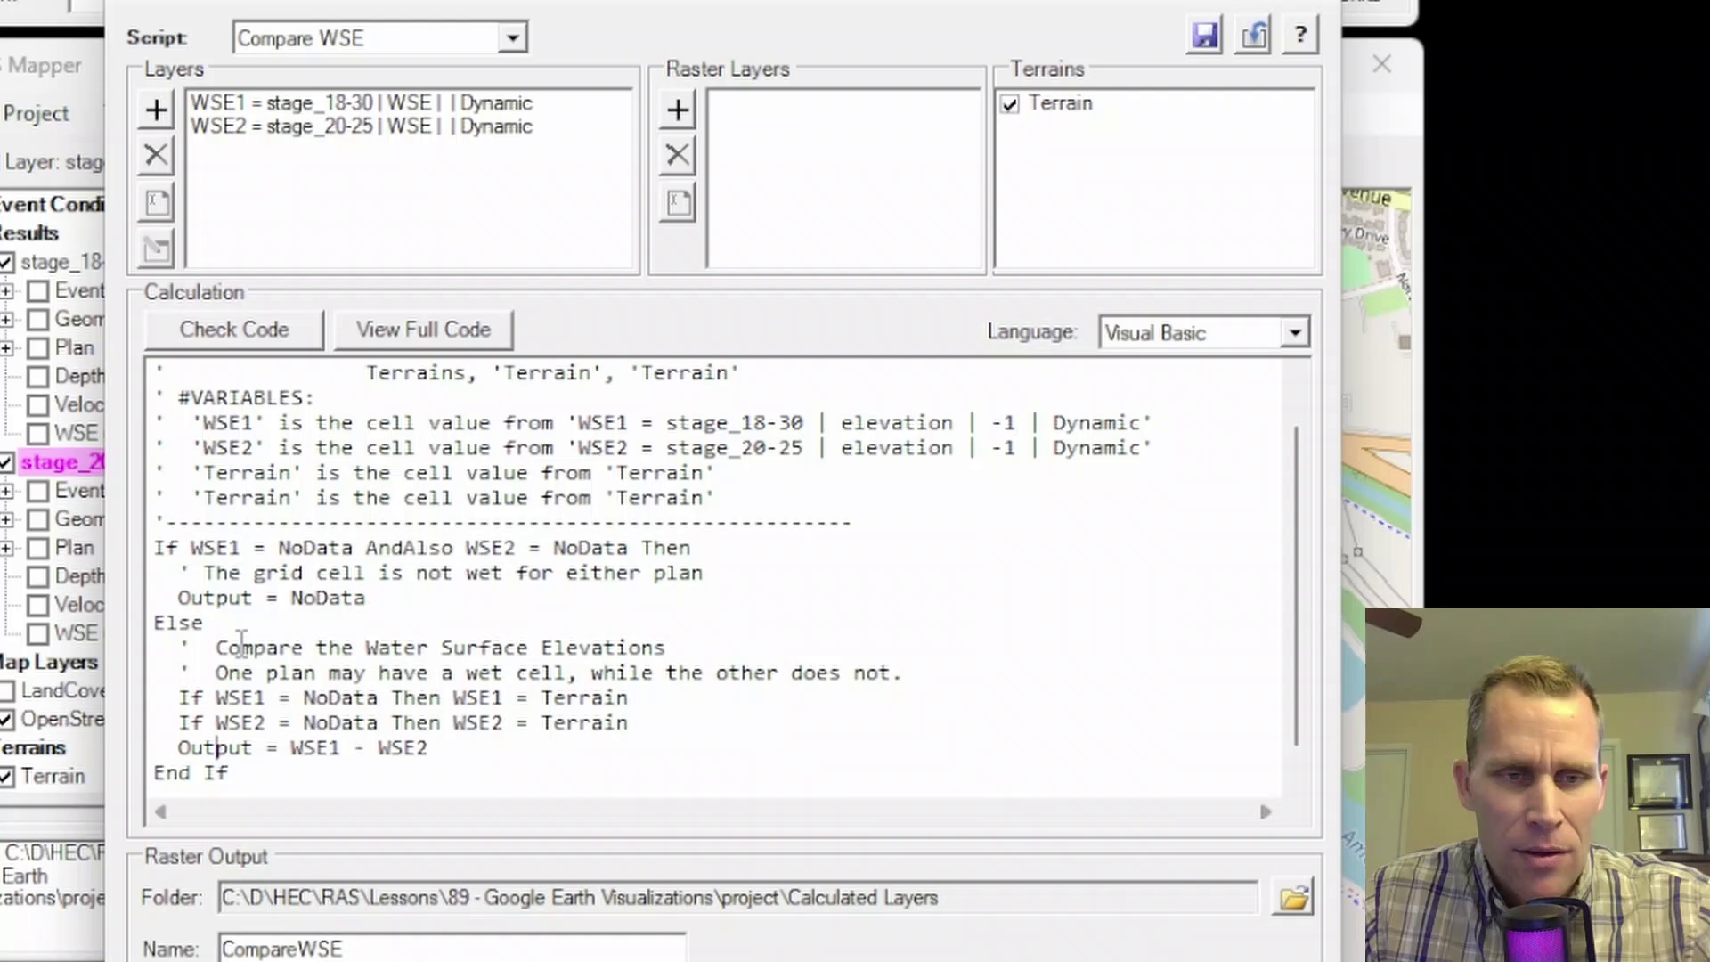
{"action": "left_click_drag", "start_coordinate": [176, 597], "coordinate": [378, 598]}
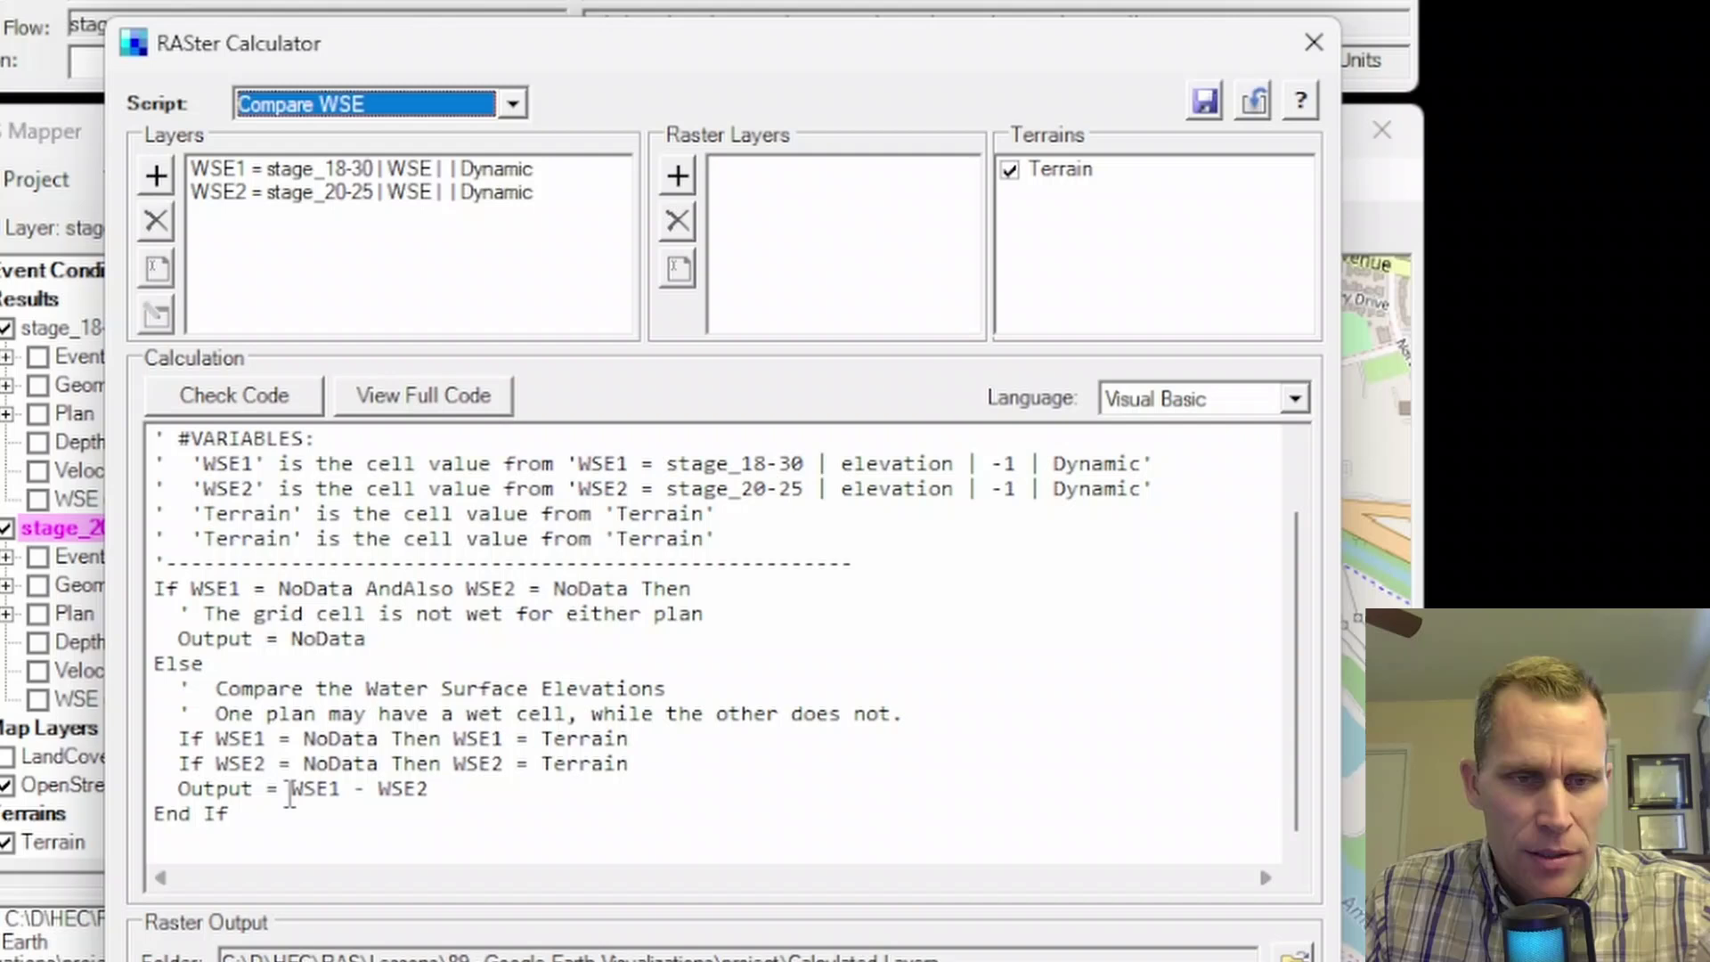
{"action": "left_click_drag", "start_coordinate": [292, 789], "coordinate": [477, 802]}
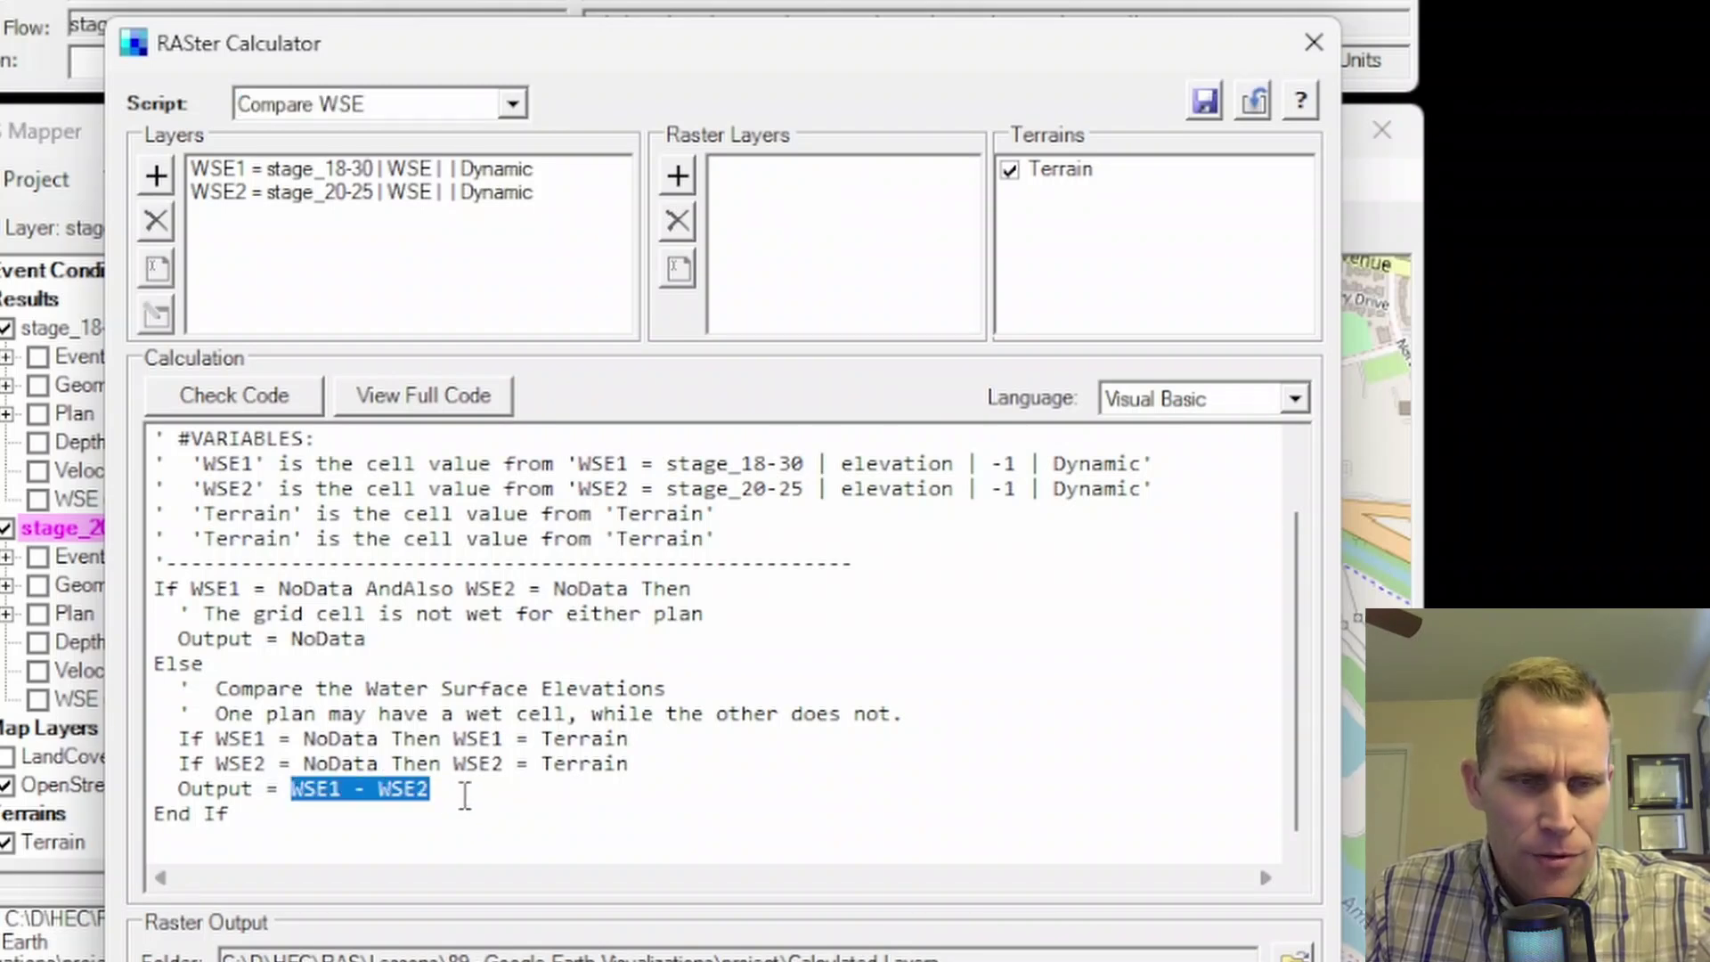
{"action": "left_click", "coordinate": [466, 793]}
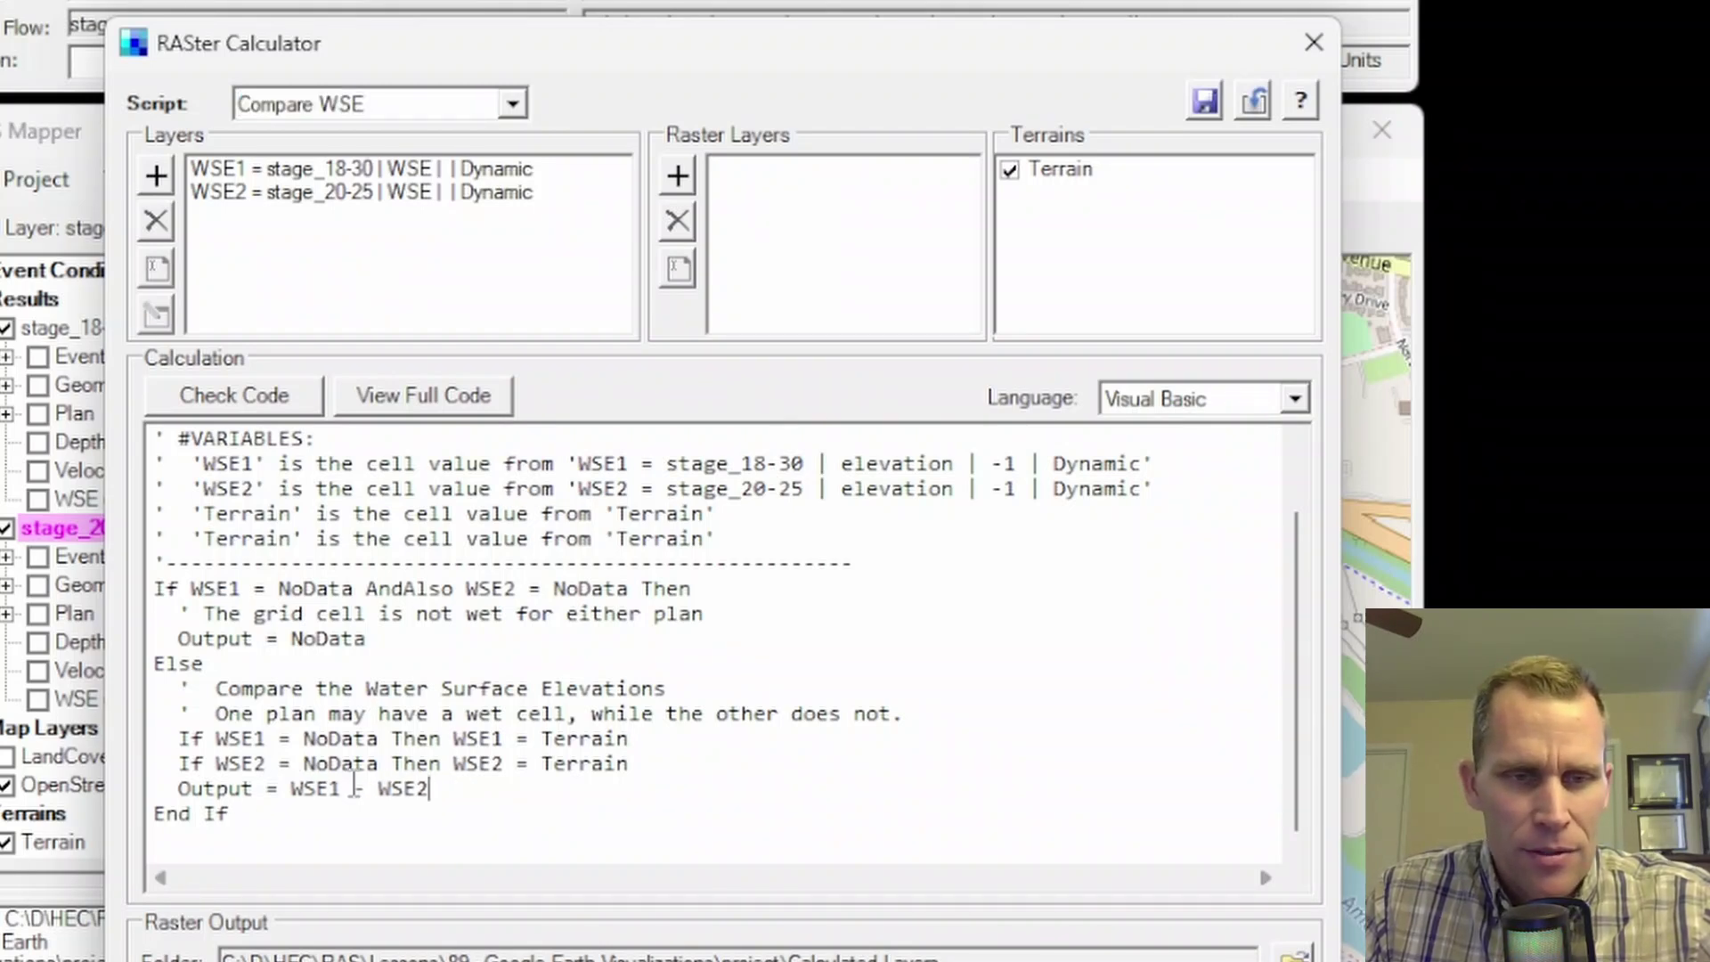
{"action": "left_click", "coordinate": [511, 104]}
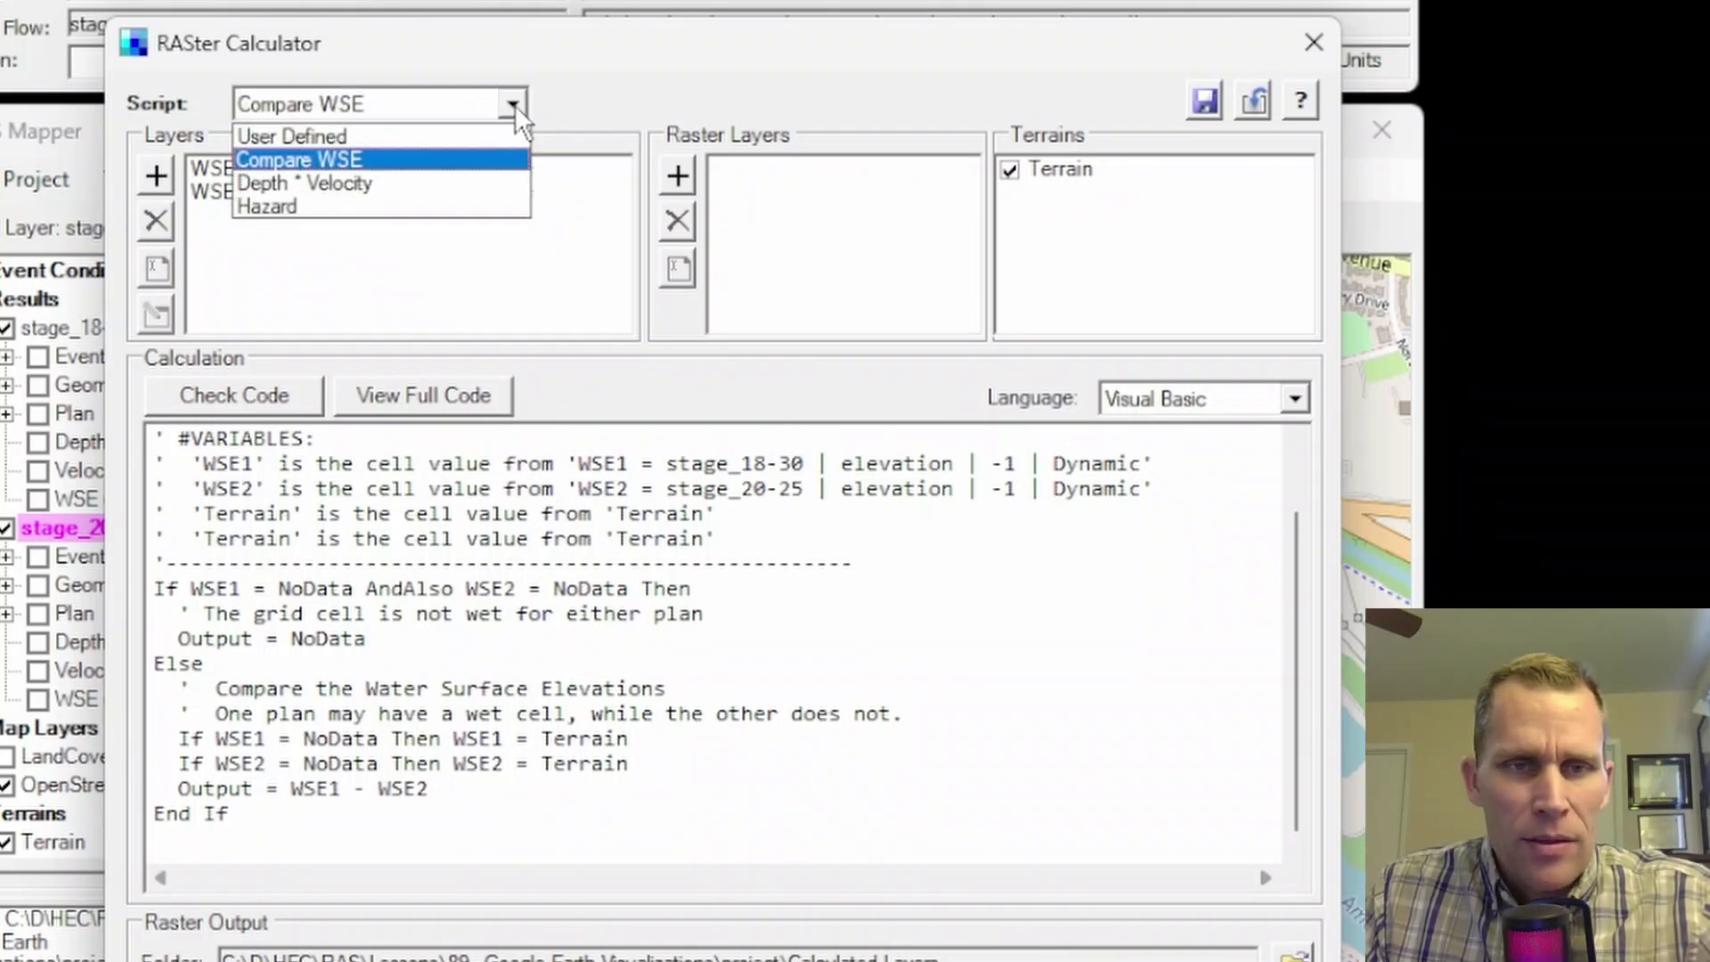
Step: Load the Depth * Velocity example and review its output line and FACTOR value of 1.0
{"action": "left_click", "coordinate": [408, 184]}
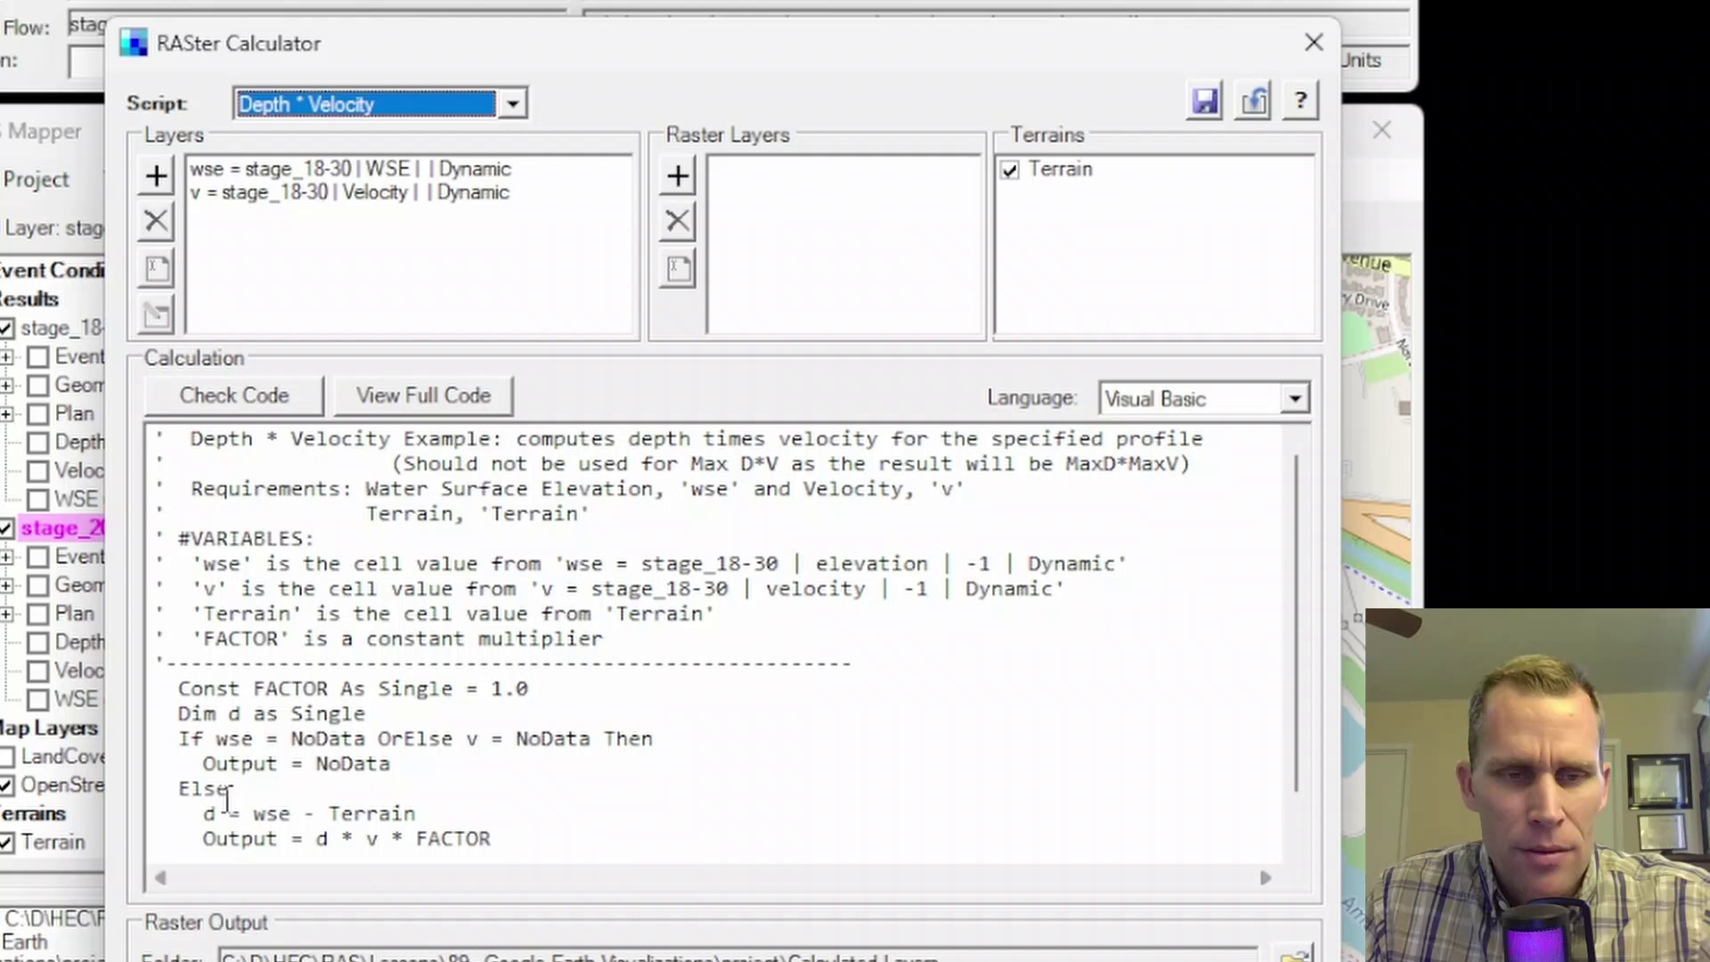
{"action": "left_click_drag", "start_coordinate": [216, 837], "coordinate": [229, 838]}
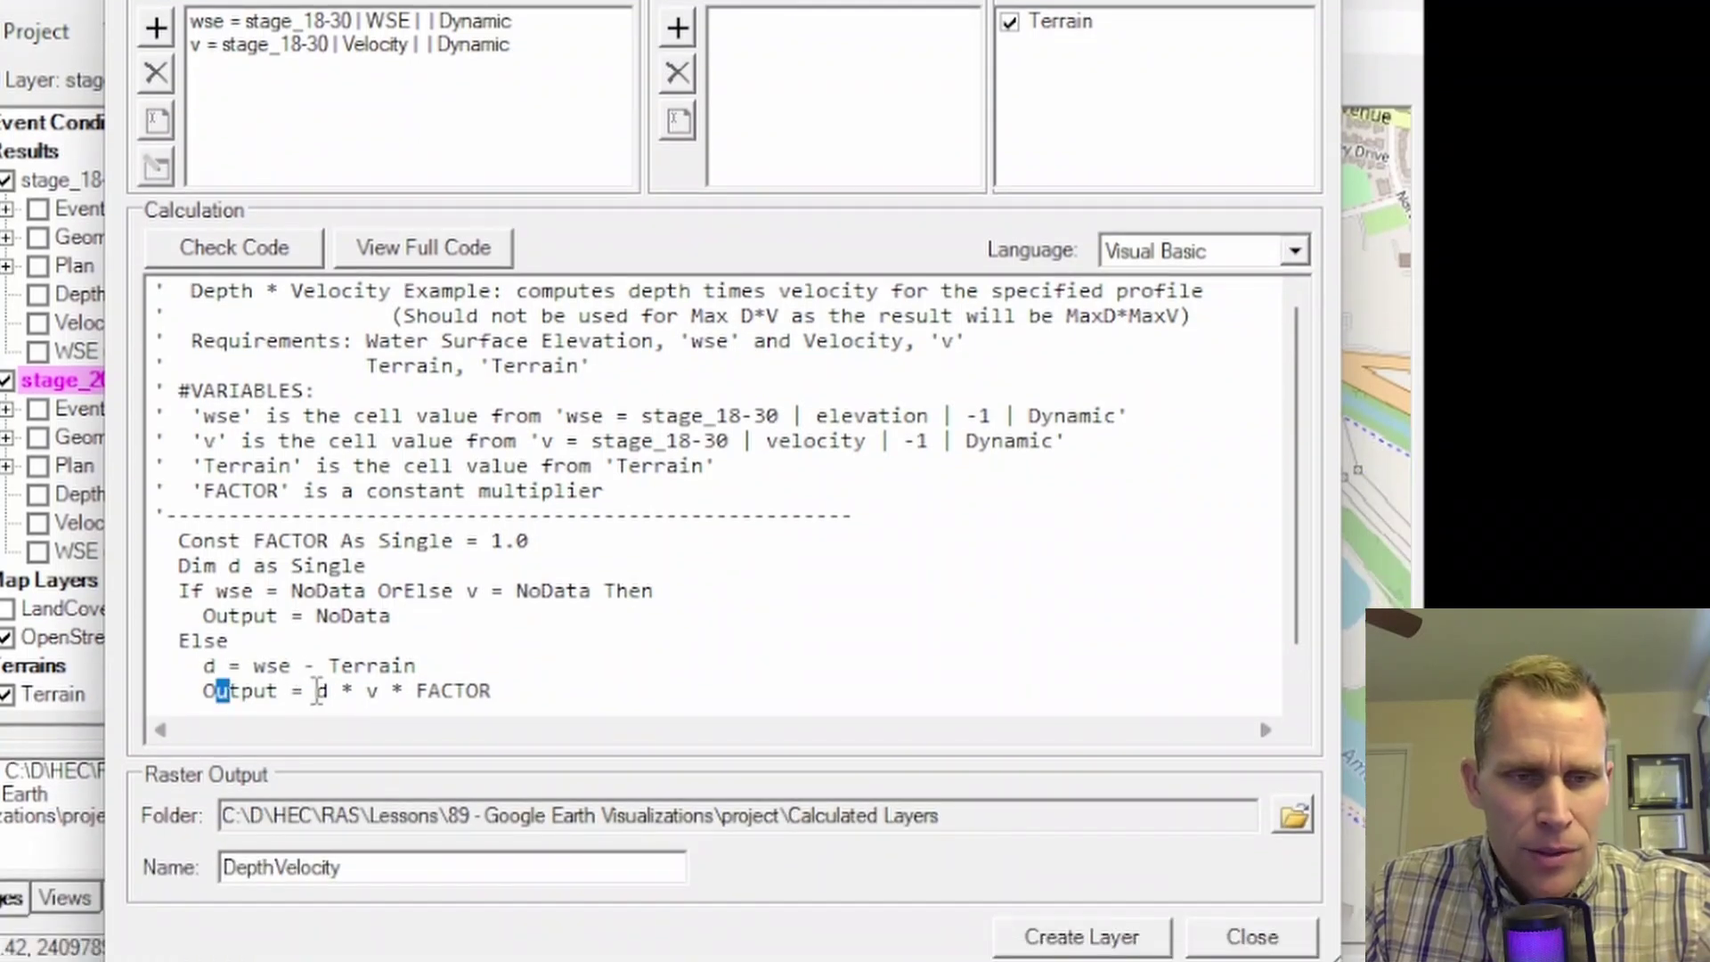
{"action": "left_click", "coordinate": [318, 691]}
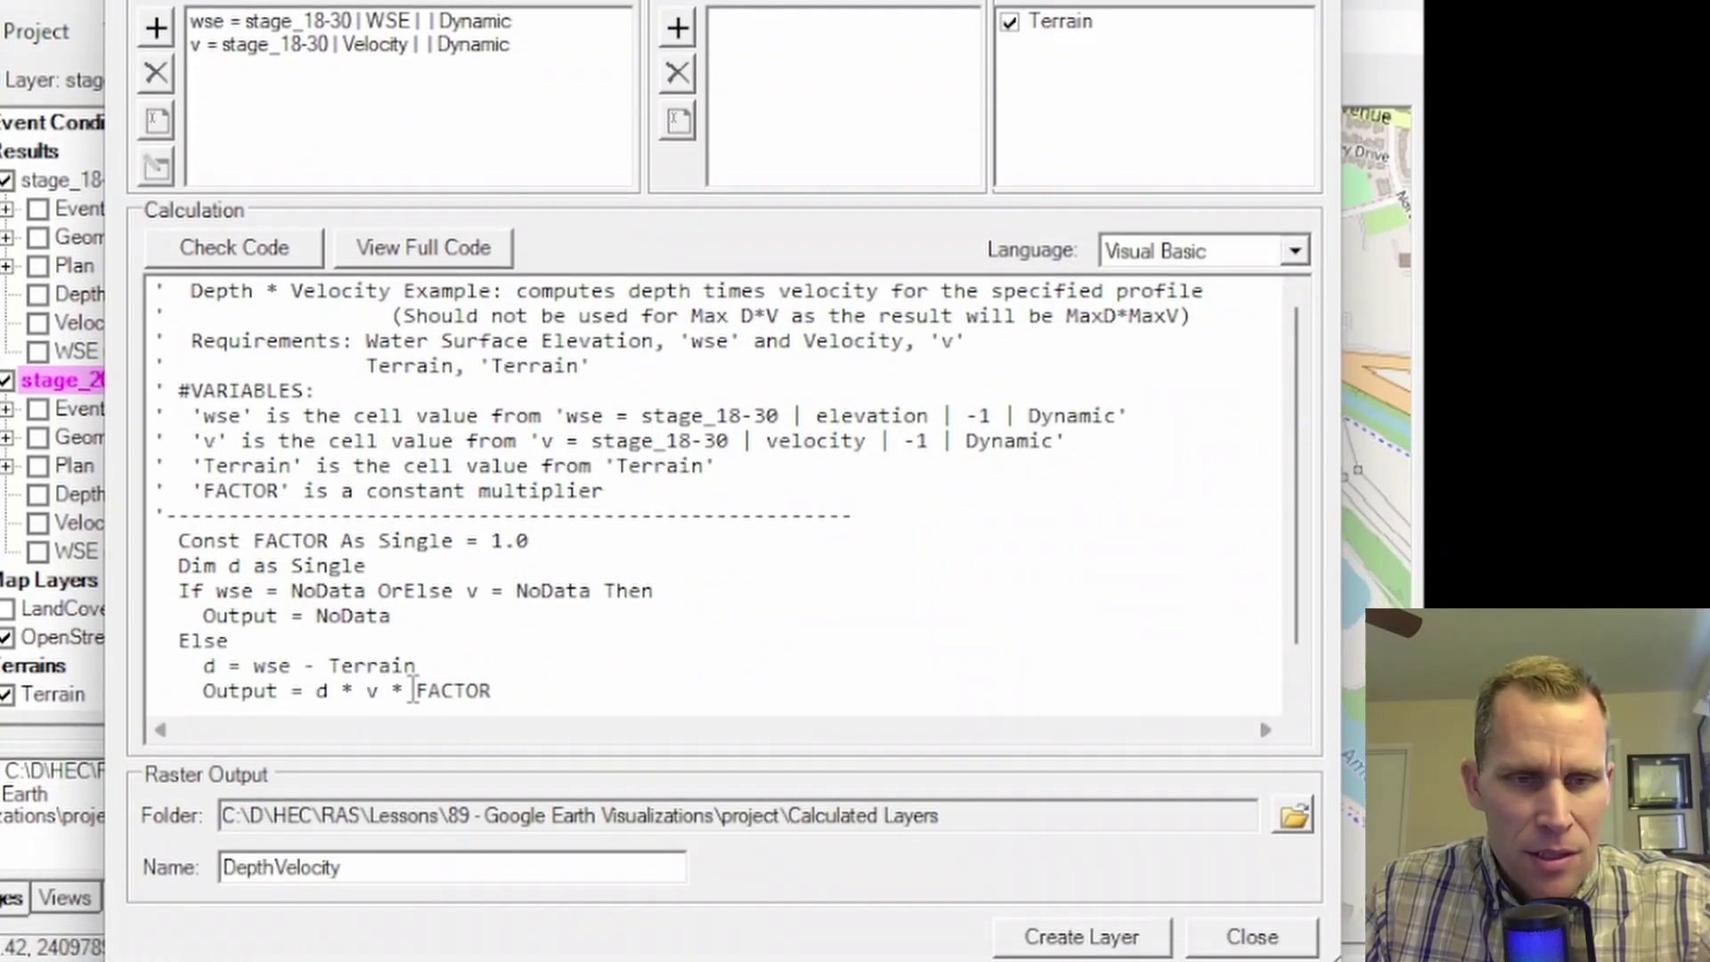
{"action": "left_click_drag", "start_coordinate": [412, 691], "coordinate": [486, 691]}
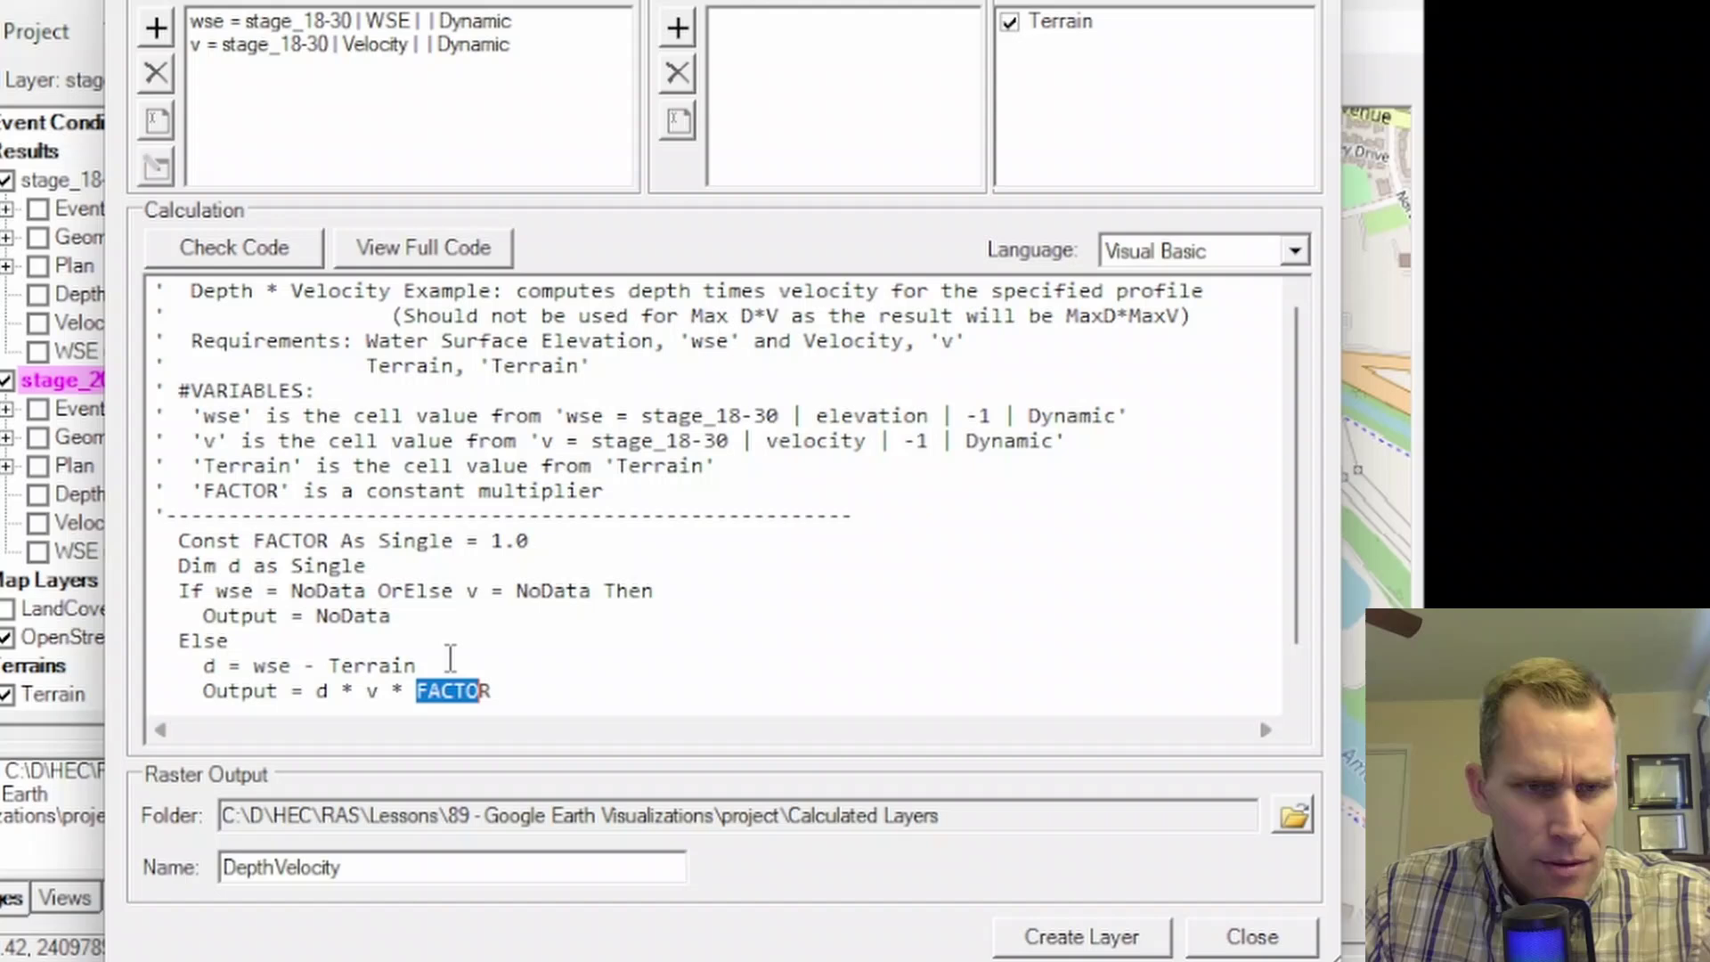
{"action": "left_click_drag", "start_coordinate": [479, 541], "coordinate": [533, 545]}
{"action": "left_click", "coordinate": [552, 543]}
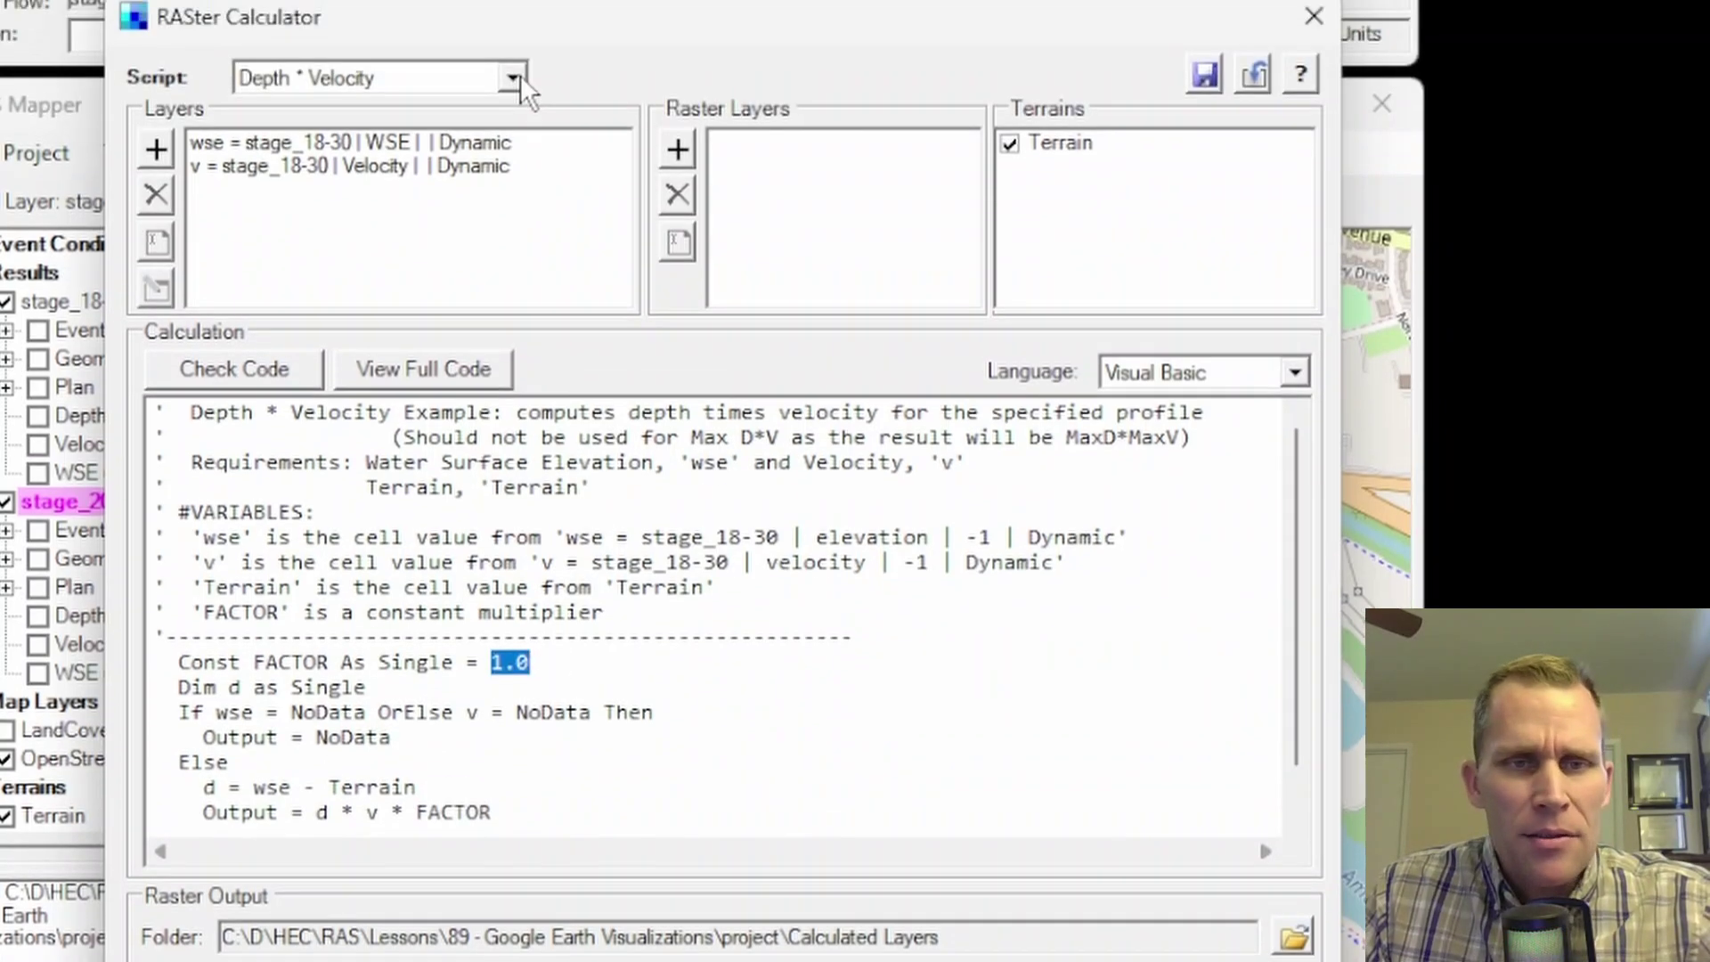
{"action": "left_click", "coordinate": [515, 94]}
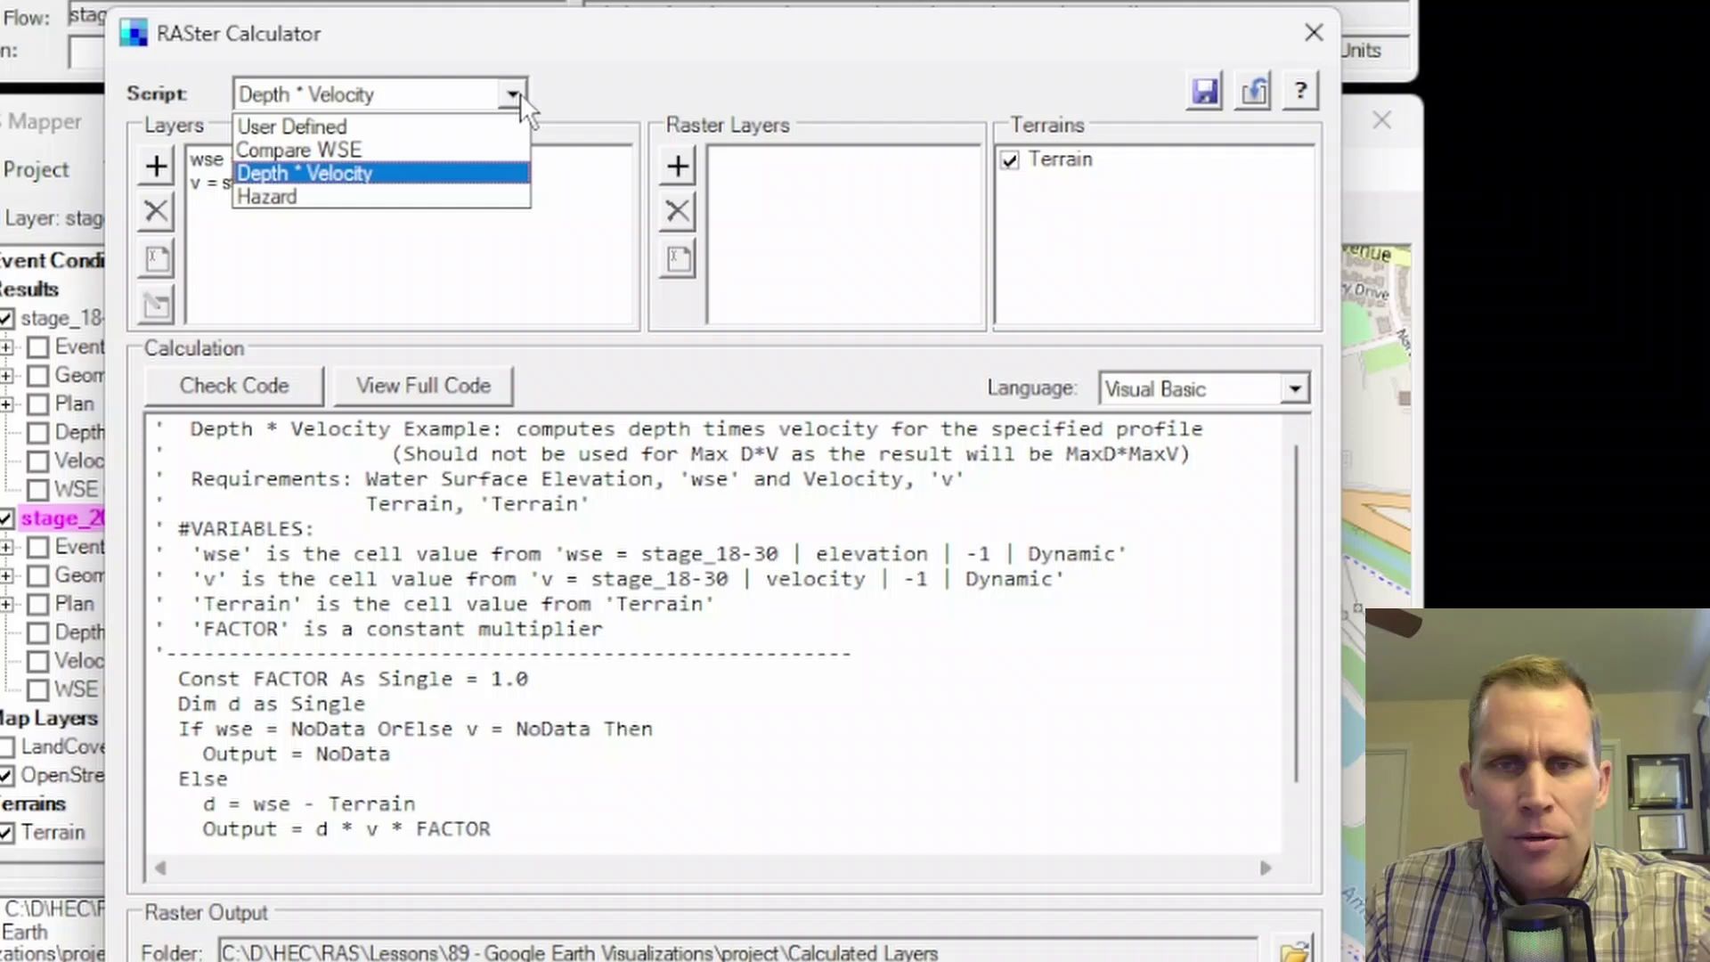
Step: Load the Hazard example and enlarge the manual's flood hazard vulnerability curves chart
{"action": "left_click", "coordinate": [328, 198]}
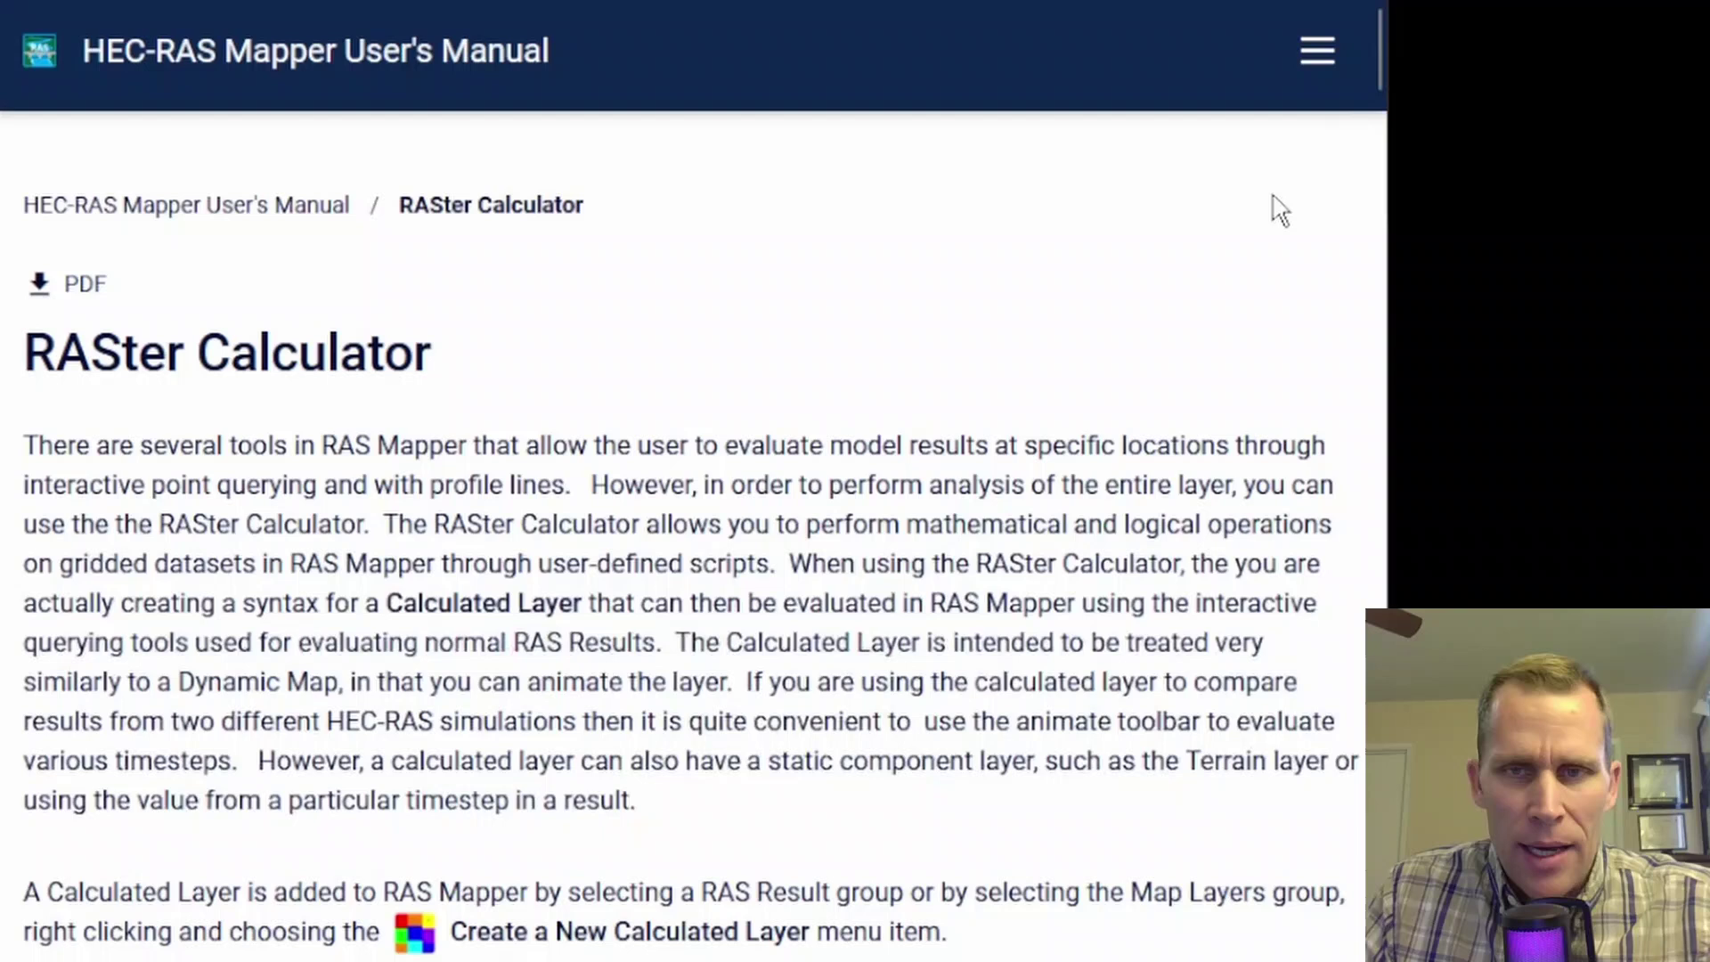
{"action": "left_click_drag", "start_coordinate": [1381, 54], "coordinate": [1380, 294]}
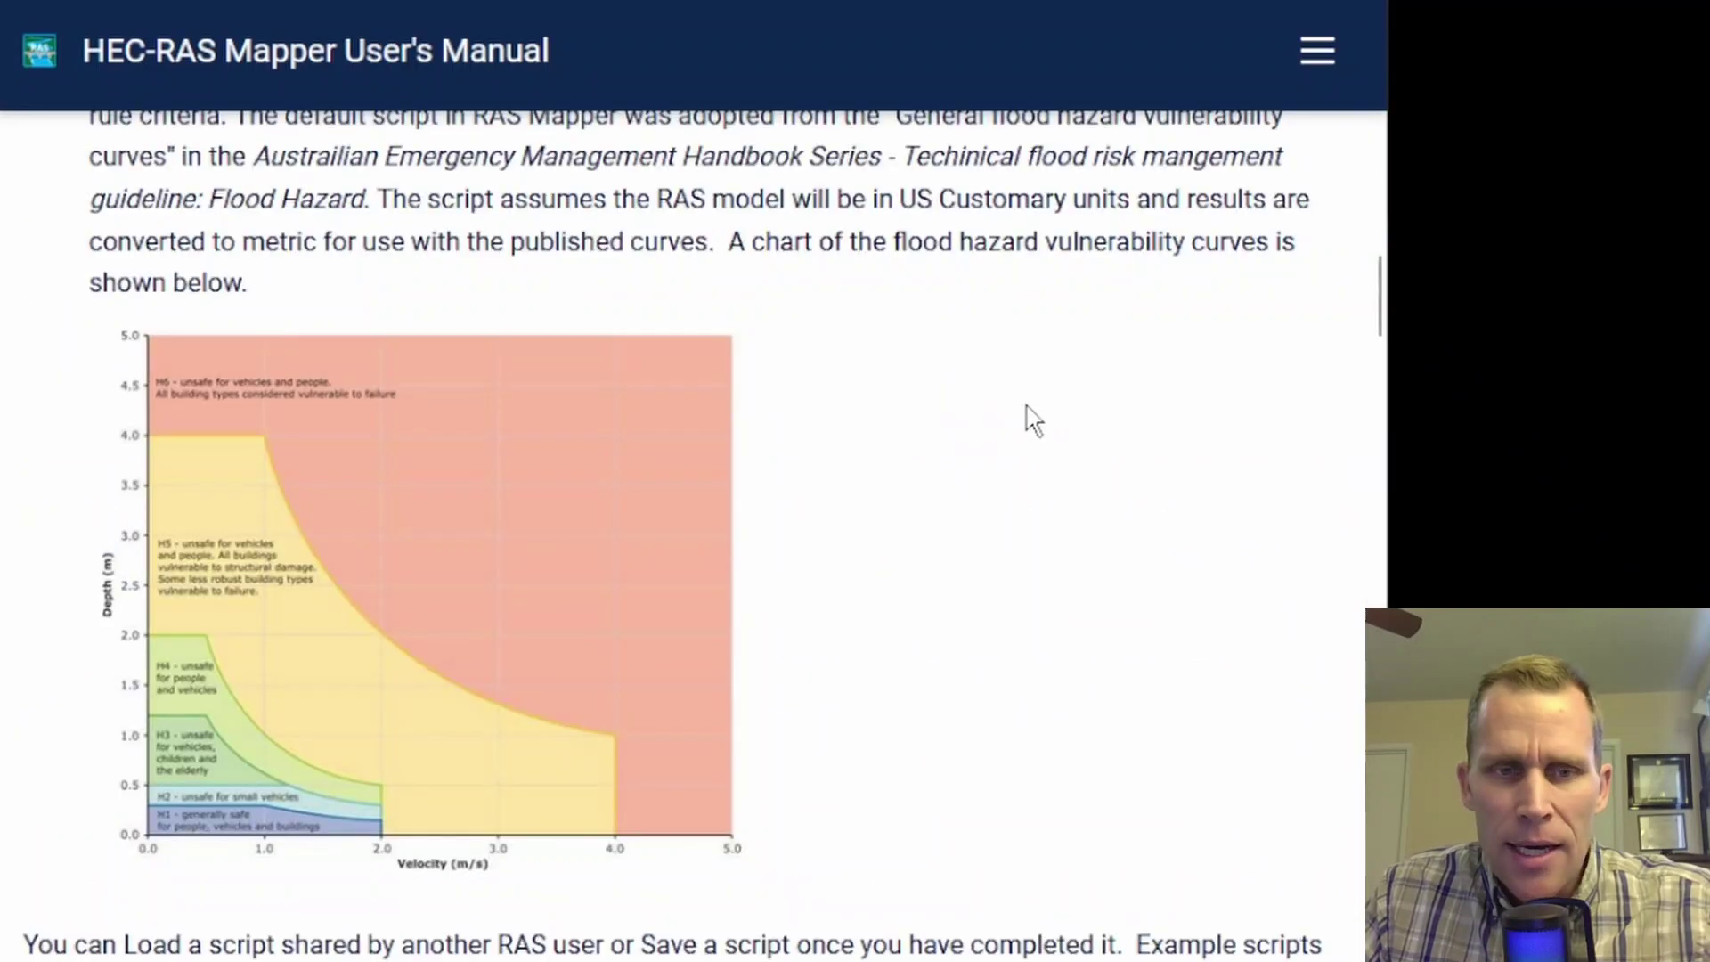
{"action": "left_click", "coordinate": [481, 663]}
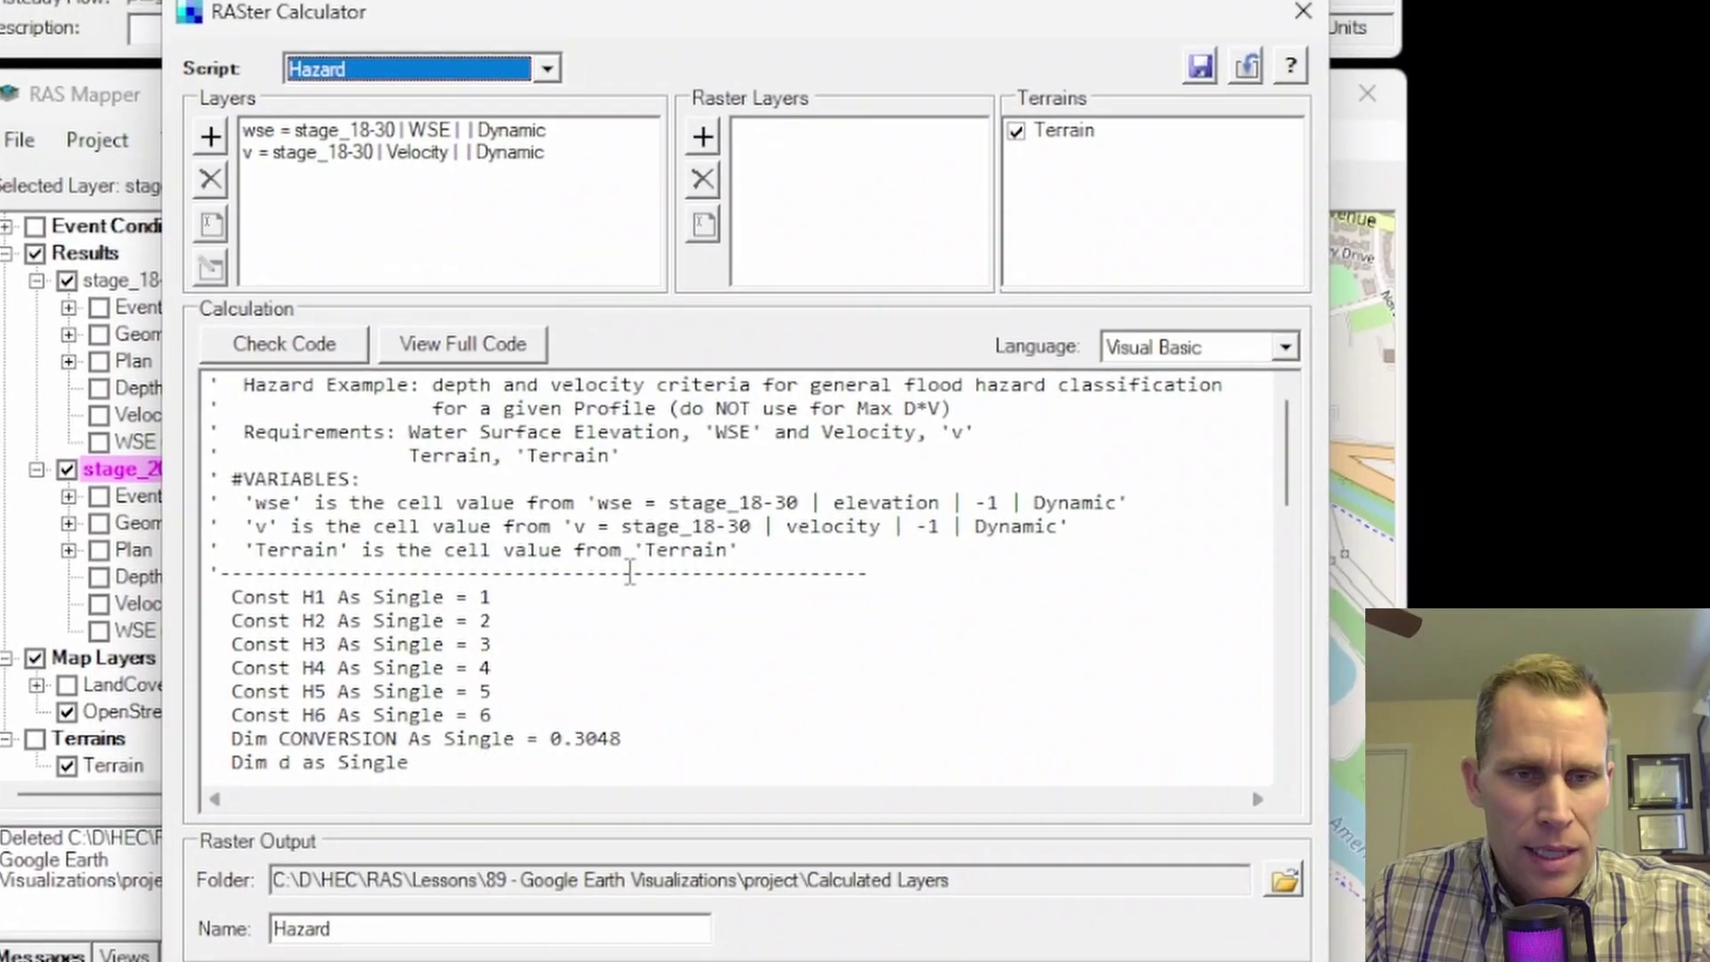
Step: Review the Hazard code's H2–H5 class output lines and show the script template list
{"action": "scroll", "coordinate": [573, 606], "scroll_direction": "down", "scroll_amount": 10}
{"action": "left_click_drag", "start_coordinate": [445, 471], "coordinate": [499, 790]}
{"action": "left_click", "coordinate": [467, 592]}
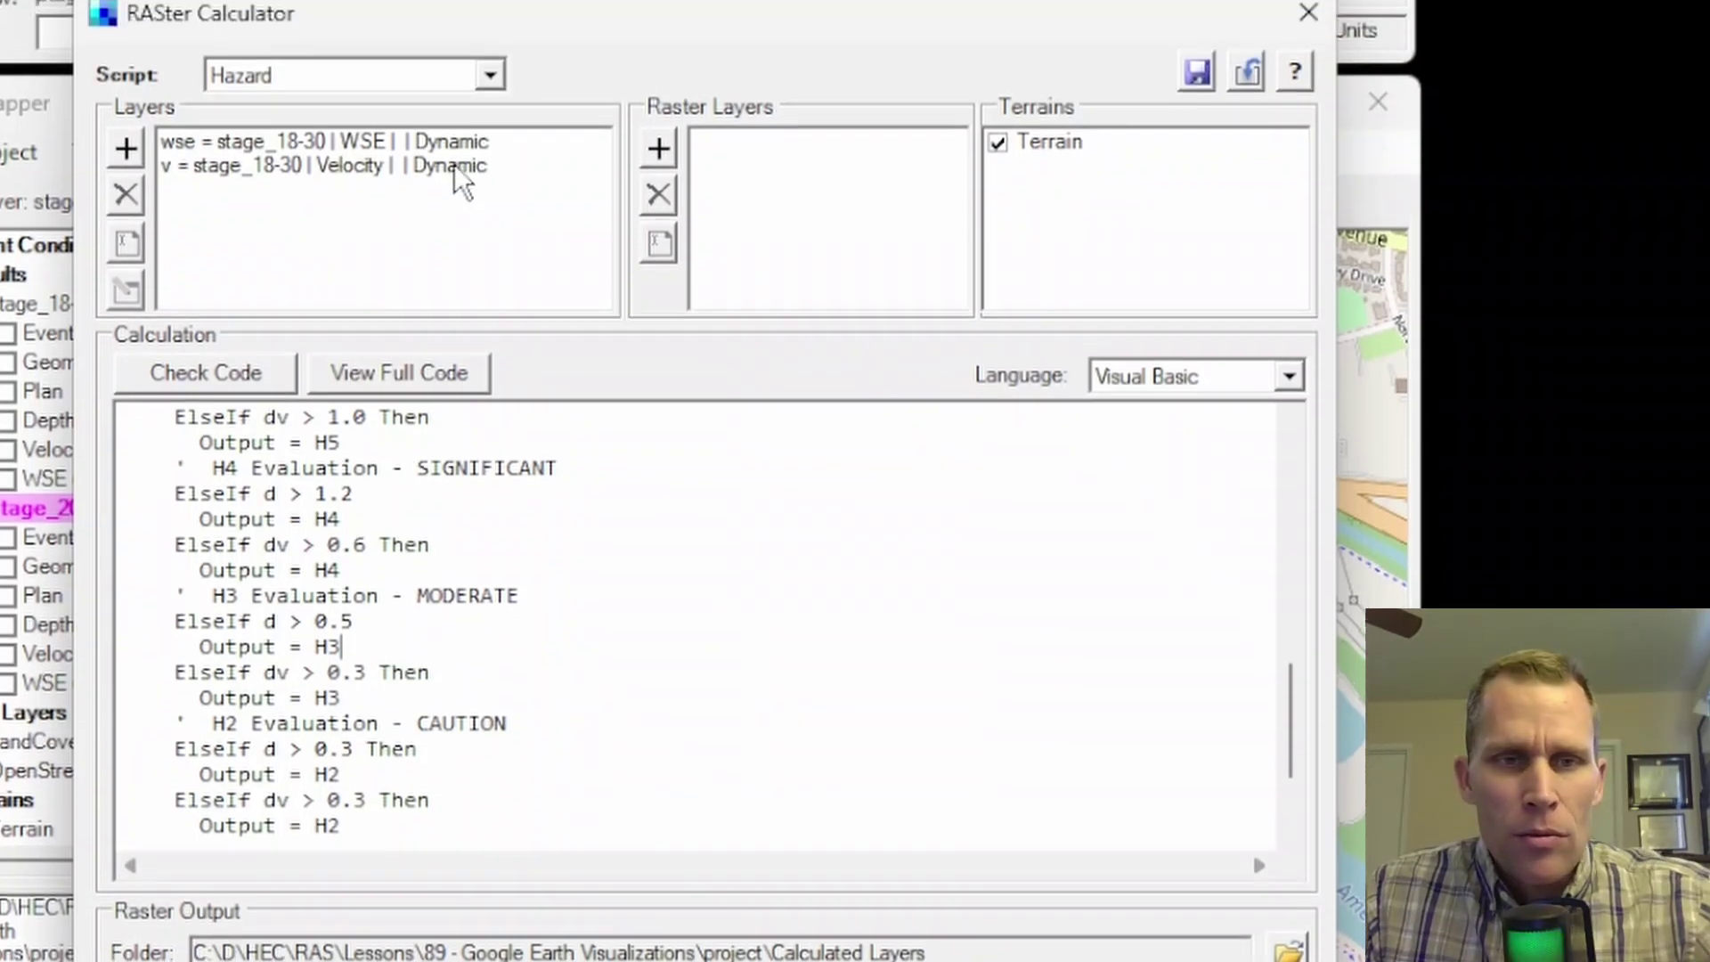
{"action": "left_click", "coordinate": [489, 45]}
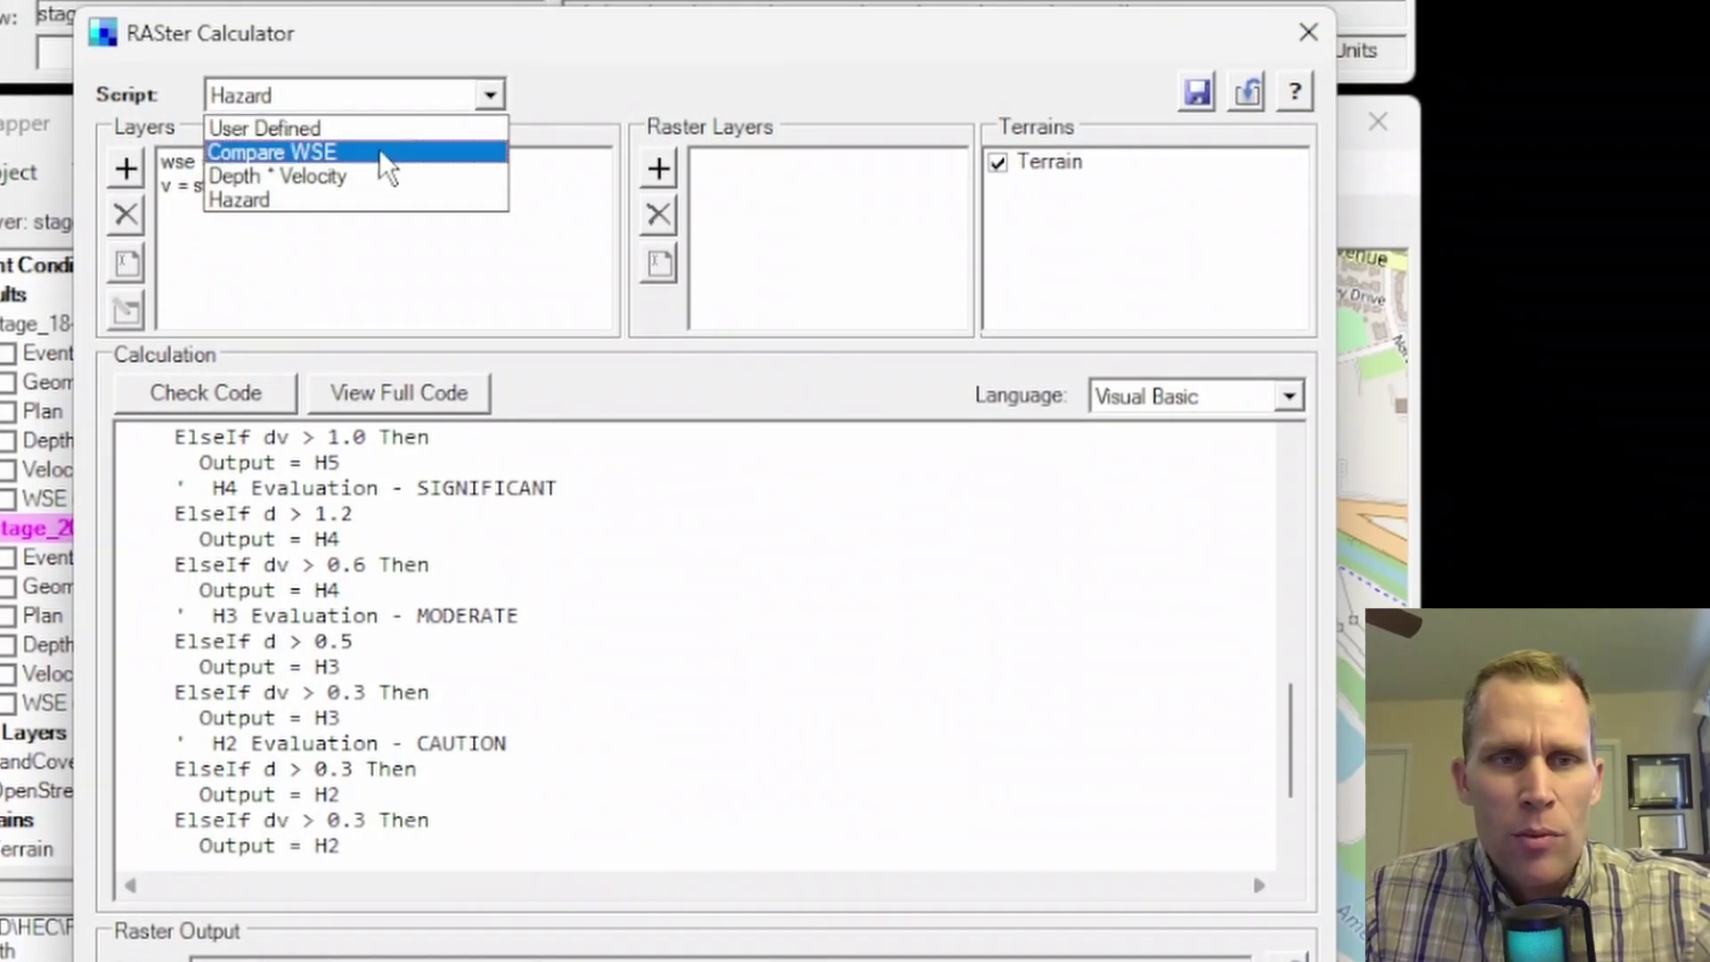
Step: Switch to the User Defined script and review its variable comments and Output line
{"action": "left_click", "coordinate": [291, 129]}
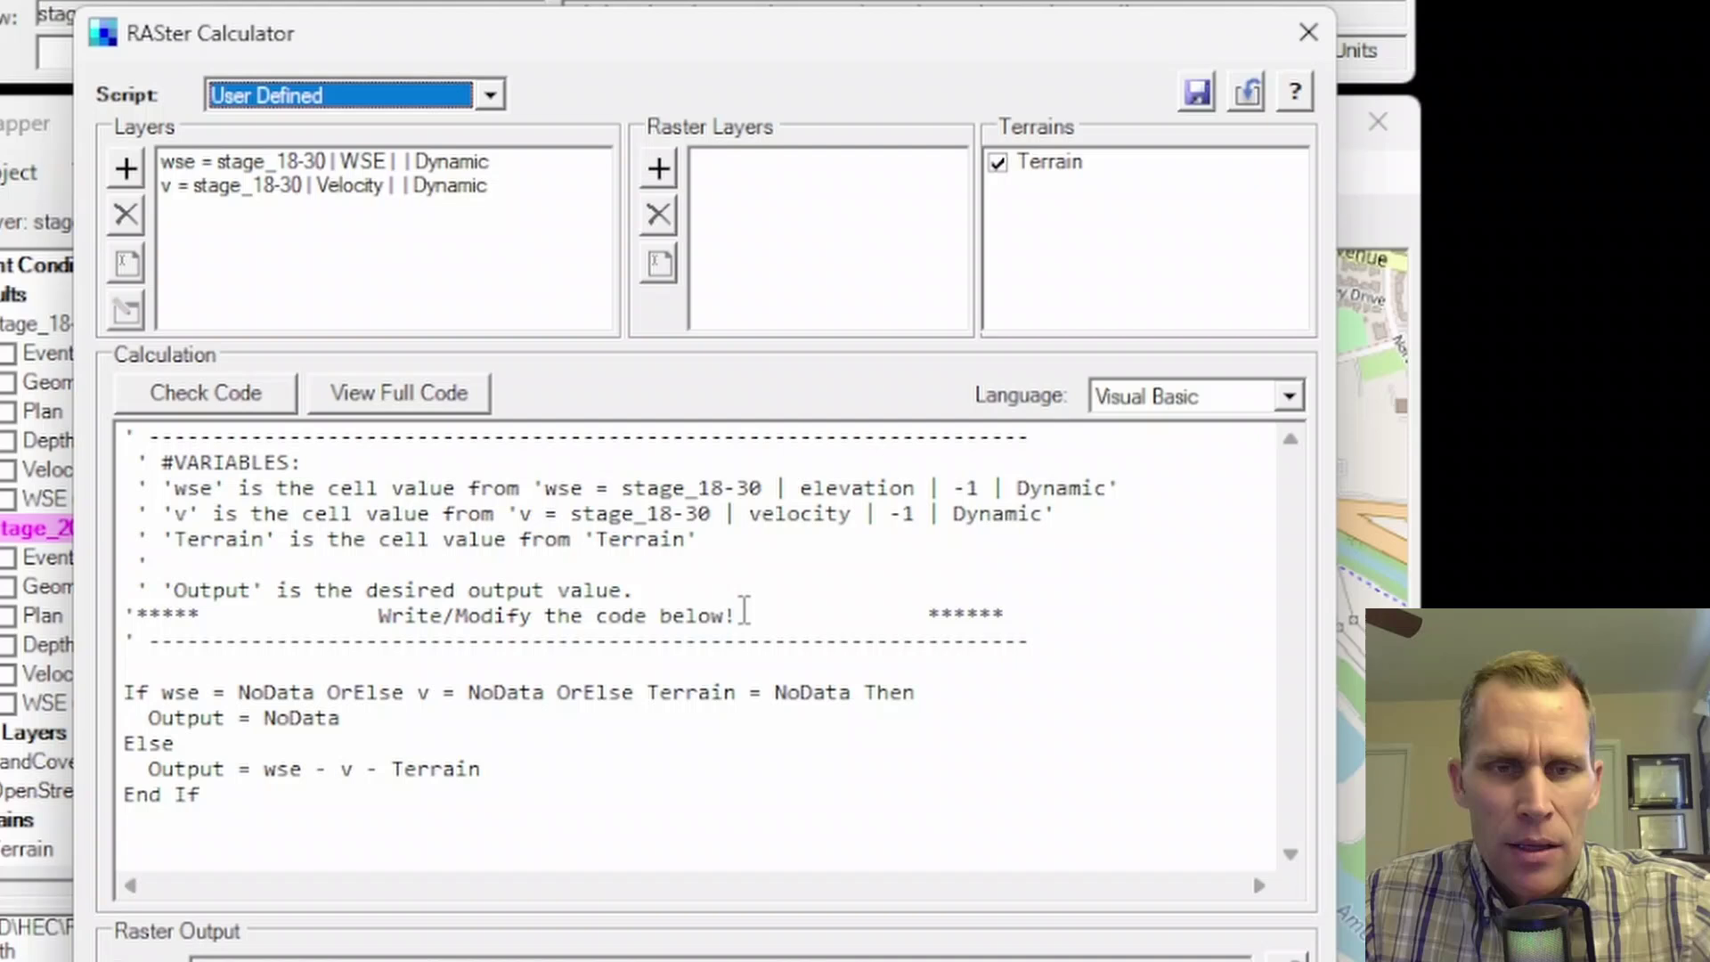
{"action": "left_click_drag", "start_coordinate": [801, 615], "coordinate": [142, 458]}
{"action": "left_click", "coordinate": [169, 463]}
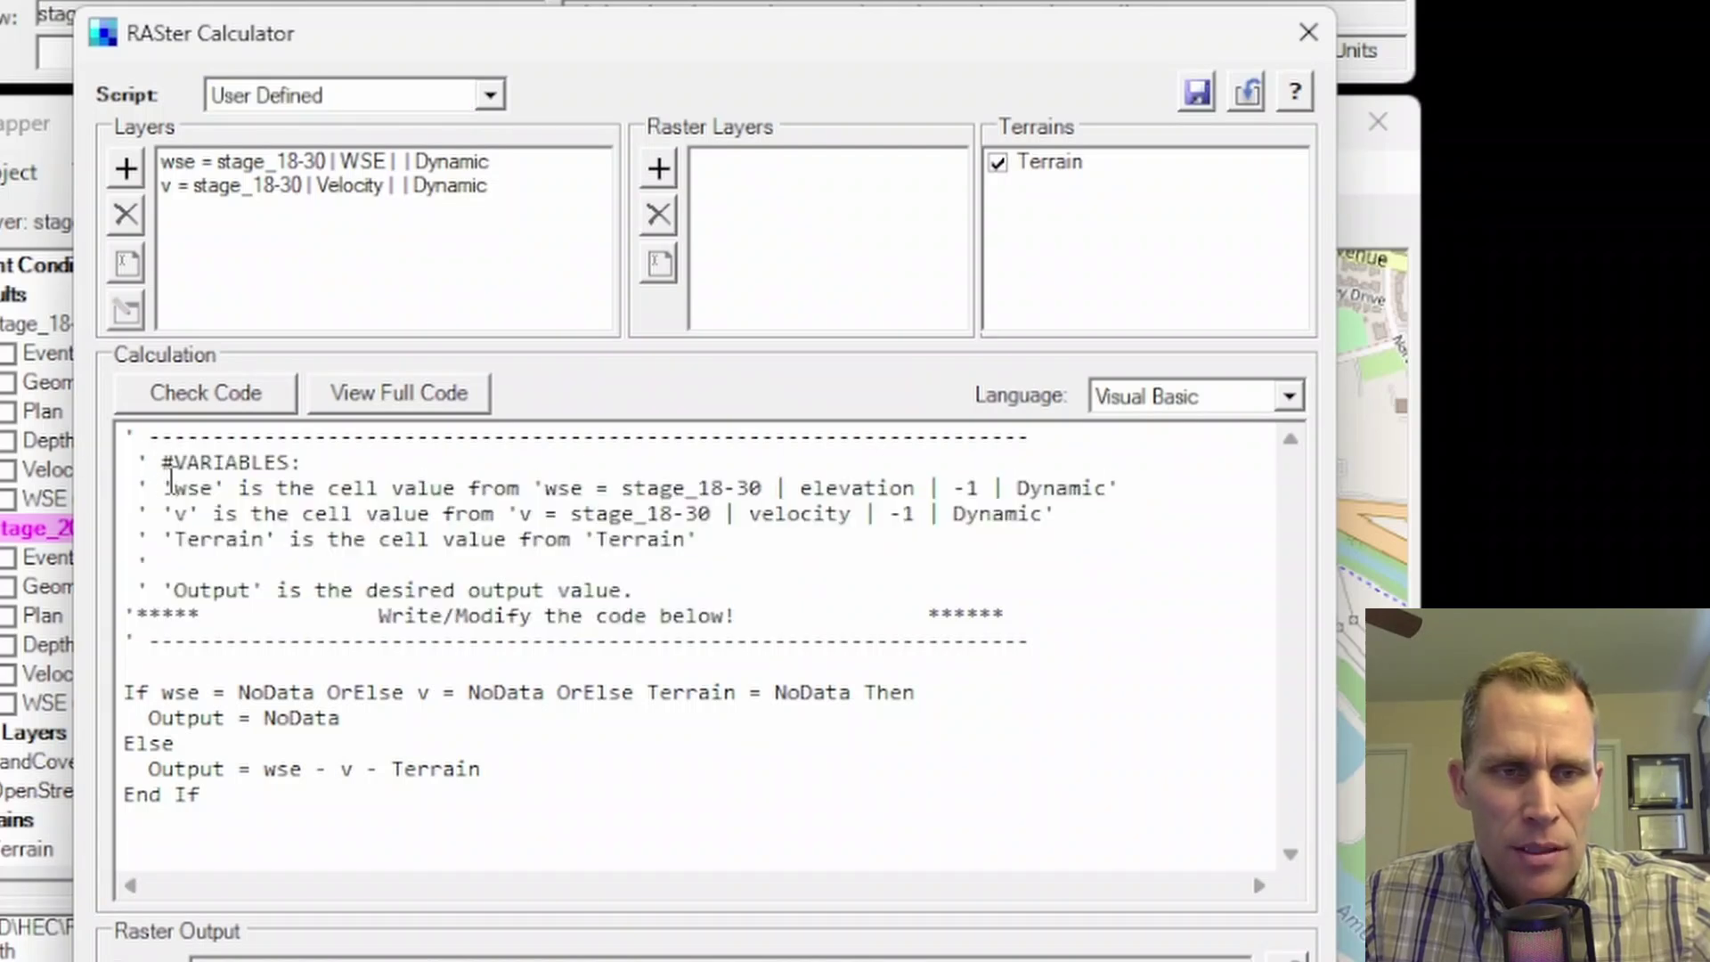
{"action": "left_click_drag", "start_coordinate": [172, 487], "coordinate": [205, 517]}
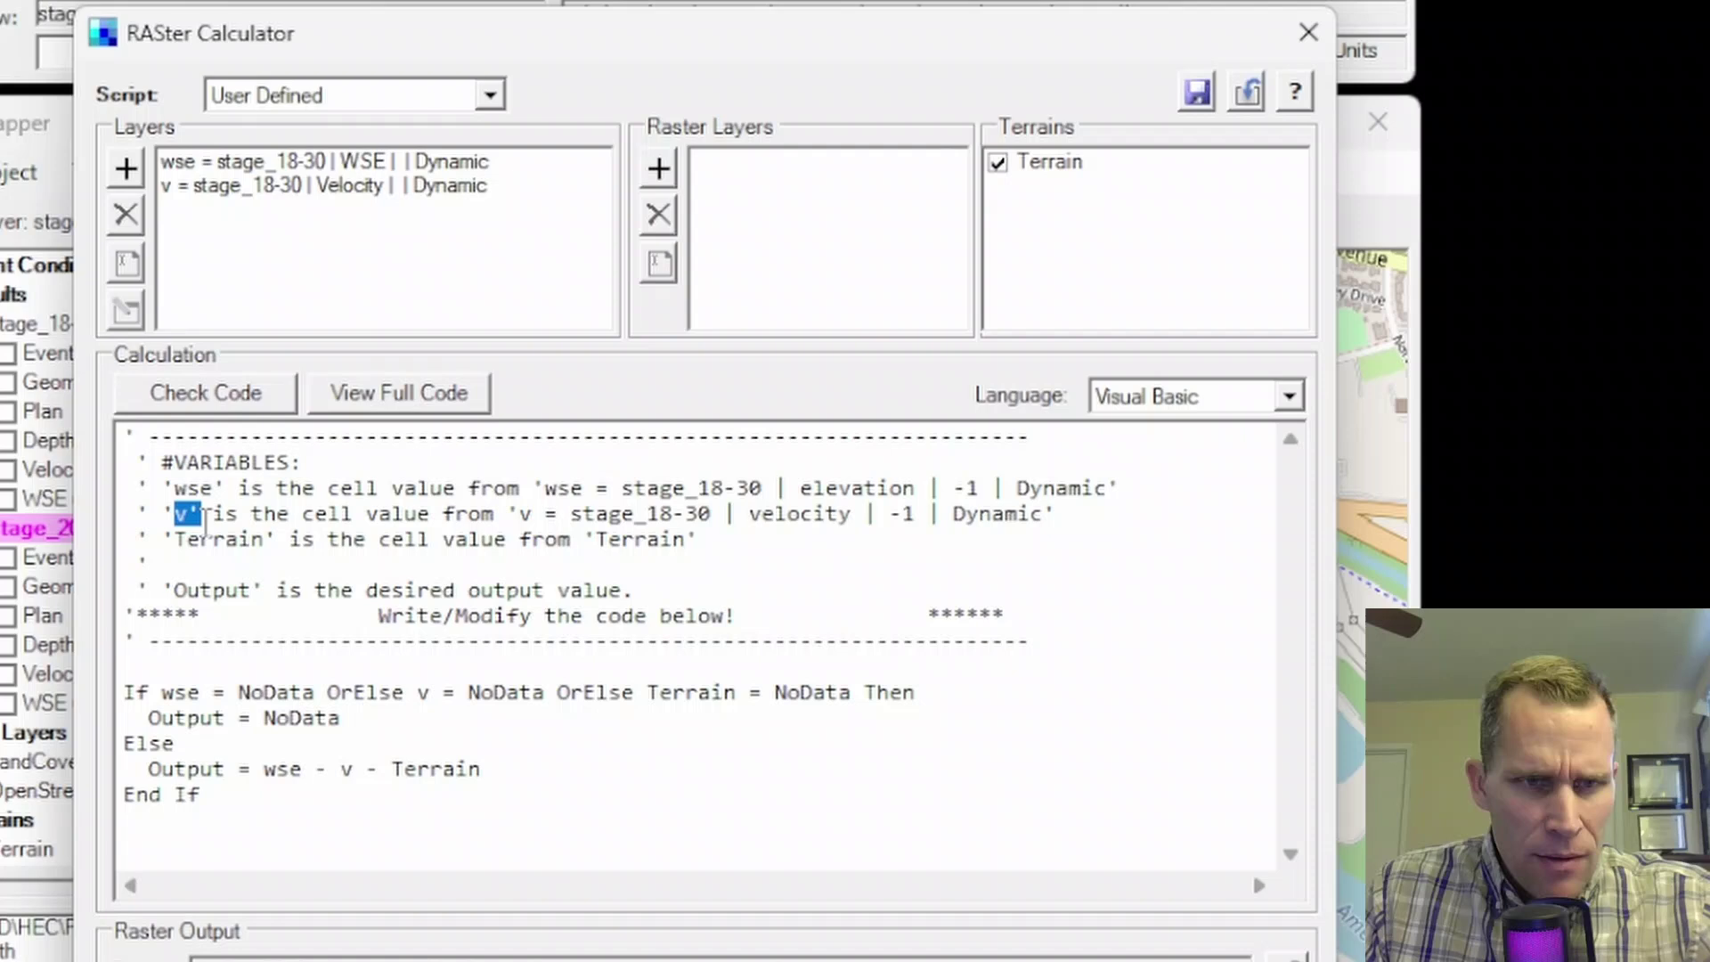
{"action": "left_click", "coordinate": [203, 563]}
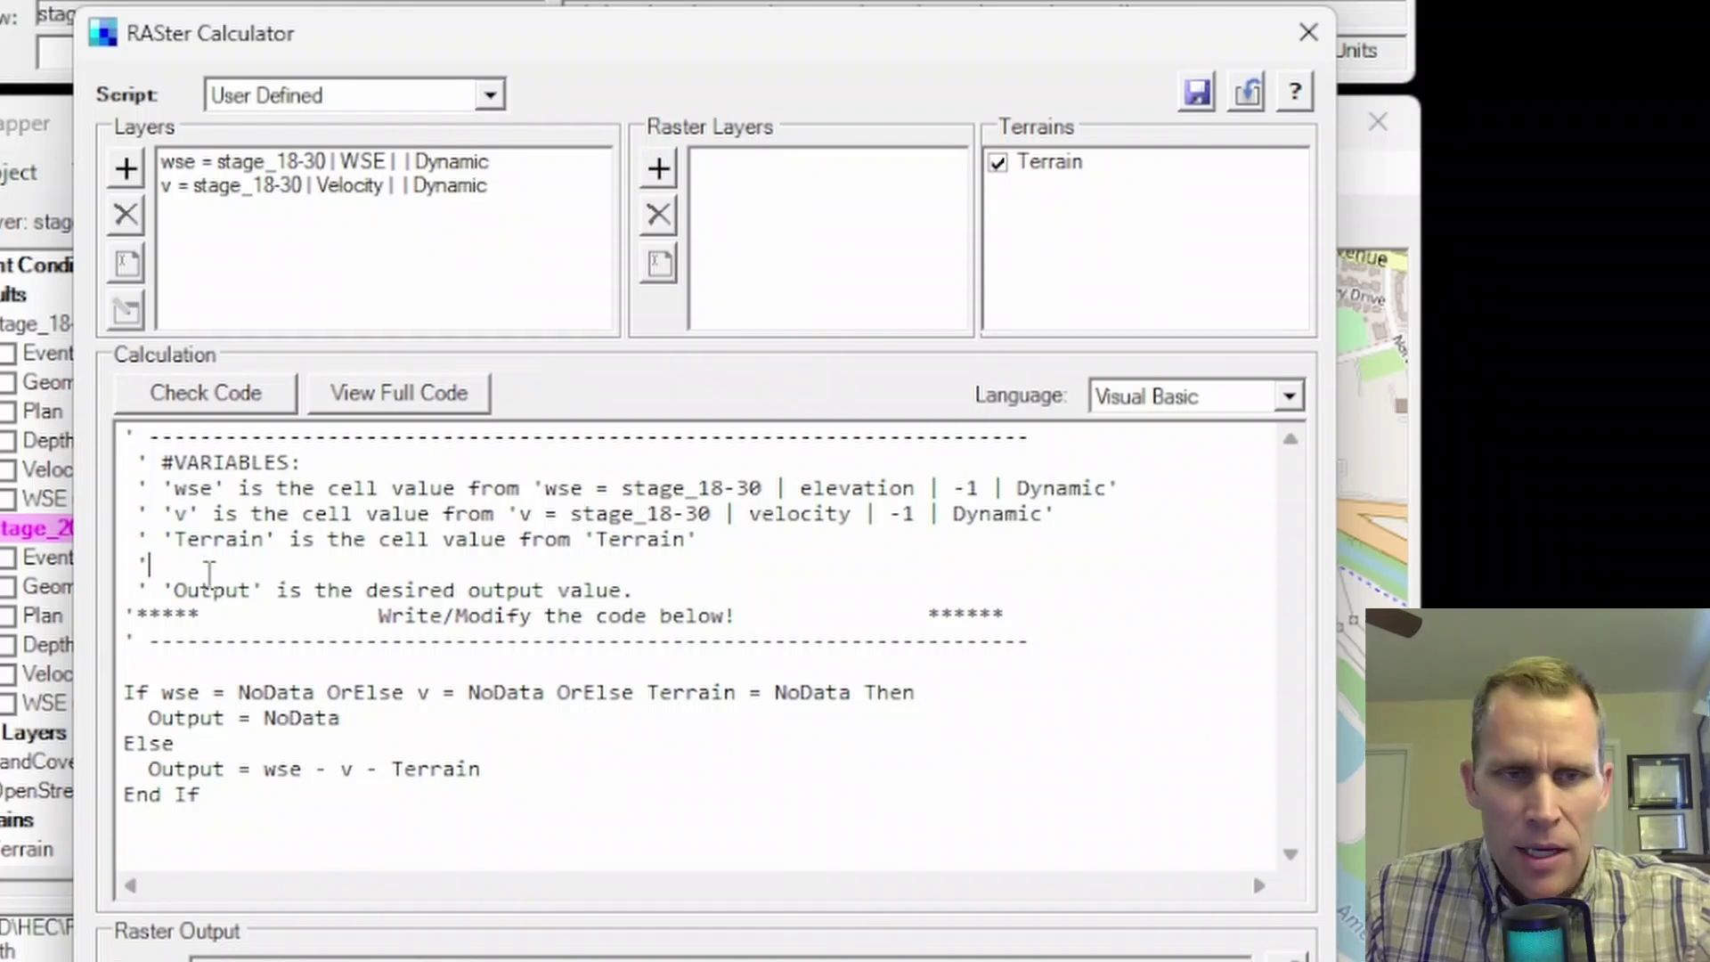
{"action": "key", "text": "shift+Left"}
{"action": "double_click", "coordinate": [217, 587]}
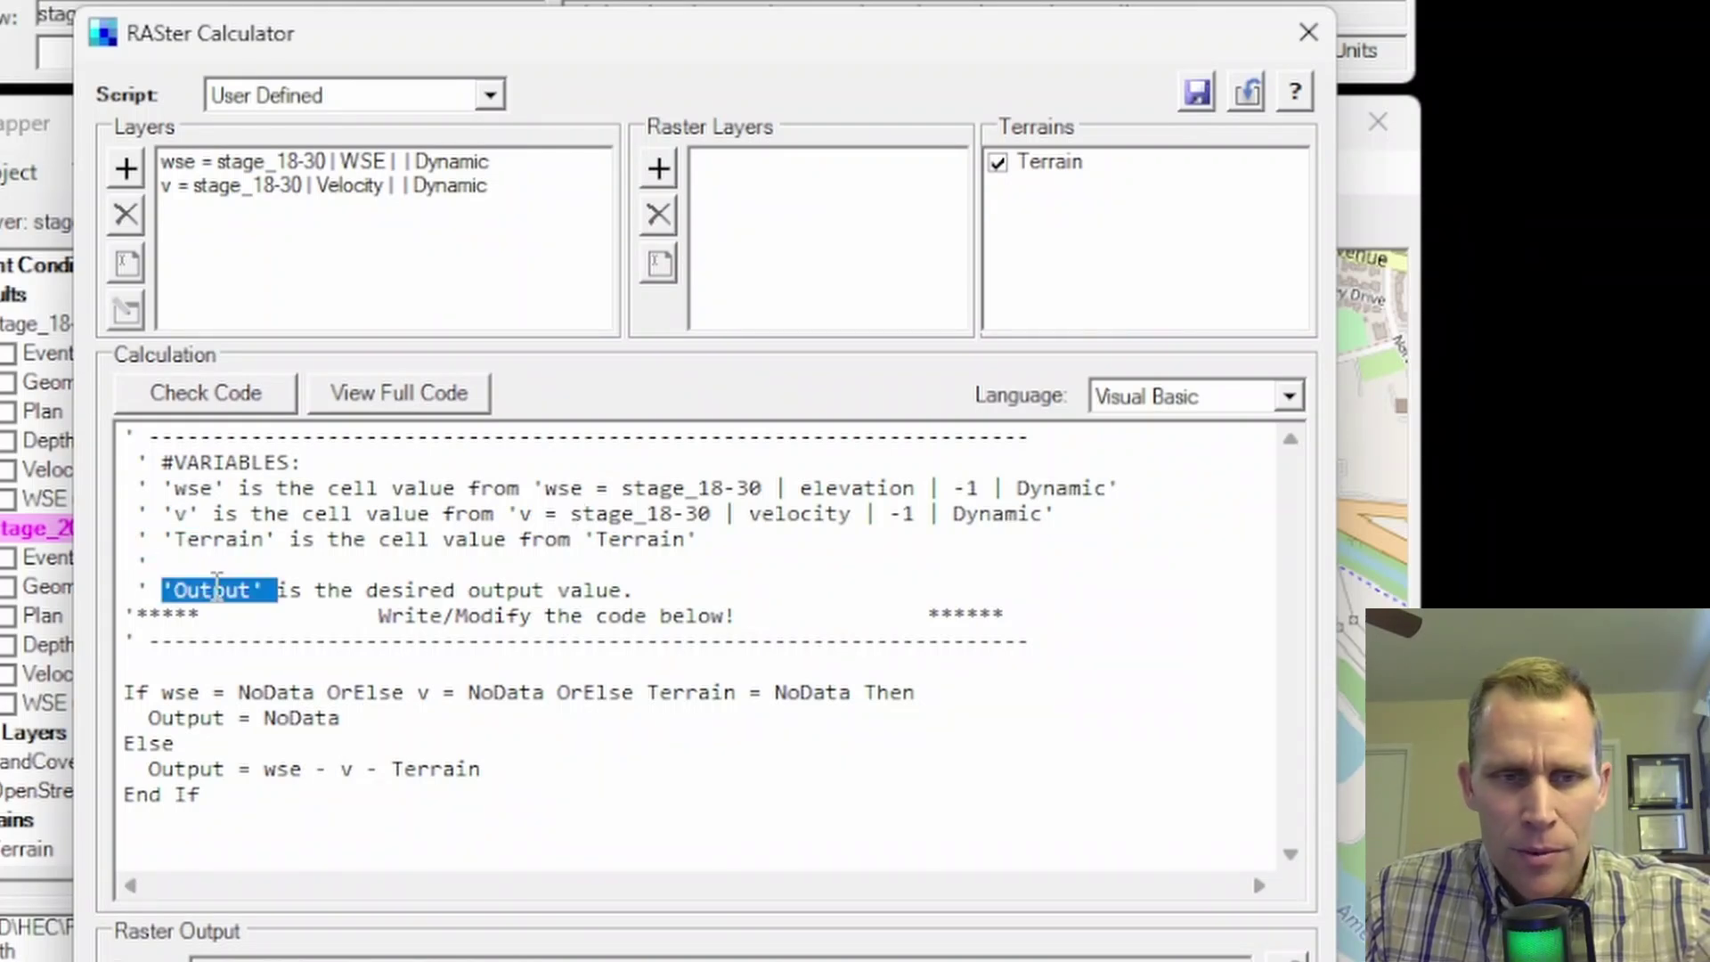
{"action": "left_click", "coordinate": [183, 771]}
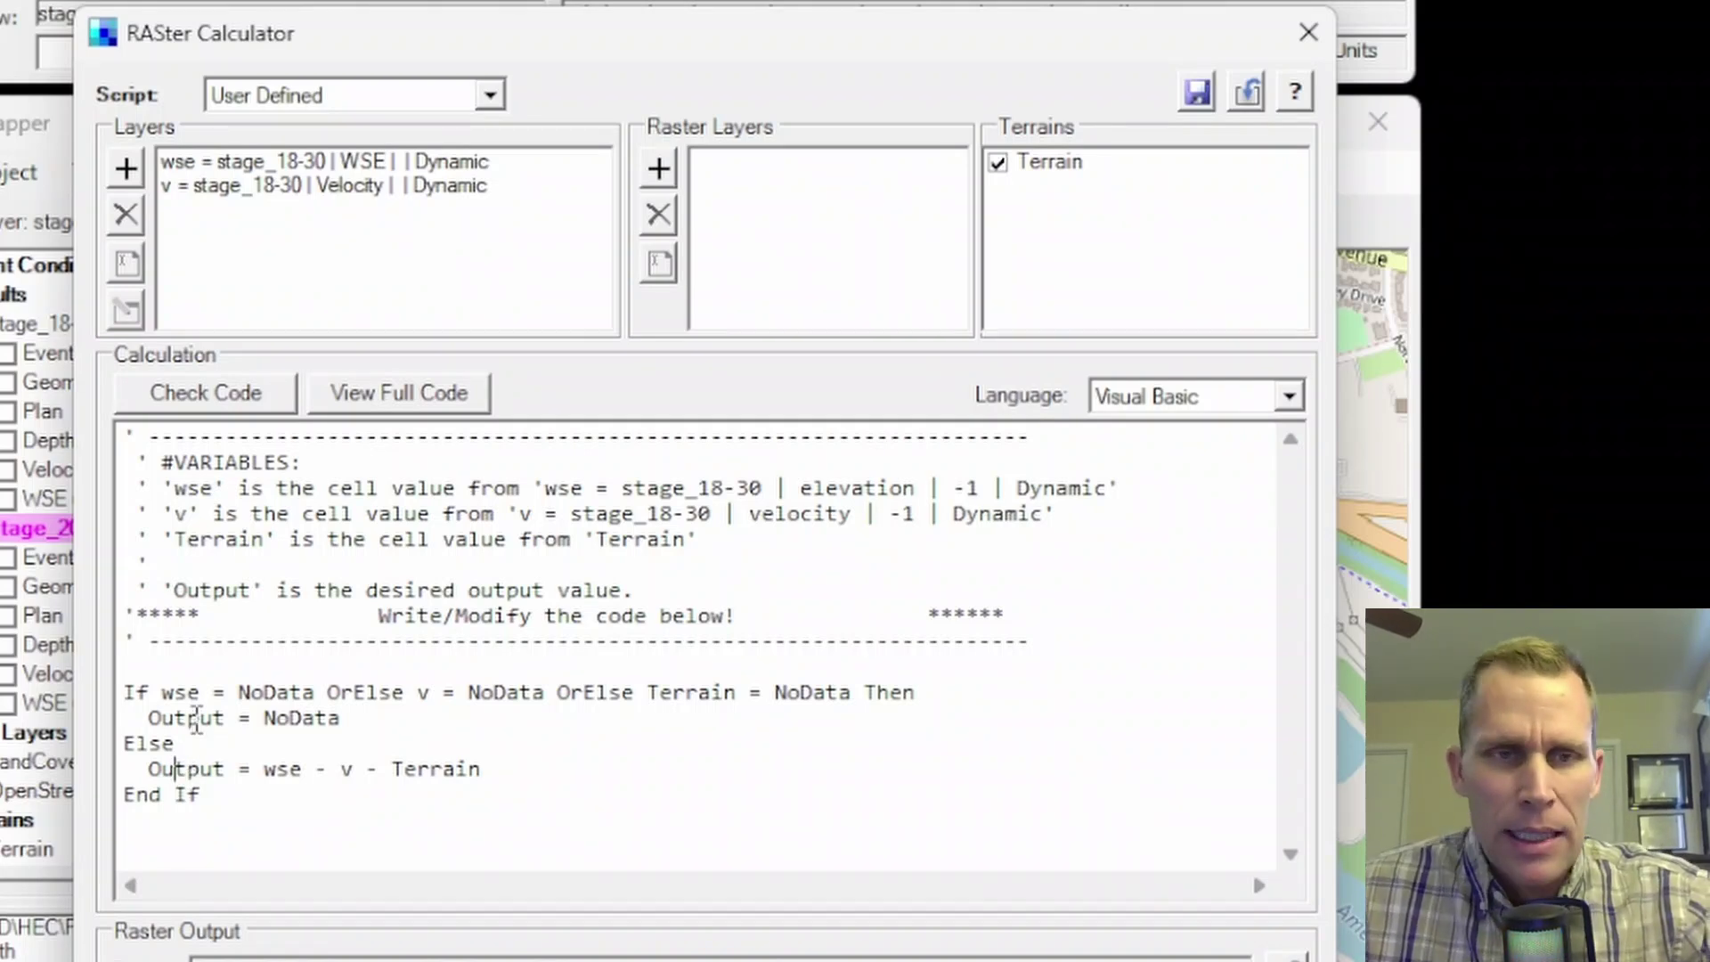
Step: Inspect the stage_18-30 wse and v layer variables in the Layers list
{"action": "left_click", "coordinate": [178, 185]}
{"action": "left_click_drag", "start_coordinate": [163, 488], "coordinate": [1071, 516]}
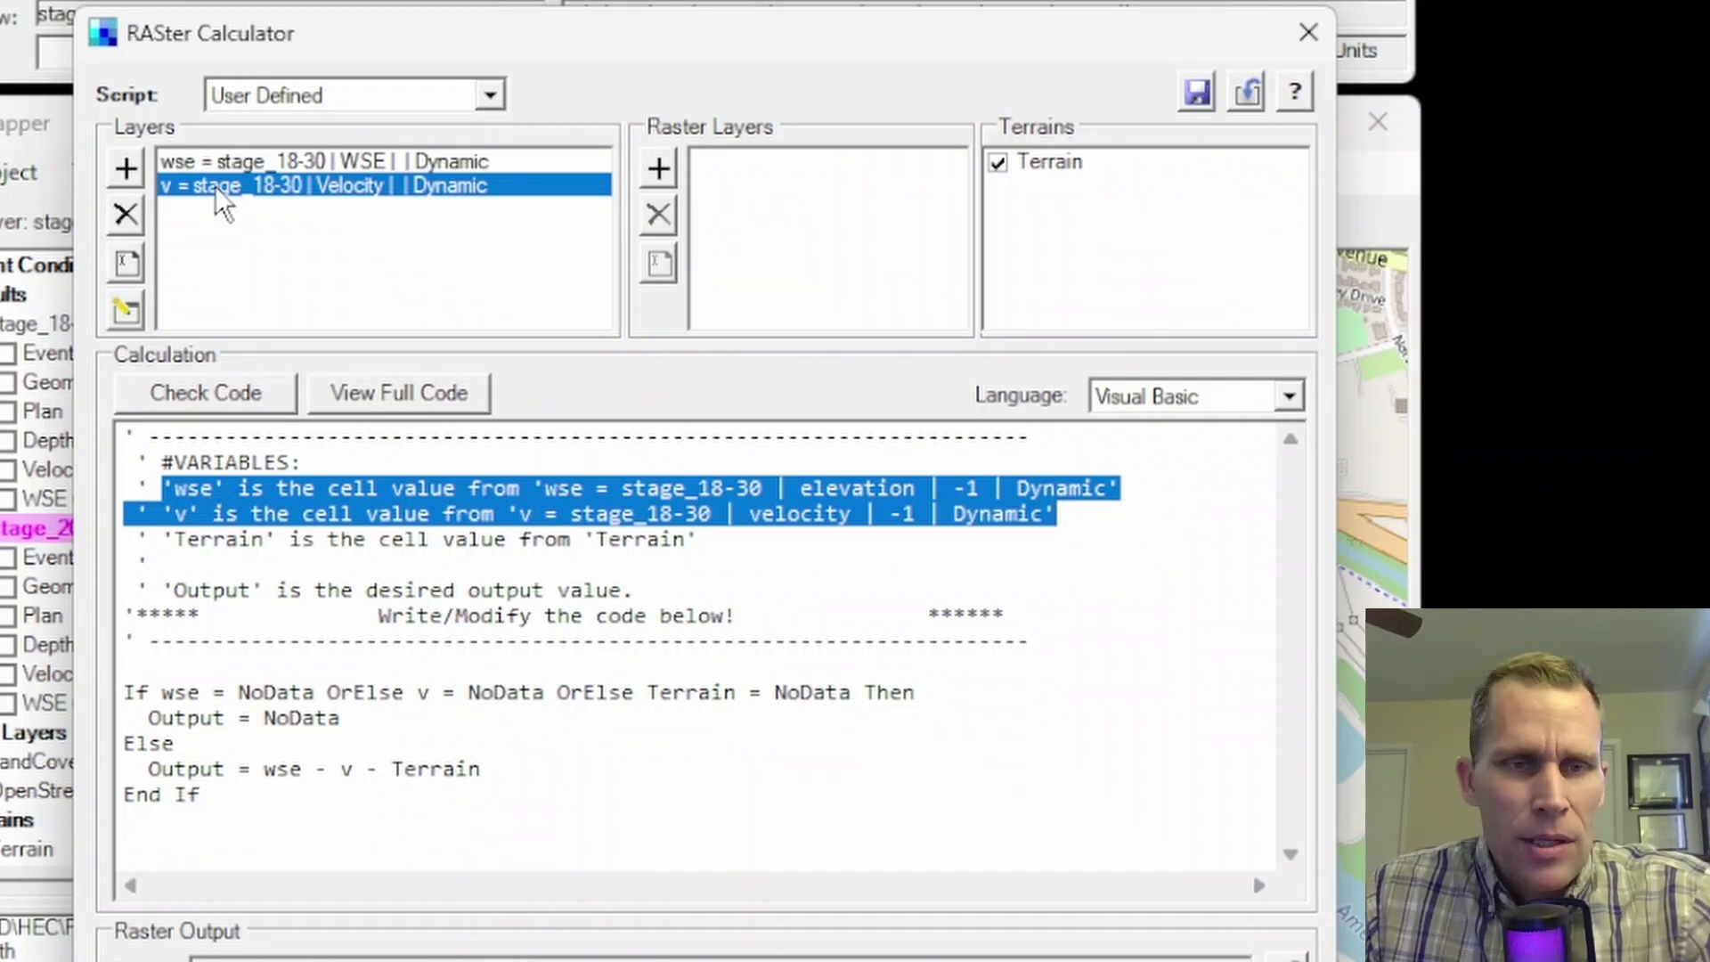
{"action": "left_click", "coordinate": [245, 159]}
{"action": "left_click", "coordinate": [247, 184]}
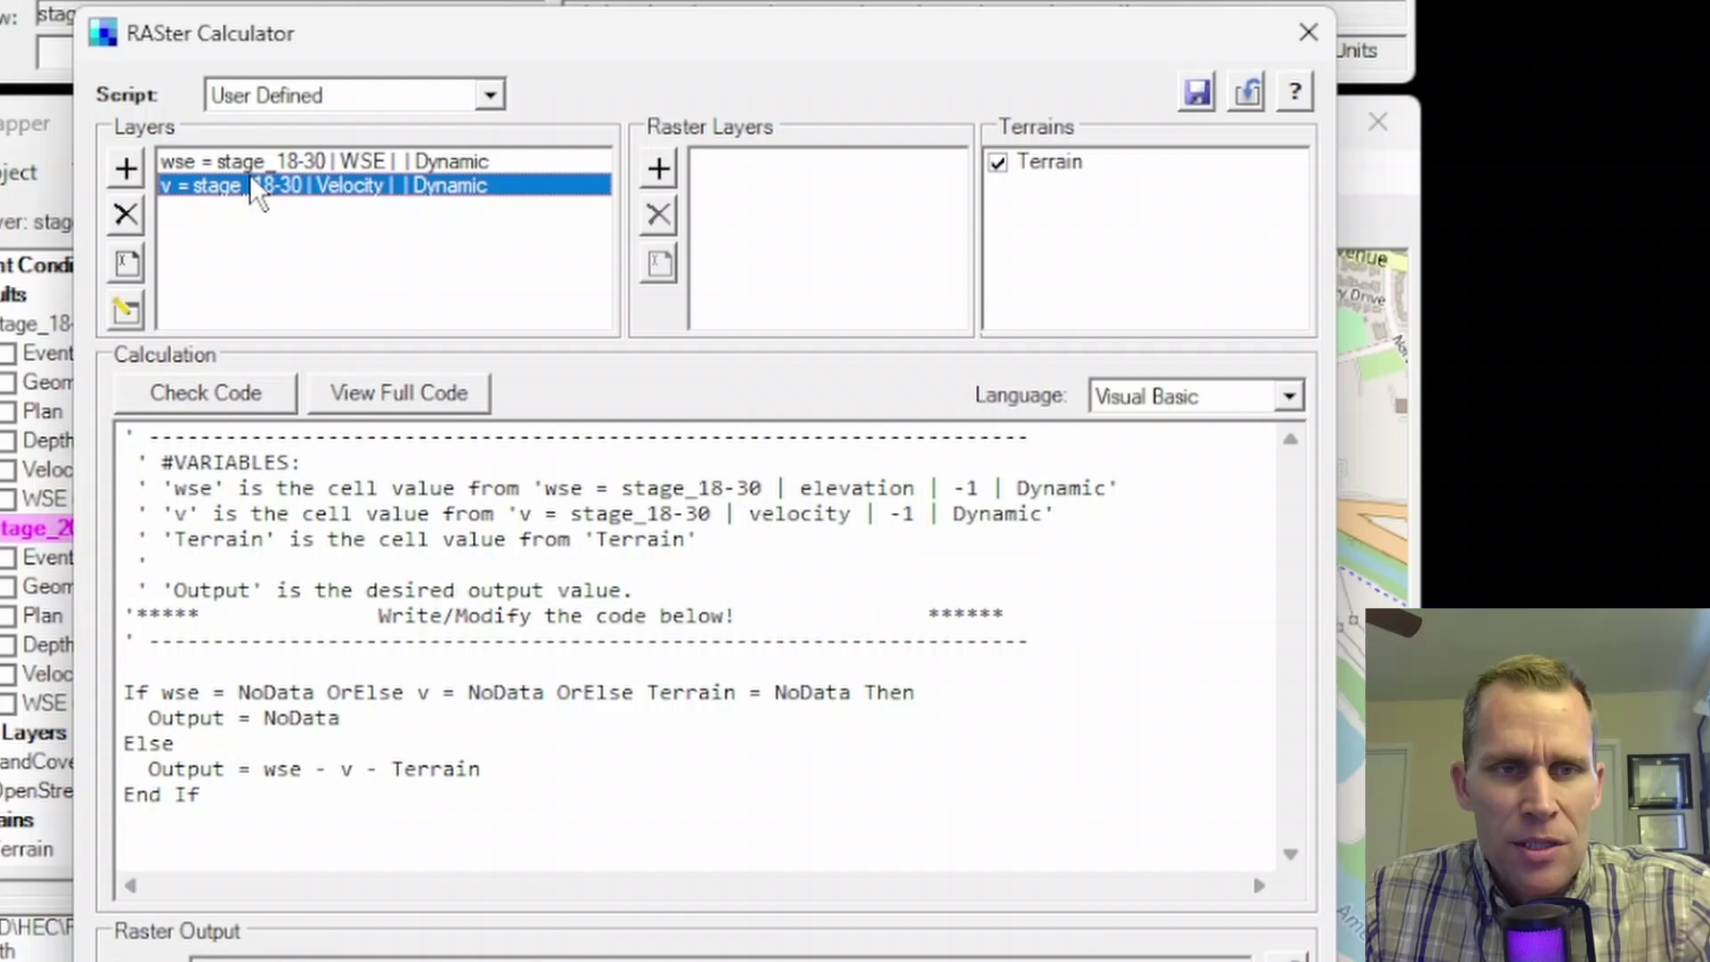
{"action": "left_click", "coordinate": [223, 164]}
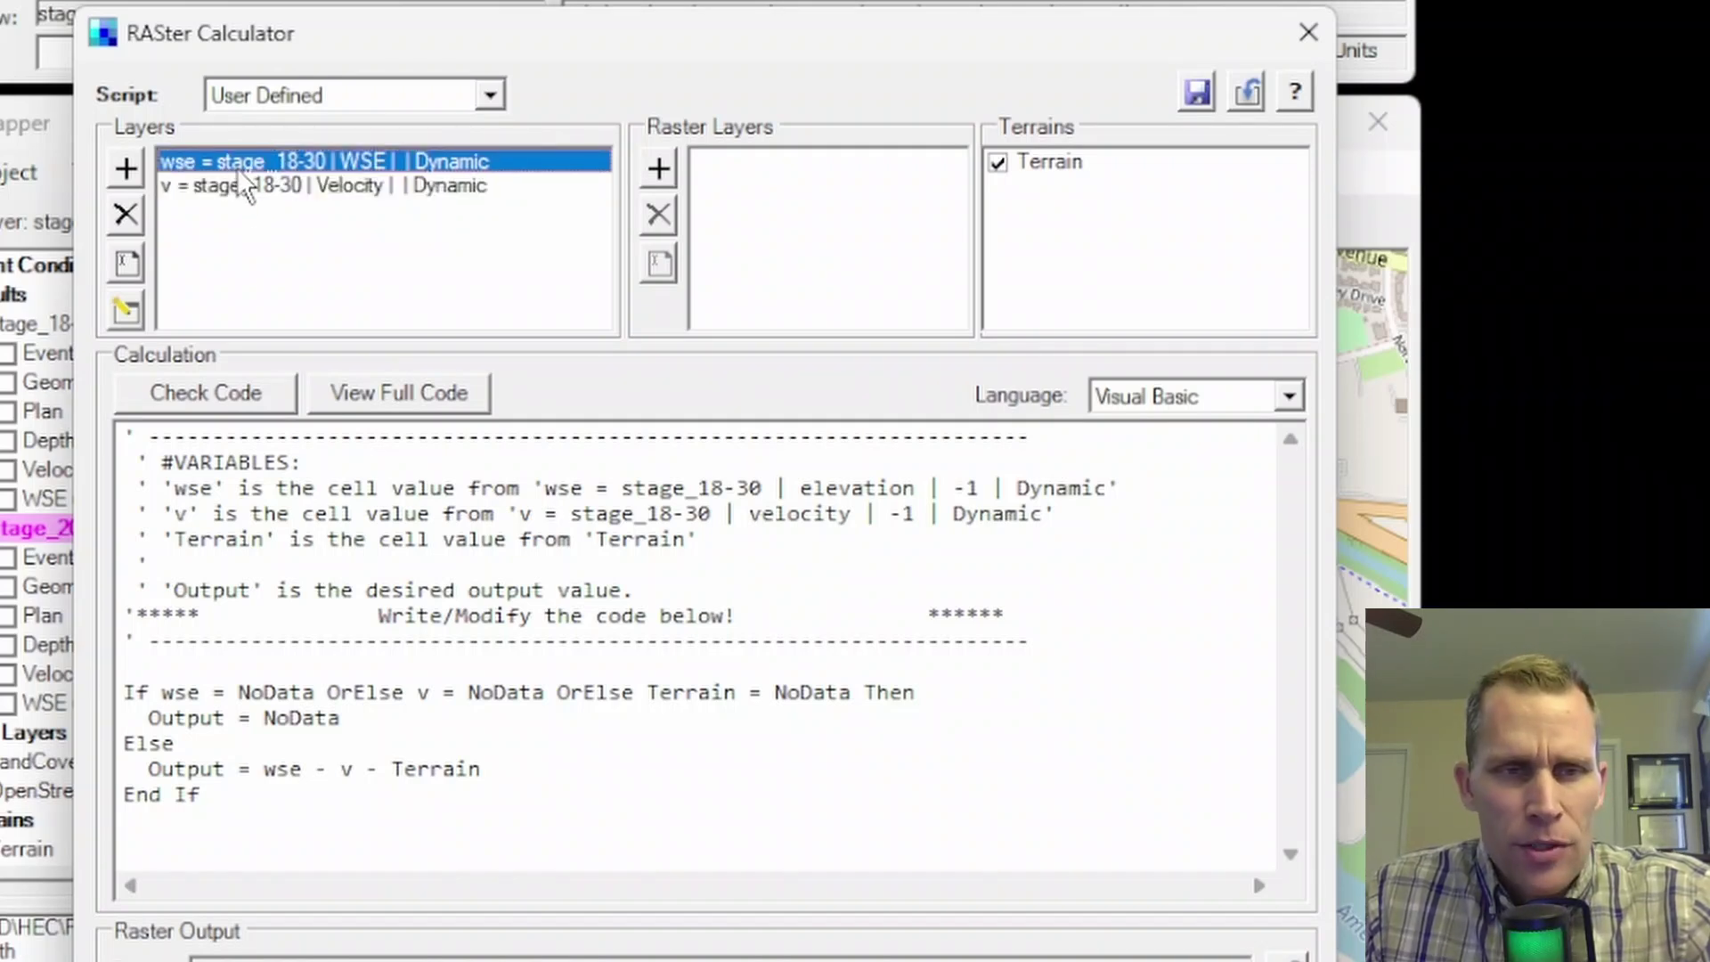
{"action": "left_click", "coordinate": [237, 191]}
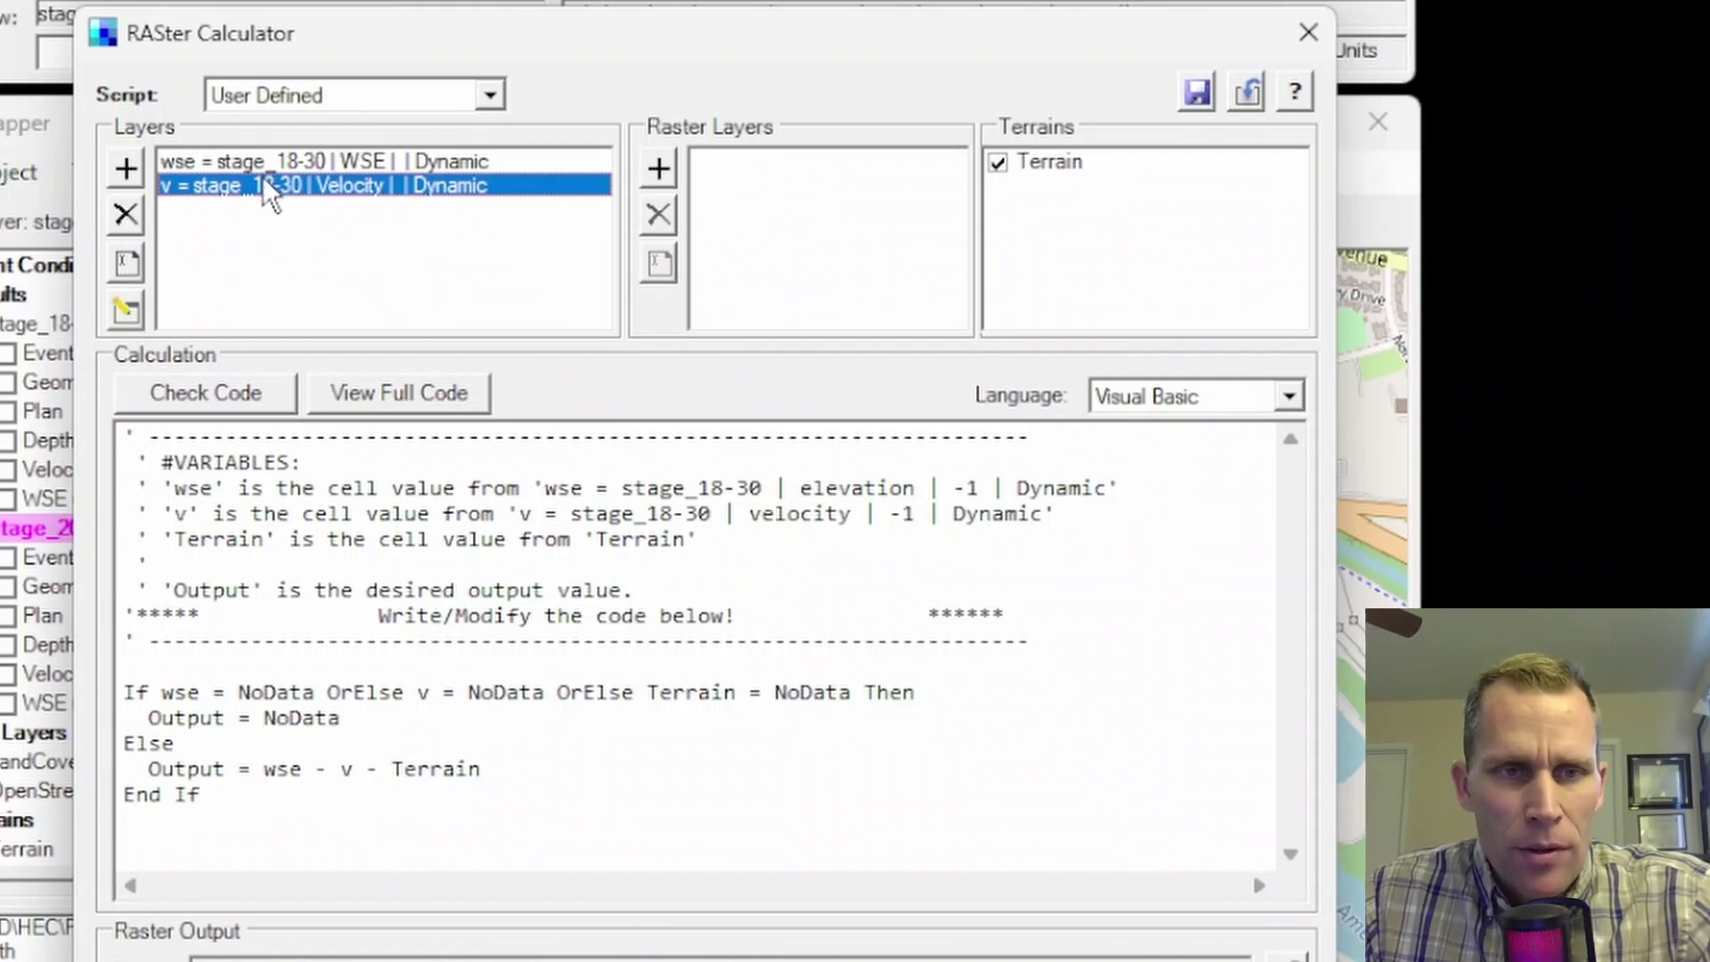
Step: Remove the v and wse layer variables from the Layers list
{"action": "left_click", "coordinate": [125, 216]}
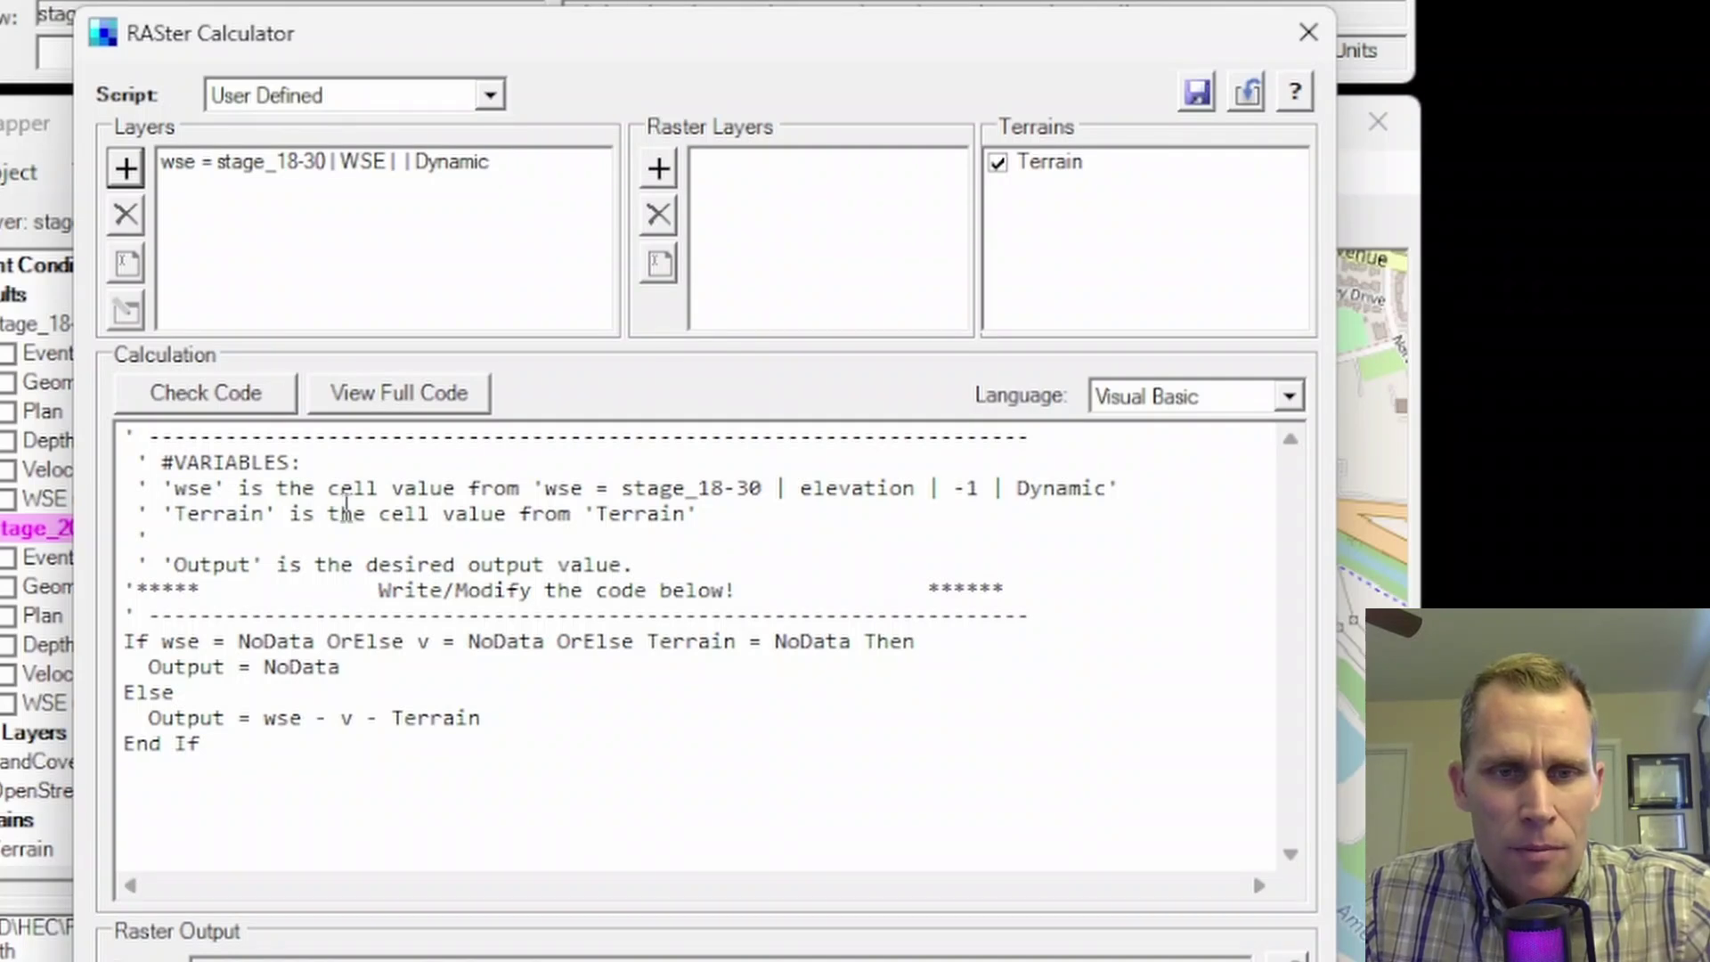
{"action": "left_click", "coordinate": [237, 164]}
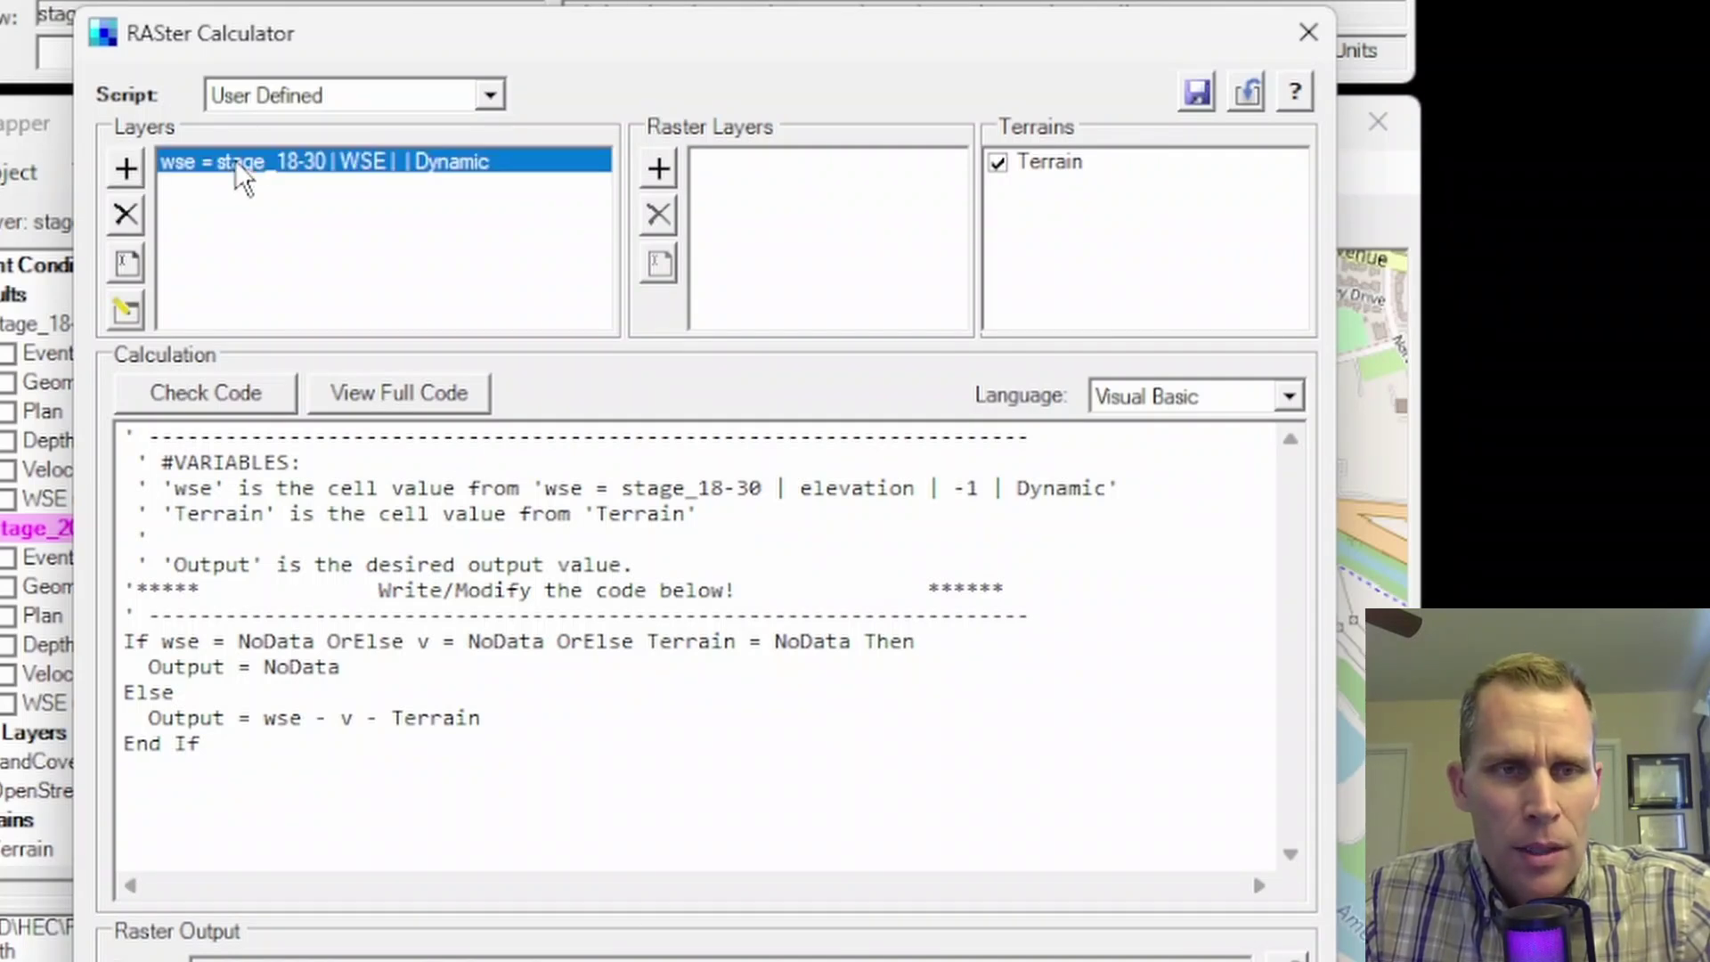
{"action": "left_click", "coordinate": [130, 215]}
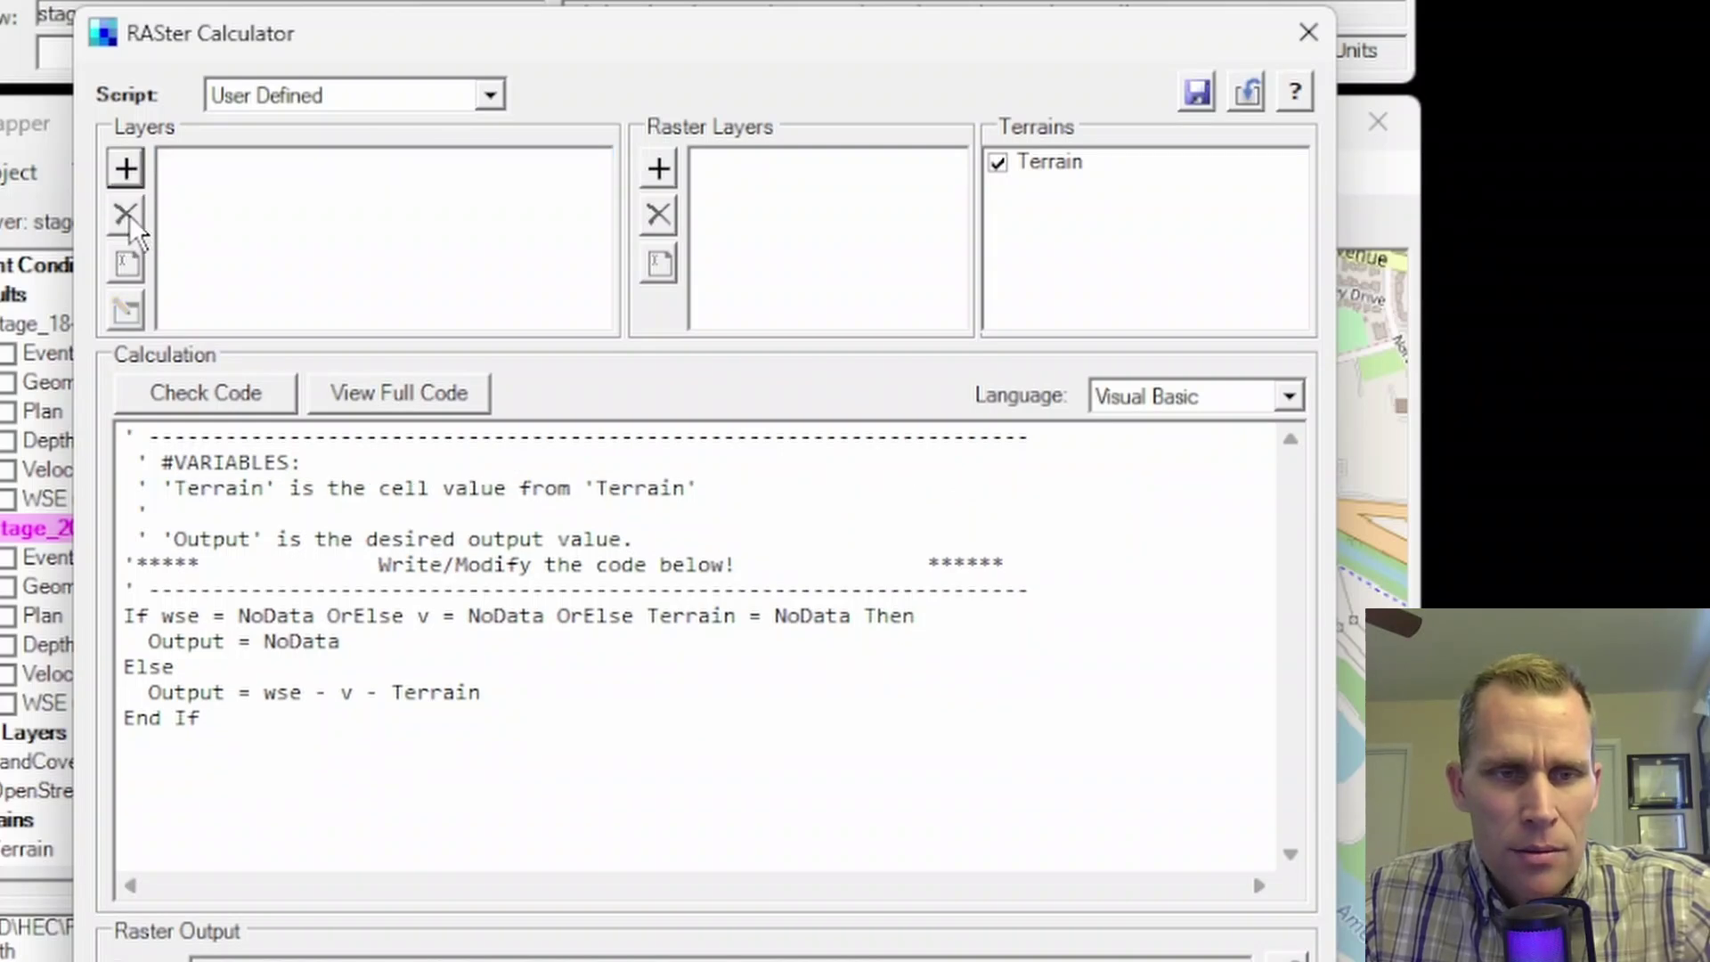
Step: Review the calculation code, highlighting wse and v in the If condition
{"action": "left_click", "coordinate": [343, 846]}
{"action": "key", "text": "ctrl+a"}
{"action": "left_click", "coordinate": [266, 768]}
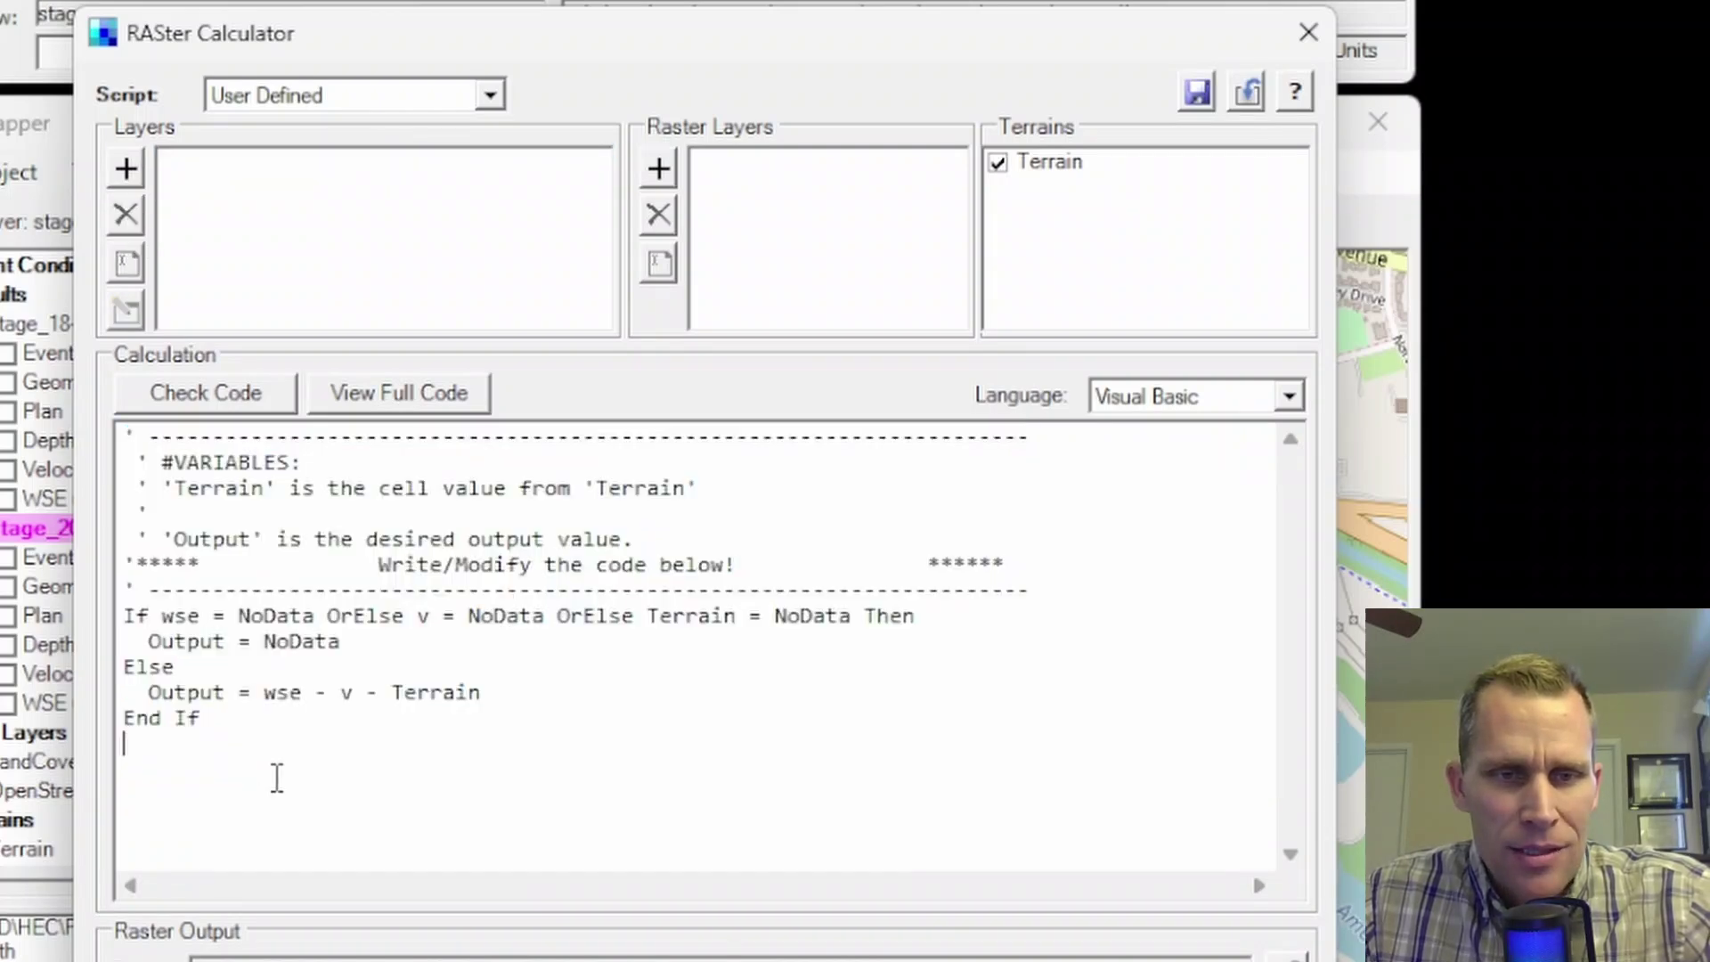
{"action": "left_click_drag", "start_coordinate": [162, 615], "coordinate": [201, 616]}
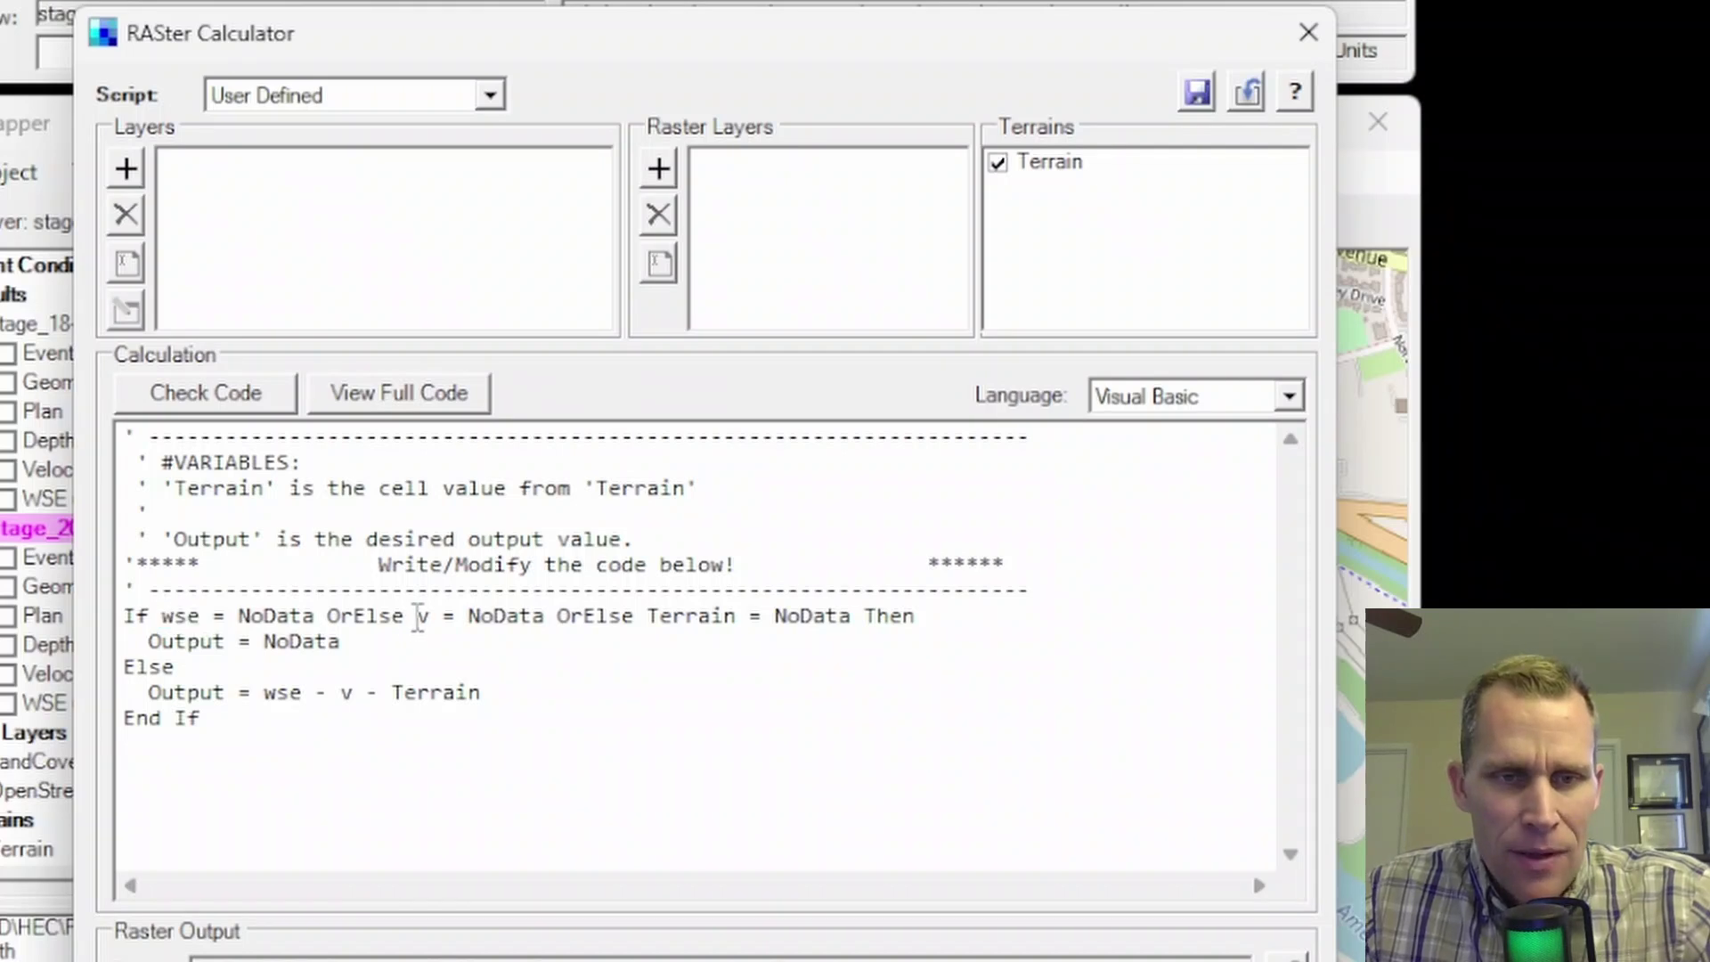
{"action": "left_click_drag", "start_coordinate": [410, 615], "coordinate": [434, 617]}
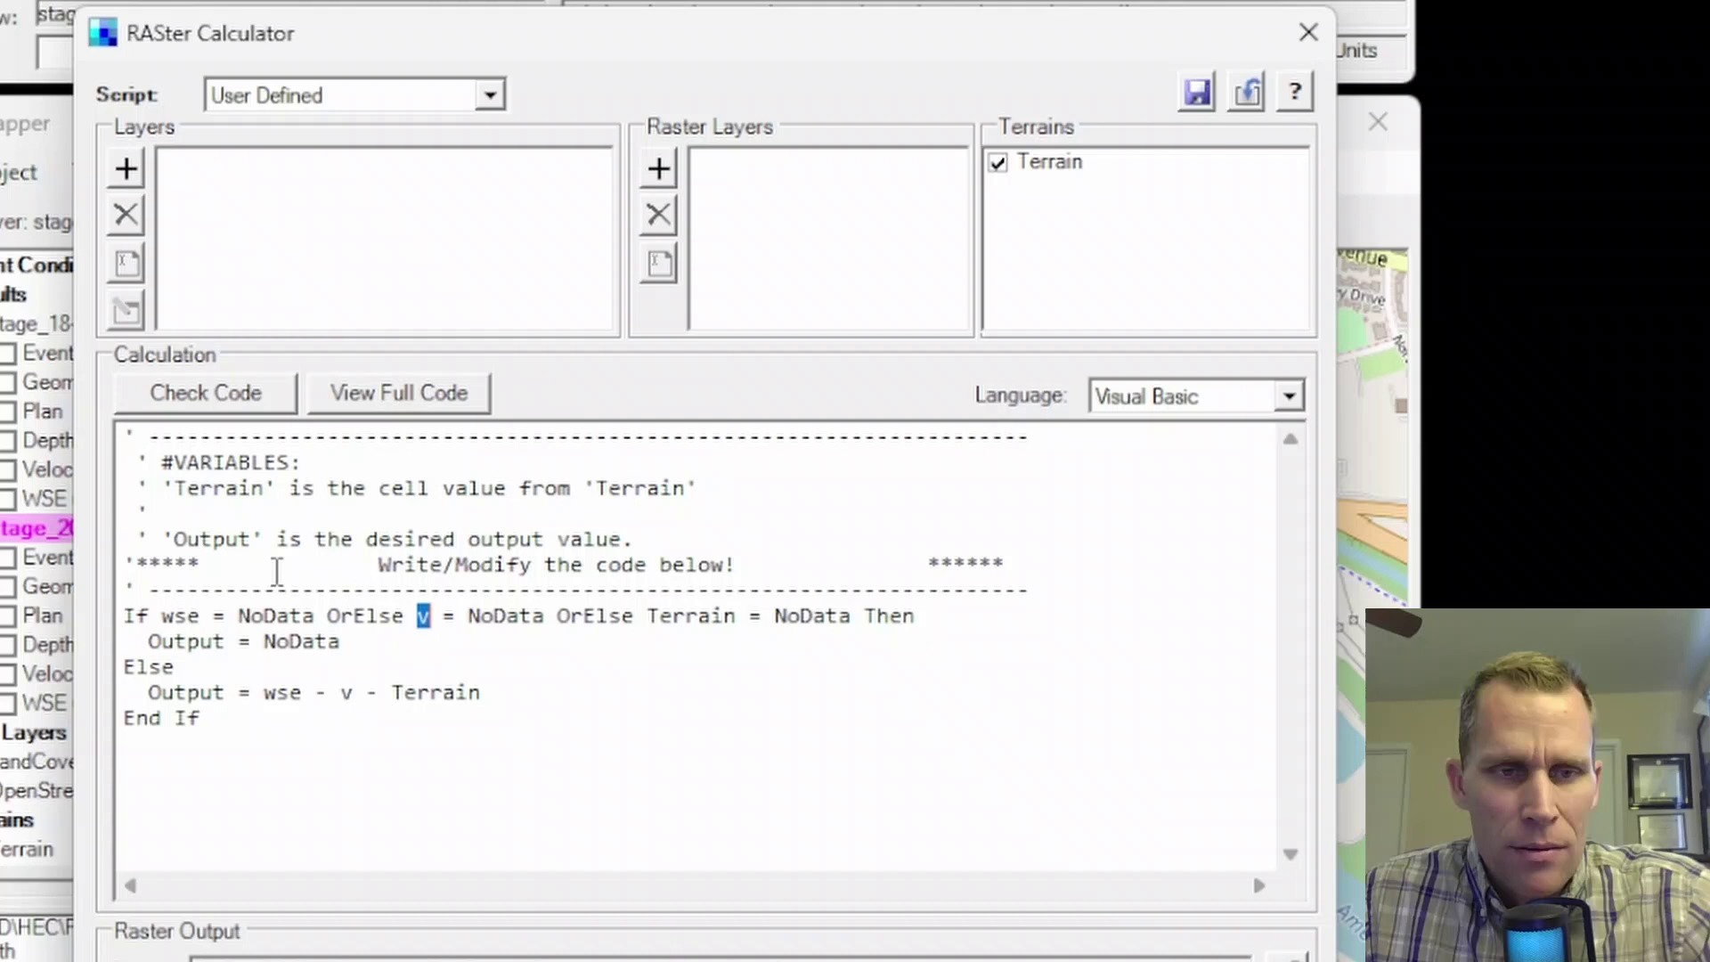
{"action": "left_click_drag", "start_coordinate": [202, 534], "coordinate": [412, 718]}
{"action": "left_click", "coordinate": [433, 735]}
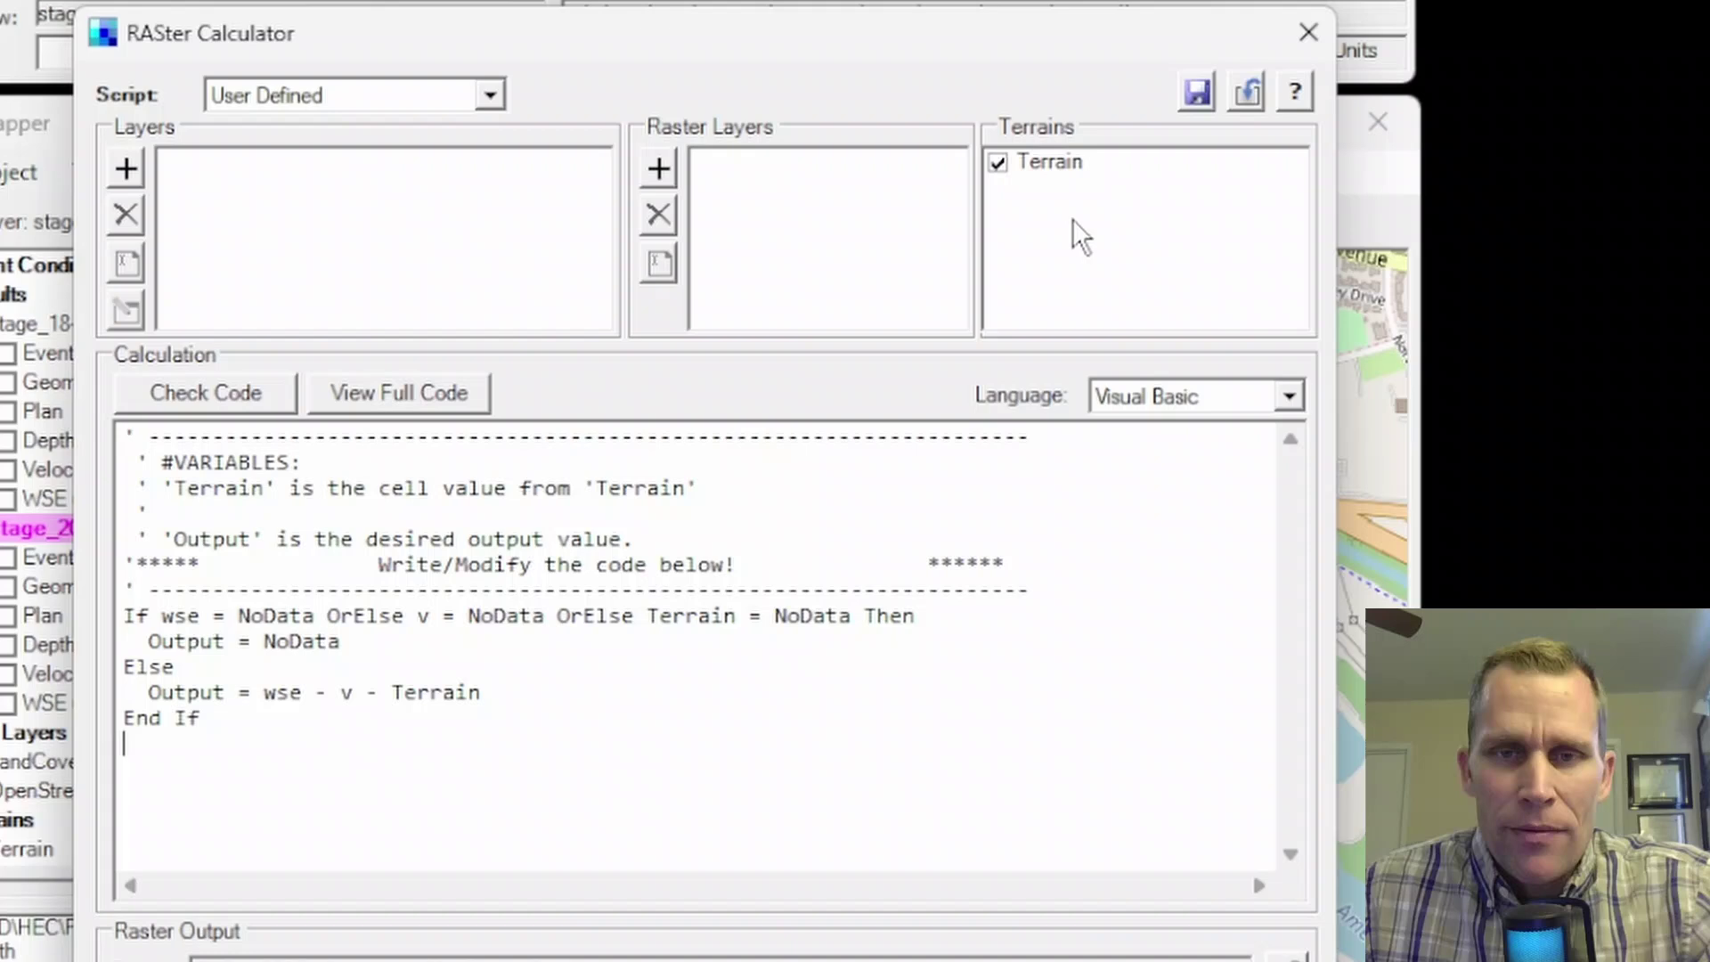
{"action": "left_click_drag", "start_coordinate": [926, 36], "coordinate": [1113, 16]}
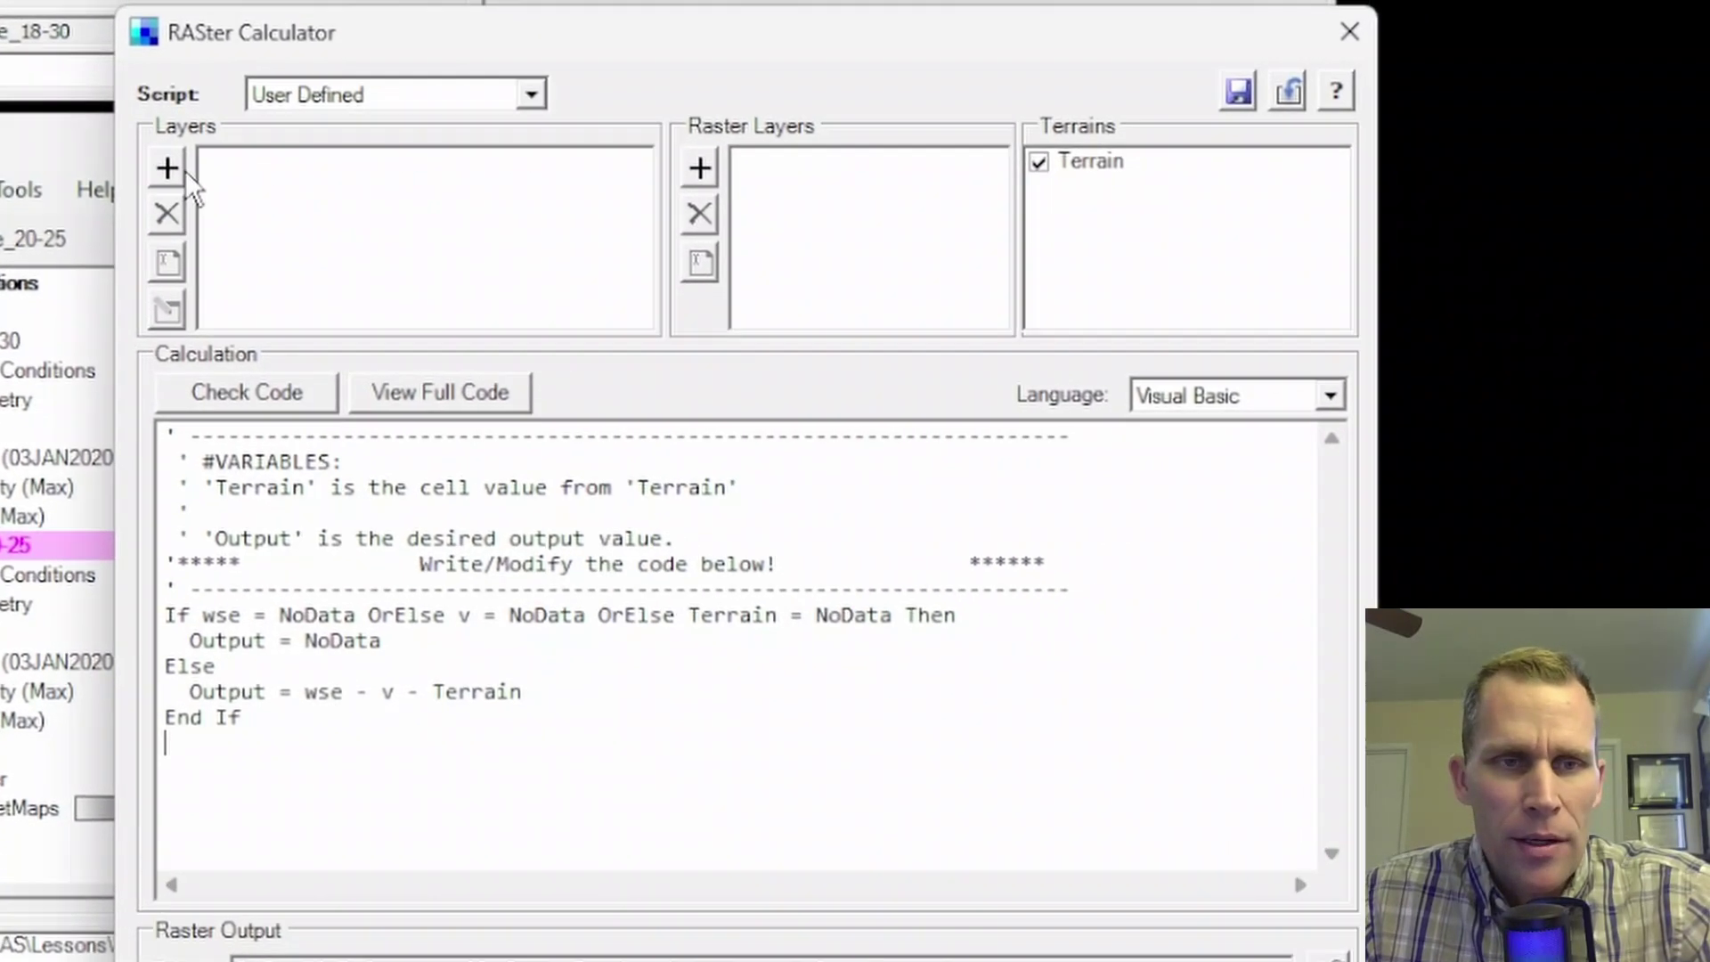
Step: Define a new layer variable using plan stage_18-30, Water Surface Elevation, and Dynamic animation behavior
{"action": "left_click", "coordinate": [312, 156]}
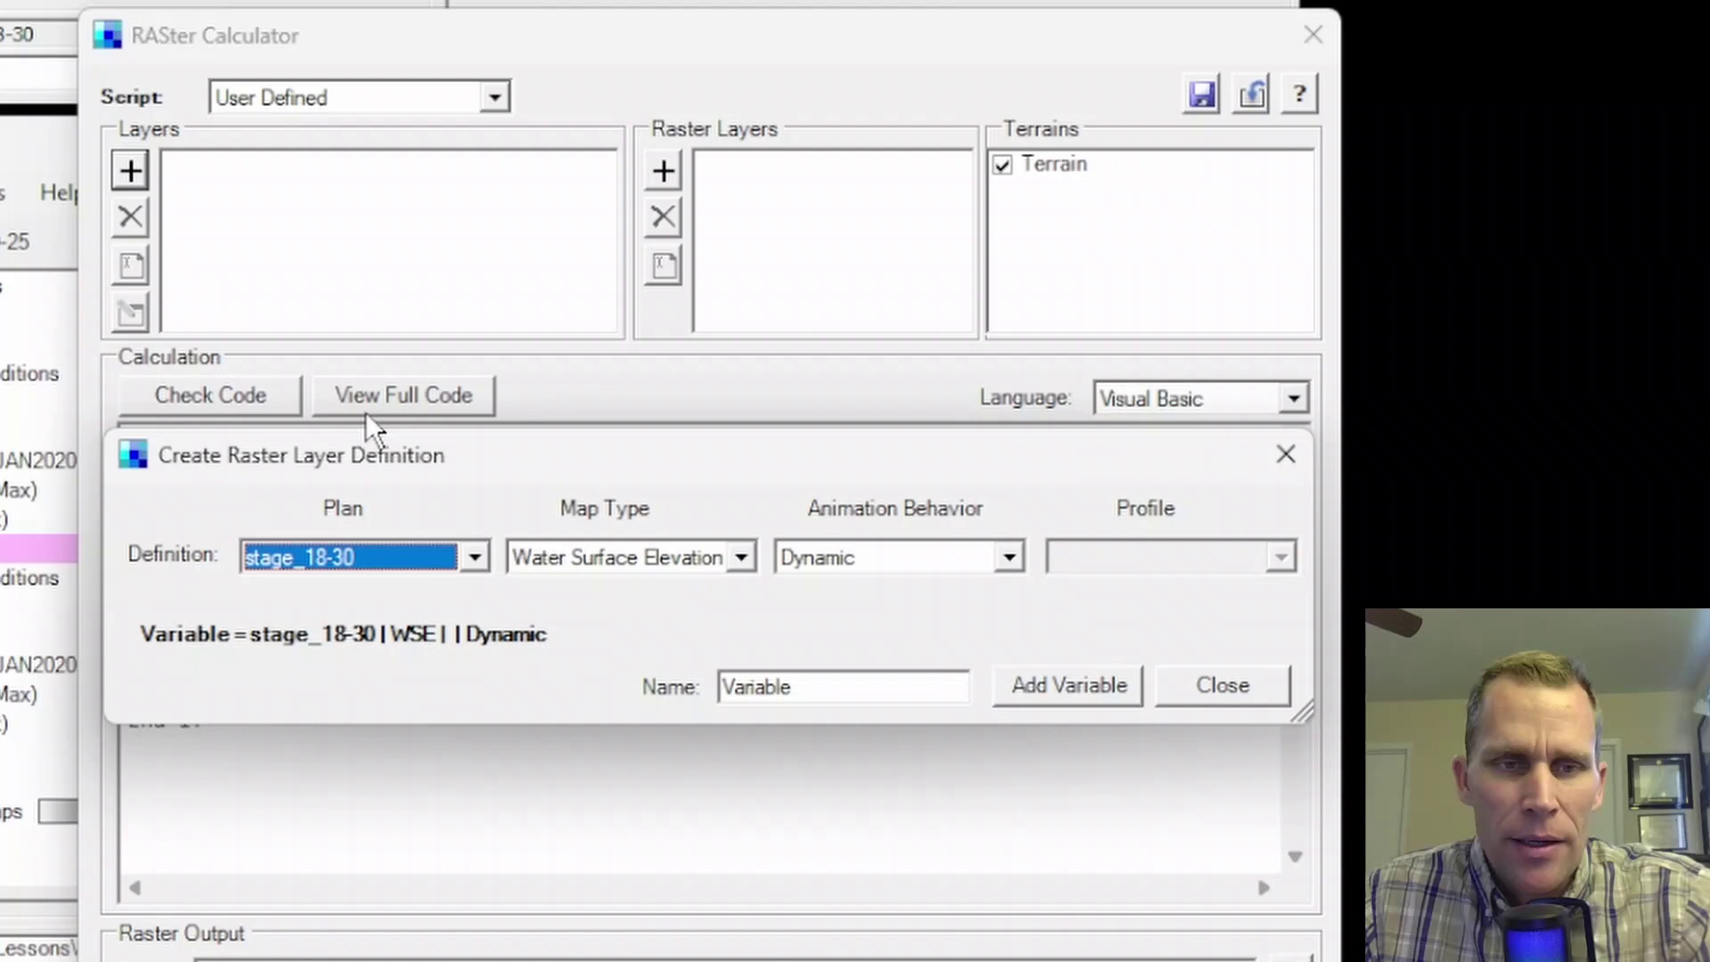
{"action": "left_click_drag", "start_coordinate": [495, 460], "coordinate": [484, 429]}
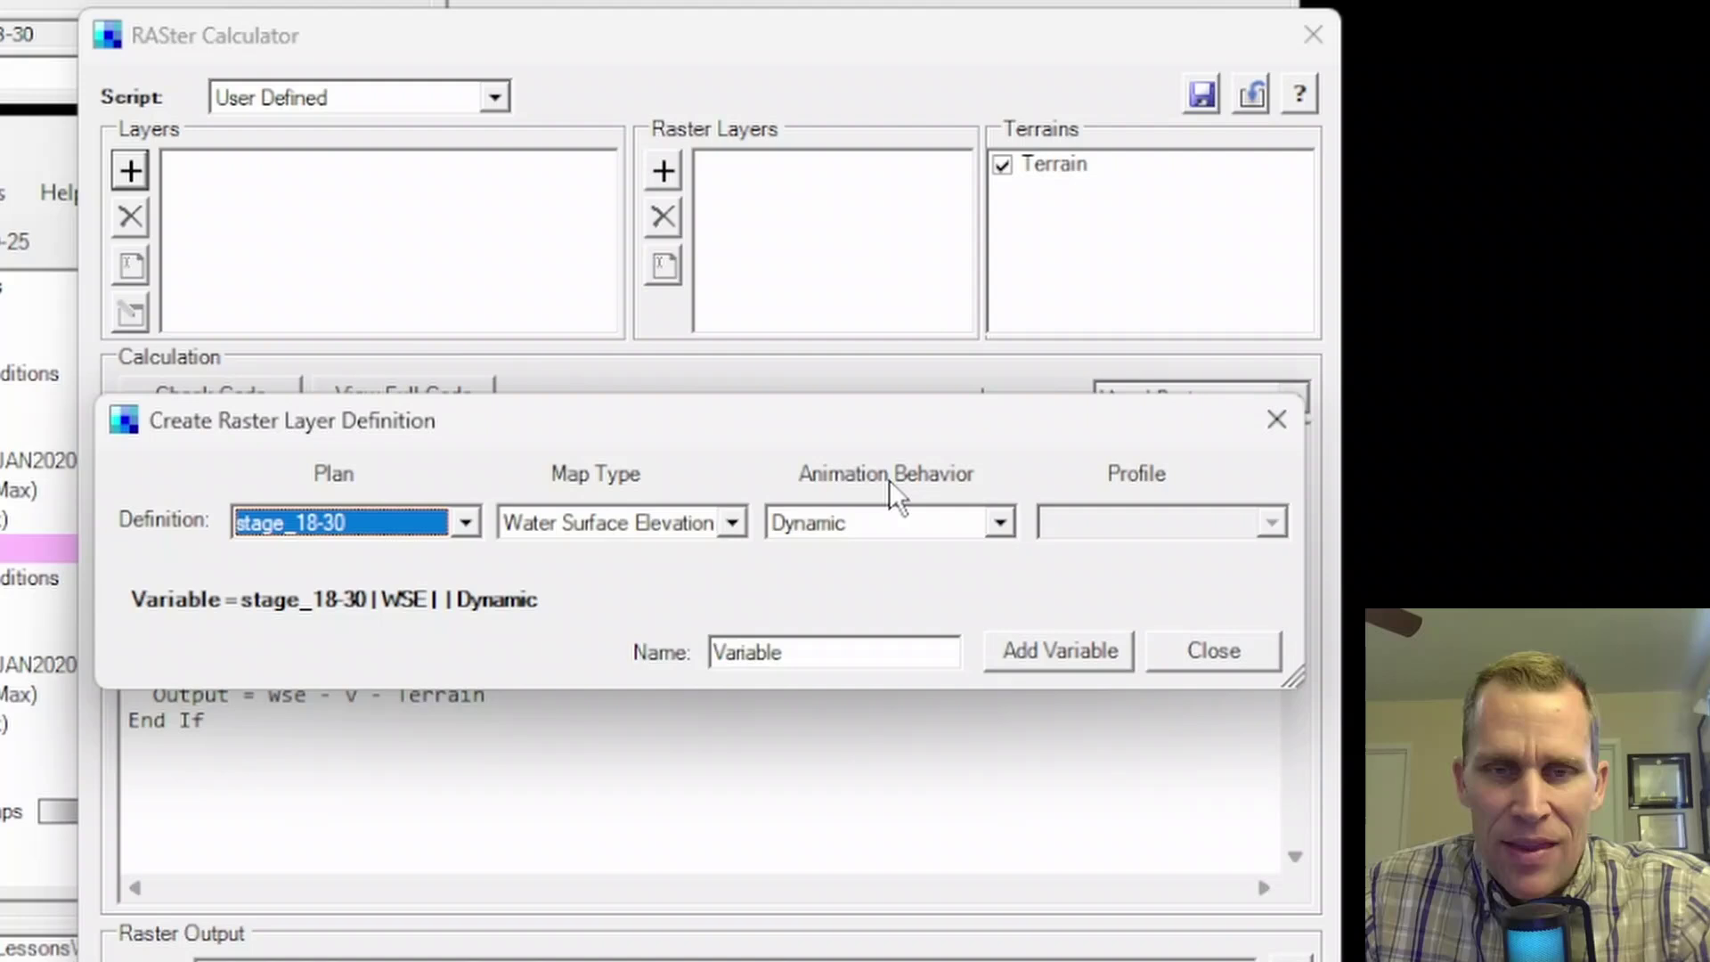
{"action": "left_click", "coordinate": [469, 523]}
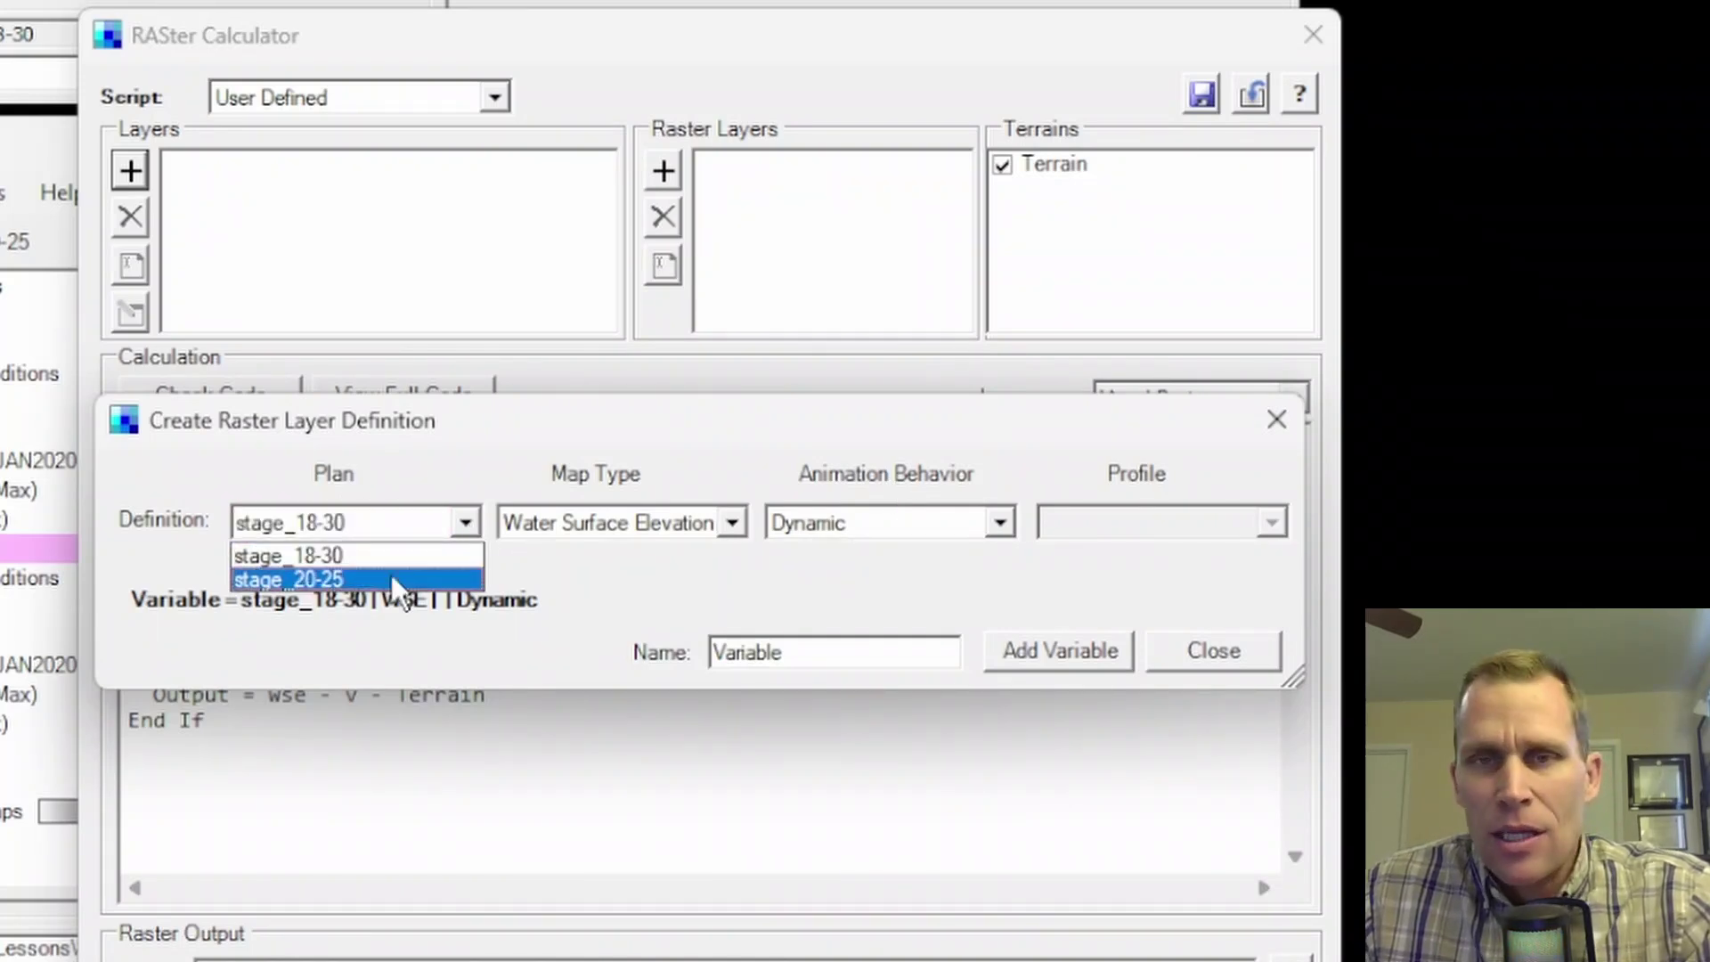
{"action": "left_click", "coordinate": [342, 556]}
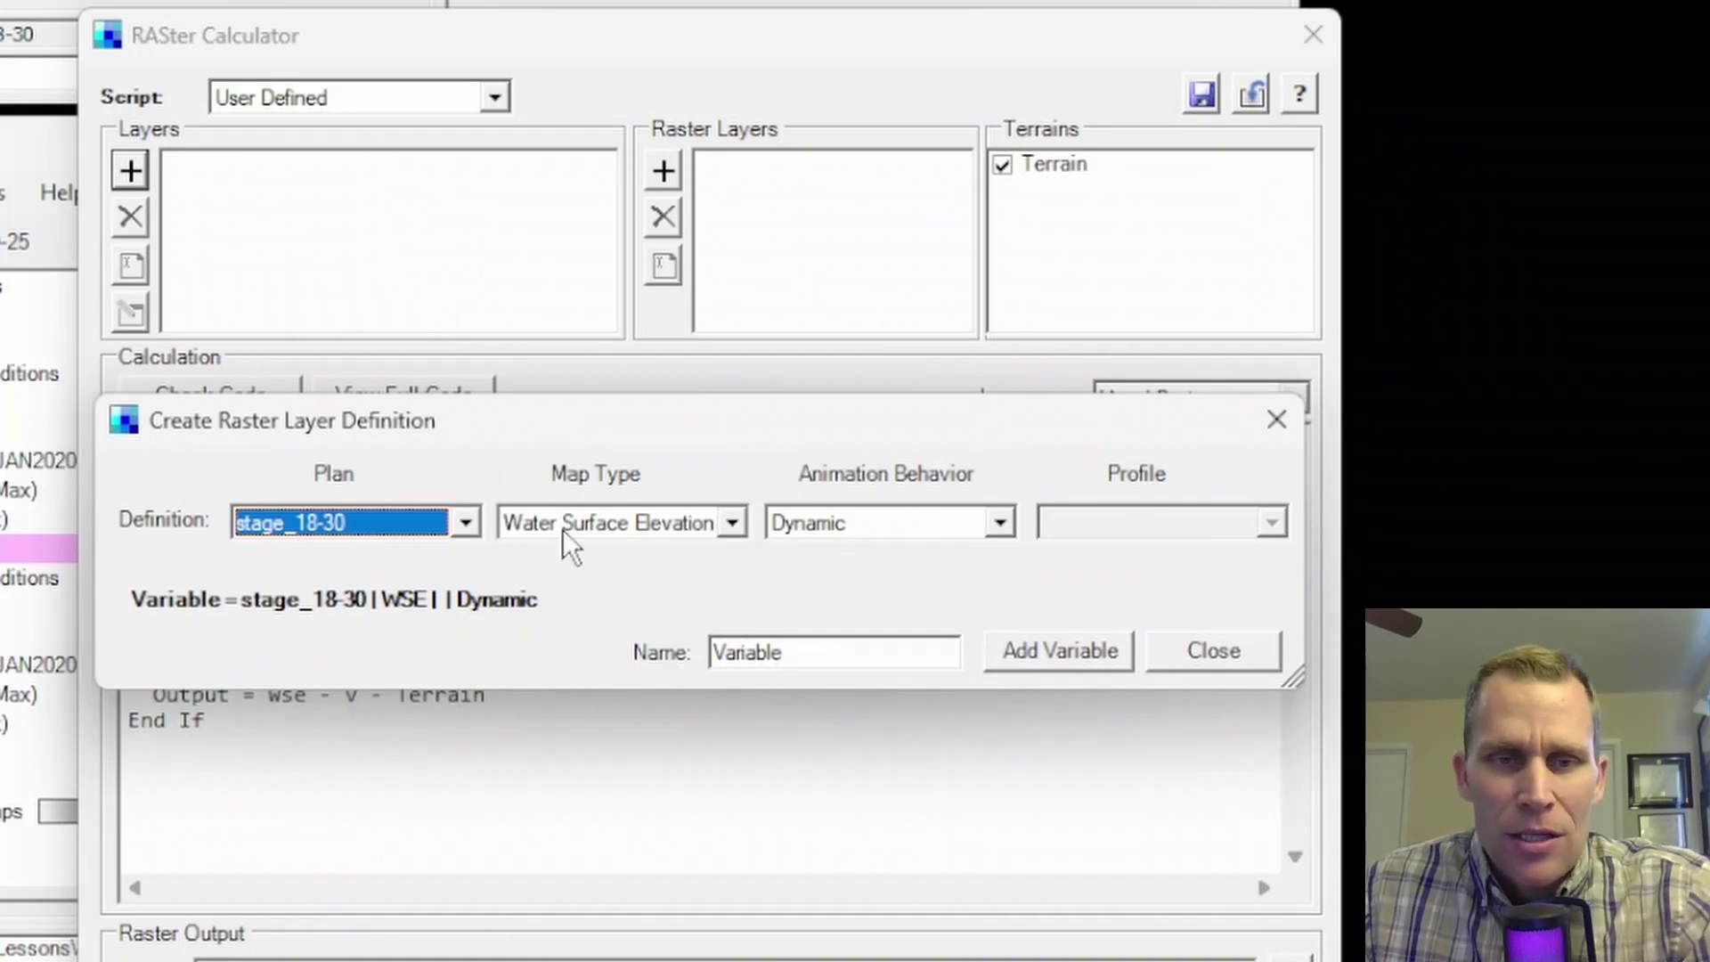
{"action": "left_click", "coordinate": [730, 525]}
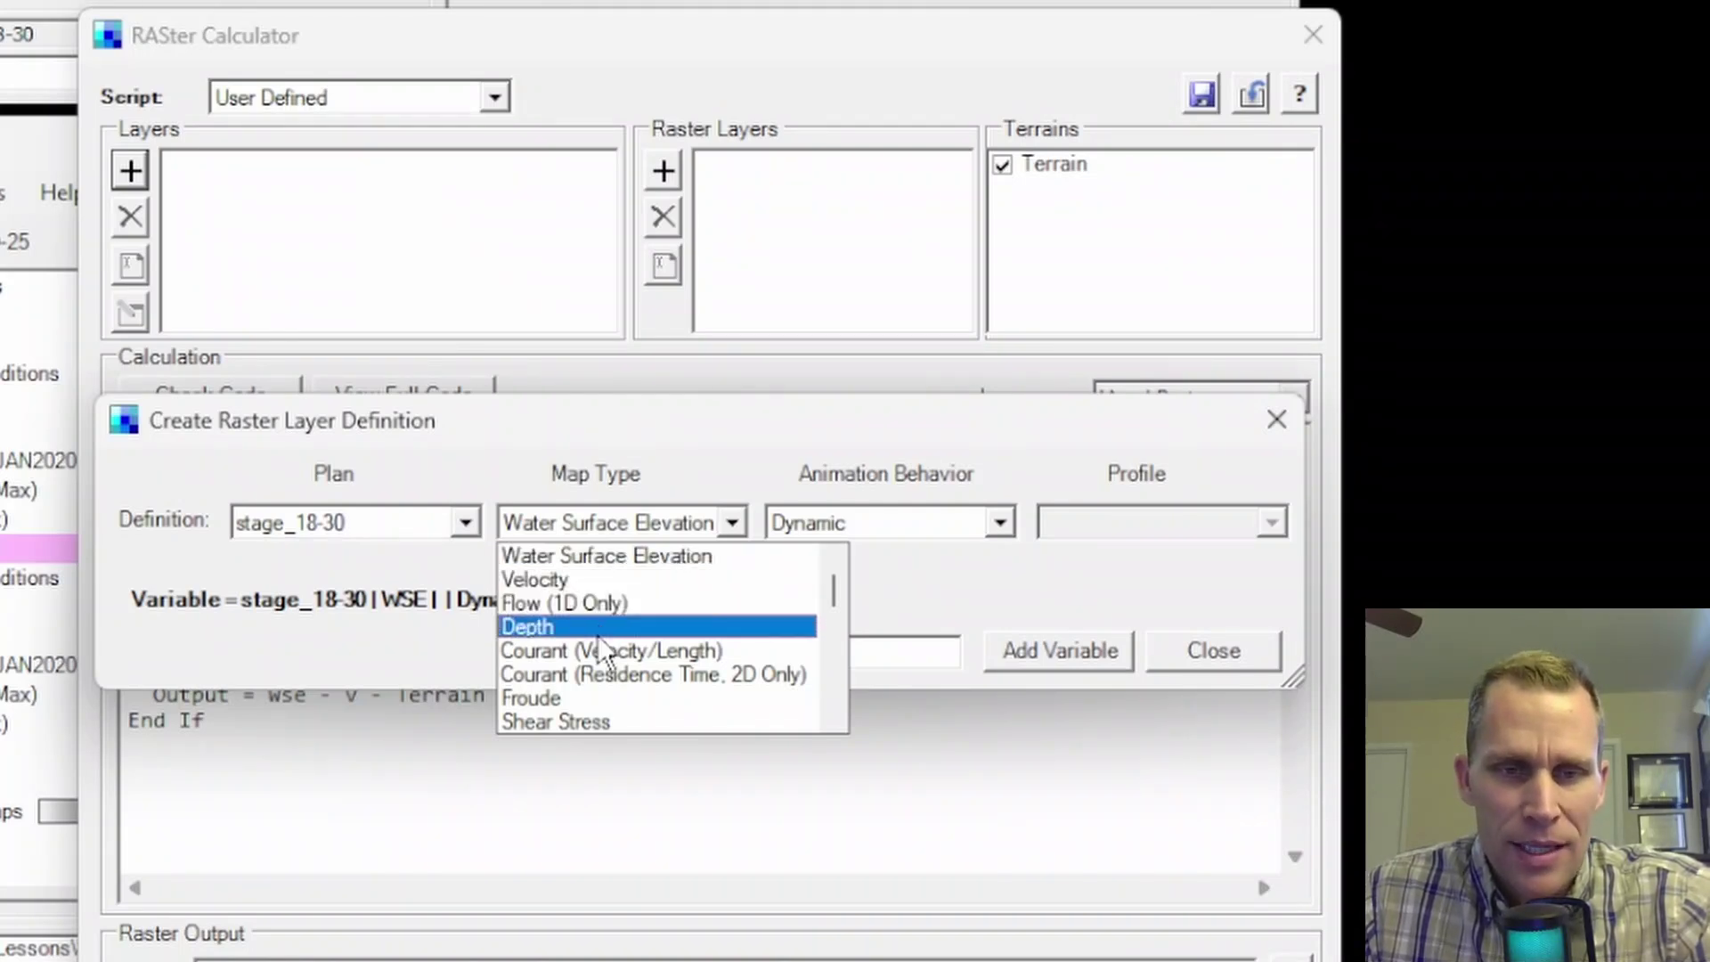
{"action": "scroll", "coordinate": [626, 689], "scroll_direction": "down", "scroll_amount": 1}
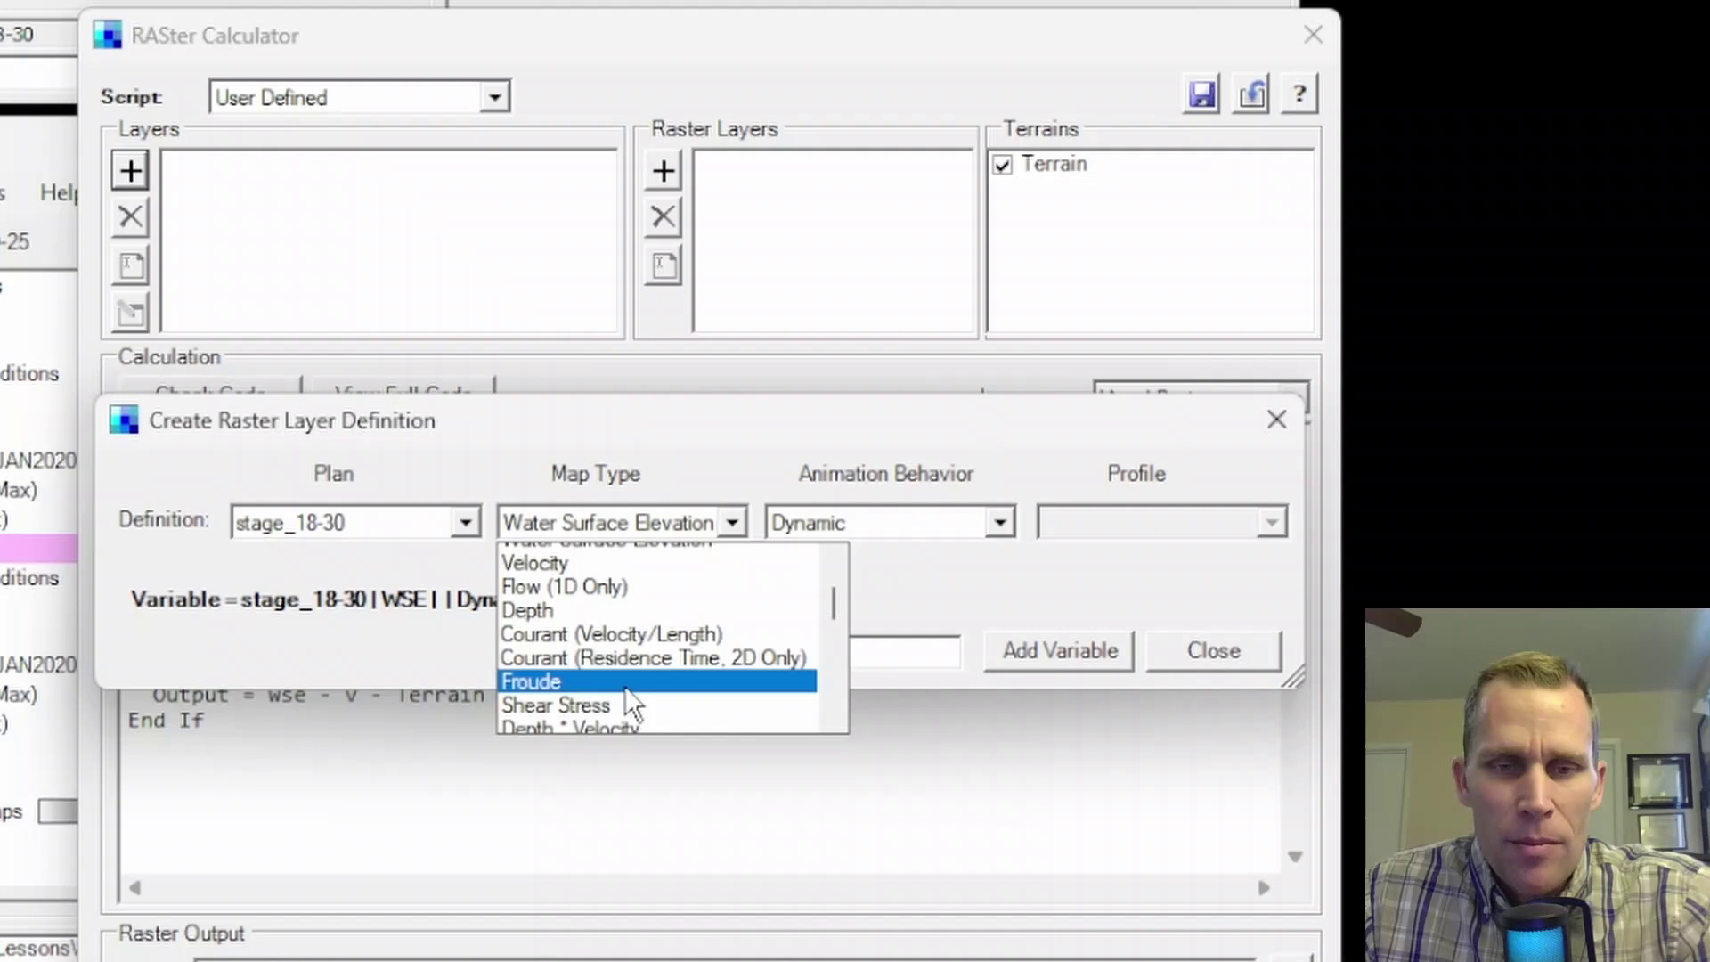
{"action": "scroll", "coordinate": [623, 686], "scroll_direction": "down", "scroll_amount": 8}
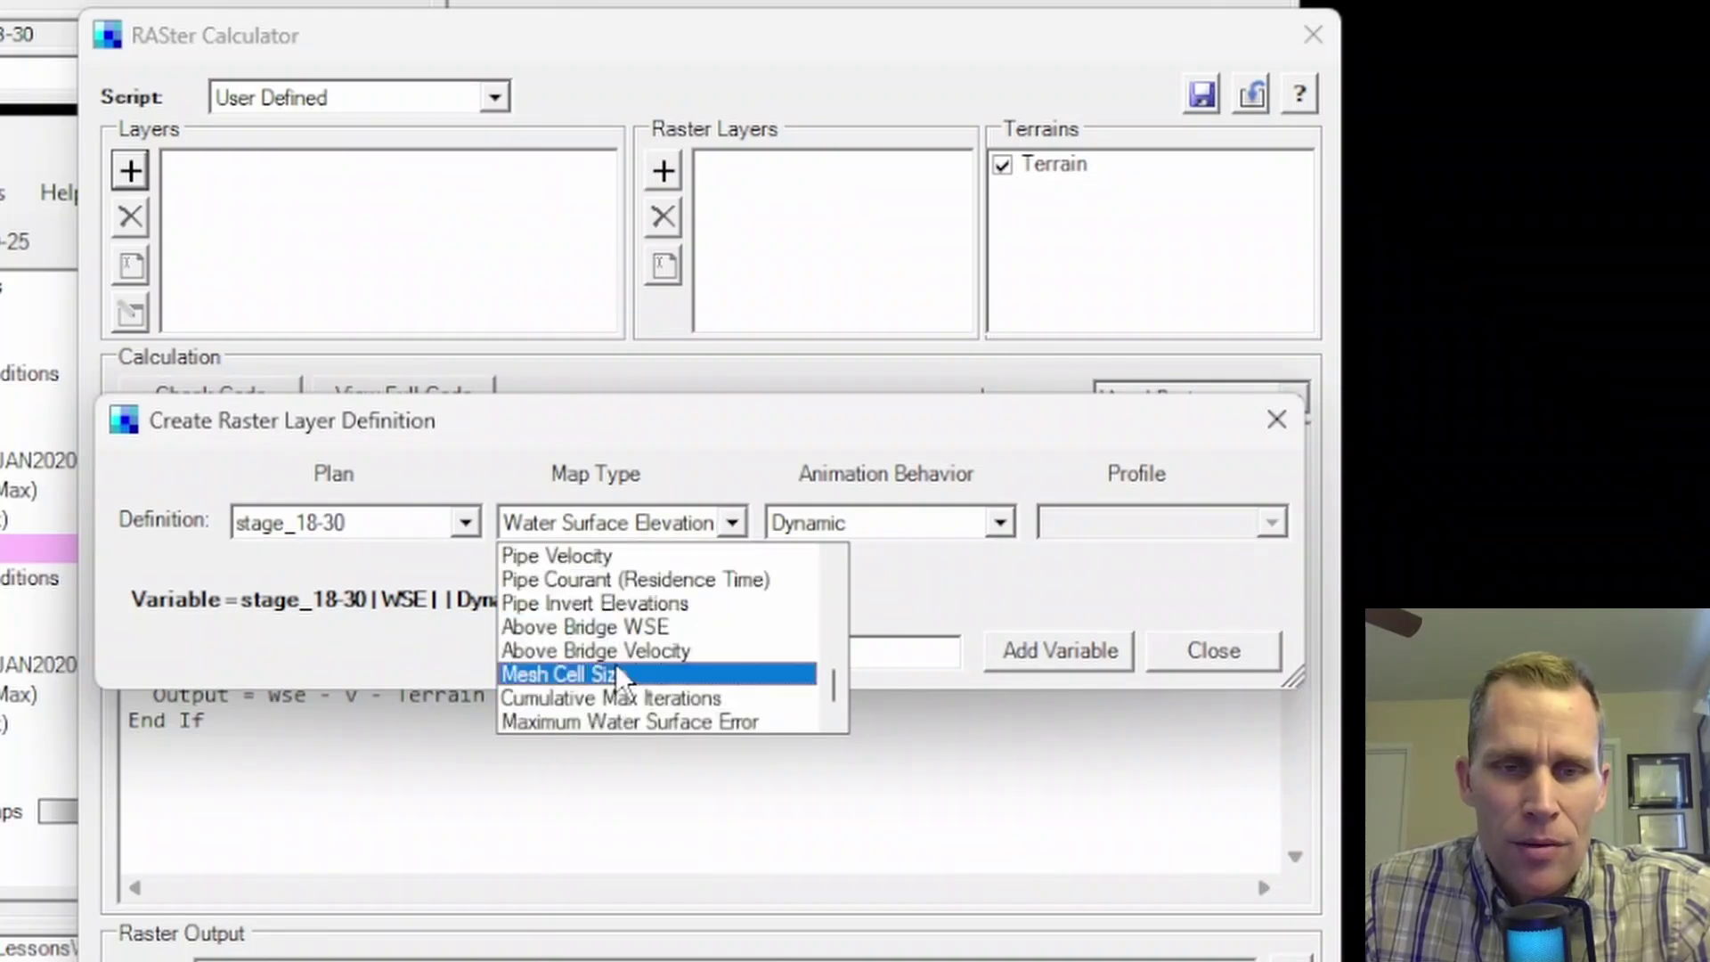
{"action": "scroll", "coordinate": [612, 631], "scroll_direction": "up", "scroll_amount": 6}
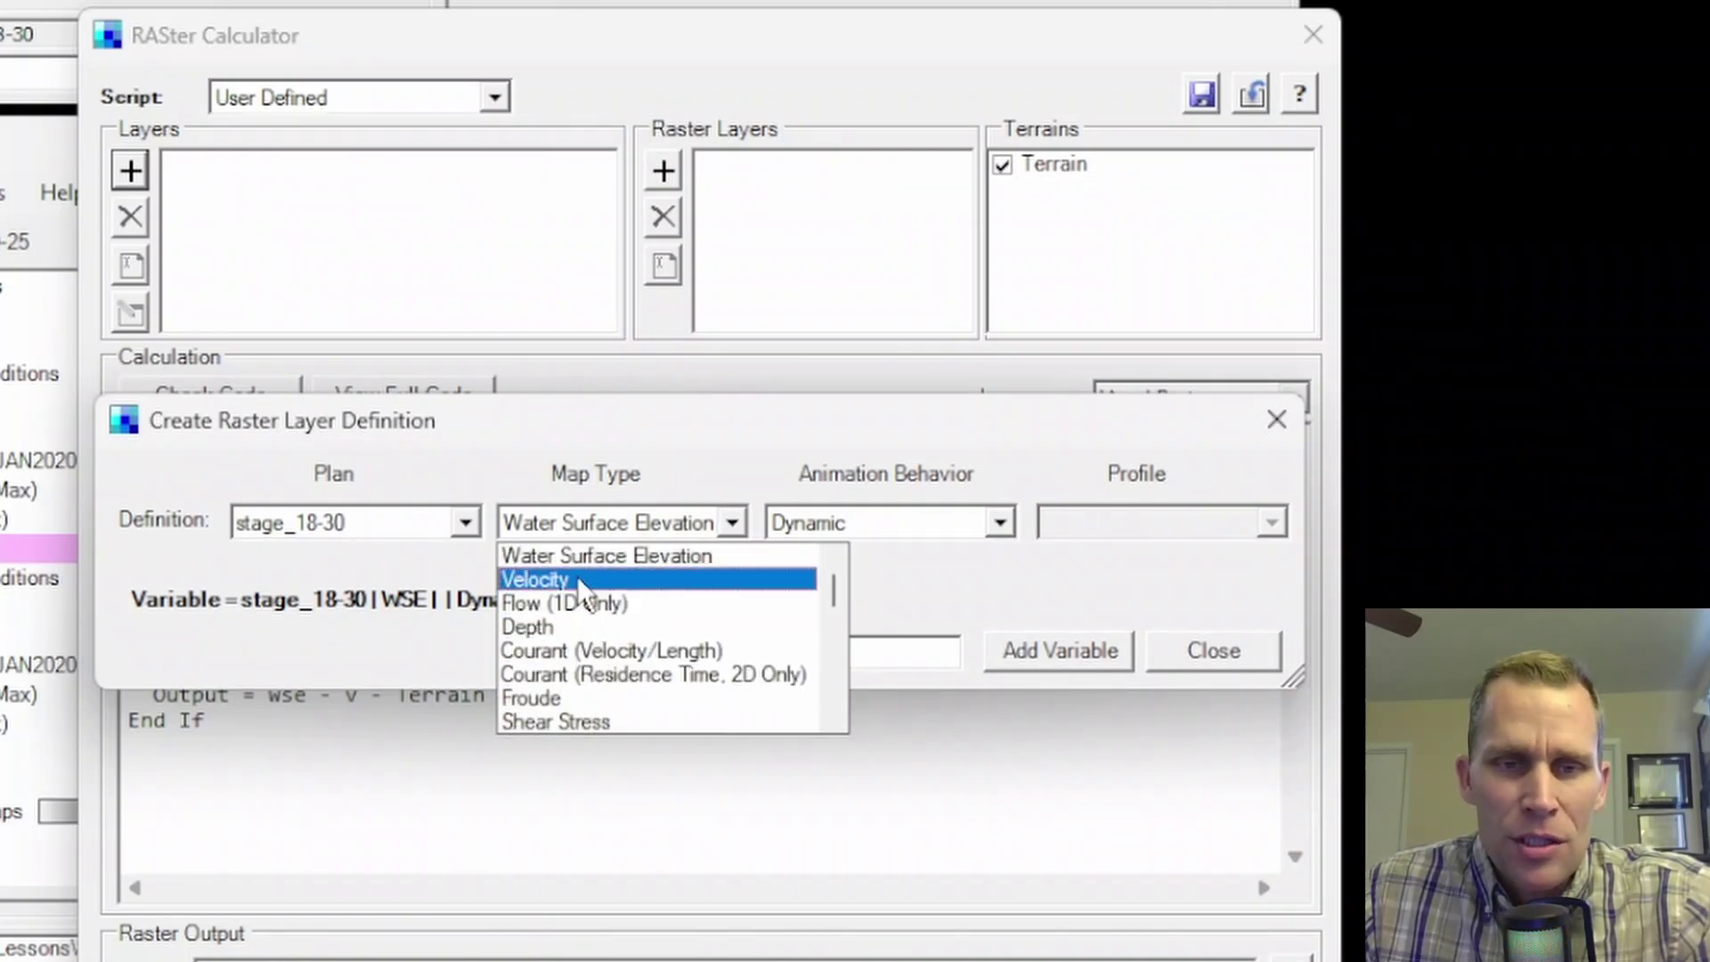
{"action": "left_click", "coordinate": [586, 565]}
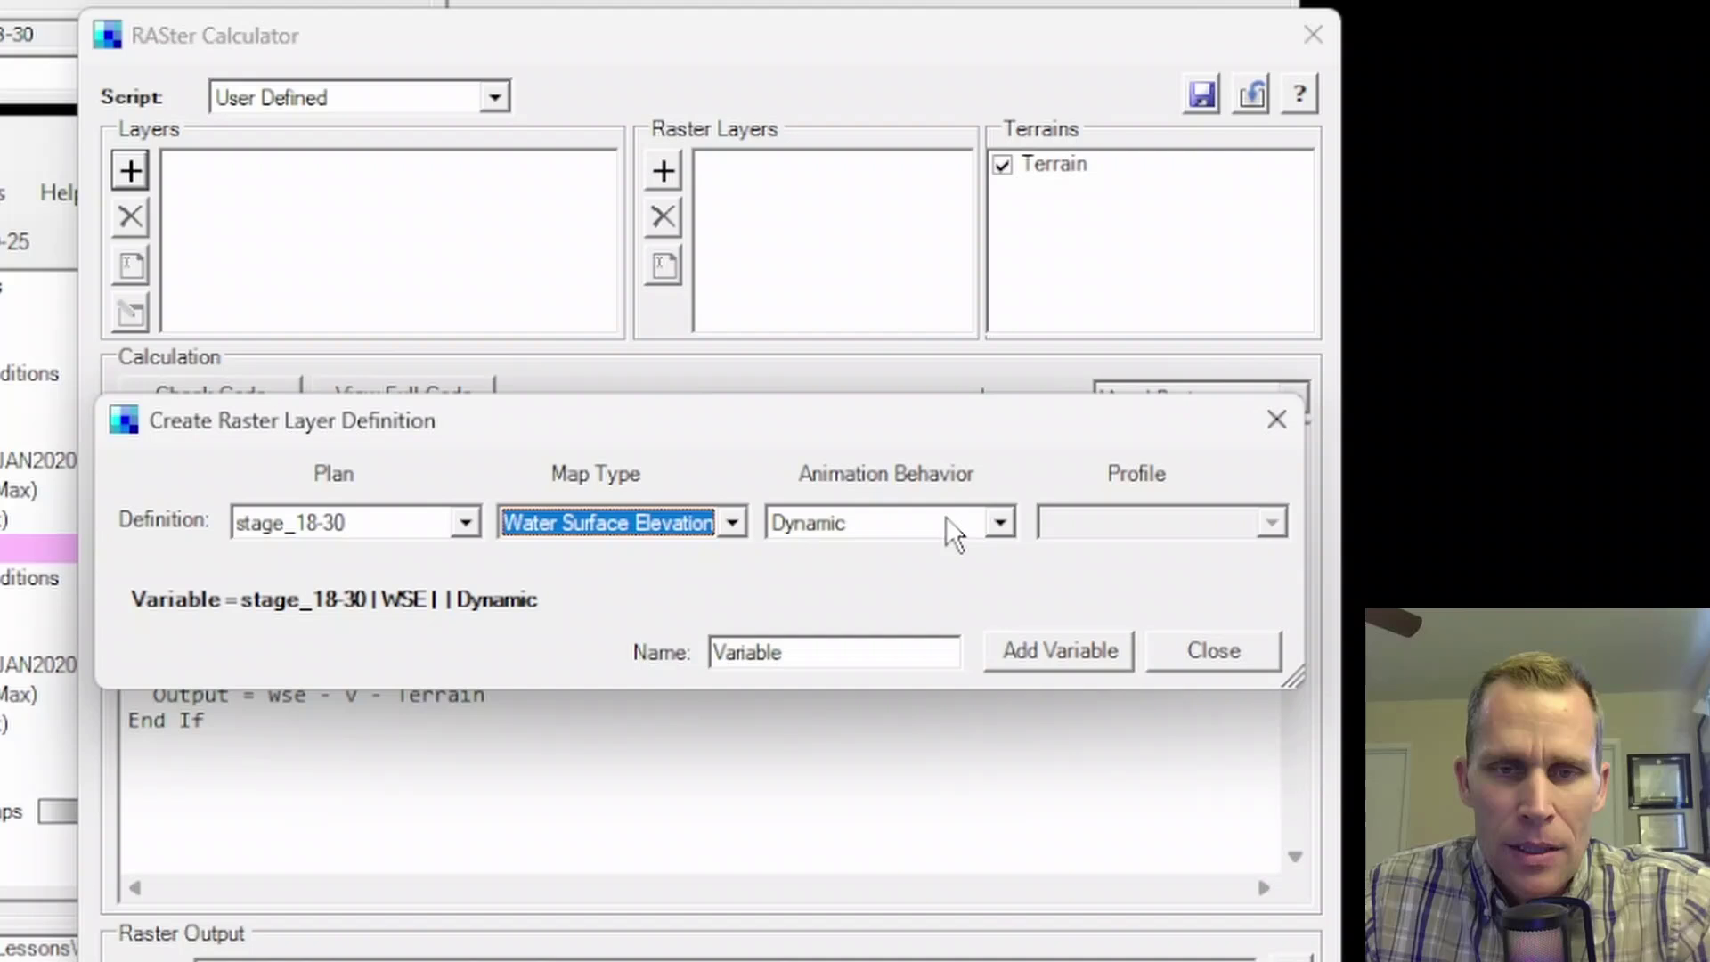
{"action": "left_click", "coordinate": [997, 534]}
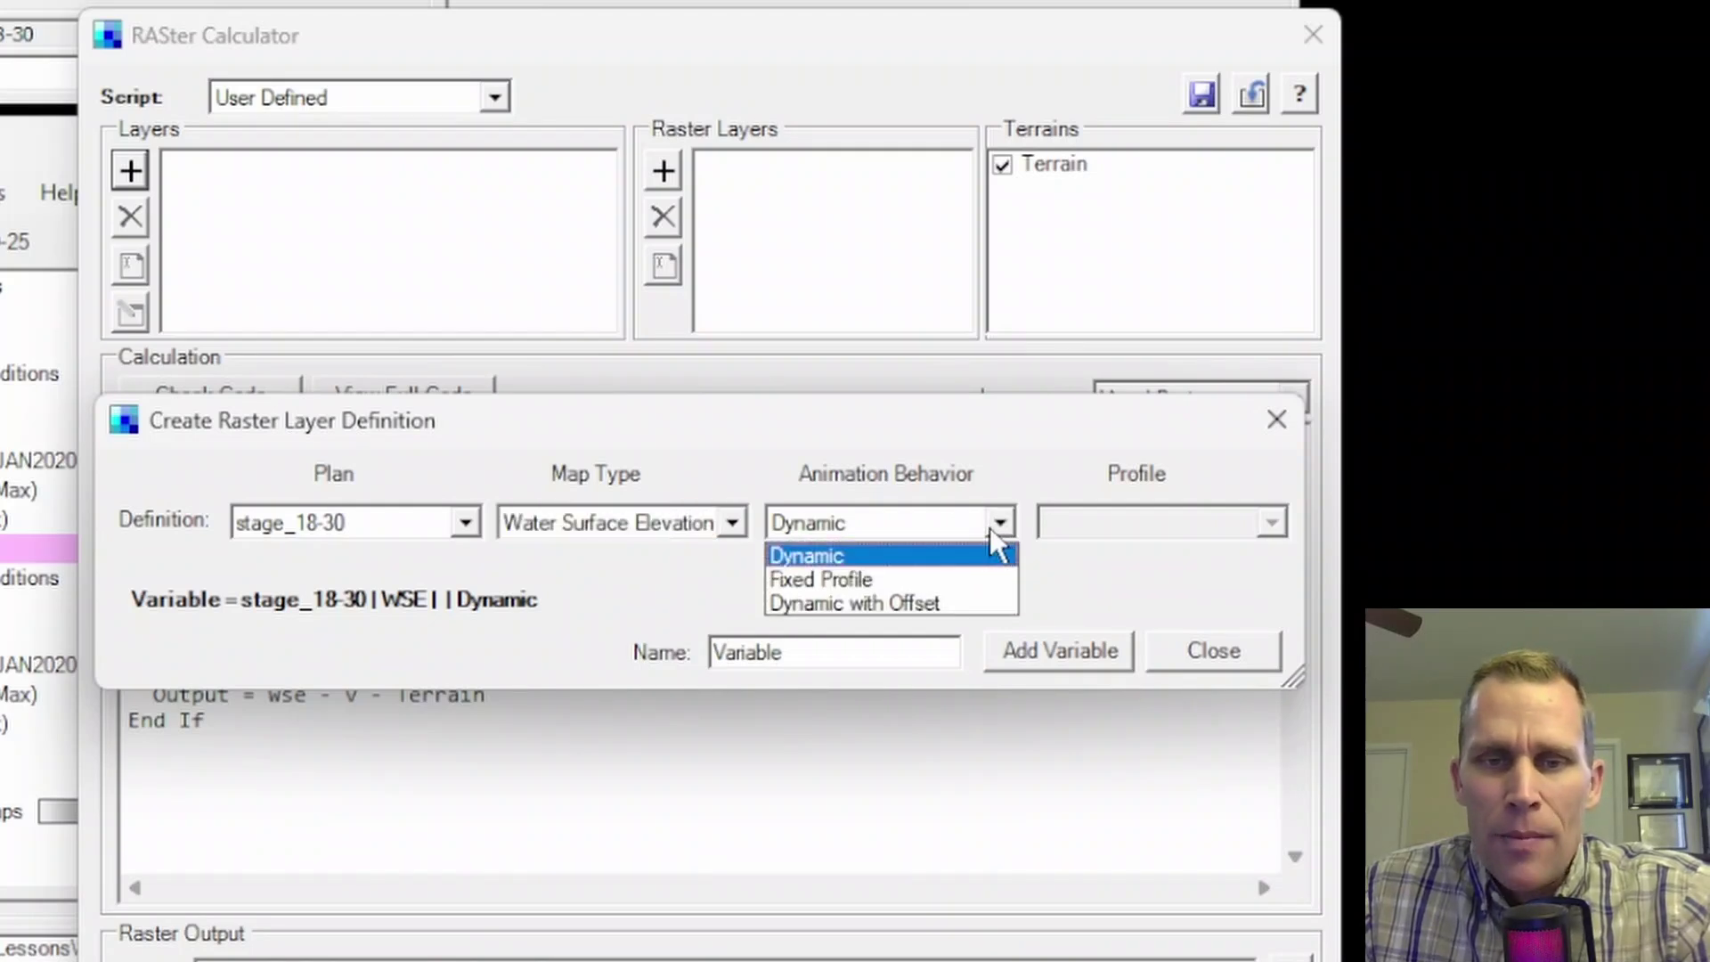
{"action": "left_click", "coordinate": [901, 553]}
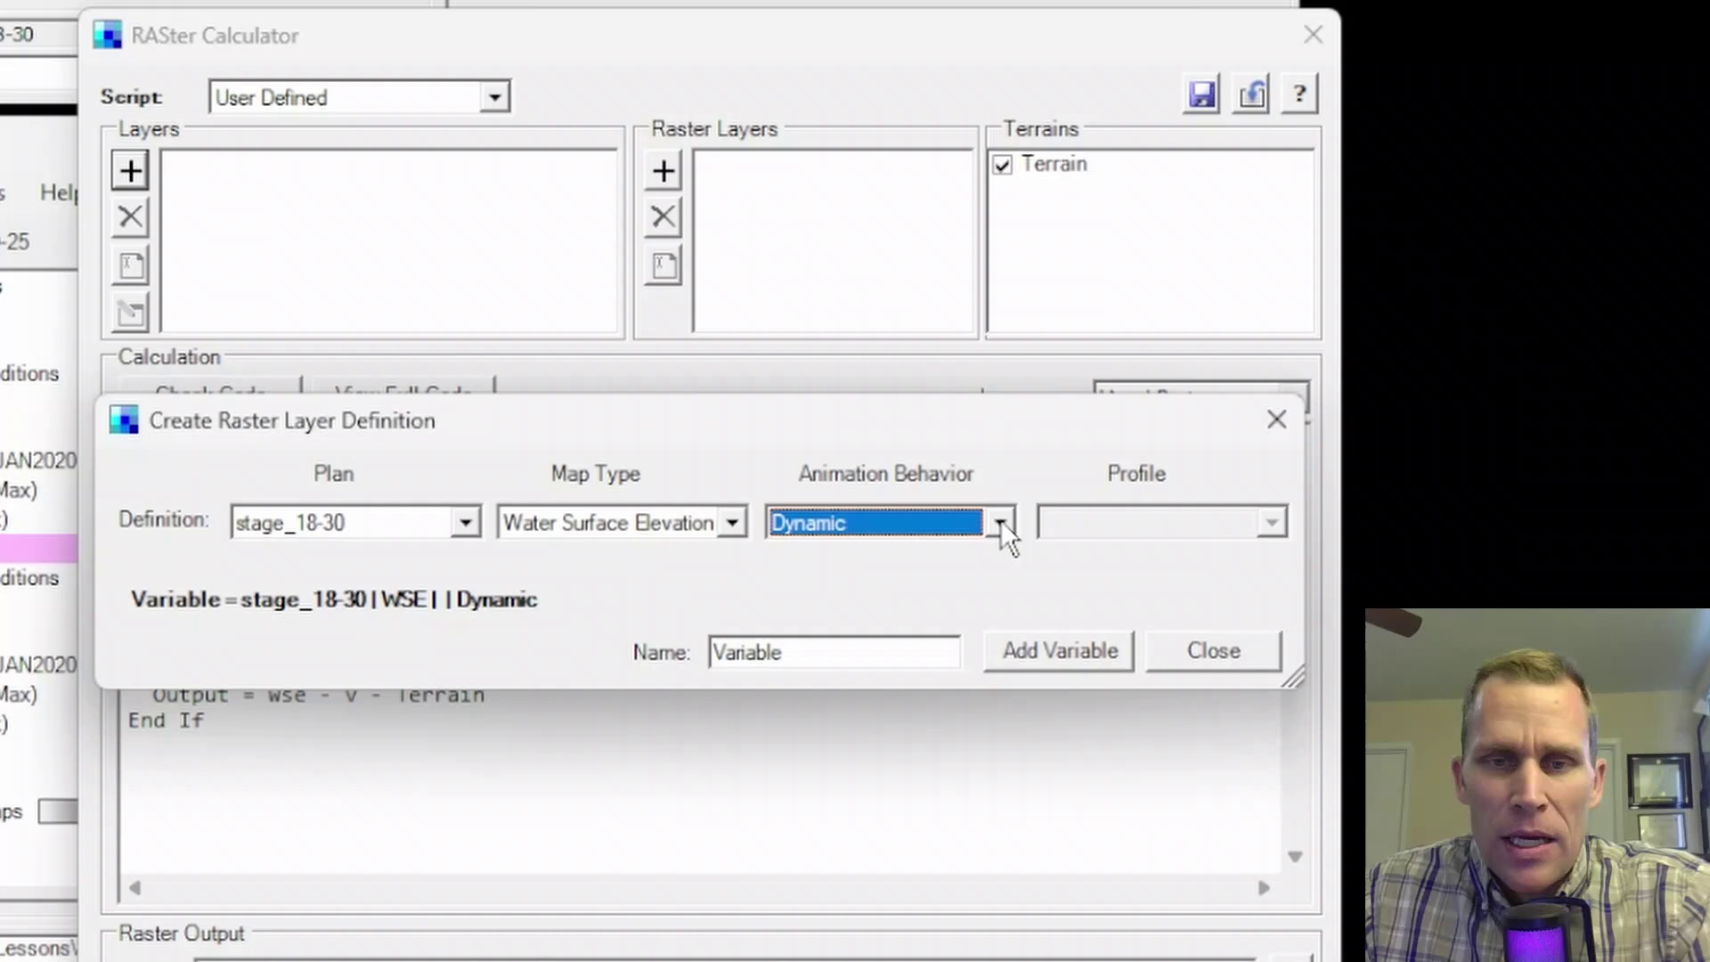
{"action": "left_click", "coordinate": [1000, 521]}
{"action": "left_click", "coordinate": [890, 577]}
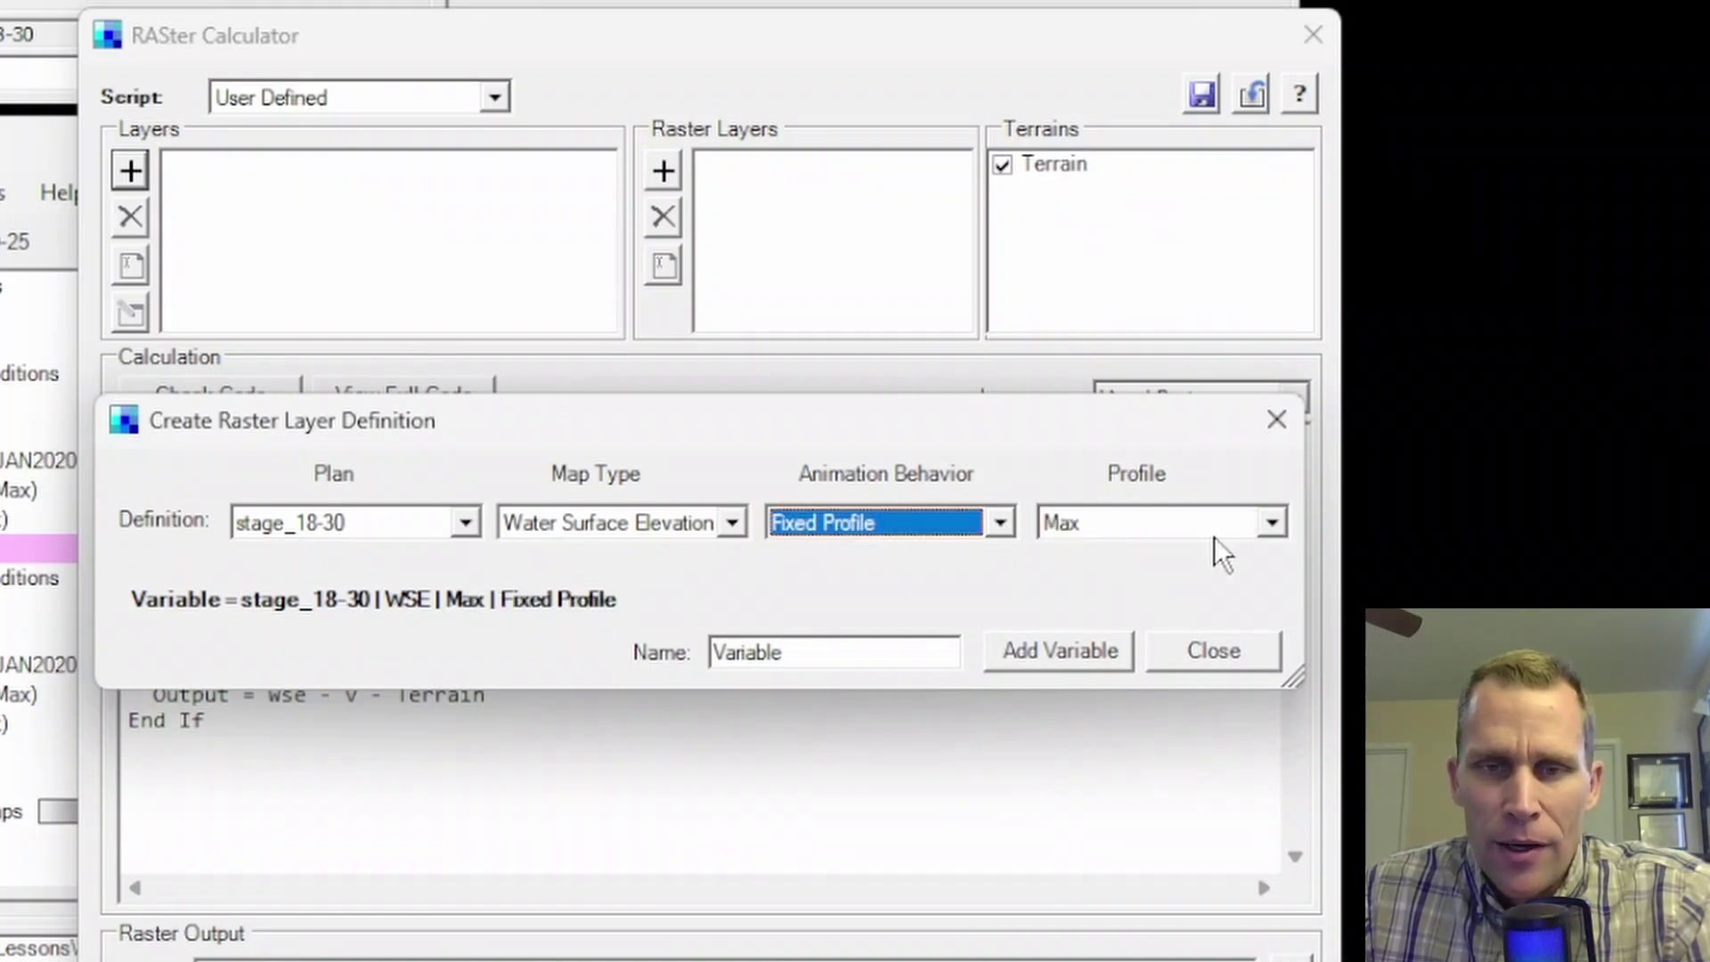
{"action": "left_click", "coordinate": [1272, 523]}
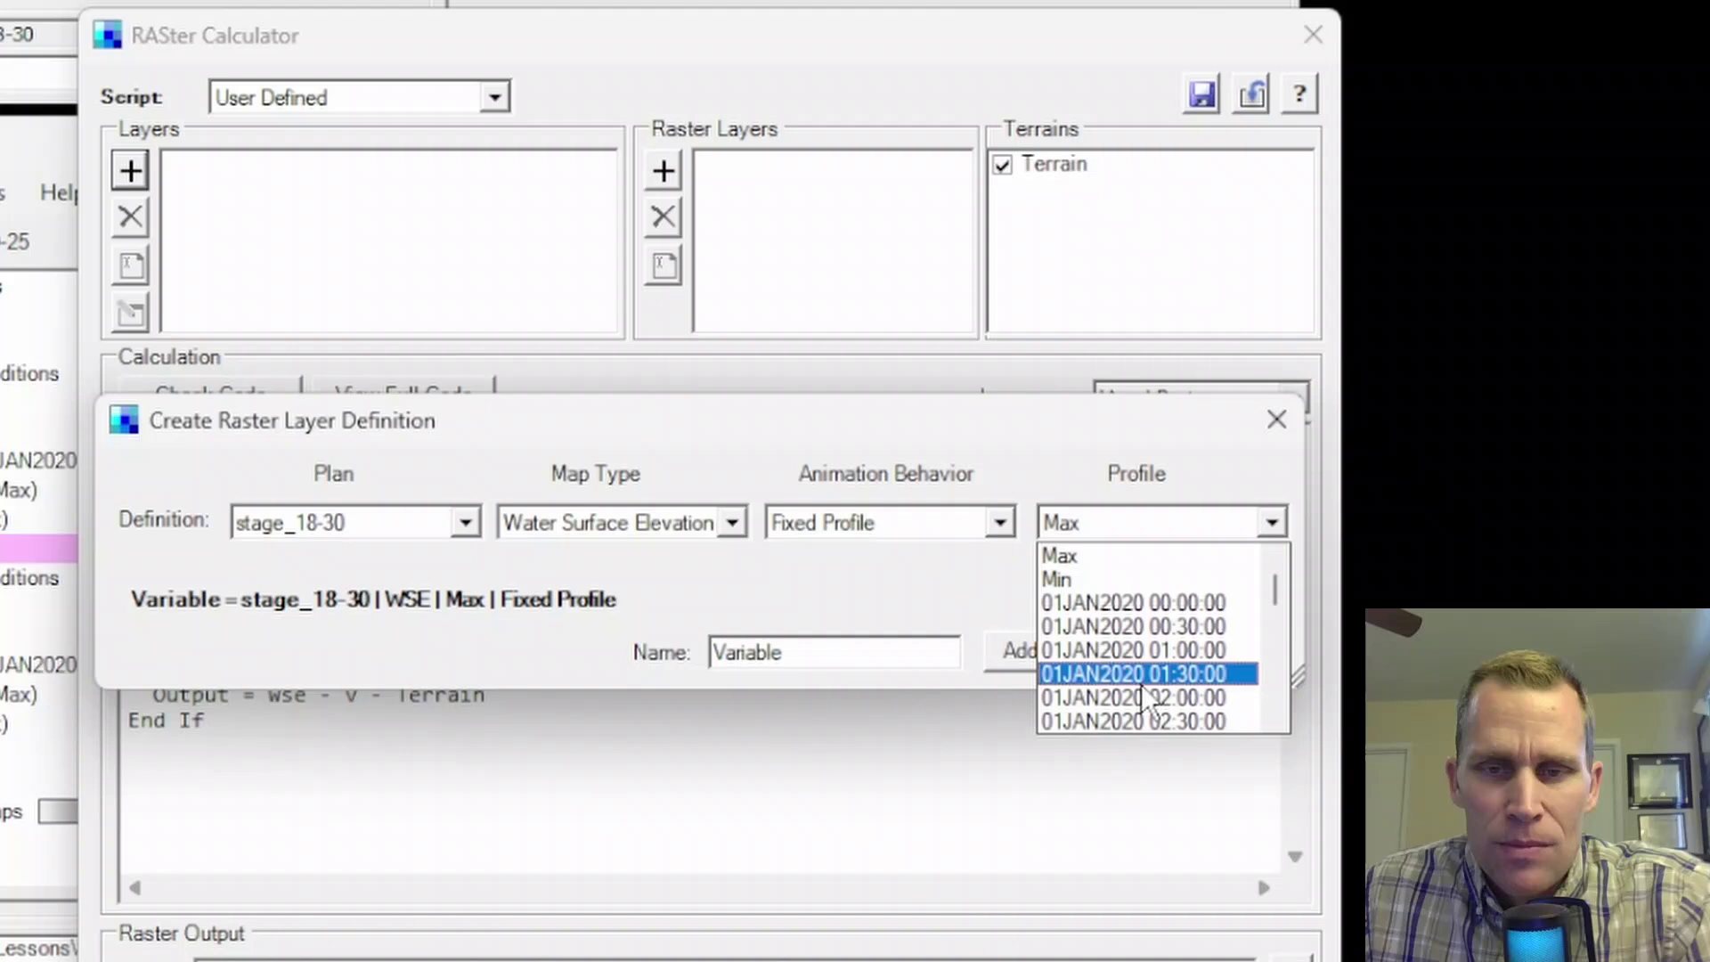
{"action": "scroll", "coordinate": [1122, 659], "scroll_direction": "down", "scroll_amount": 14}
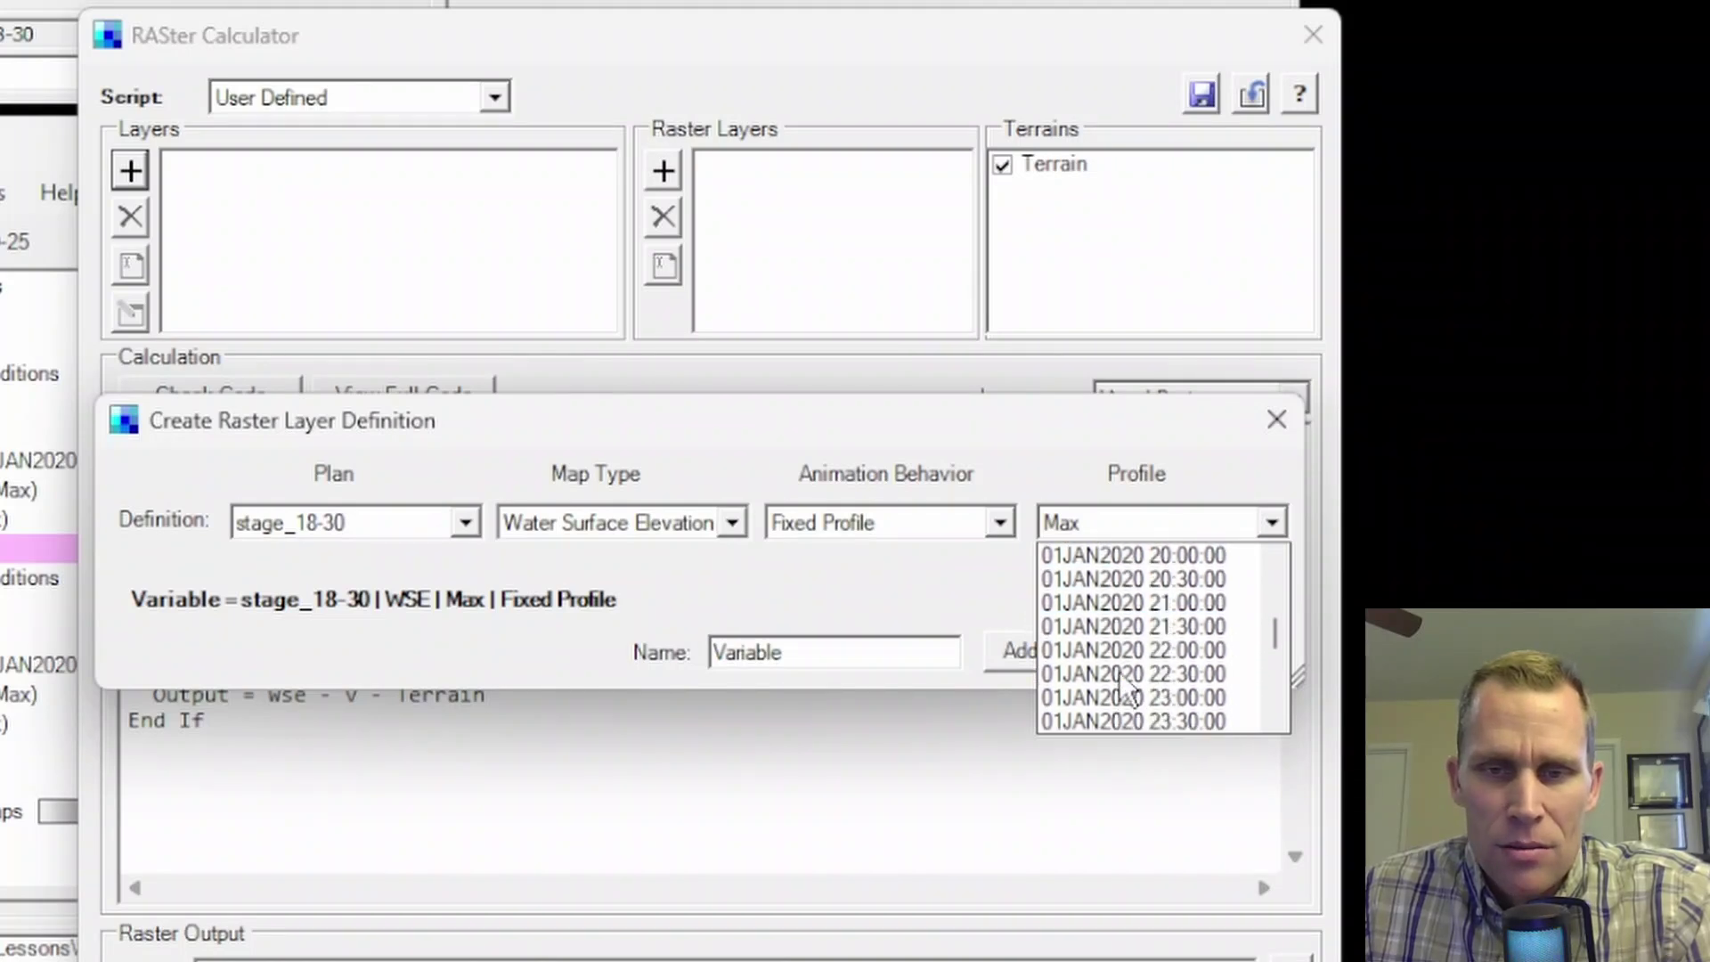
{"action": "scroll", "coordinate": [1109, 645], "scroll_direction": "up", "scroll_amount": 3}
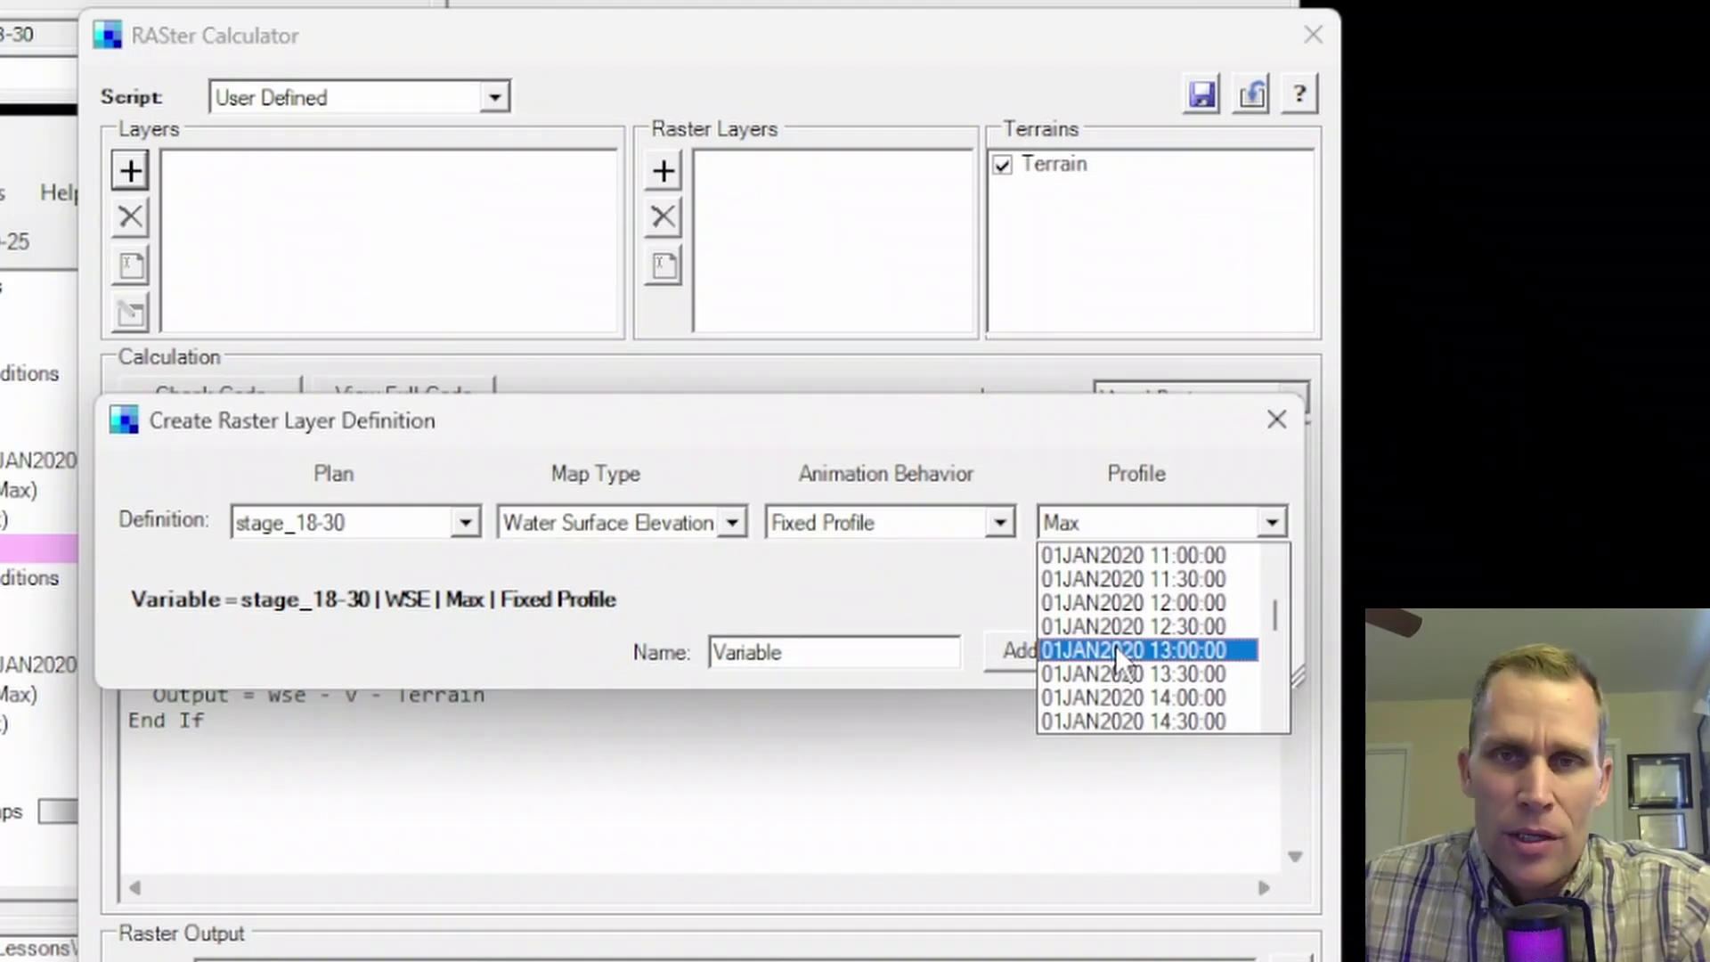
{"action": "scroll", "coordinate": [1135, 641], "scroll_direction": "up", "scroll_amount": 8}
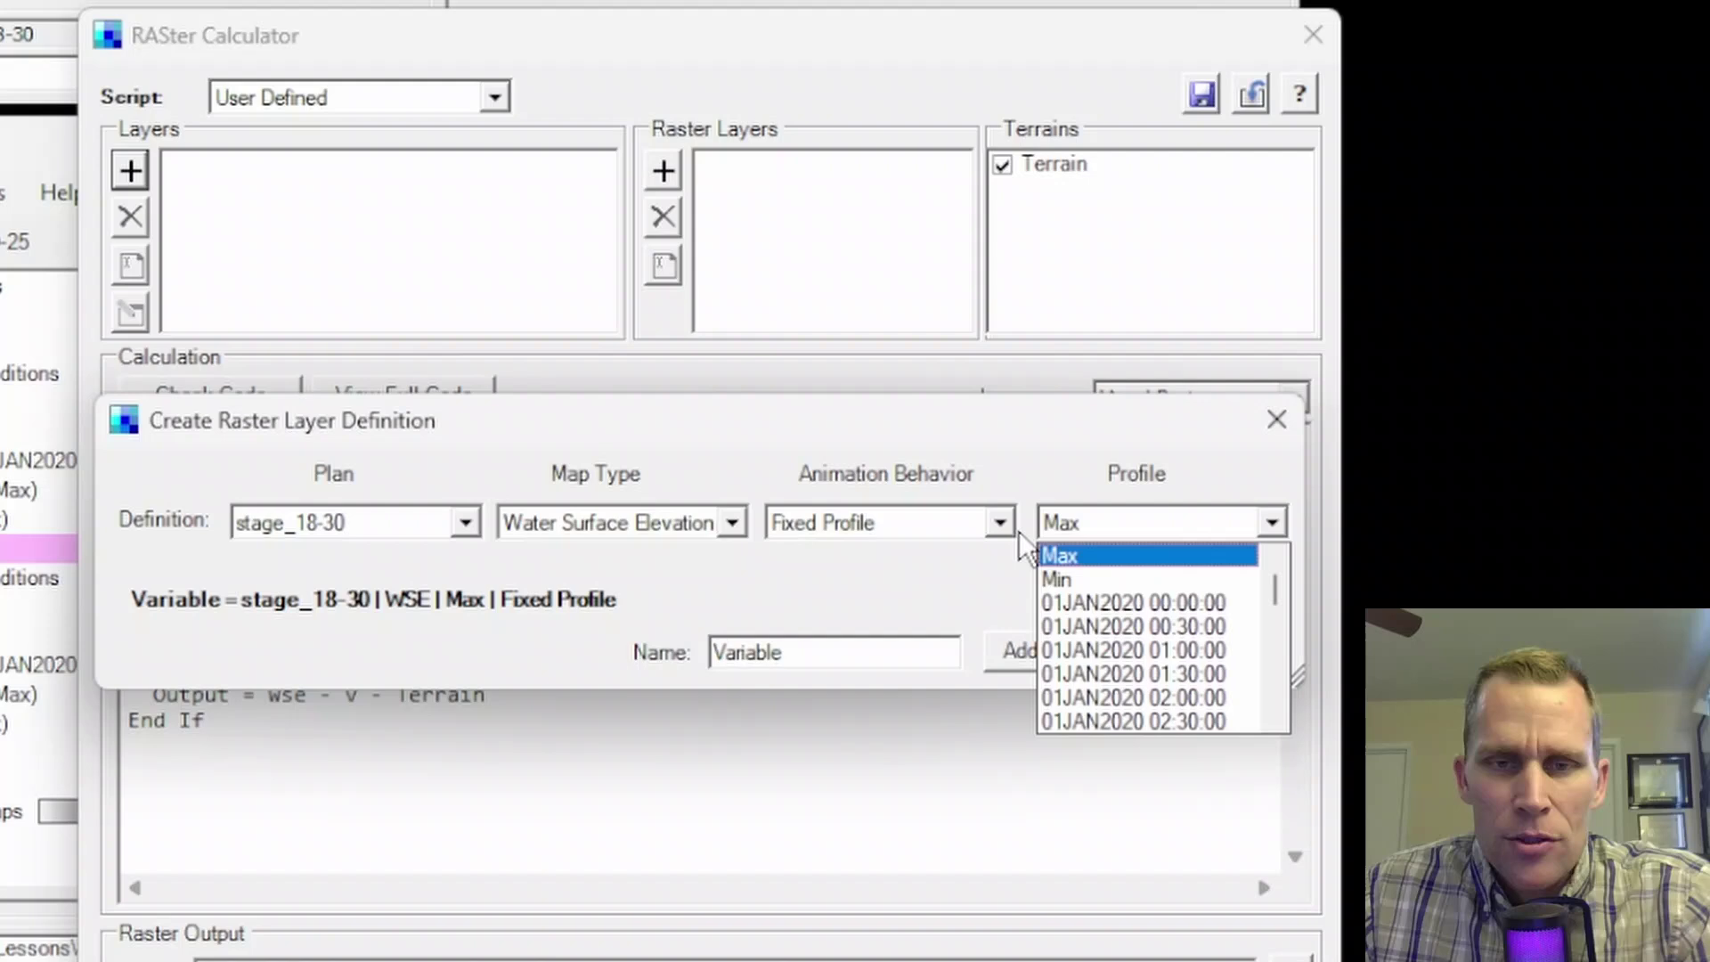
{"action": "left_click", "coordinate": [1049, 555]}
{"action": "left_click", "coordinate": [998, 522]}
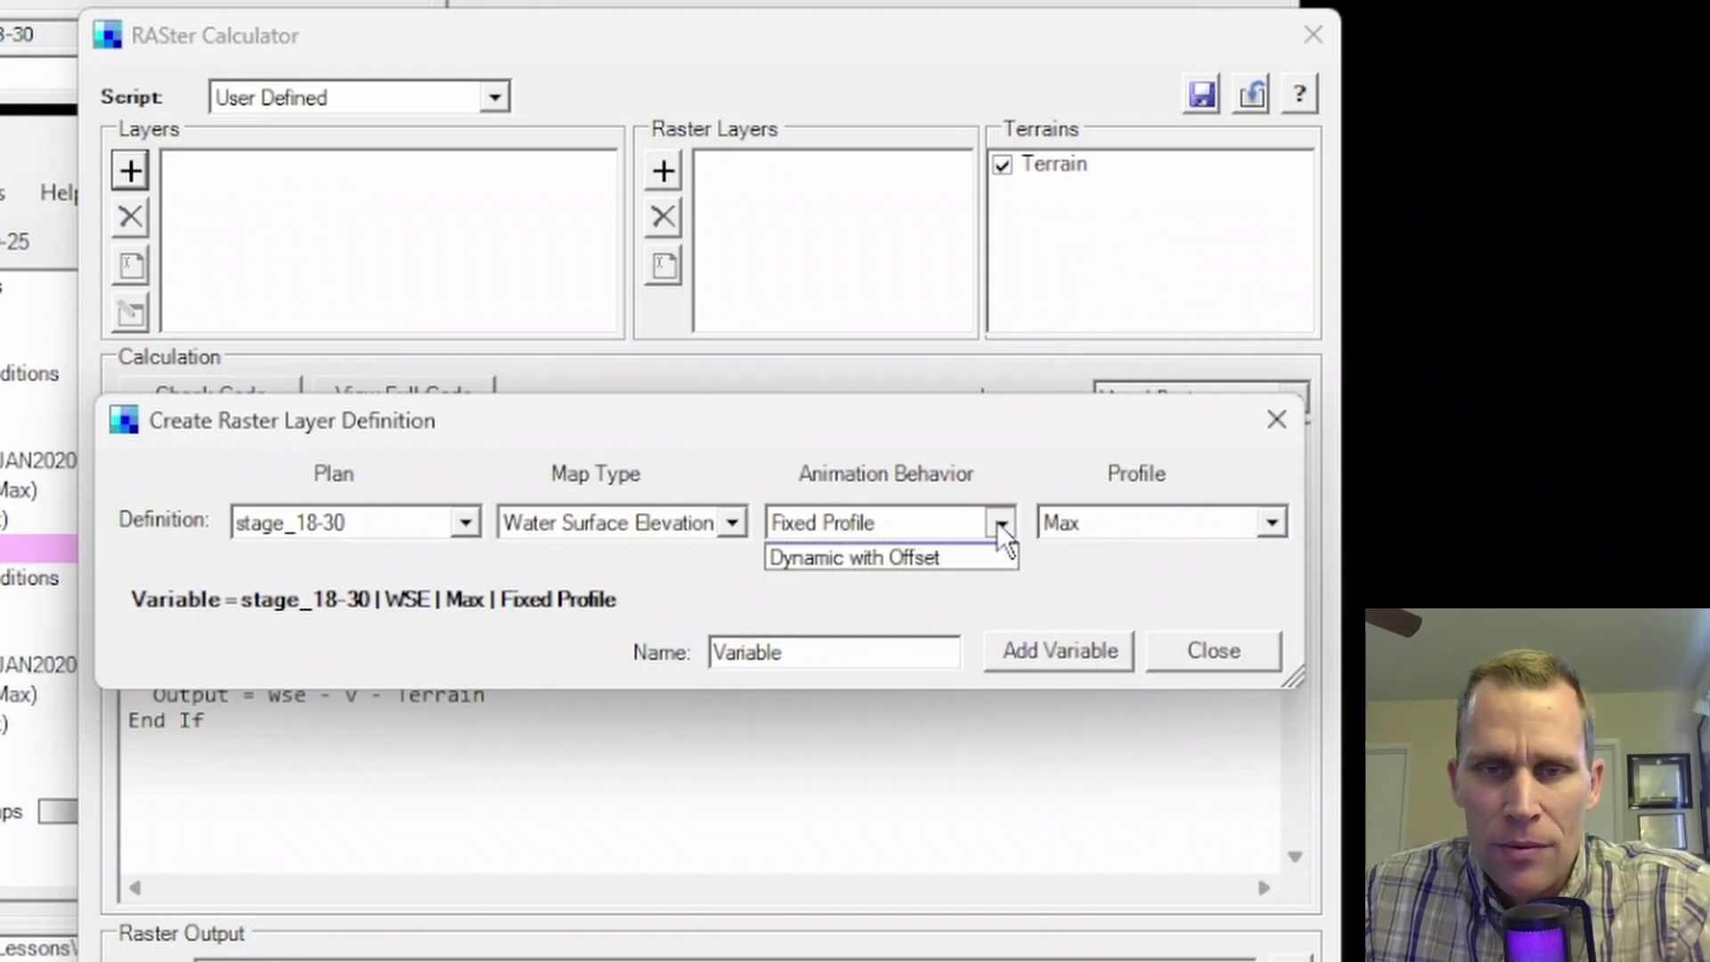
{"action": "left_click", "coordinate": [897, 554]}
Step: Rename the variable to wsel_18_30, add it to the layer list, and close the definition dialog
{"action": "key", "text": "Tab"}
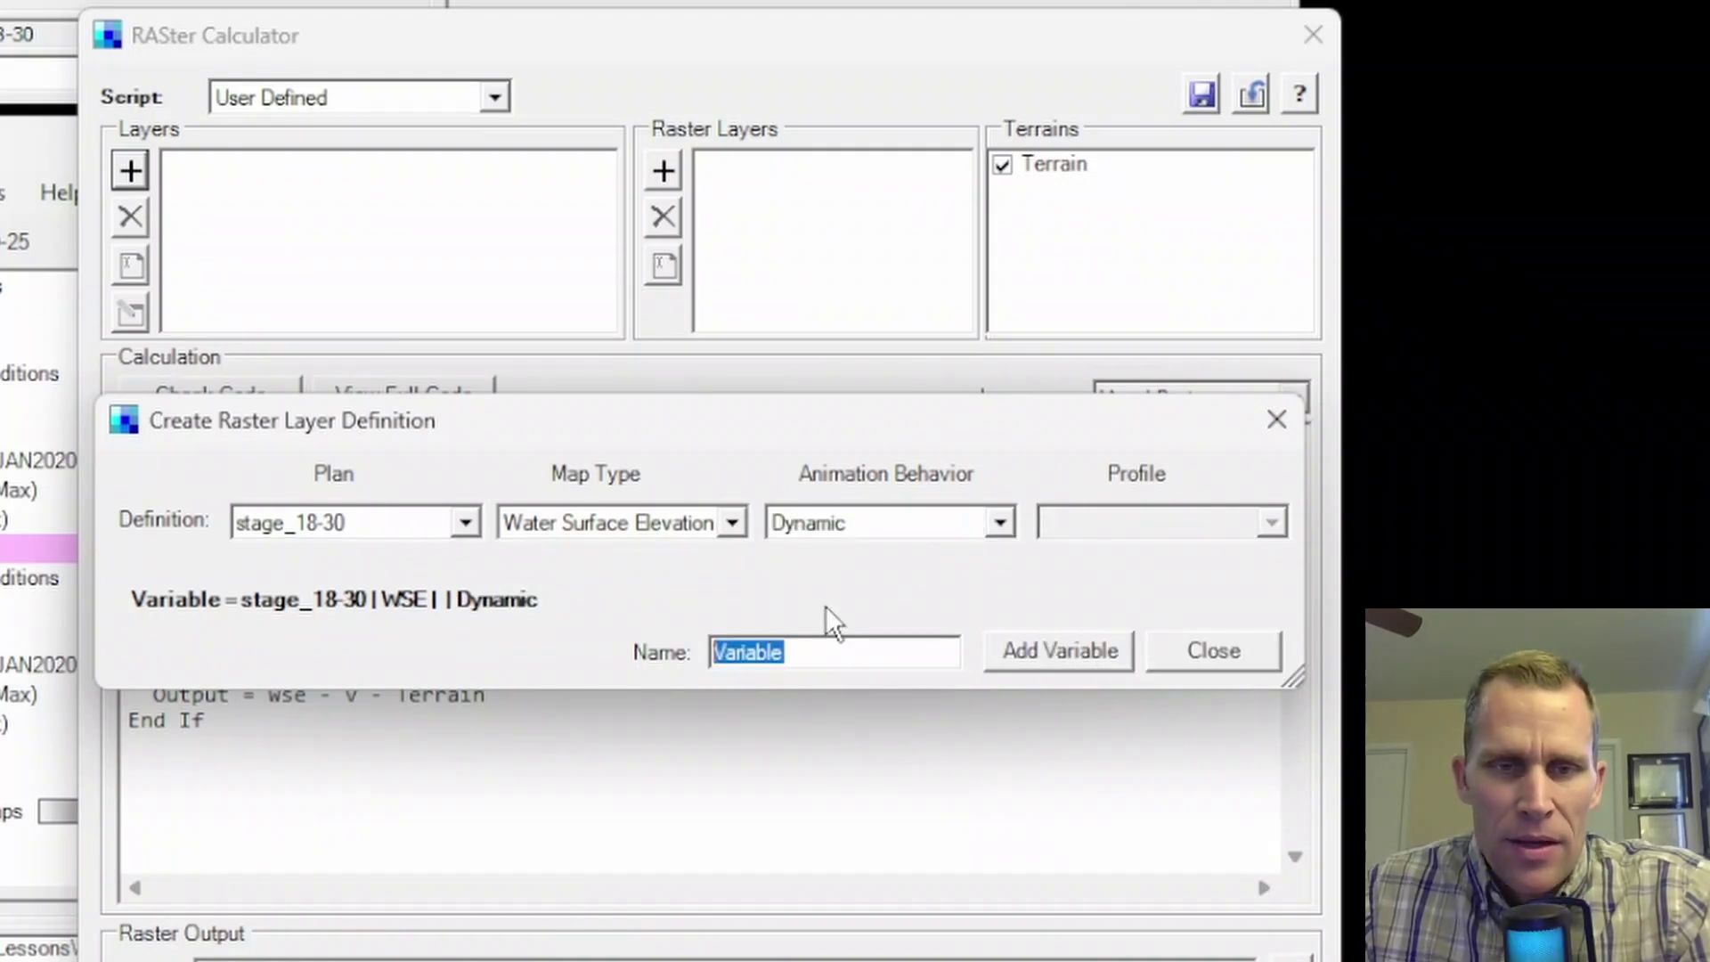
{"action": "left_click", "coordinate": [844, 653]}
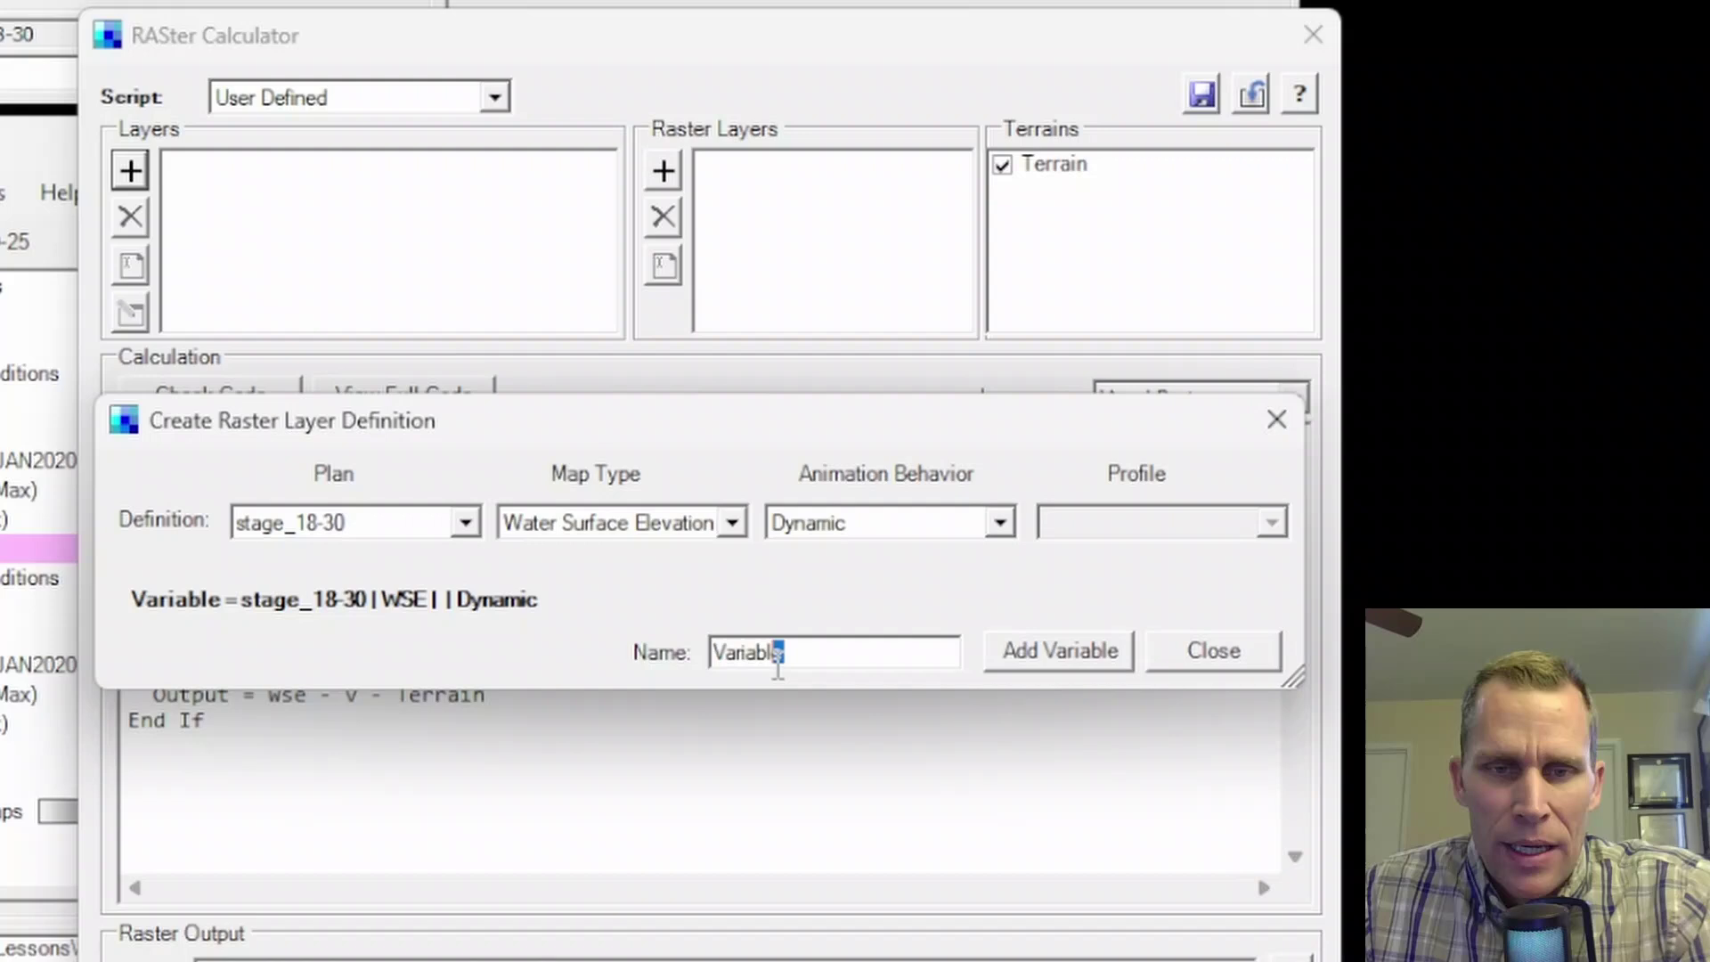
{"action": "left_click_drag", "start_coordinate": [776, 653], "coordinate": [650, 652]}
{"action": "type", "text": "wsel_18_30"}
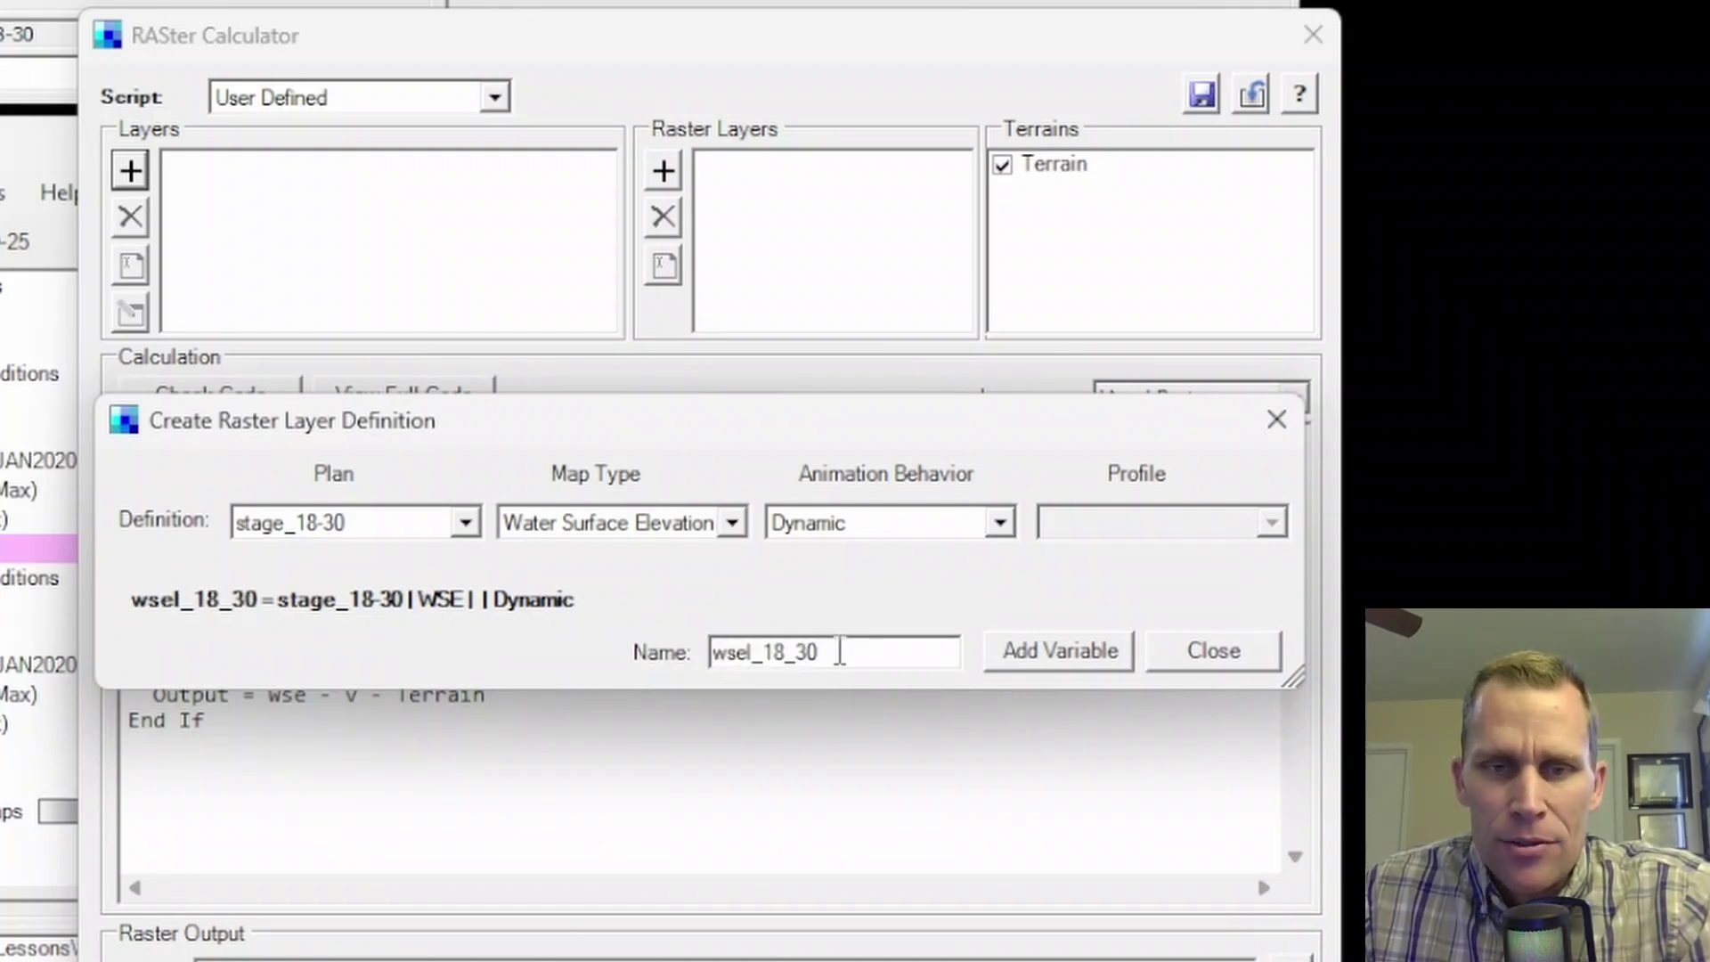
{"action": "left_click", "coordinate": [1063, 639]}
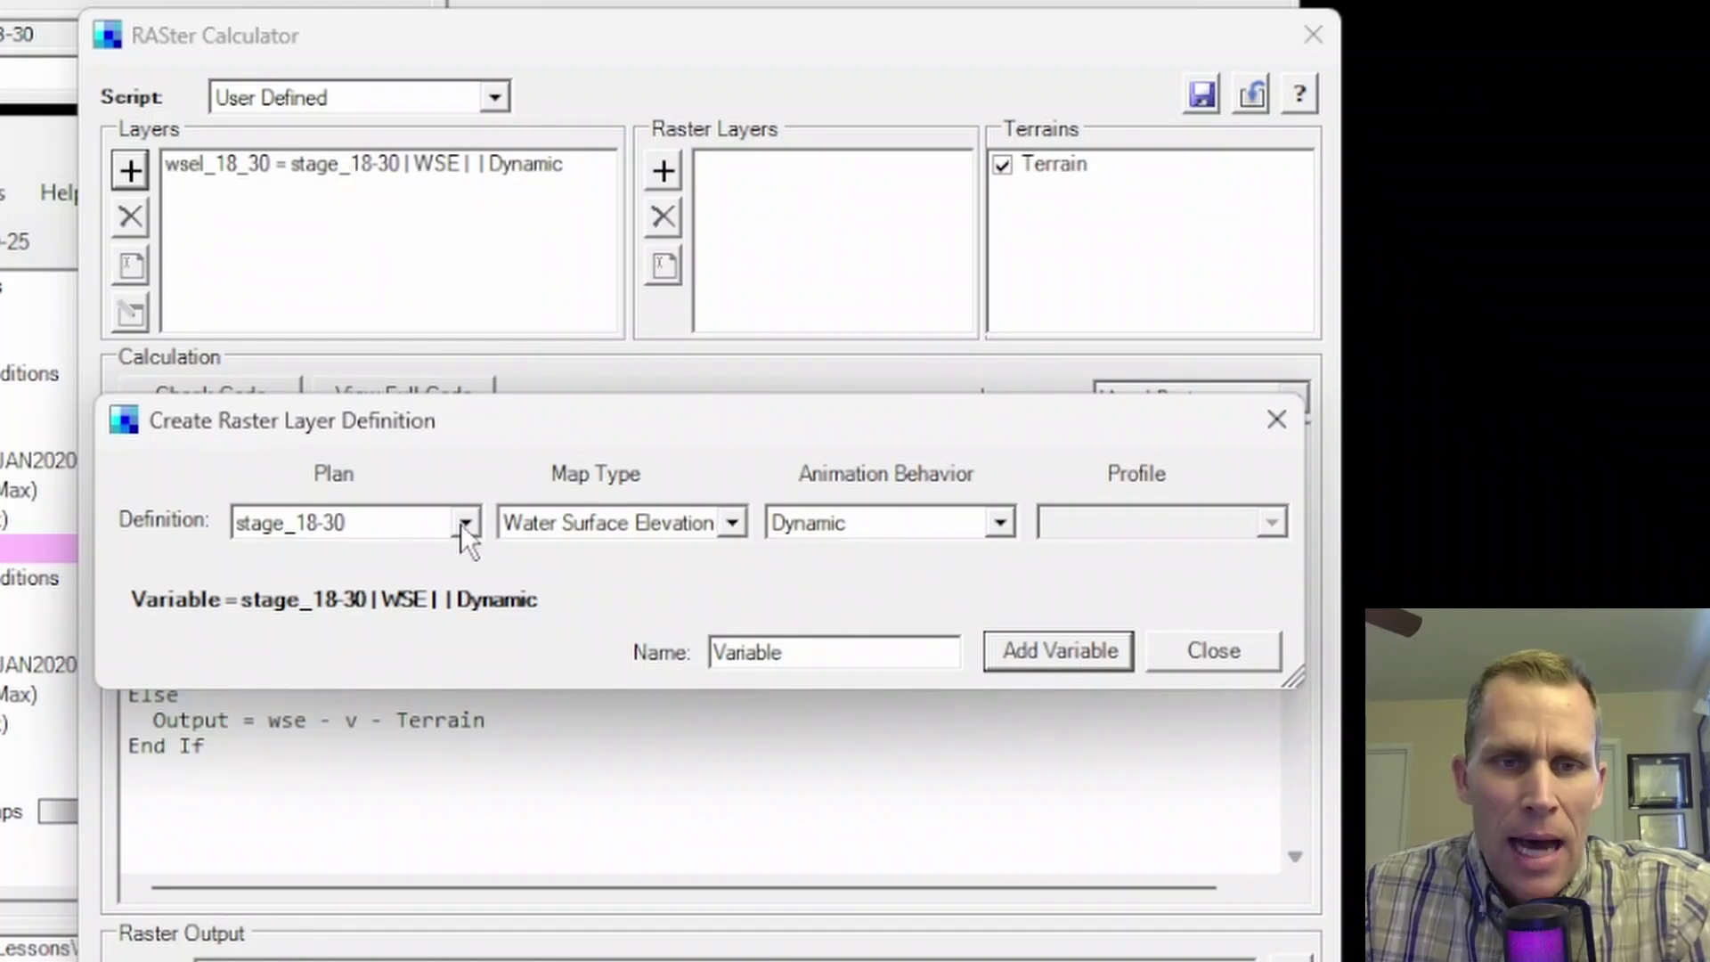
{"action": "left_click", "coordinate": [1216, 654]}
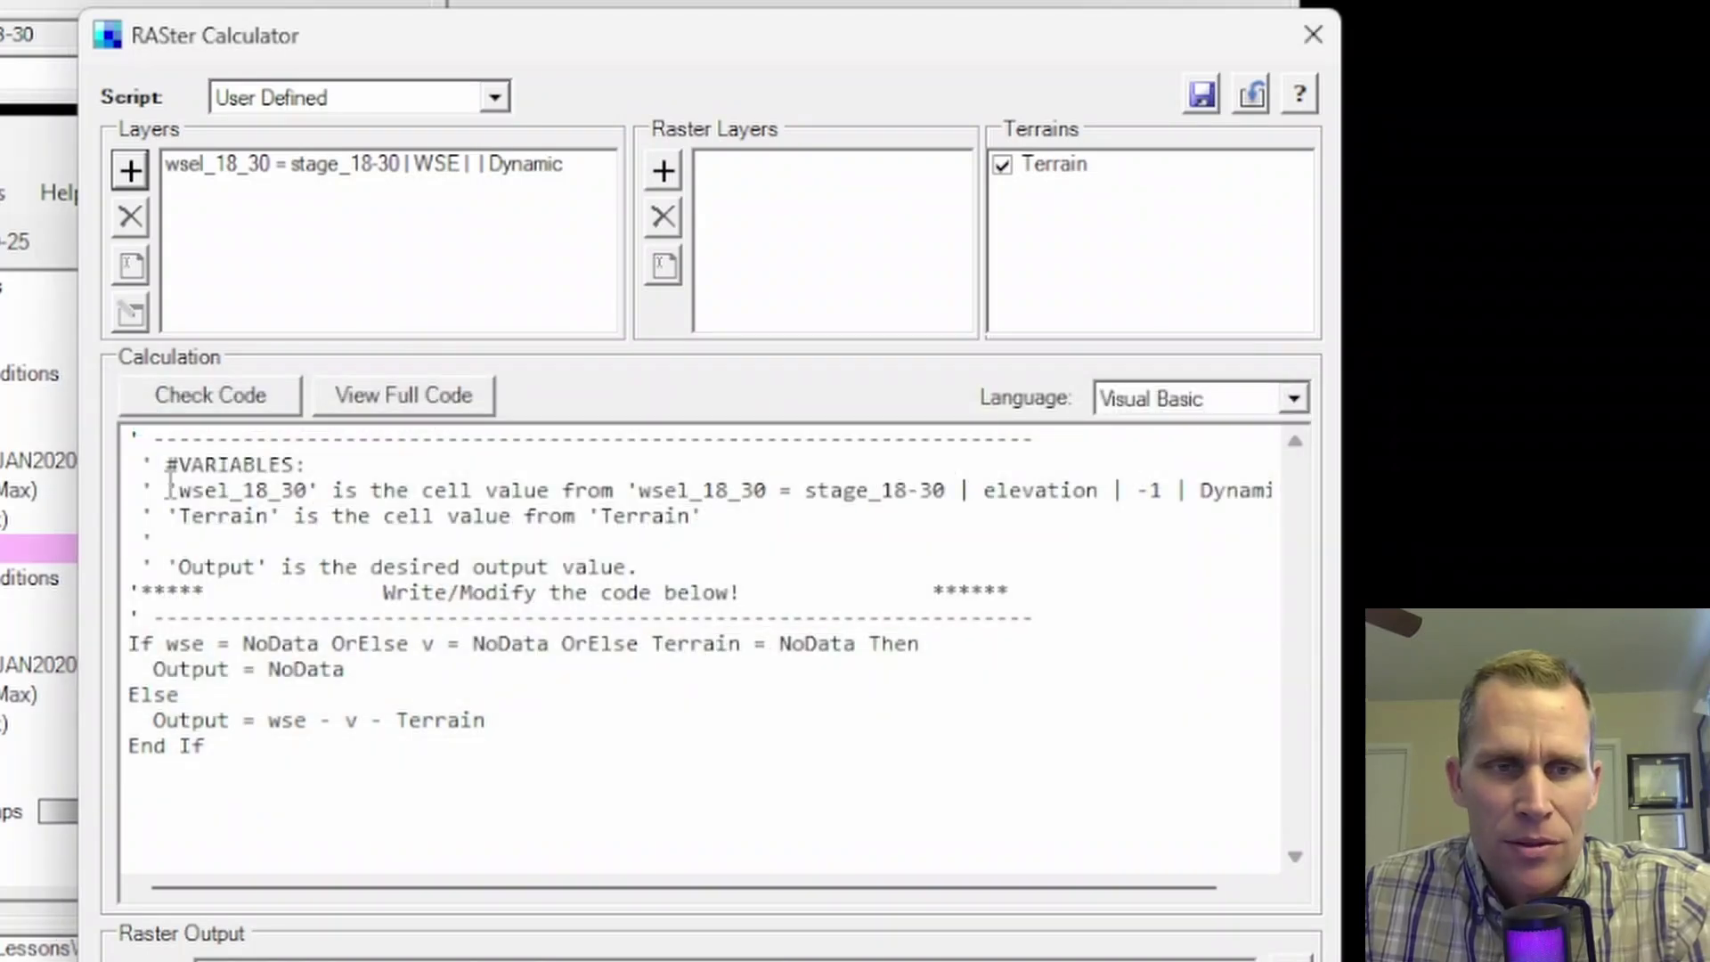
{"action": "left_click_drag", "start_coordinate": [178, 489], "coordinate": [313, 495]}
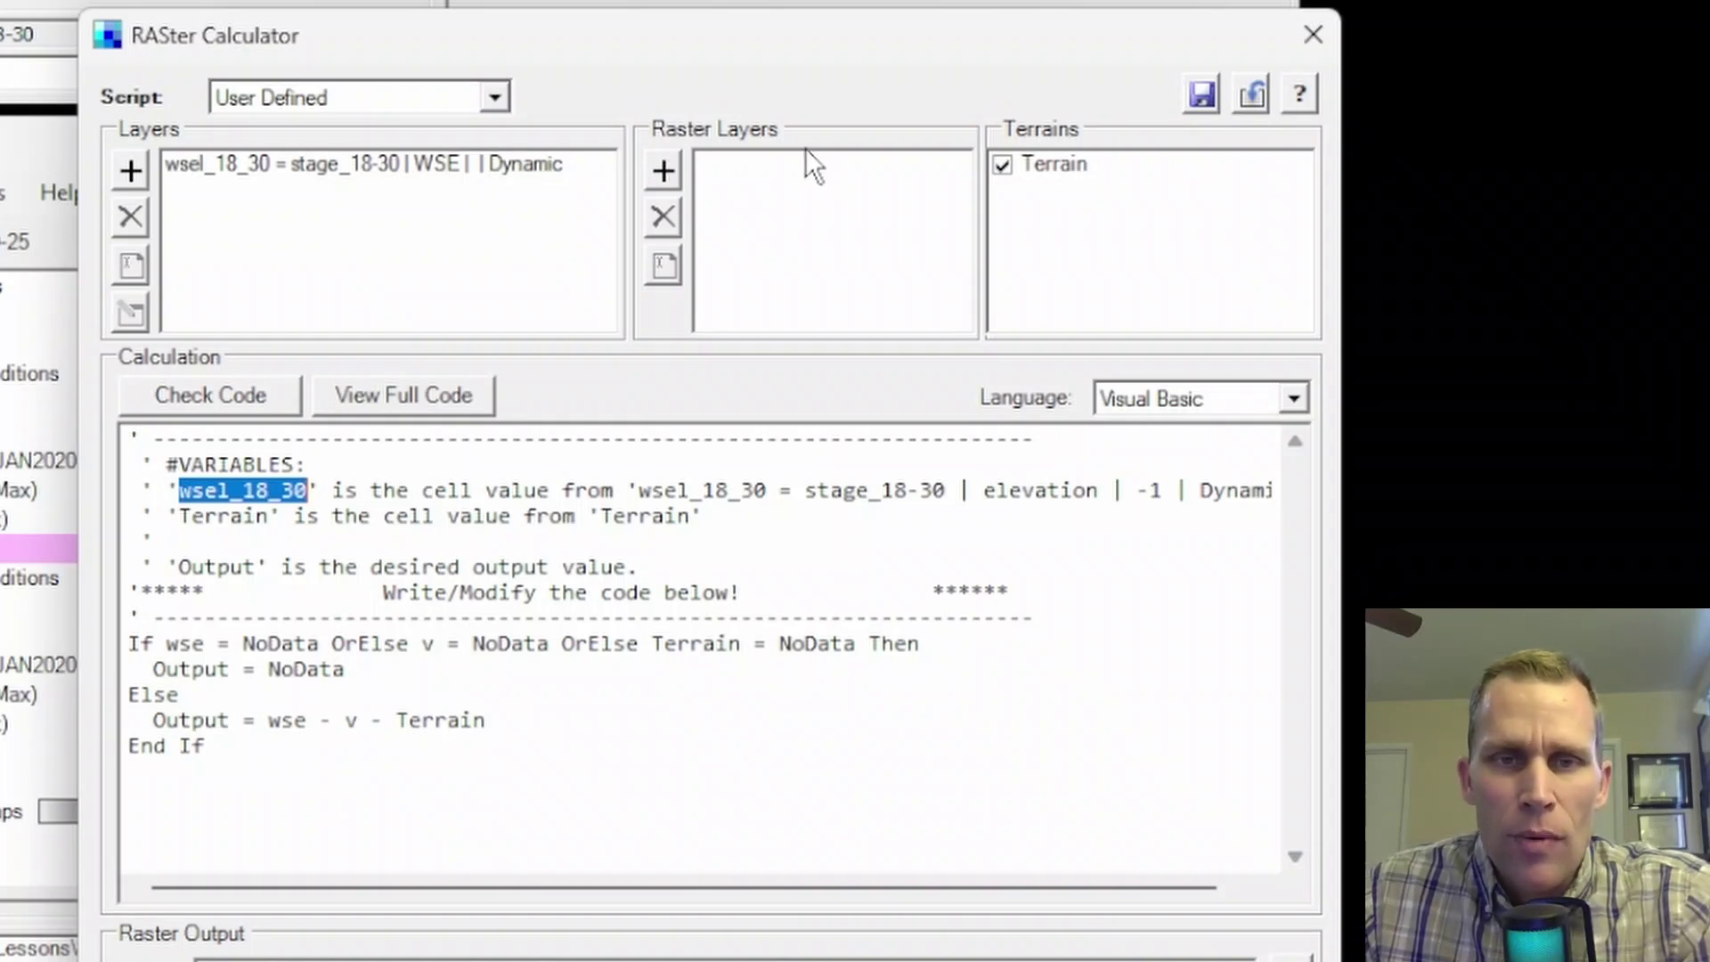
Step: Add the land cover .tif from RAS Mapper Data > land cover data as raster variable land_cover
{"action": "left_click", "coordinate": [666, 173]}
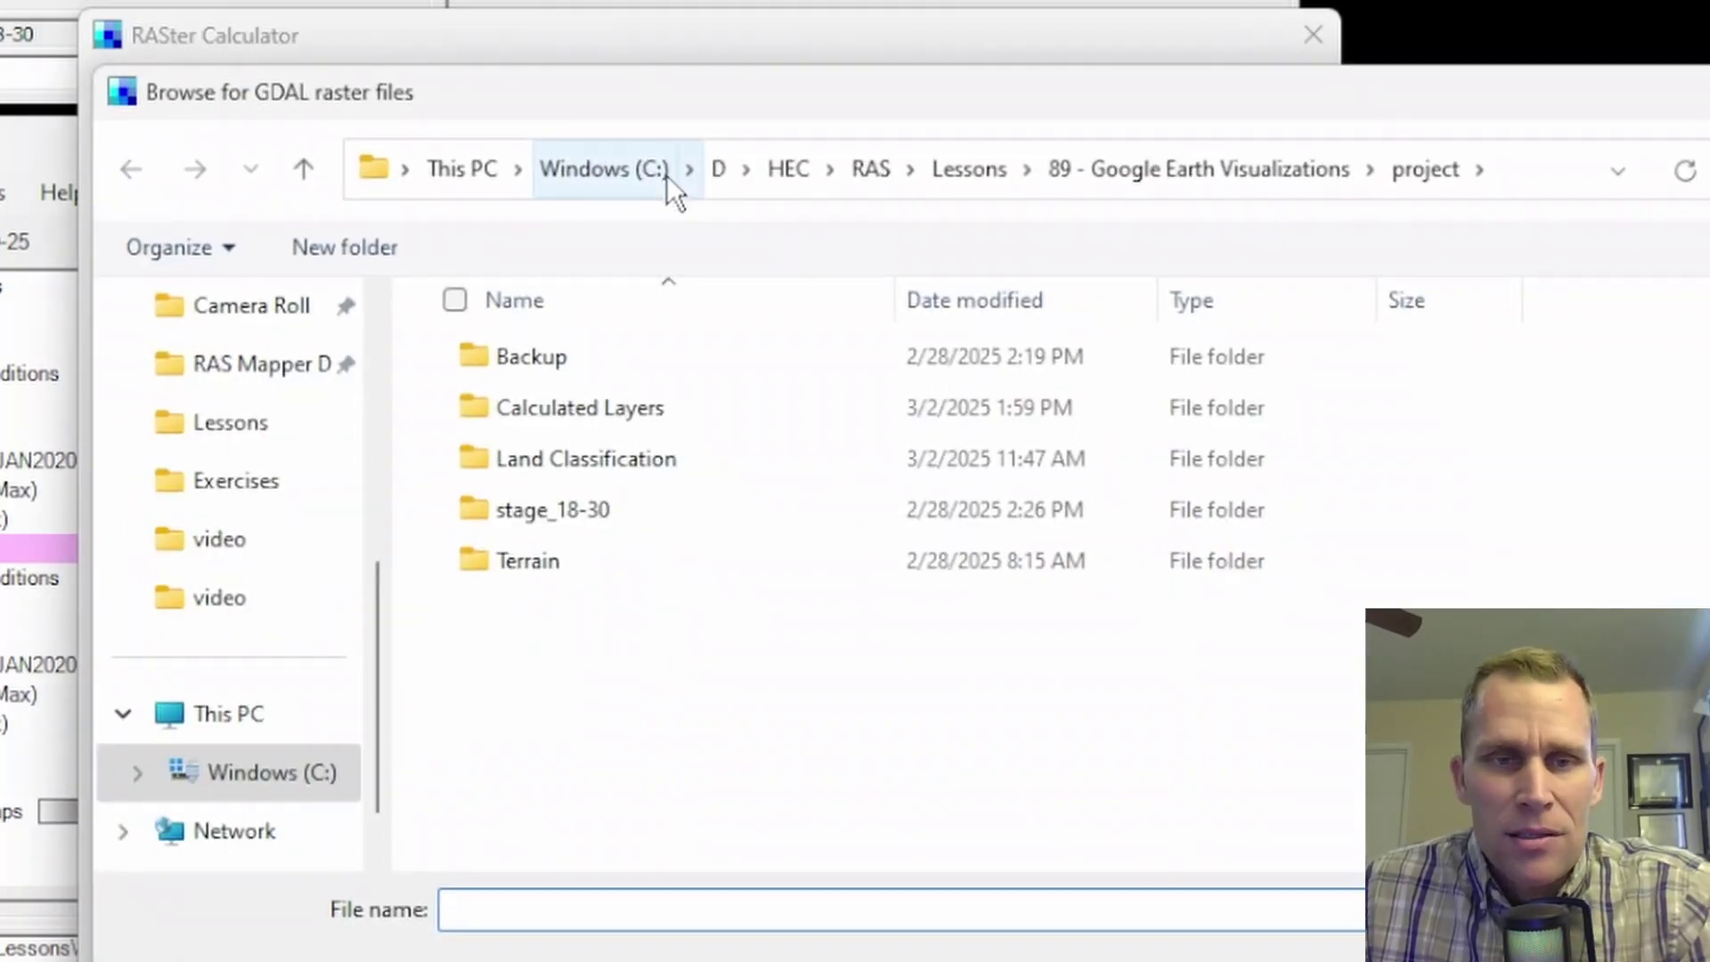
{"action": "left_click", "coordinate": [258, 365]}
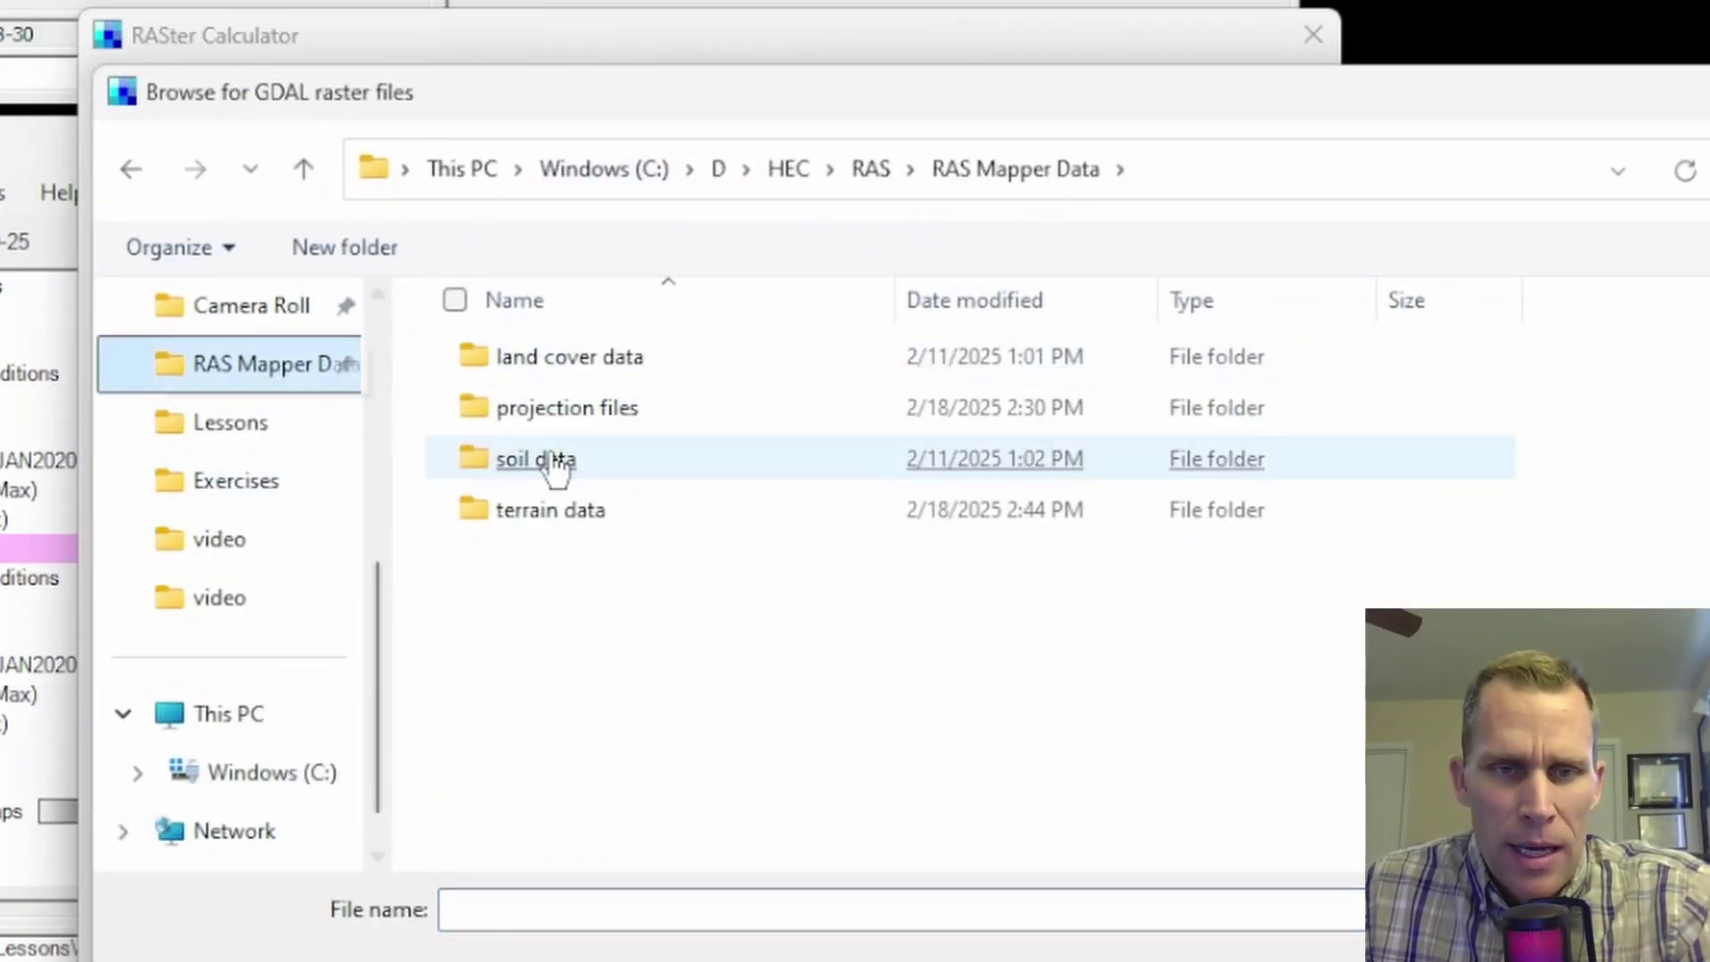
{"action": "double_click", "coordinate": [572, 356]}
{"action": "double_click", "coordinate": [634, 512]}
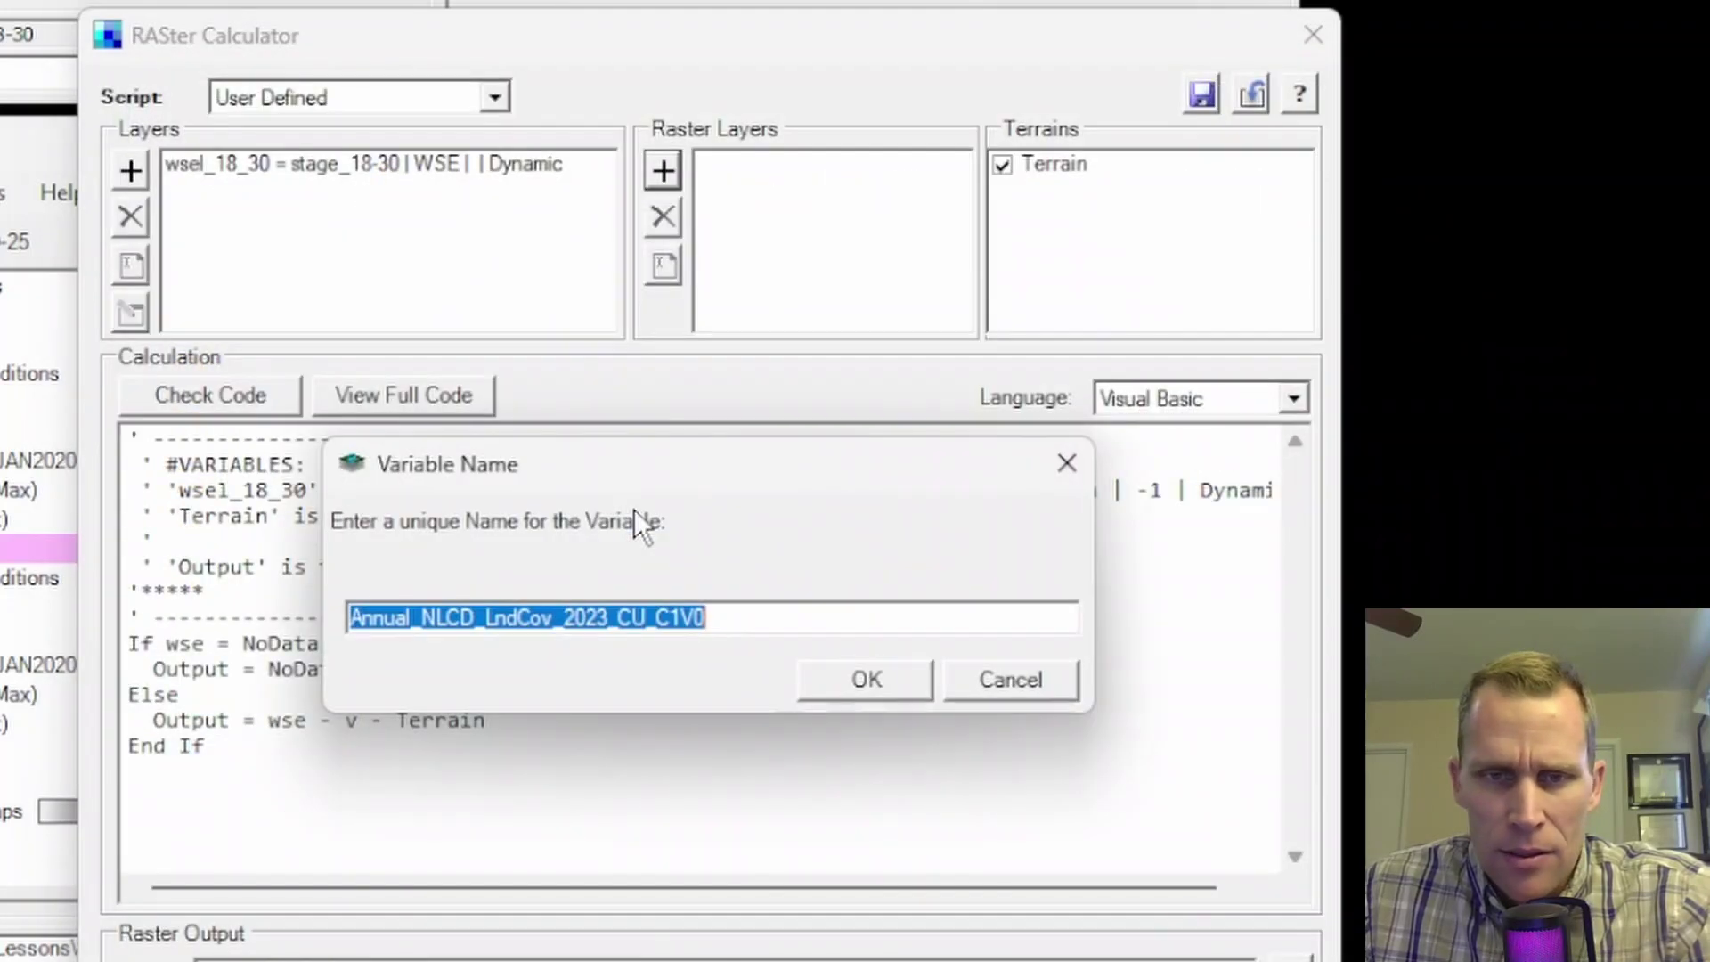
{"action": "left_click_drag", "start_coordinate": [713, 619], "coordinate": [287, 602]}
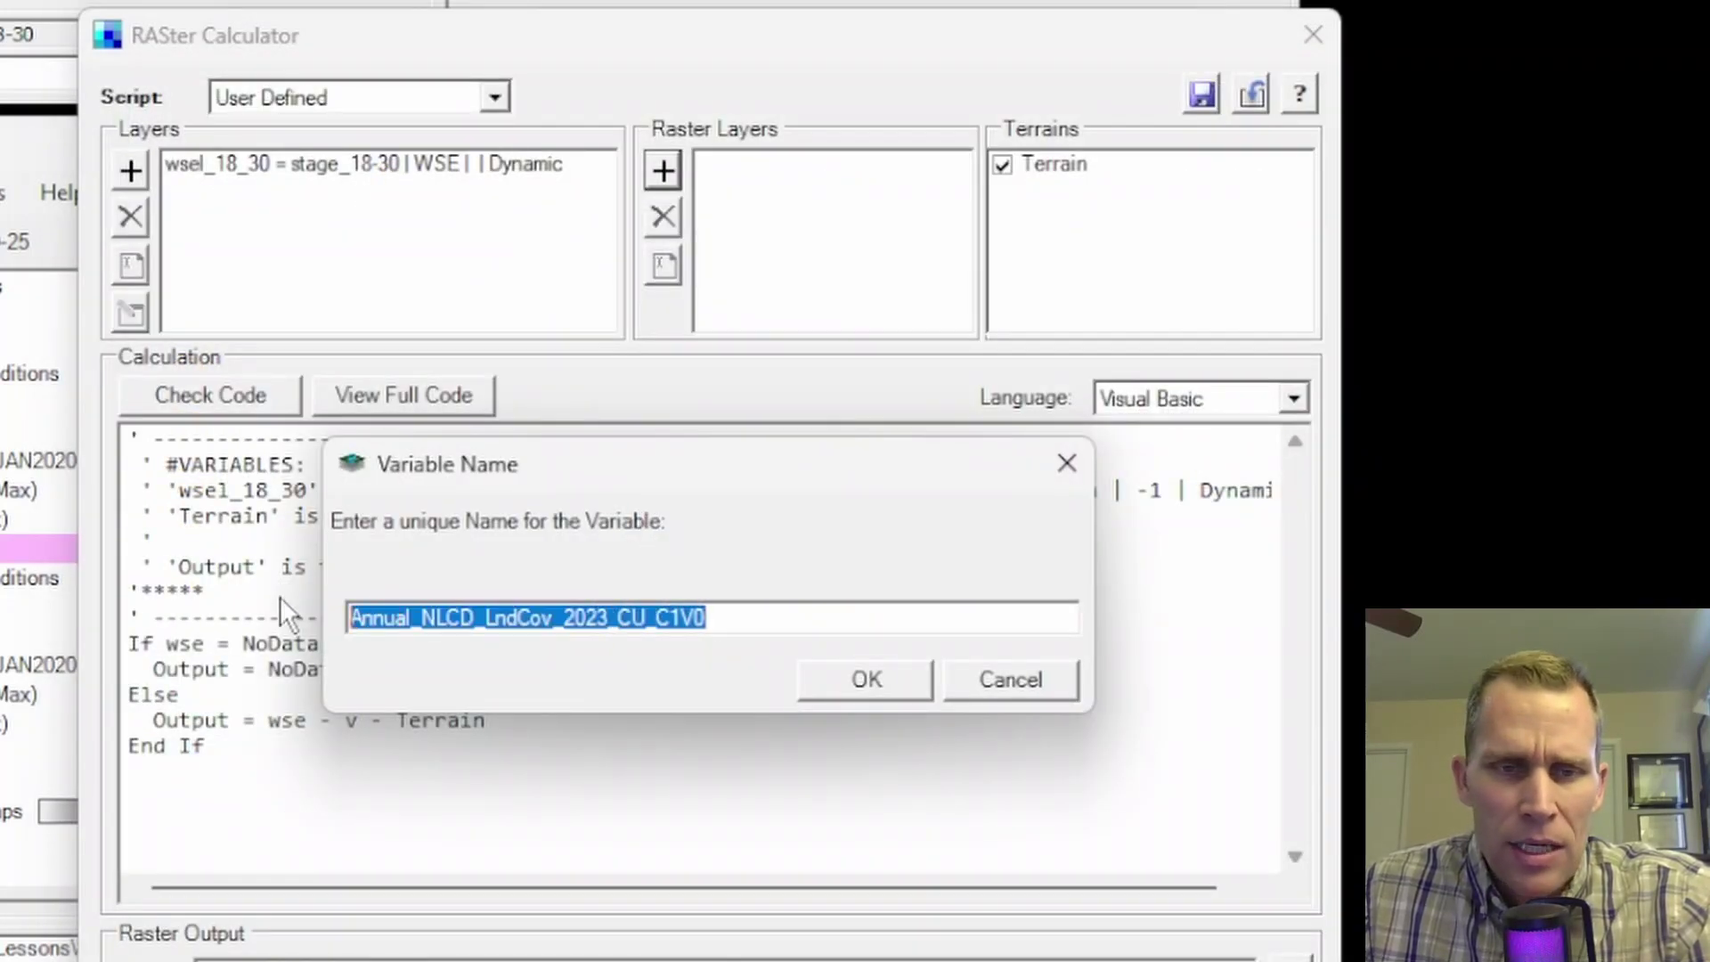
{"action": "type", "text": "land_cover"}
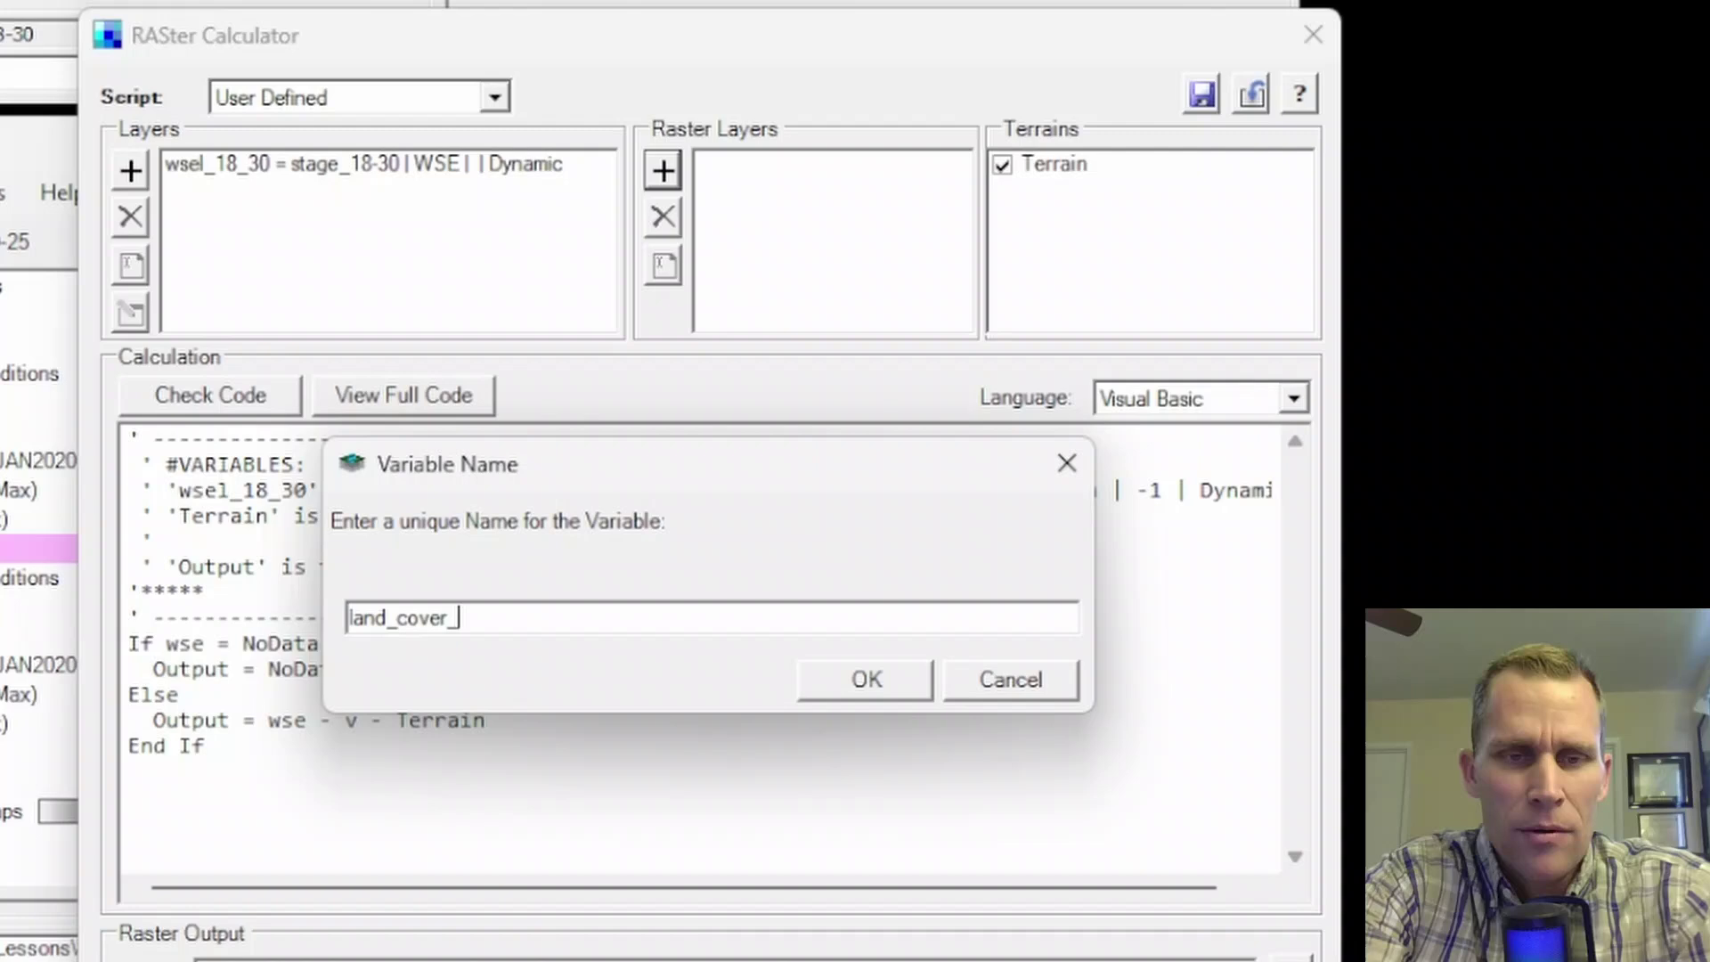
{"action": "left_click", "coordinate": [815, 688]}
{"action": "left_click", "coordinate": [720, 168]}
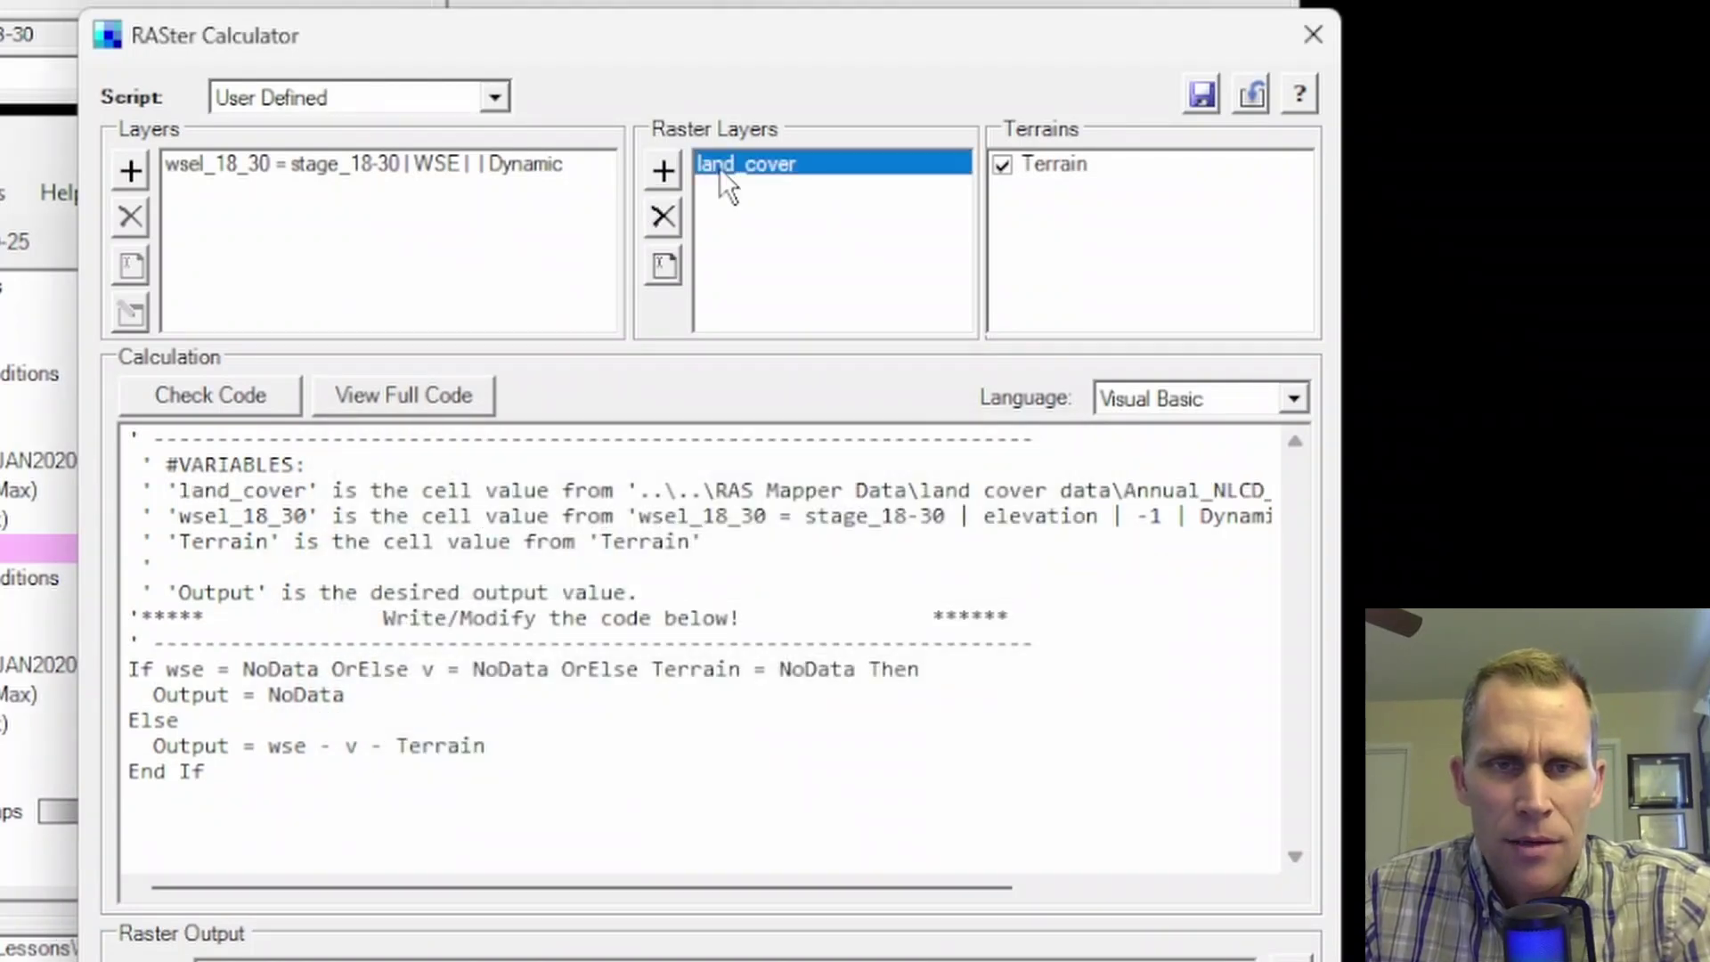
Step: Toggle Terrain off and on twice so the #VARIABLES header lists Terrain first
{"action": "left_click_drag", "start_coordinate": [168, 491], "coordinate": [299, 490]}
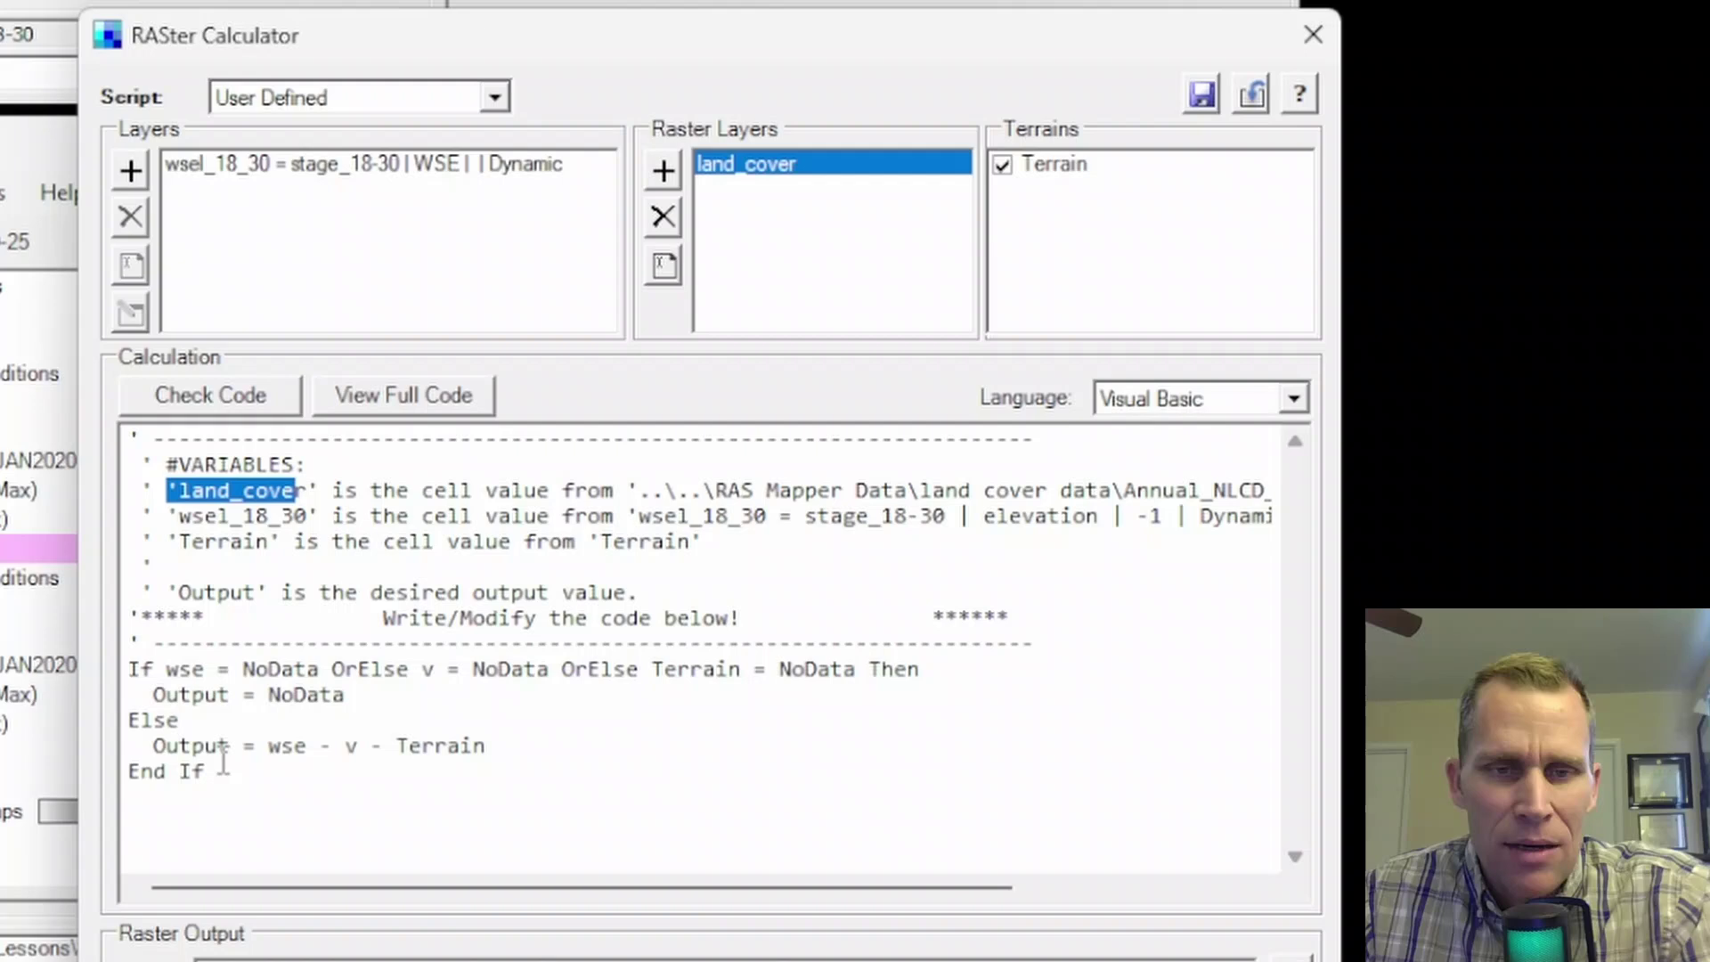
{"action": "left_click", "coordinate": [1003, 169]}
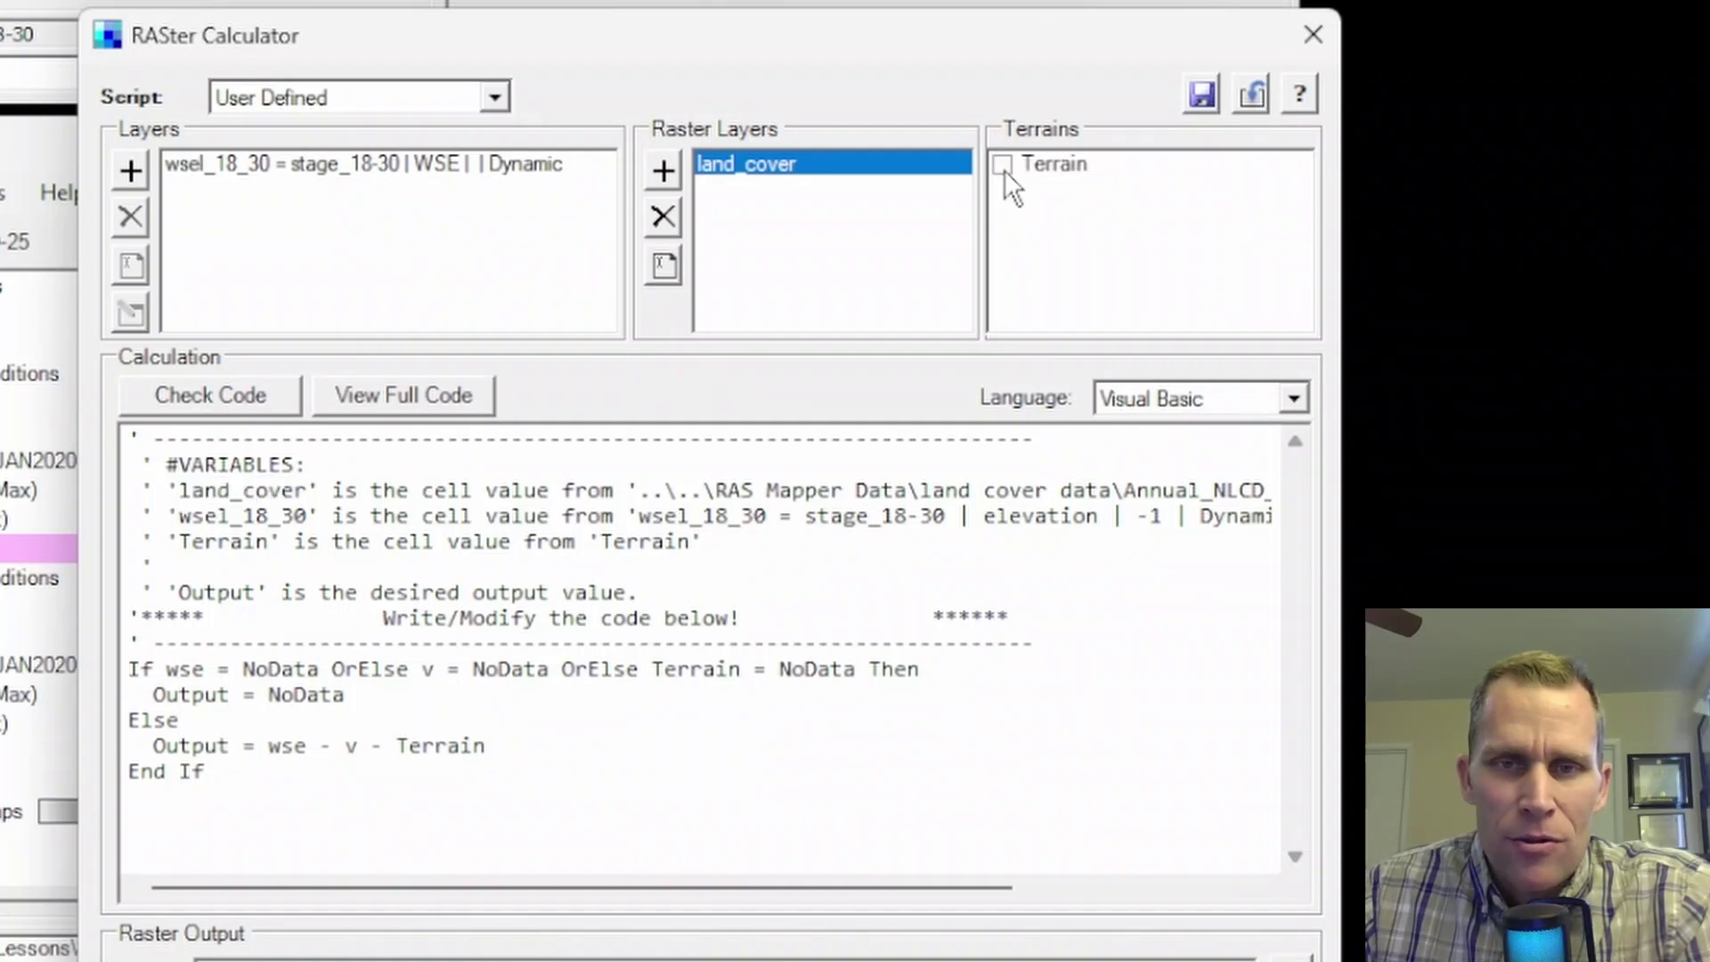
{"action": "left_click", "coordinate": [1002, 166]}
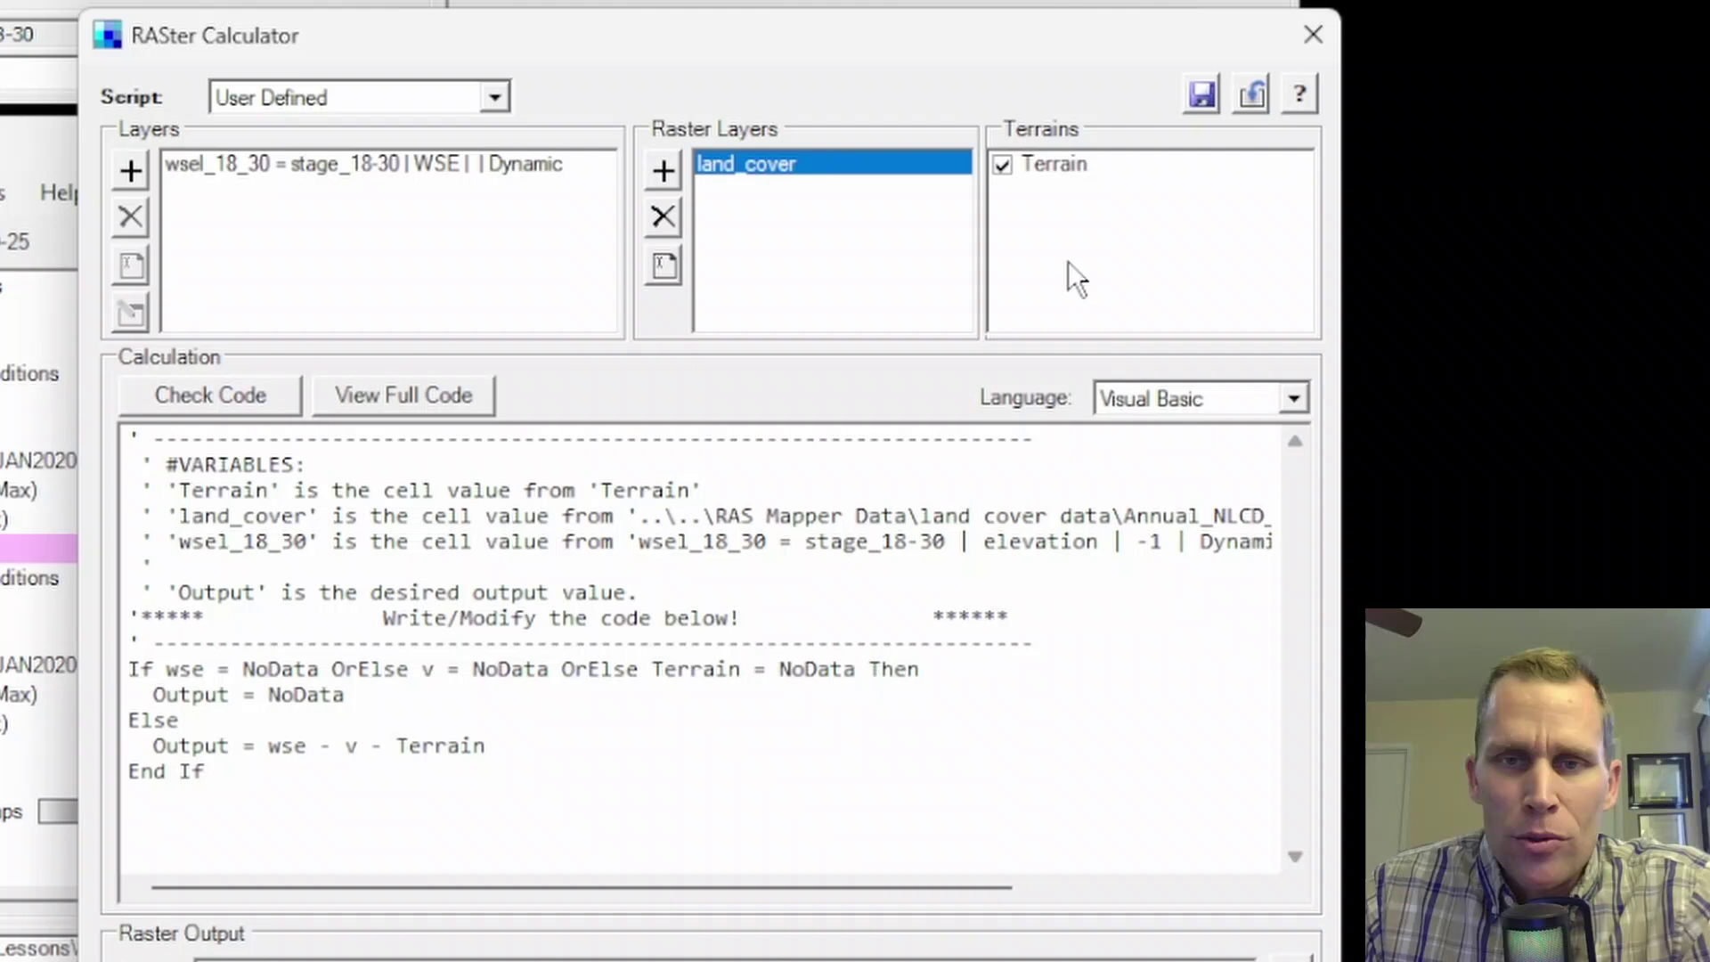
{"action": "left_click", "coordinate": [1038, 173]}
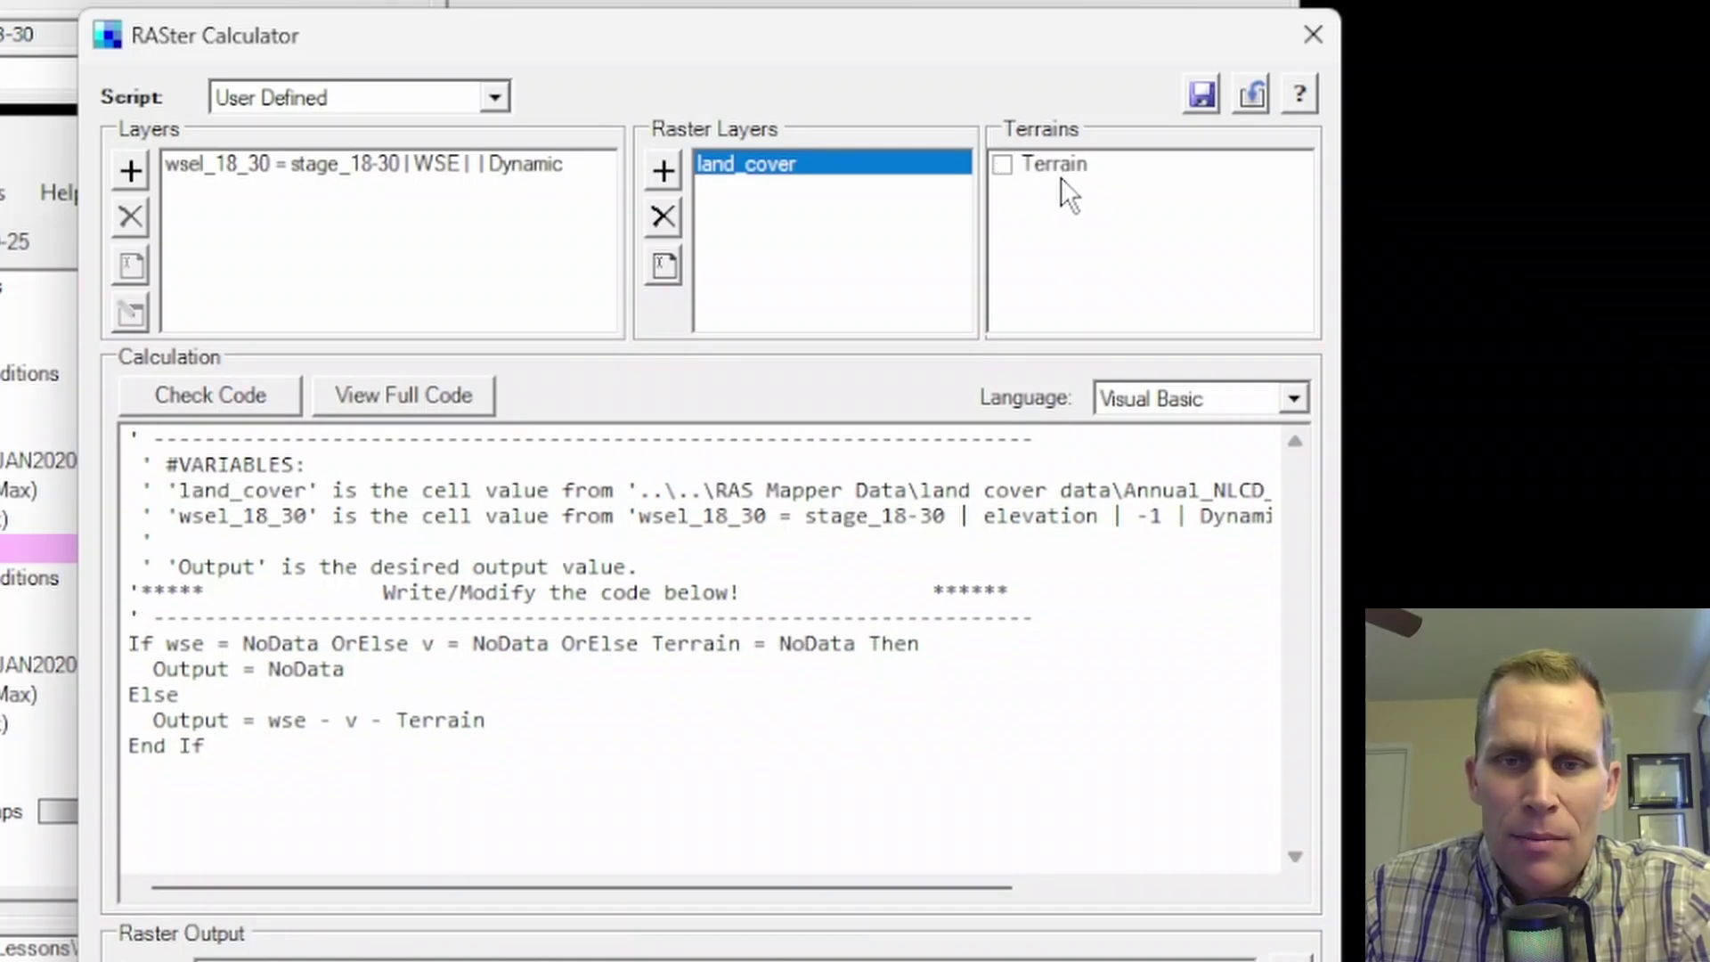
{"action": "left_click", "coordinate": [1060, 176]}
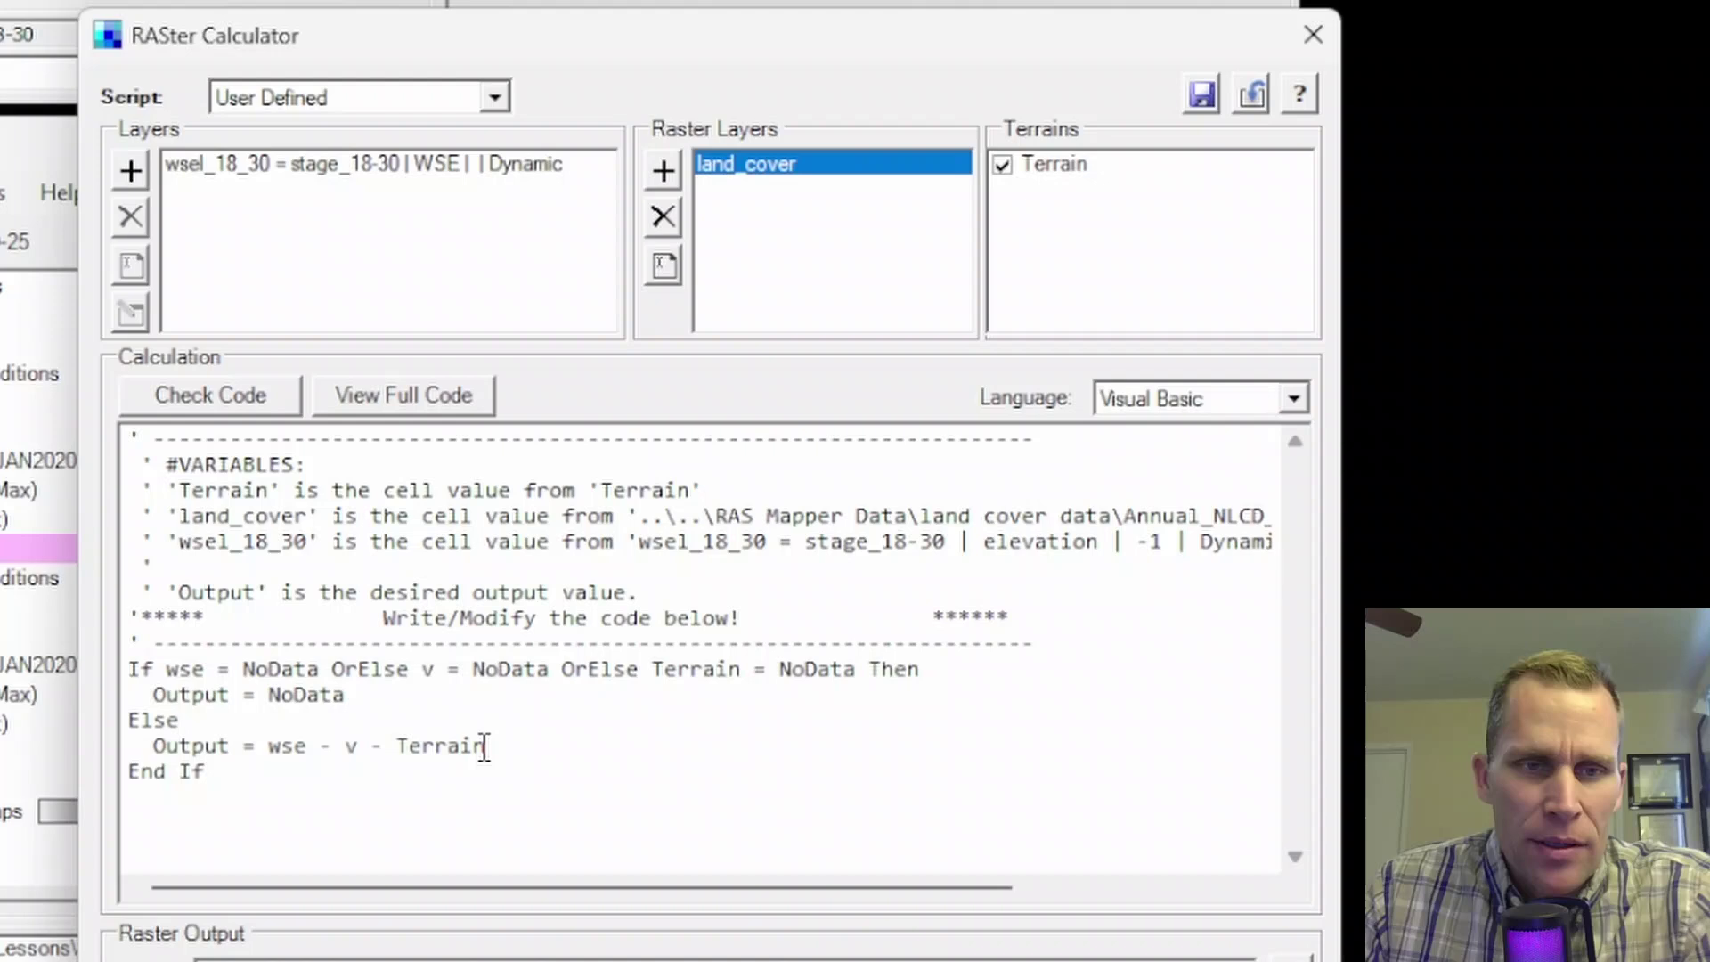
Step: Review the calculation code by selecting all of it and its If…End If block
{"action": "key", "text": "ctrl+a"}
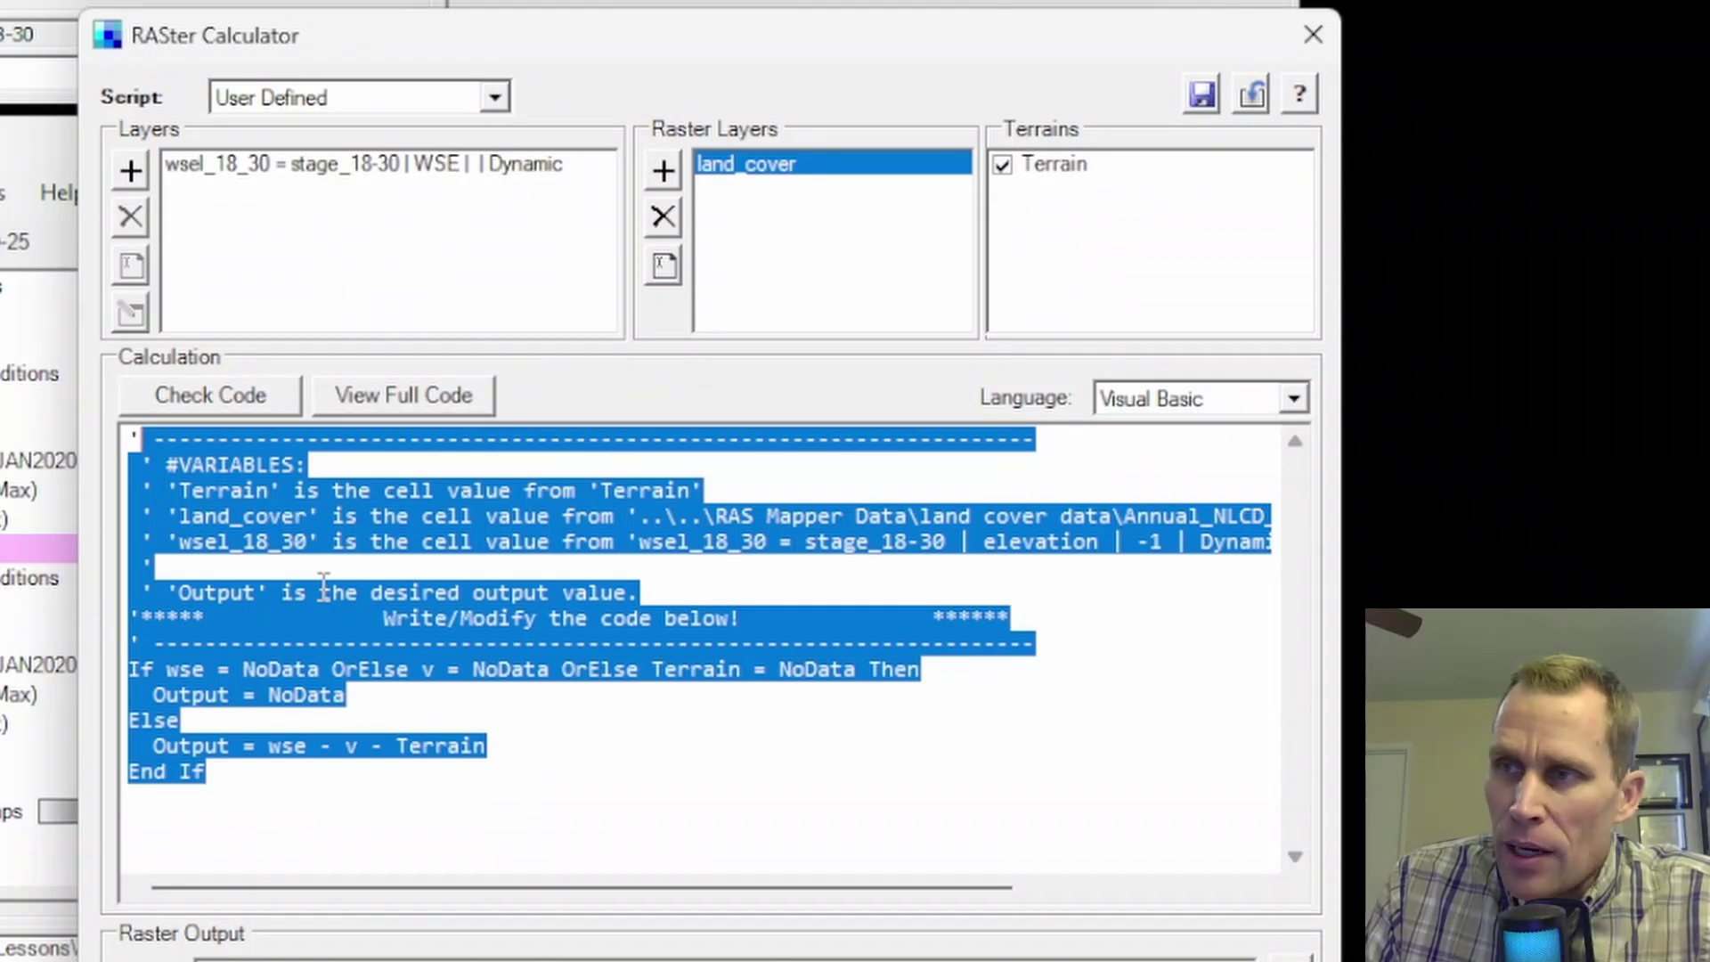
{"action": "left_click", "coordinate": [552, 710]}
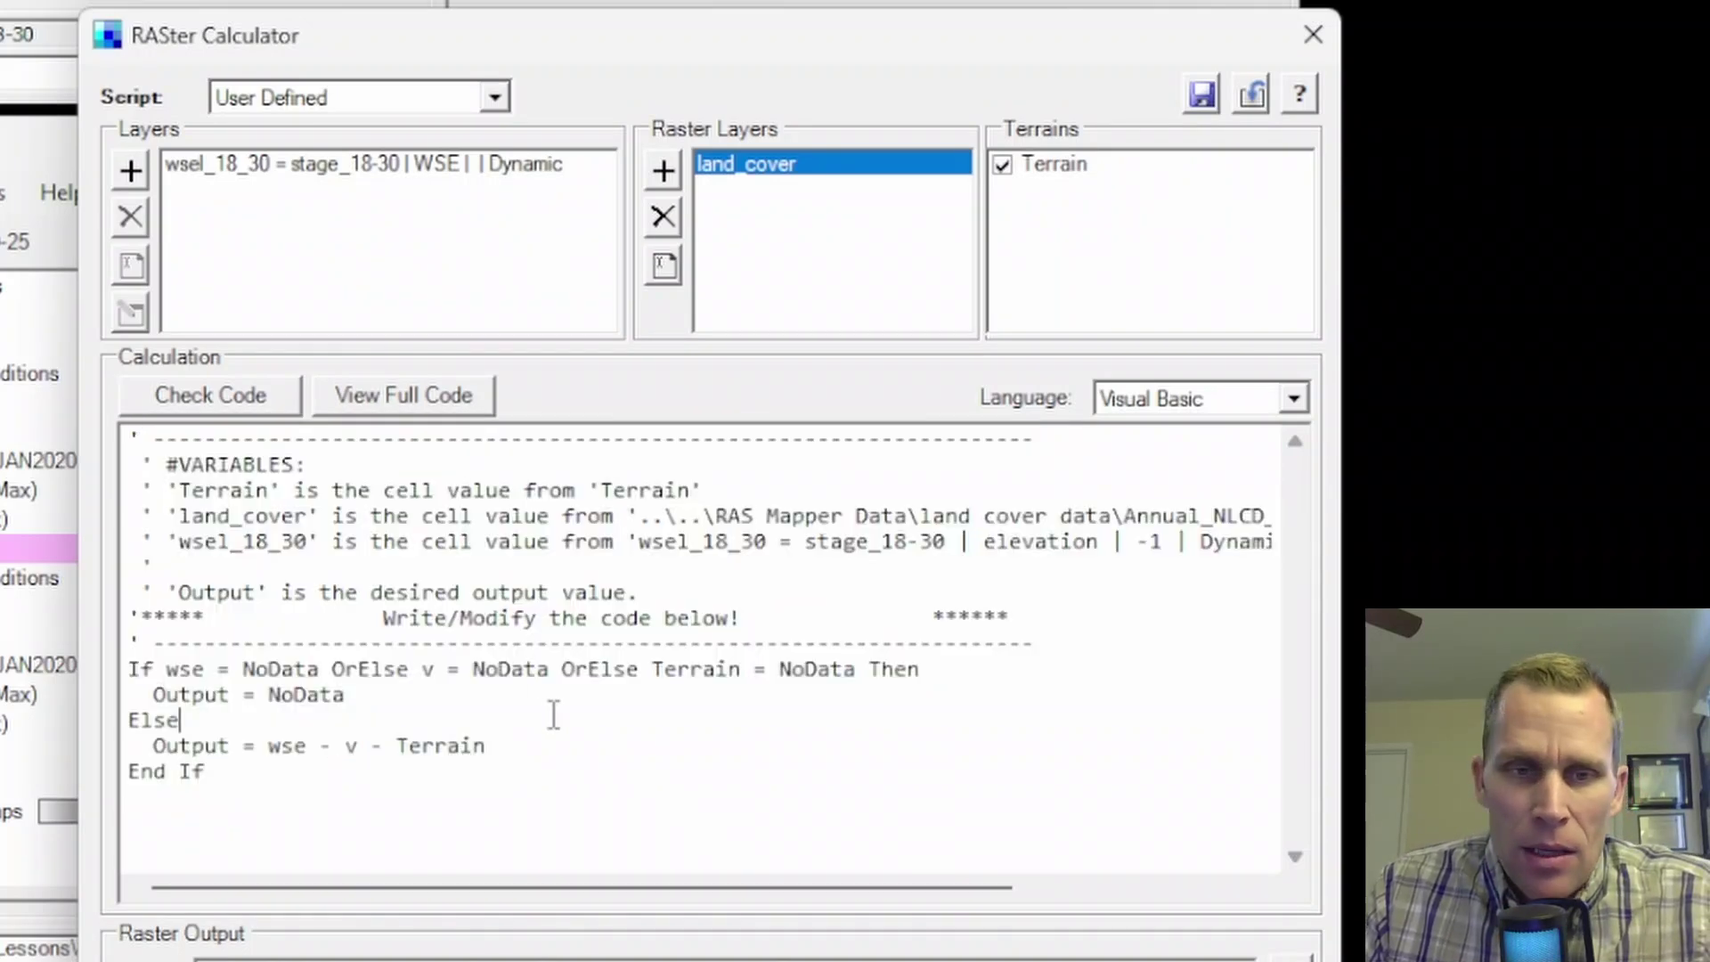
{"action": "left_click_drag", "start_coordinate": [355, 818], "coordinate": [133, 623]}
{"action": "key", "text": "ctrl+a"}
{"action": "left_click", "coordinate": [900, 854]}
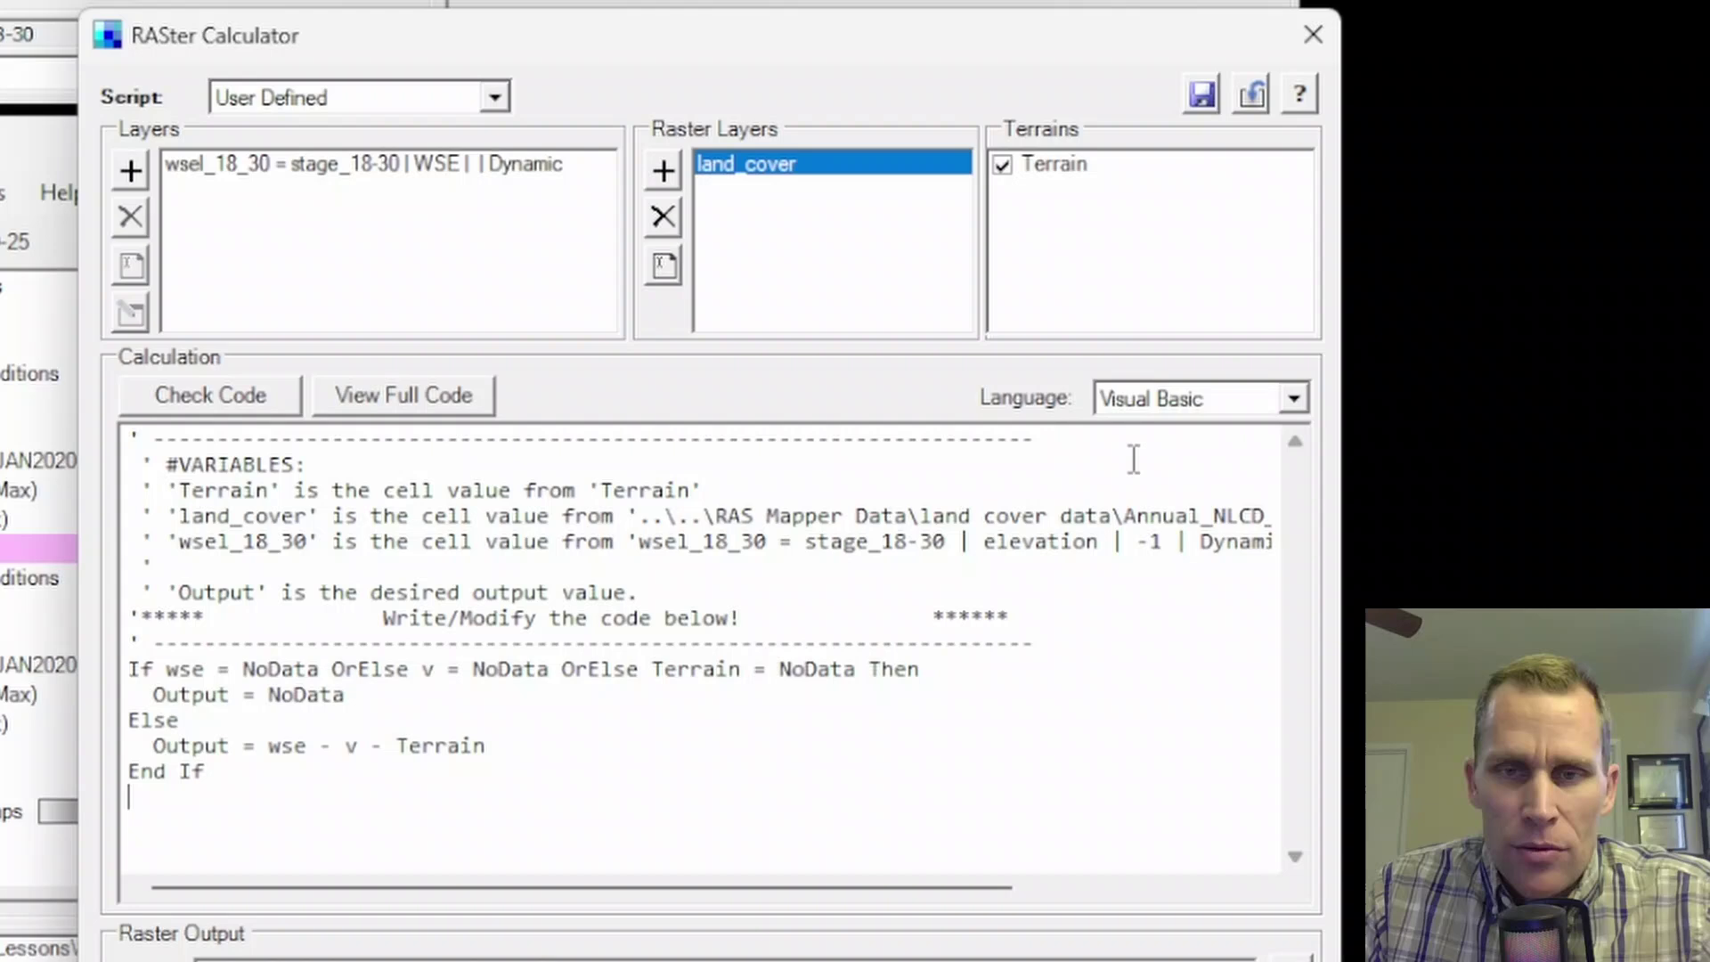
Step: Switch the script language to C Sharp and back to Visual Basic, then check the code compiles
{"action": "left_click", "coordinate": [1294, 401]}
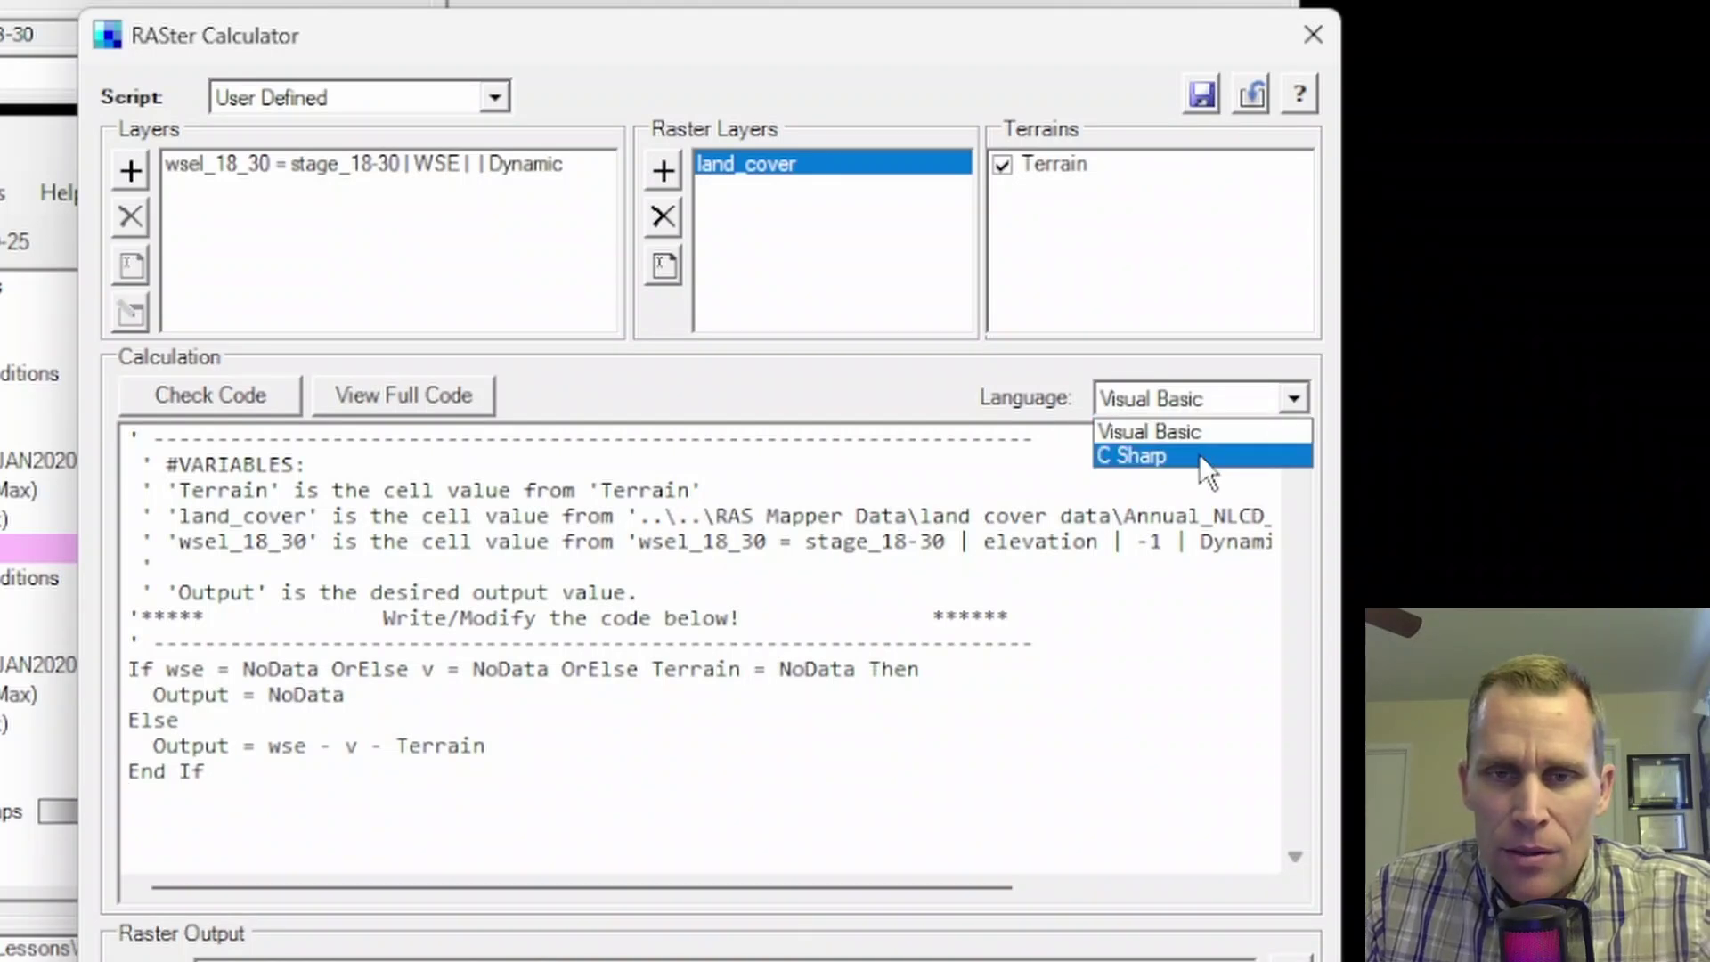
{"action": "left_click", "coordinate": [1199, 452]}
{"action": "left_click", "coordinate": [1293, 401]}
{"action": "left_click", "coordinate": [1242, 431]}
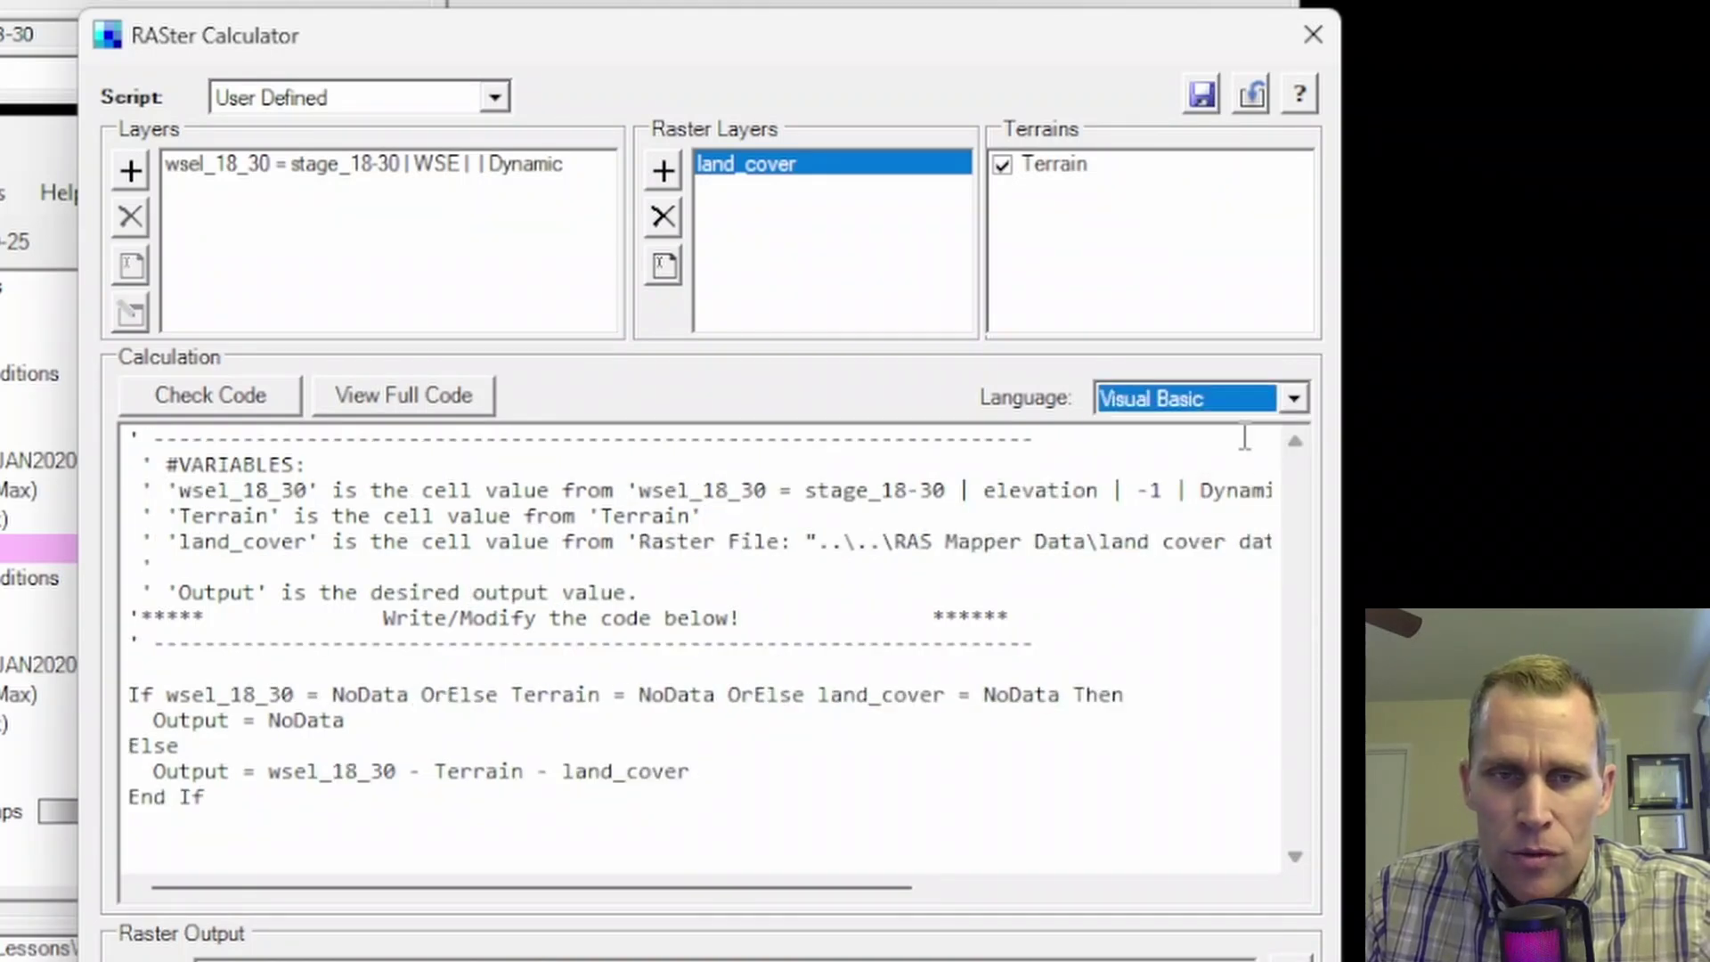
{"action": "left_click_drag", "start_coordinate": [435, 868], "coordinate": [128, 438]}
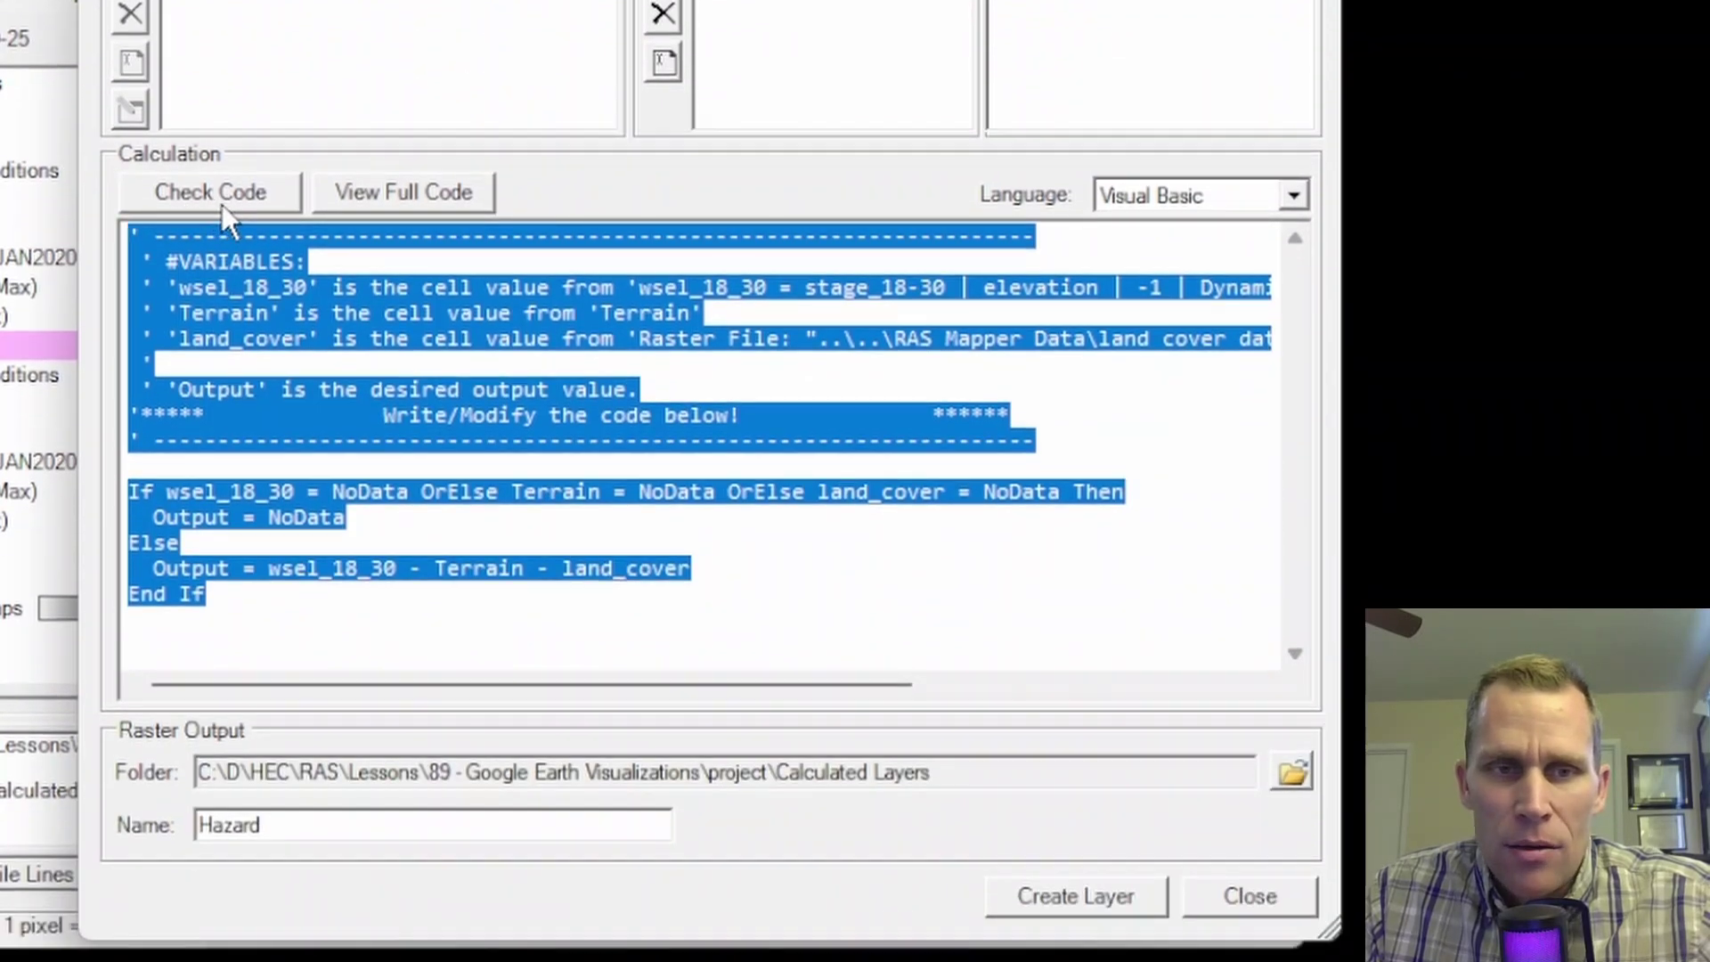
{"action": "left_click", "coordinate": [221, 408]}
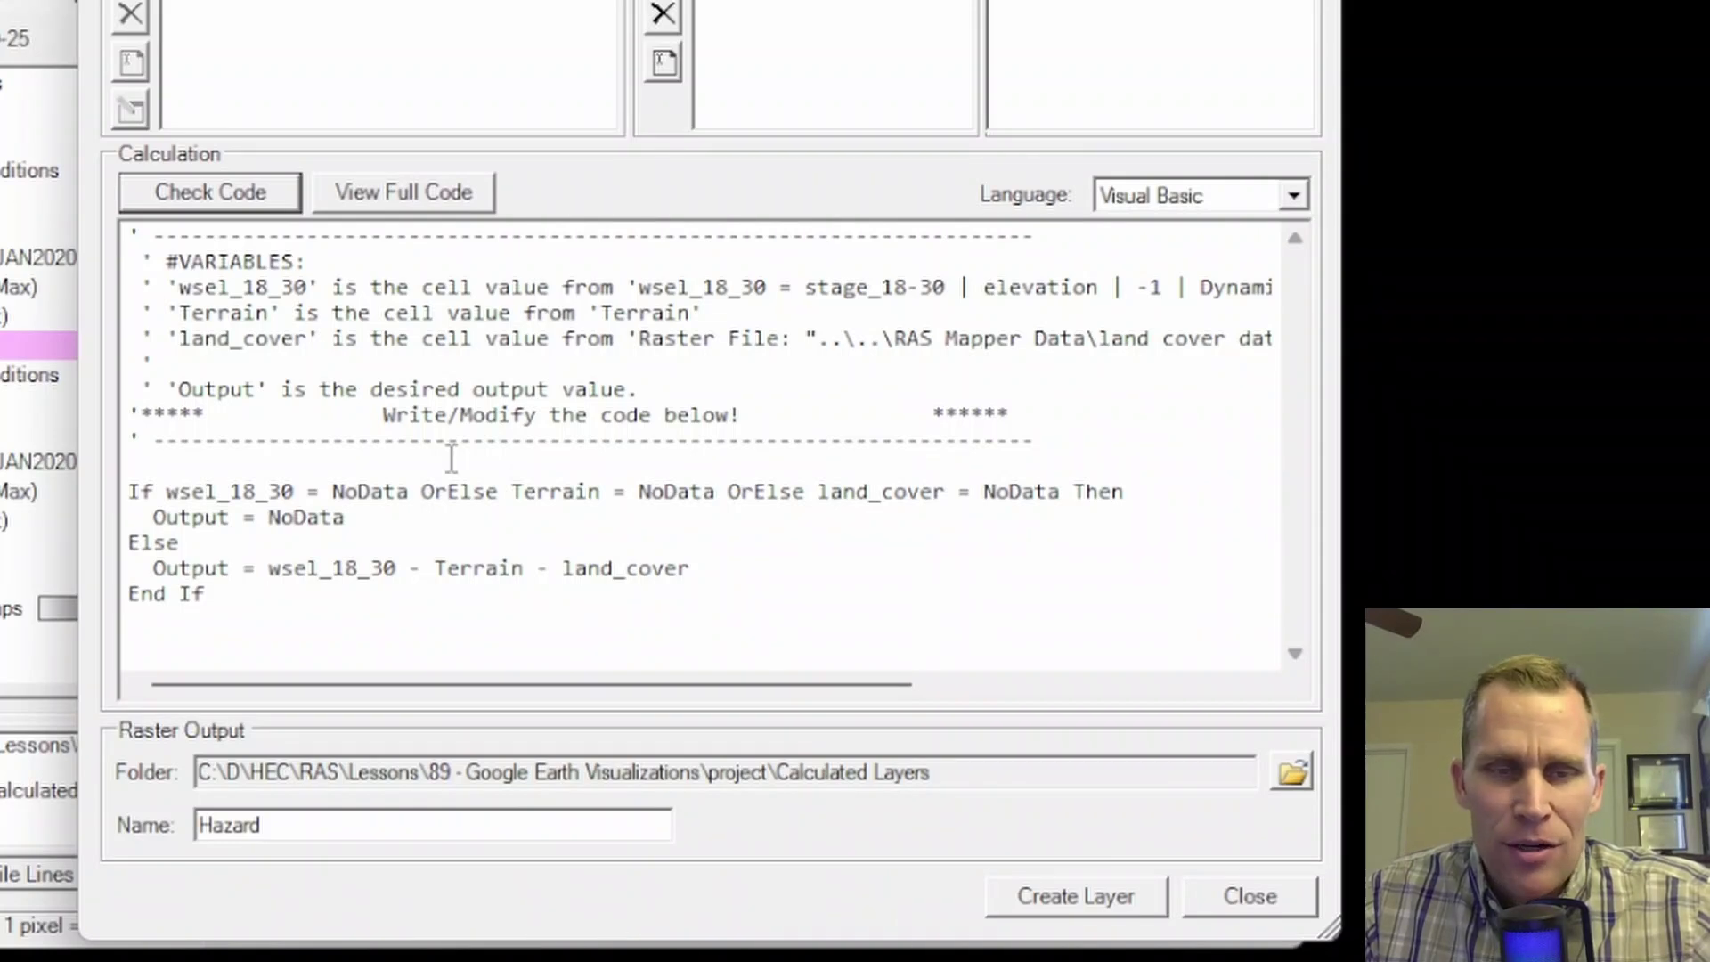
{"action": "left_click", "coordinate": [233, 205]}
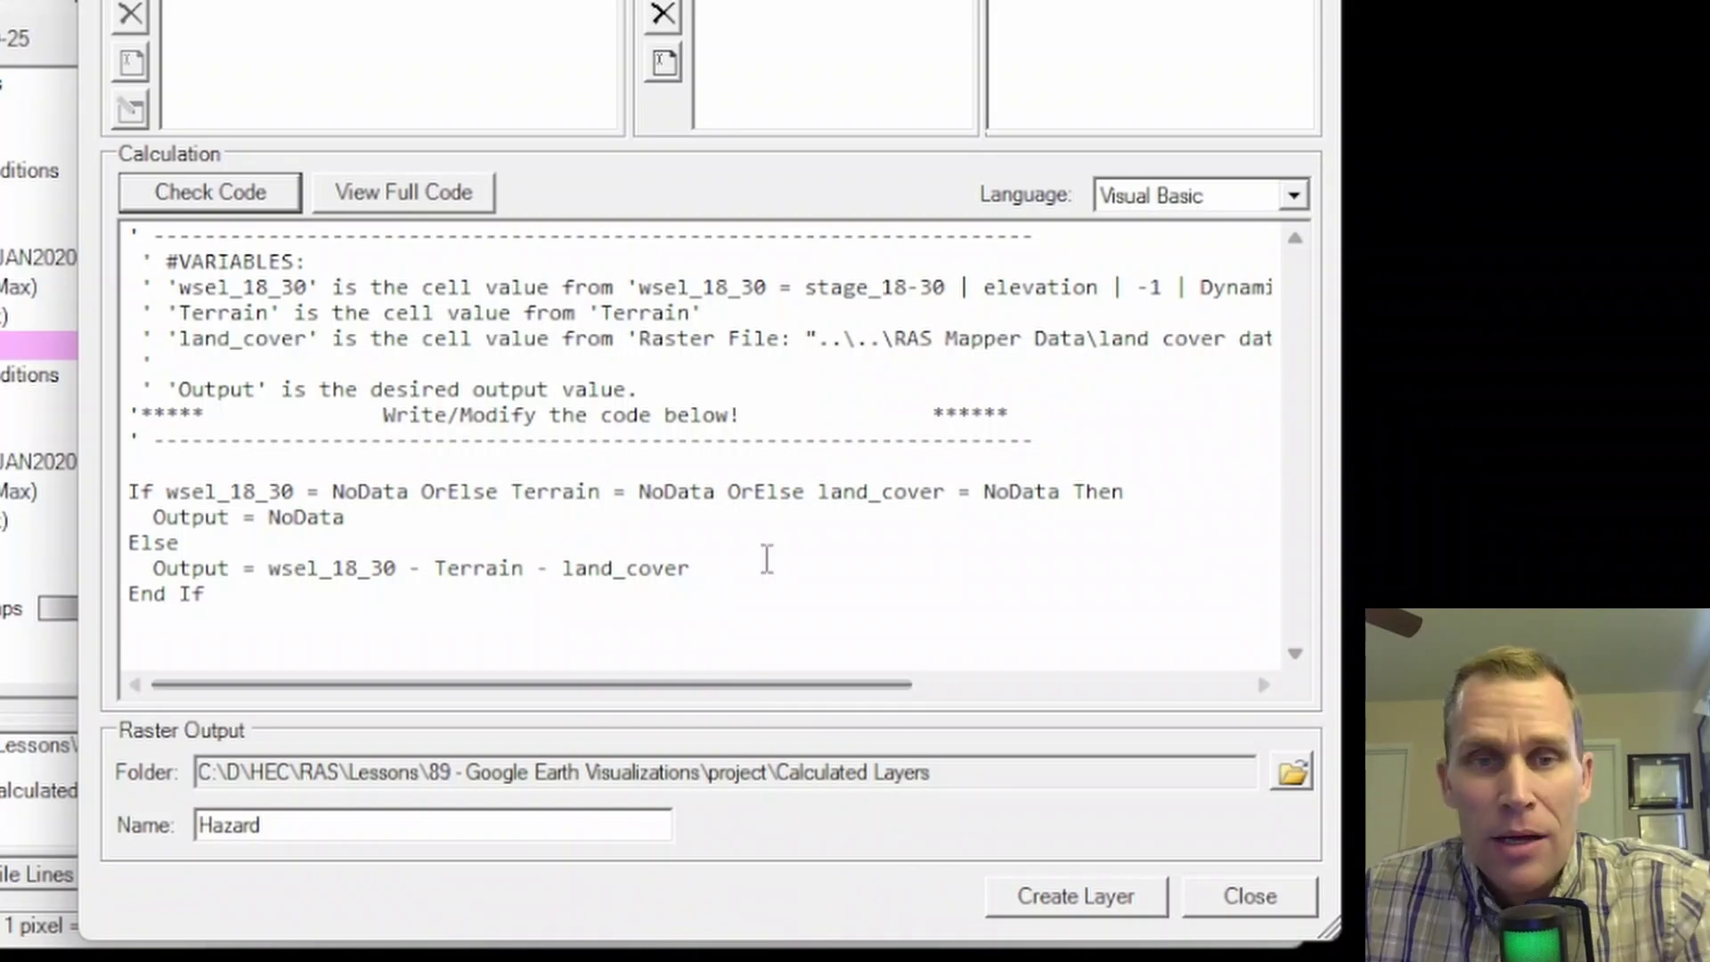
{"action": "left_click", "coordinate": [411, 194]}
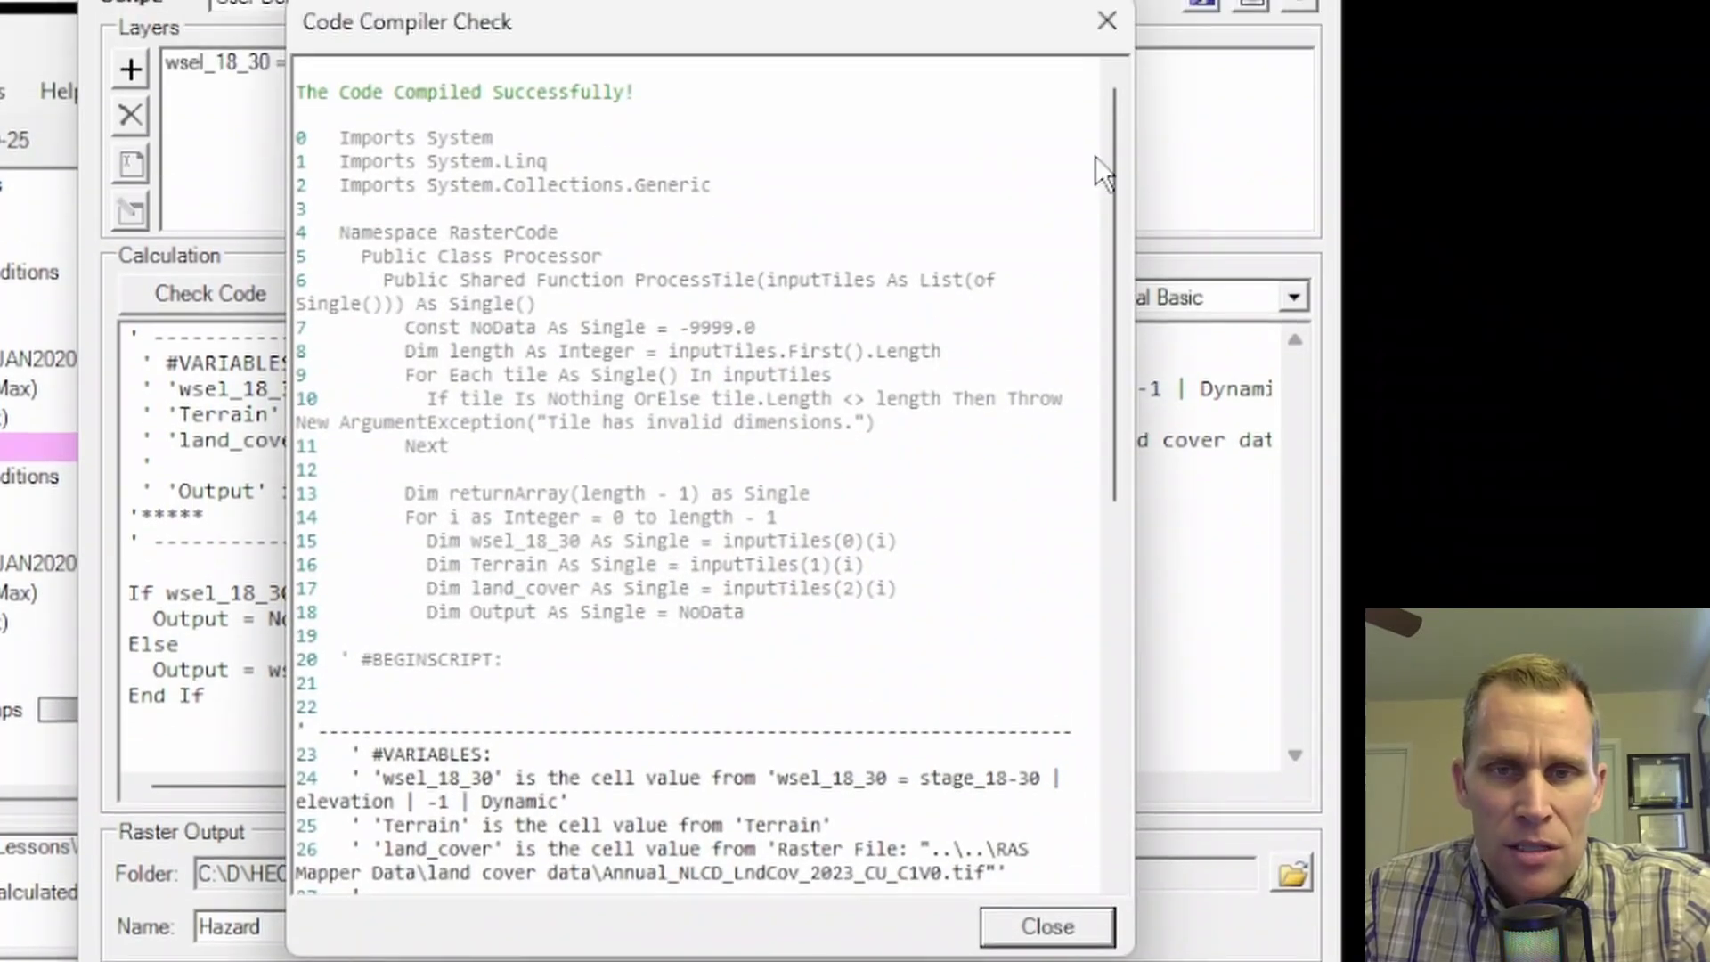
{"action": "left_click_drag", "start_coordinate": [547, 685], "coordinate": [260, 130]}
{"action": "left_click", "coordinate": [454, 234]}
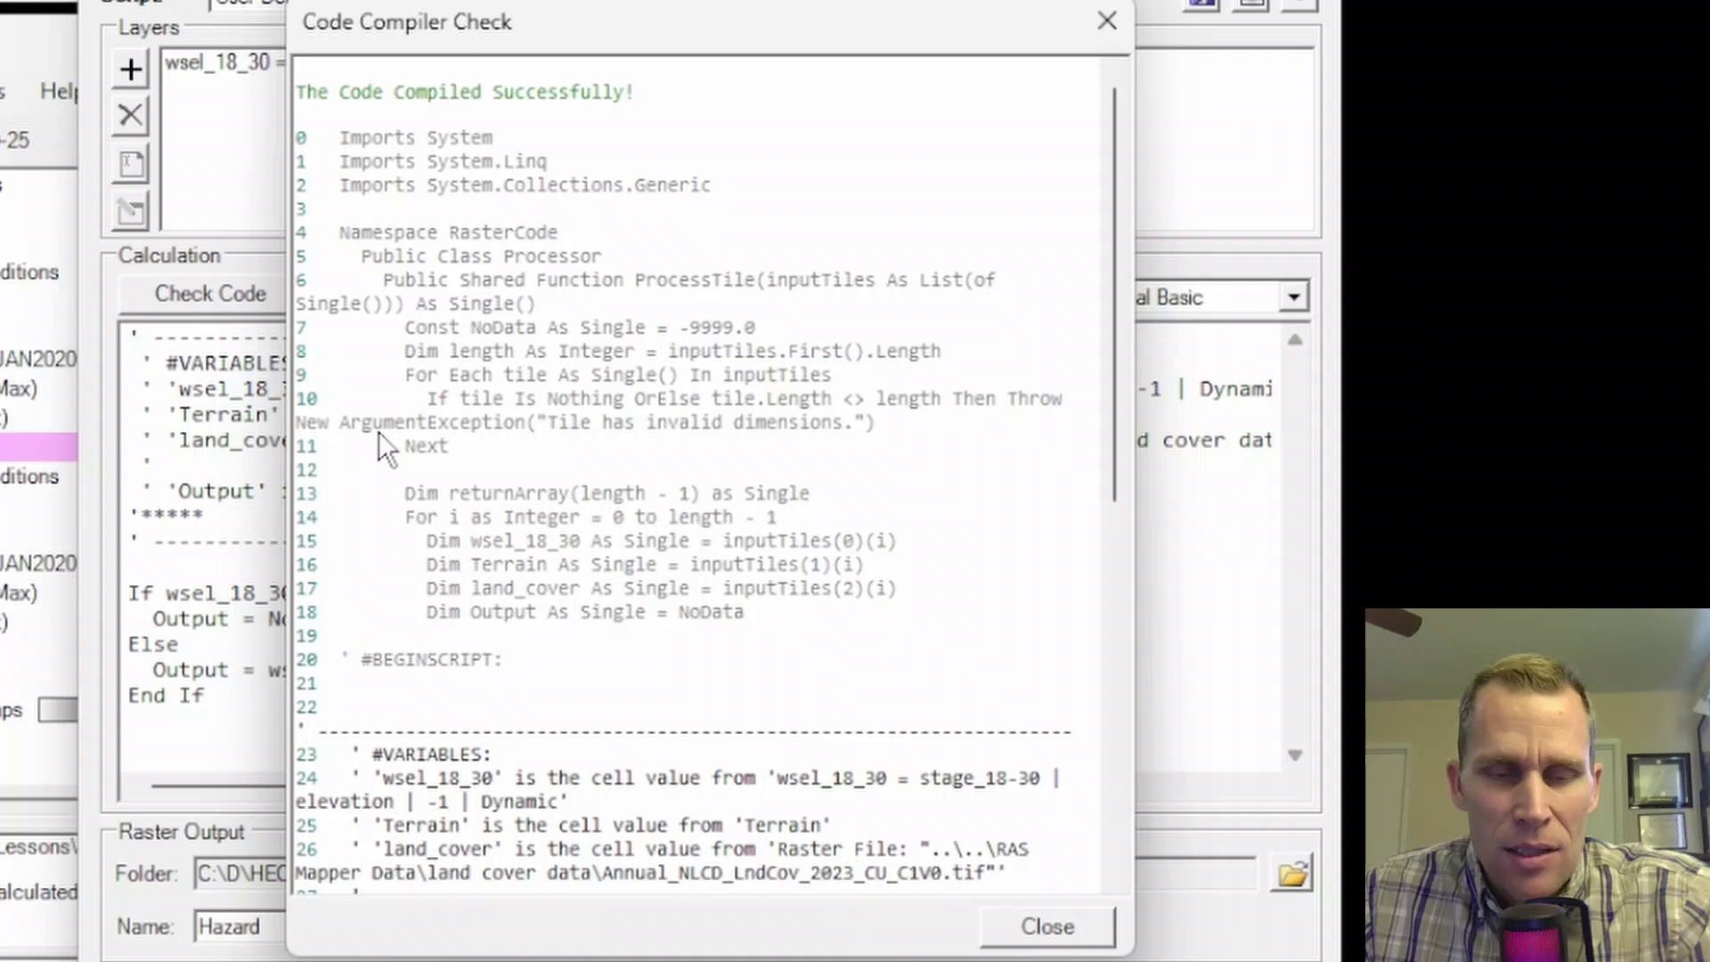
{"action": "left_click_drag", "start_coordinate": [523, 16], "coordinate": [928, 0]}
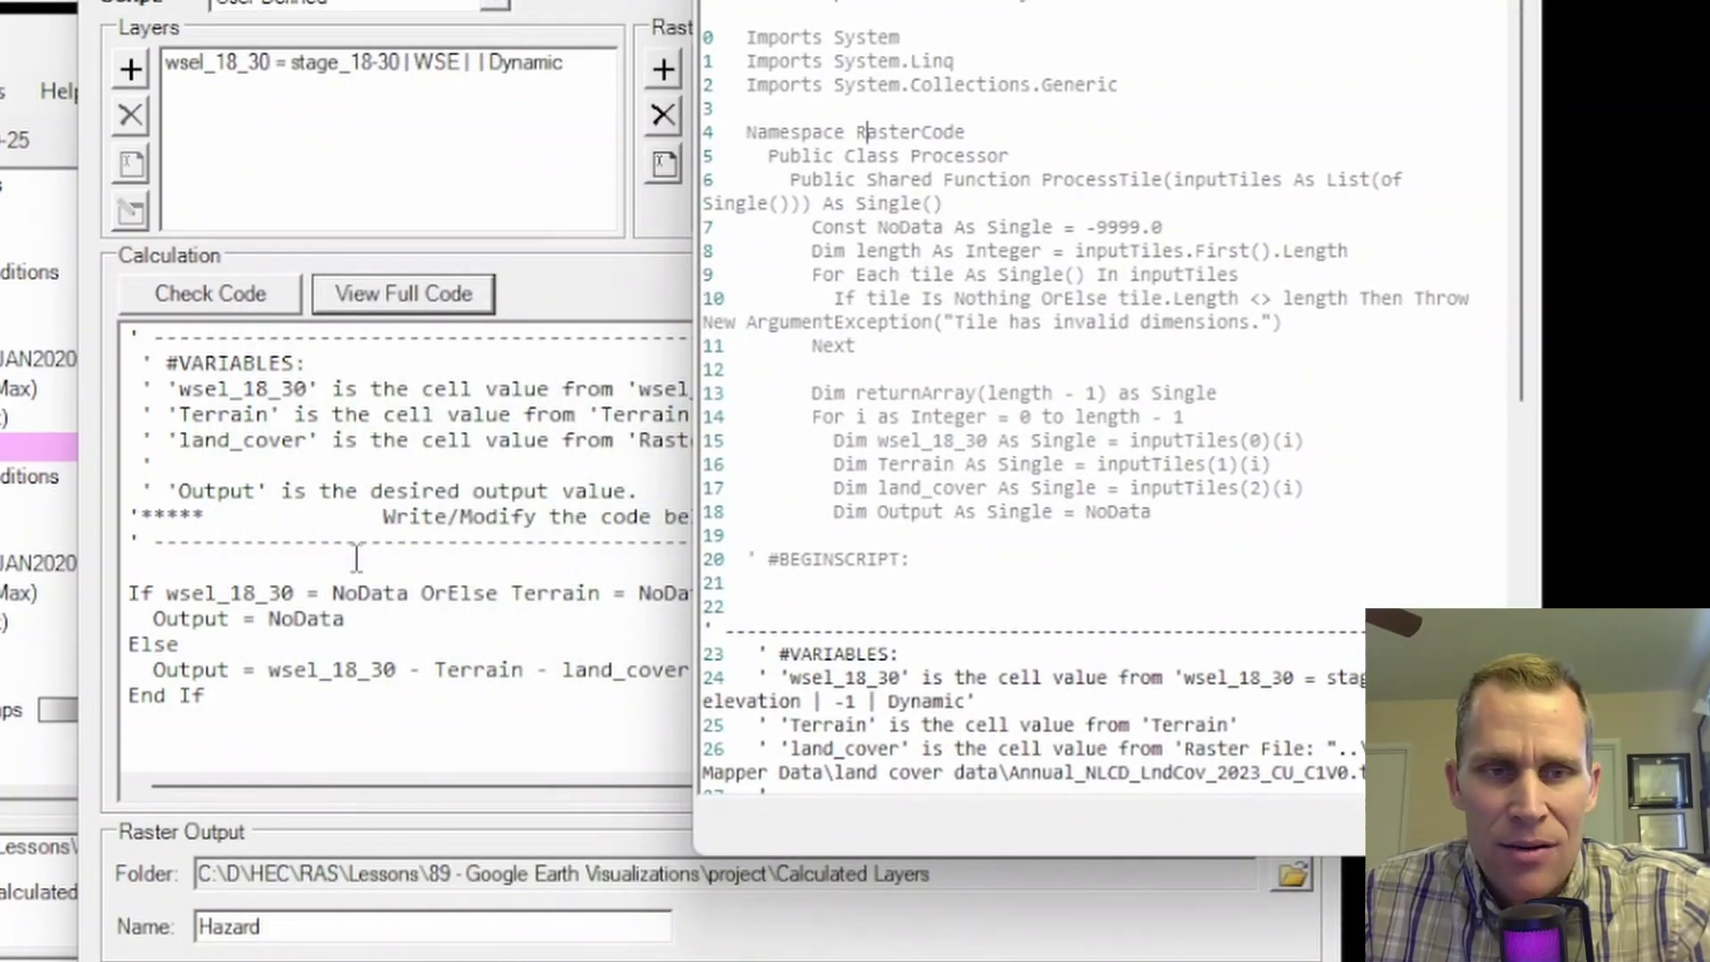
{"action": "scroll", "coordinate": [798, 481], "scroll_direction": "down", "scroll_amount": 5}
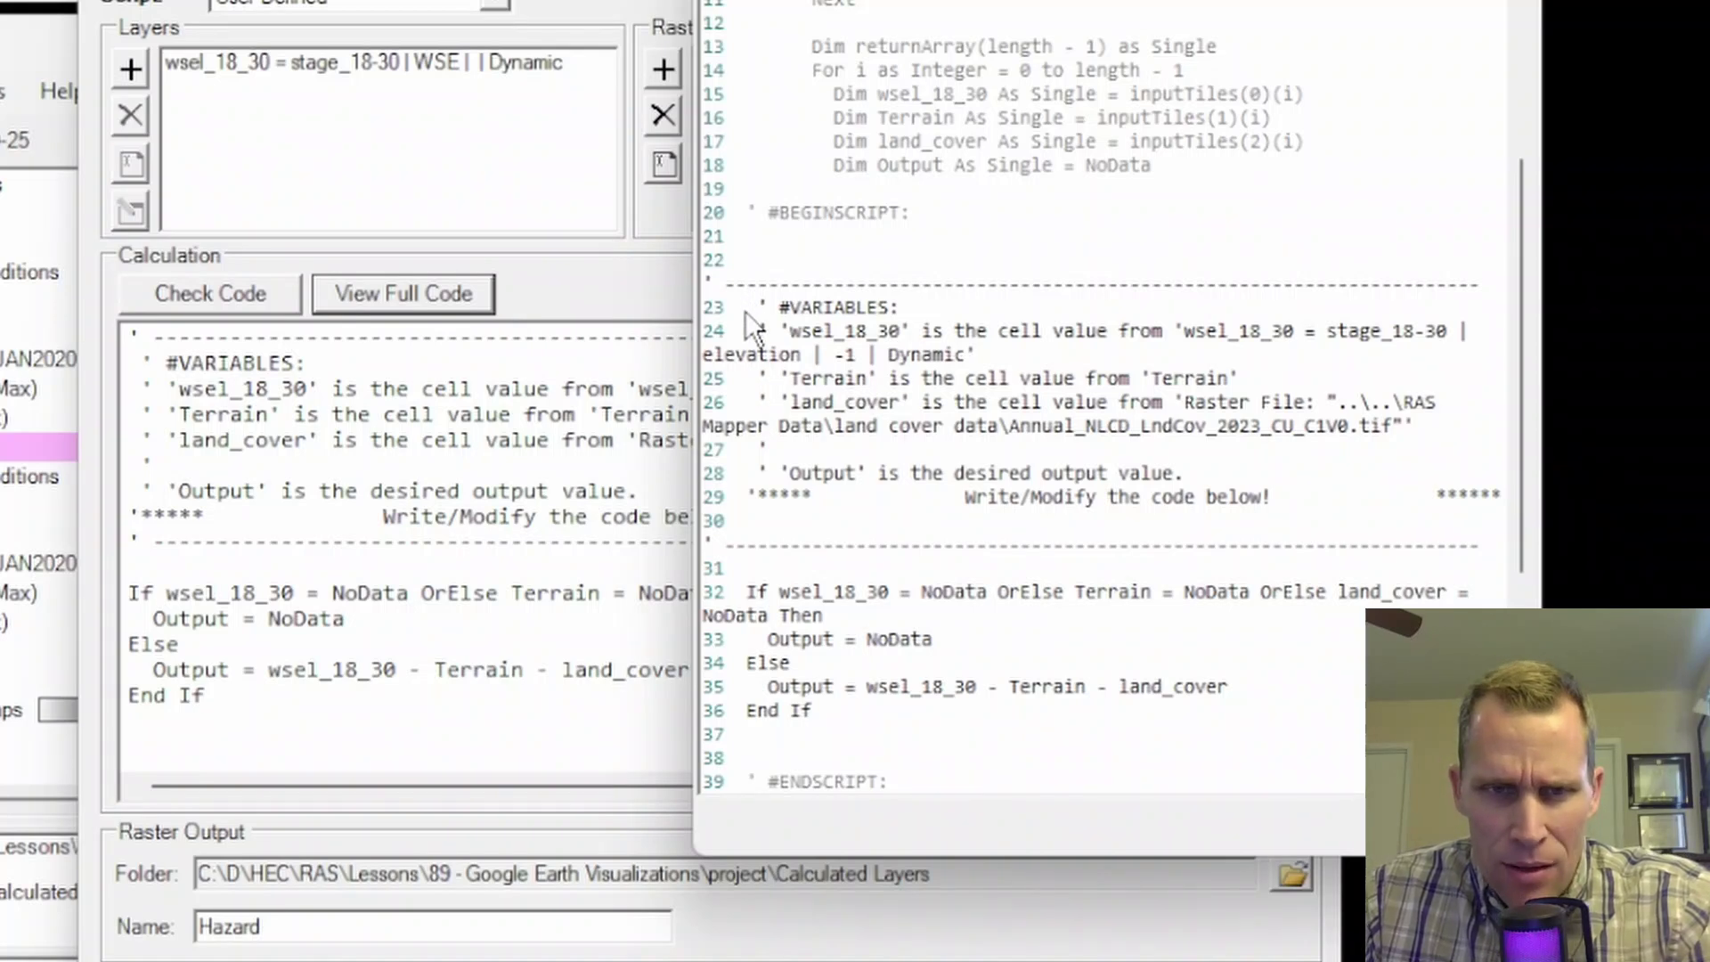
{"action": "scroll", "coordinate": [794, 378], "scroll_direction": "down", "scroll_amount": 2}
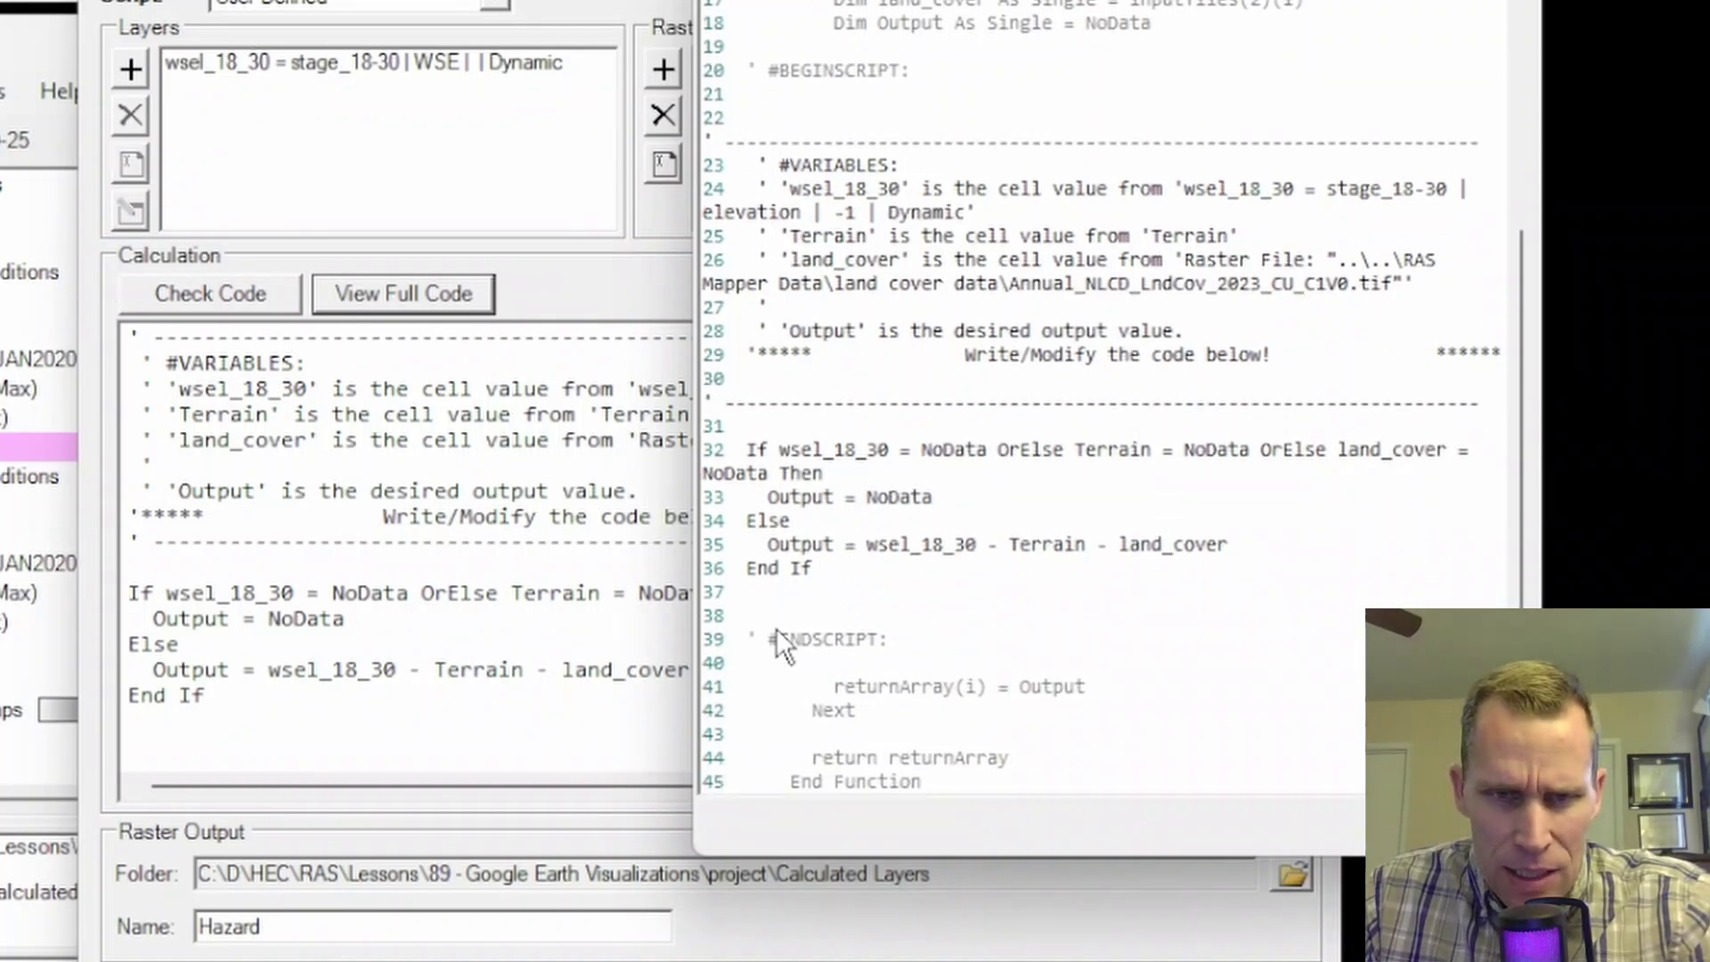
{"action": "scroll", "coordinate": [823, 568], "scroll_direction": "down", "scroll_amount": 3}
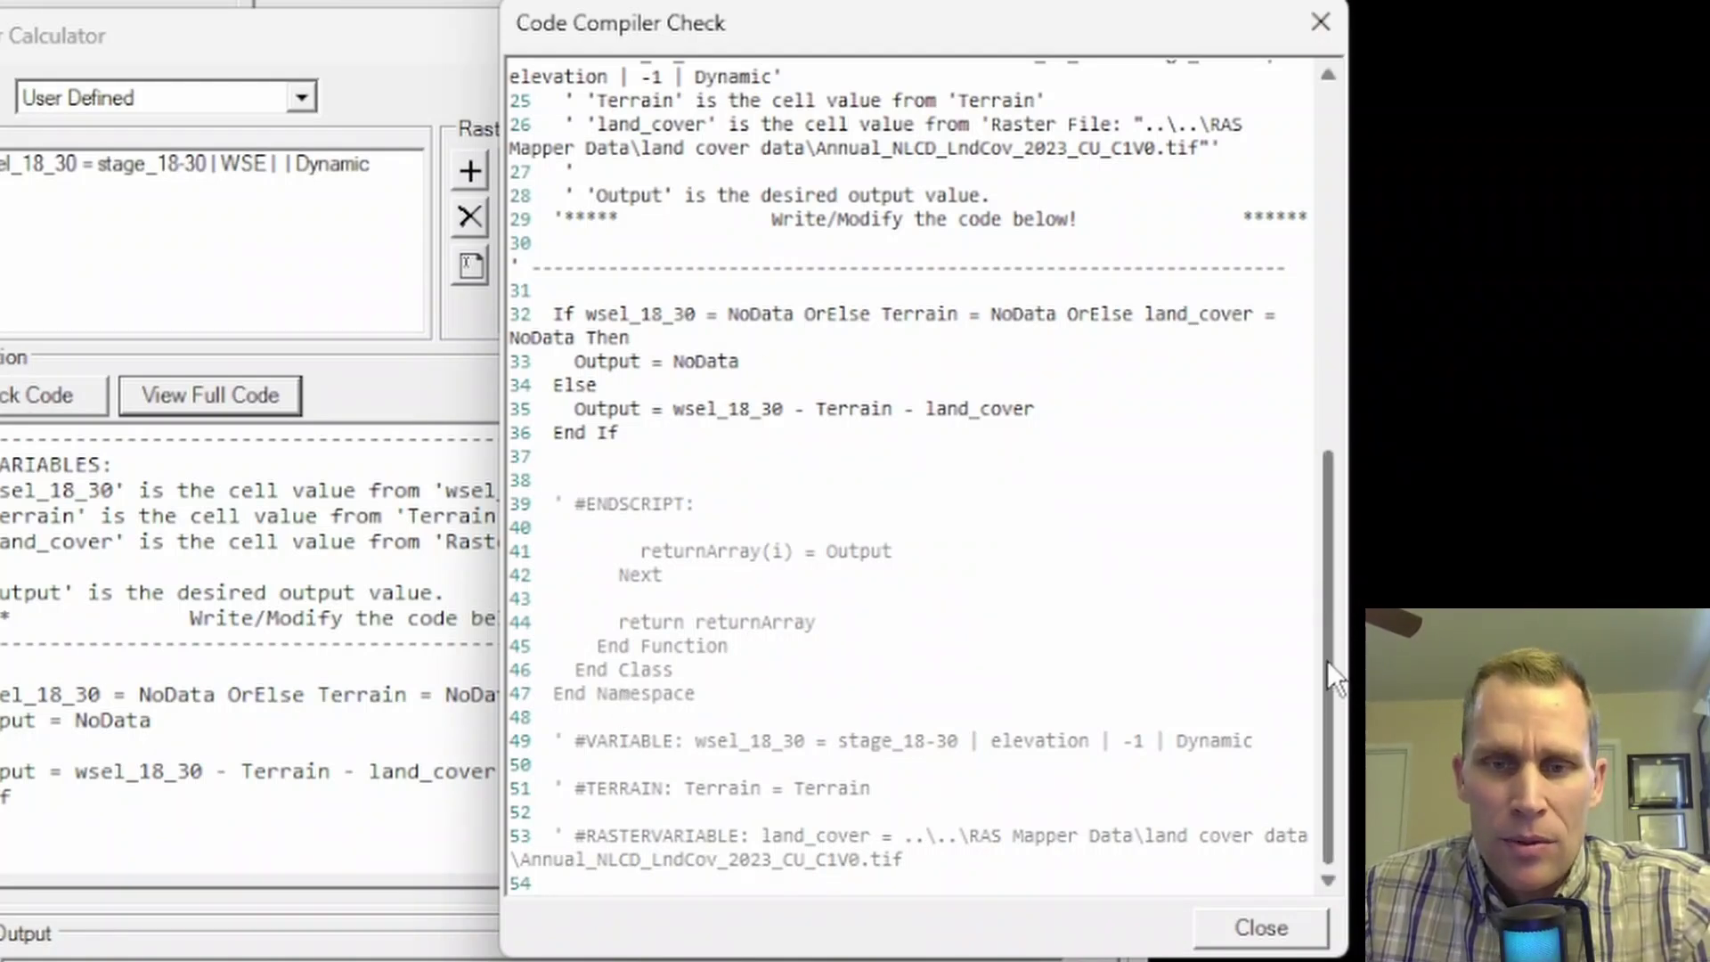
{"action": "left_click_drag", "start_coordinate": [1327, 660], "coordinate": [1264, 179]}
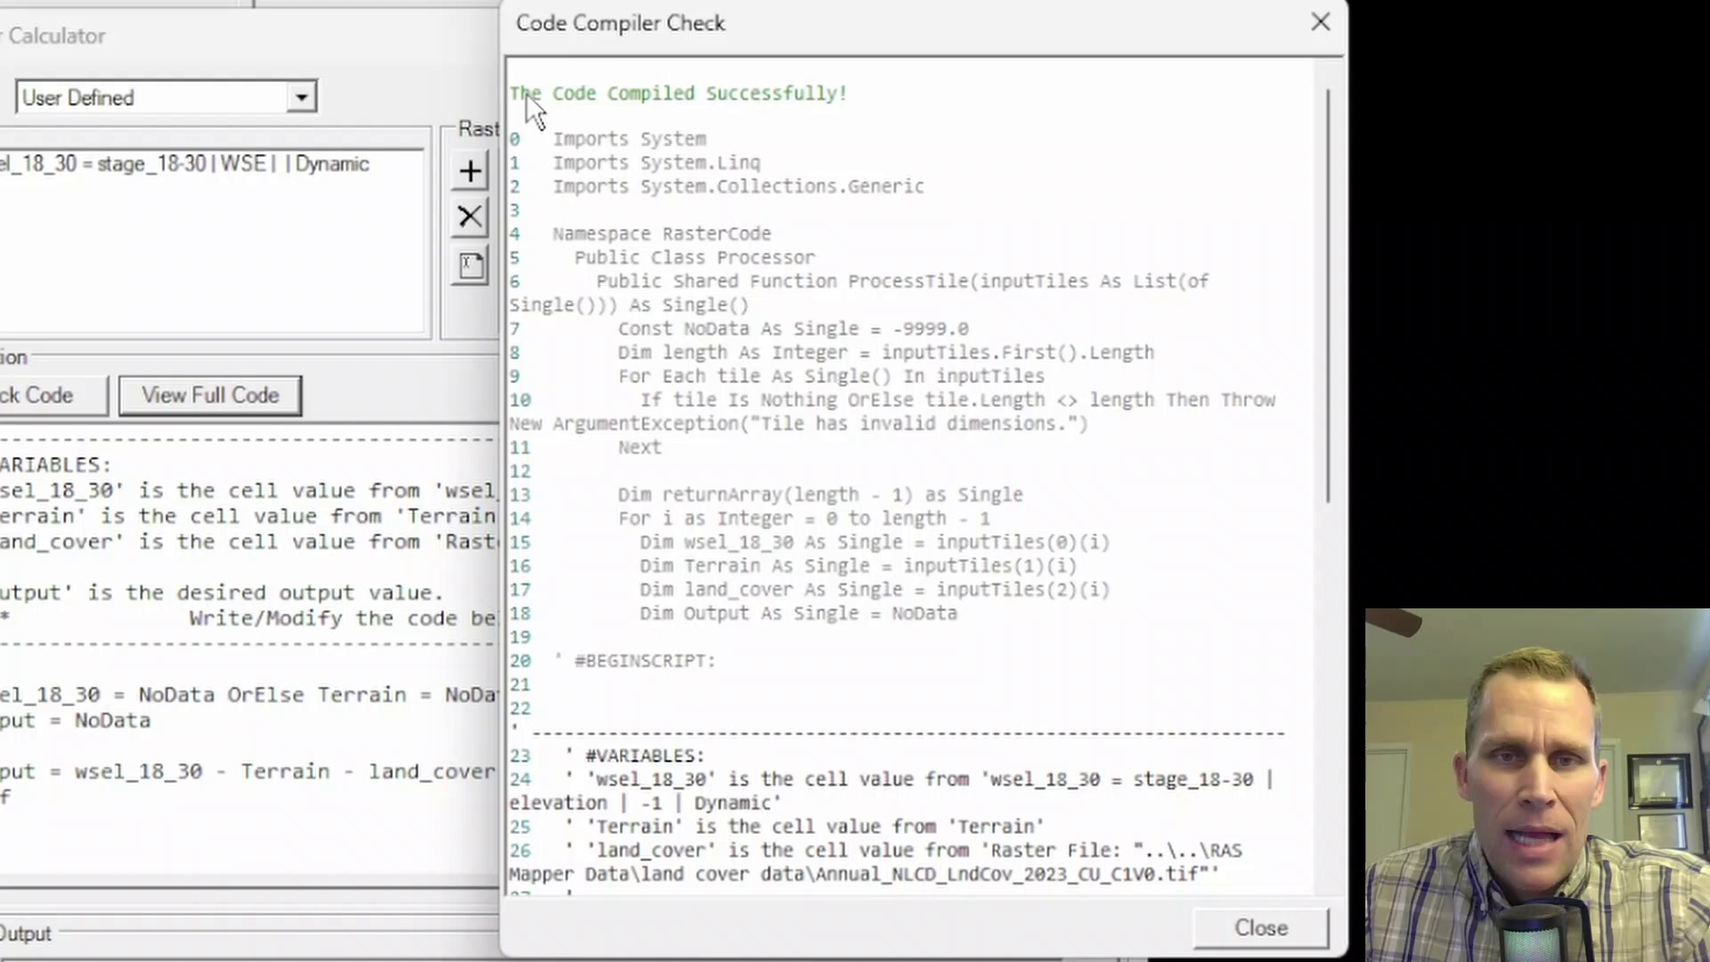
{"action": "left_click_drag", "start_coordinate": [527, 93], "coordinate": [823, 96]}
{"action": "left_click", "coordinate": [800, 153]}
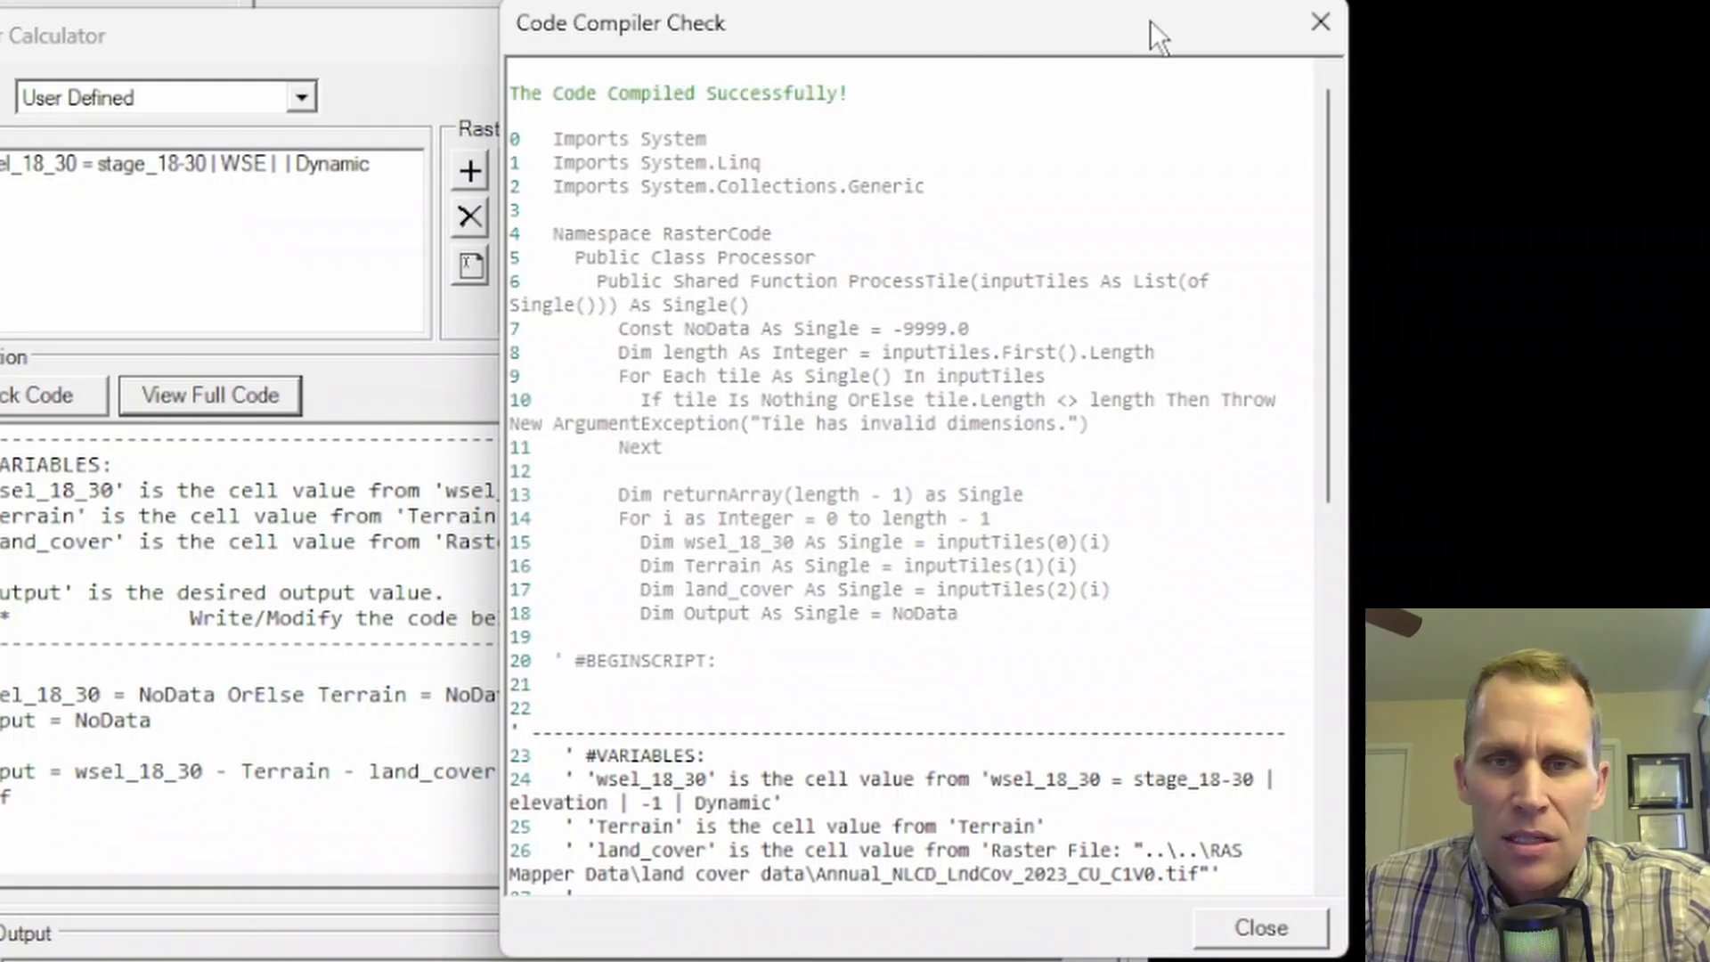
Step: Misspell the Output line's land_cover as land_coverdddd
{"action": "left_click", "coordinate": [1320, 21]}
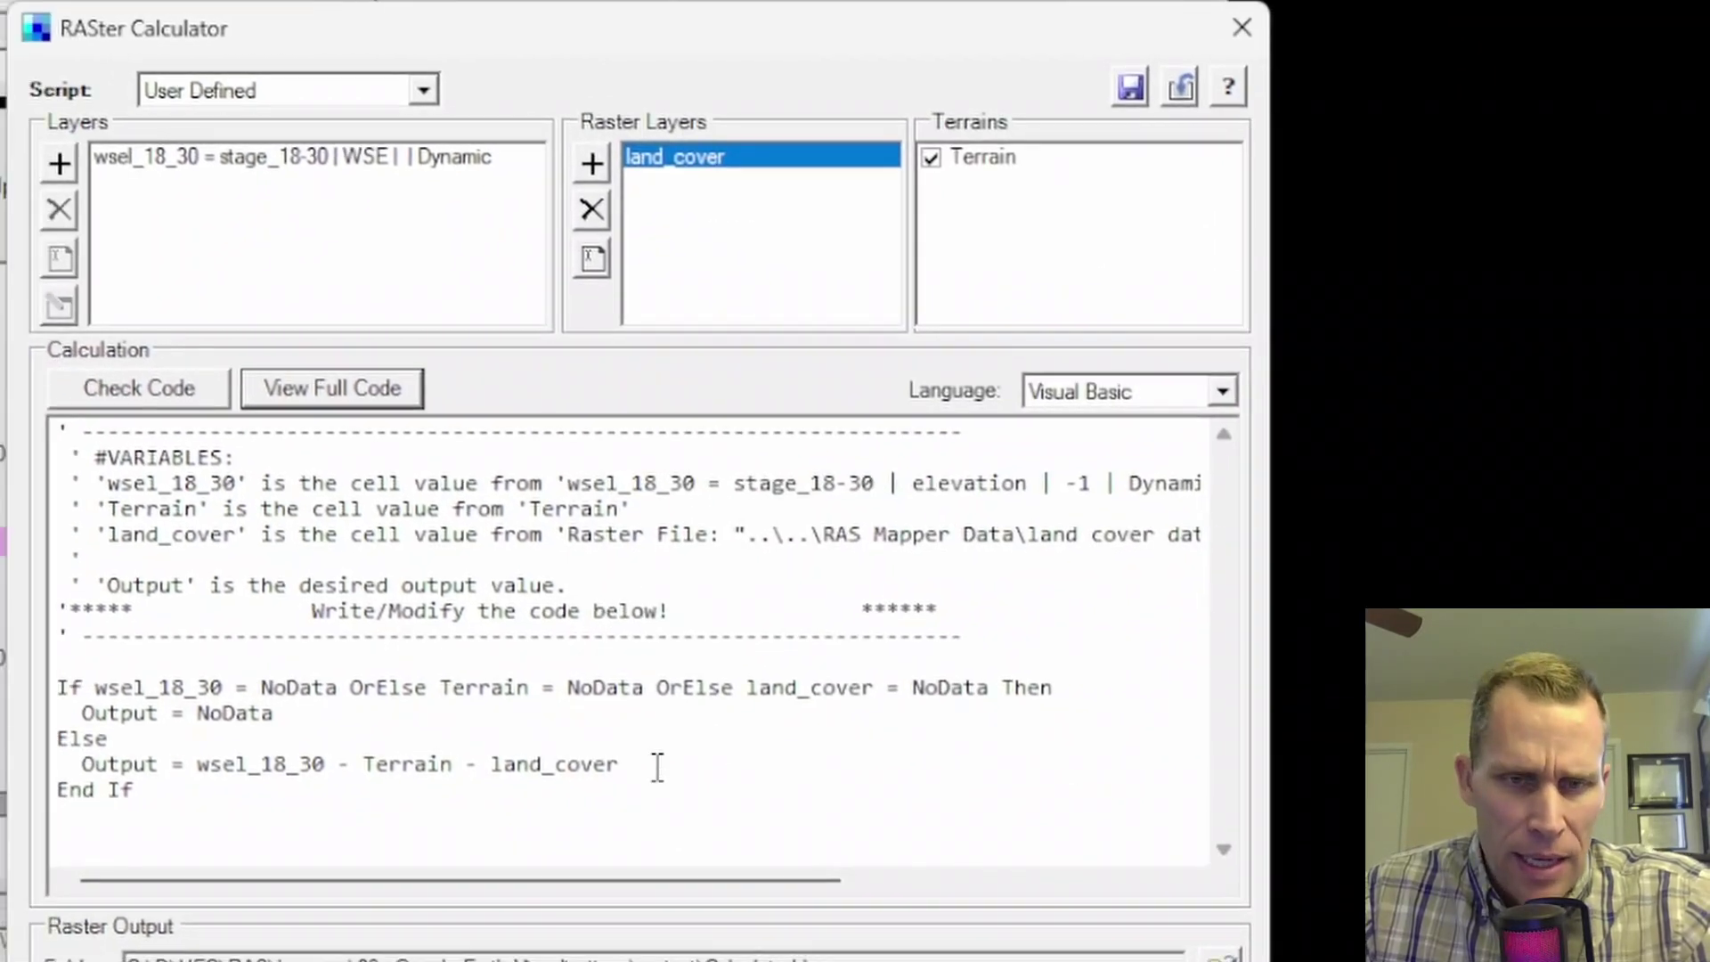
{"action": "left_click", "coordinate": [657, 768]}
{"action": "type", "text": "dddd"}
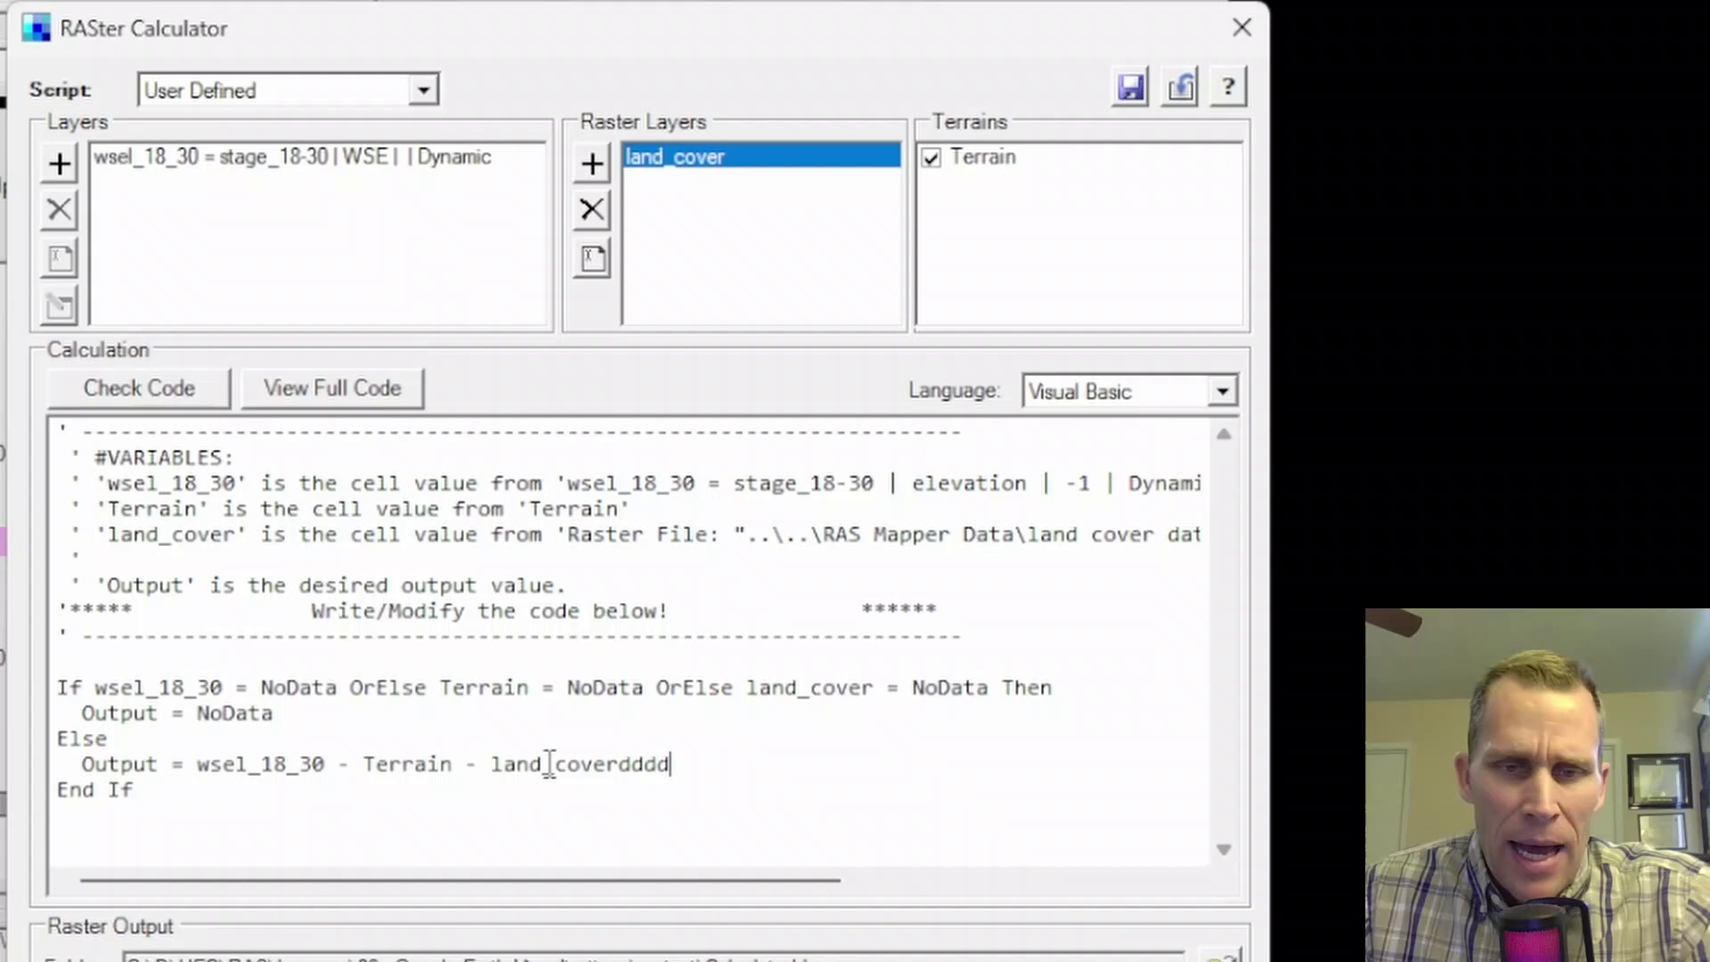
{"action": "left_click_drag", "start_coordinate": [490, 764], "coordinate": [694, 759]}
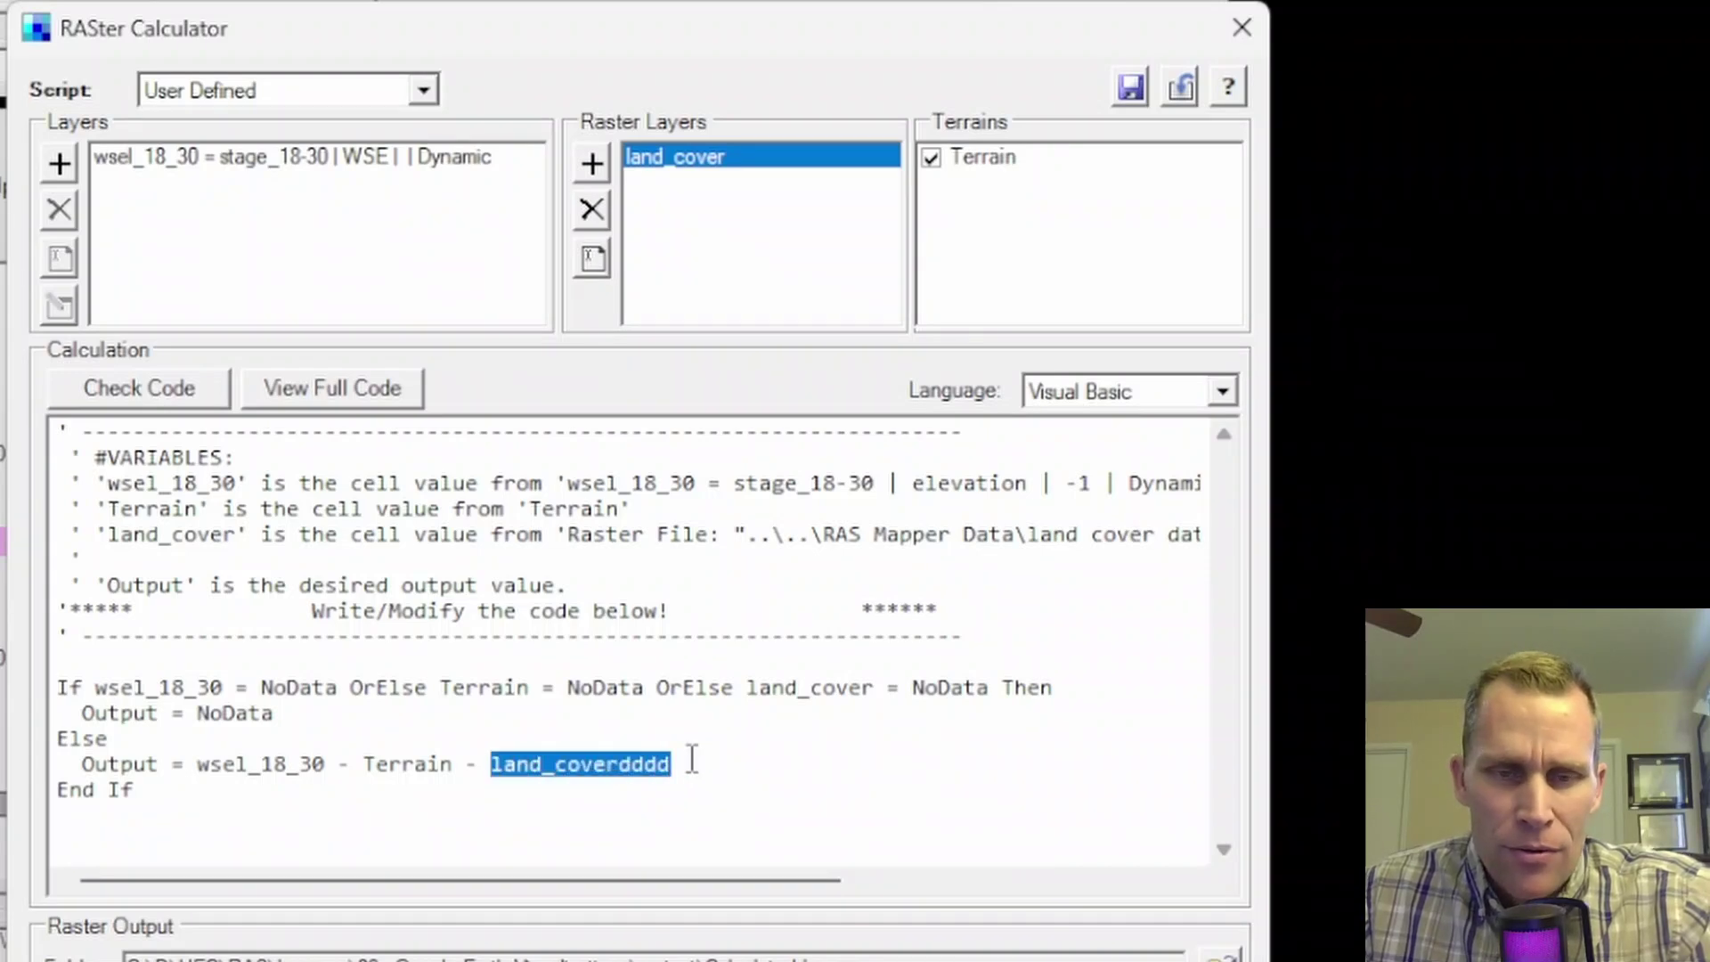
{"action": "left_click", "coordinate": [692, 758]}
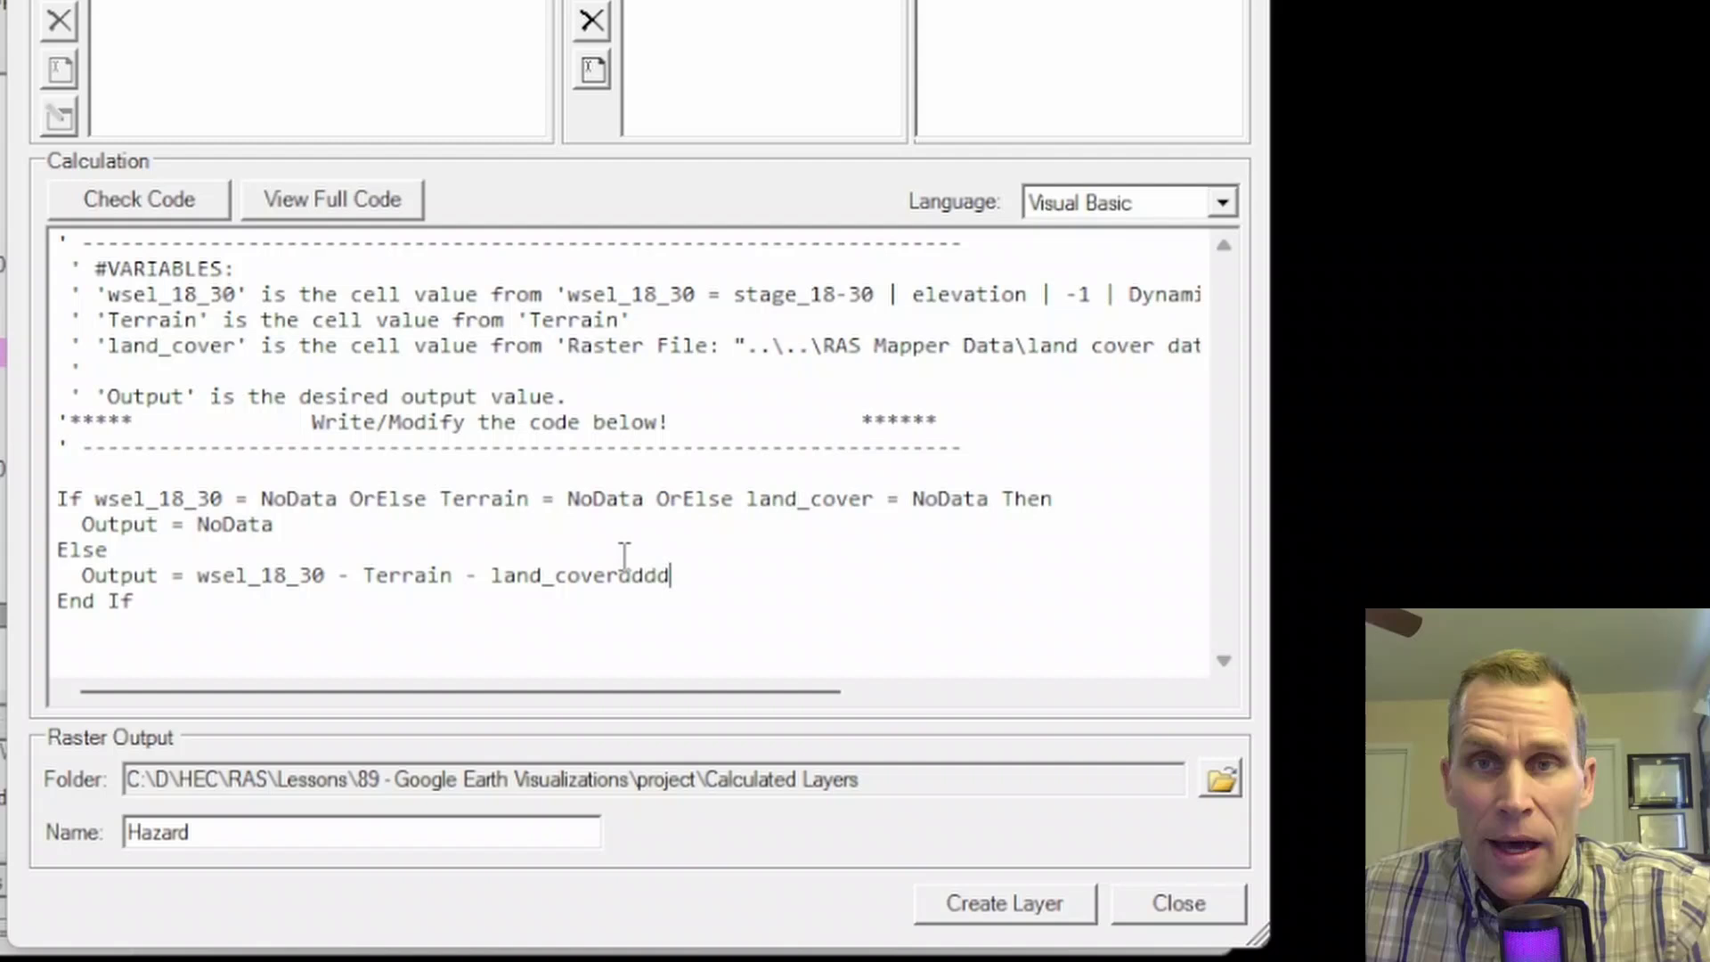
Step: Check the code, read the Line 35 undeclared-name error, then restore land_cover
{"action": "left_click", "coordinate": [151, 210]}
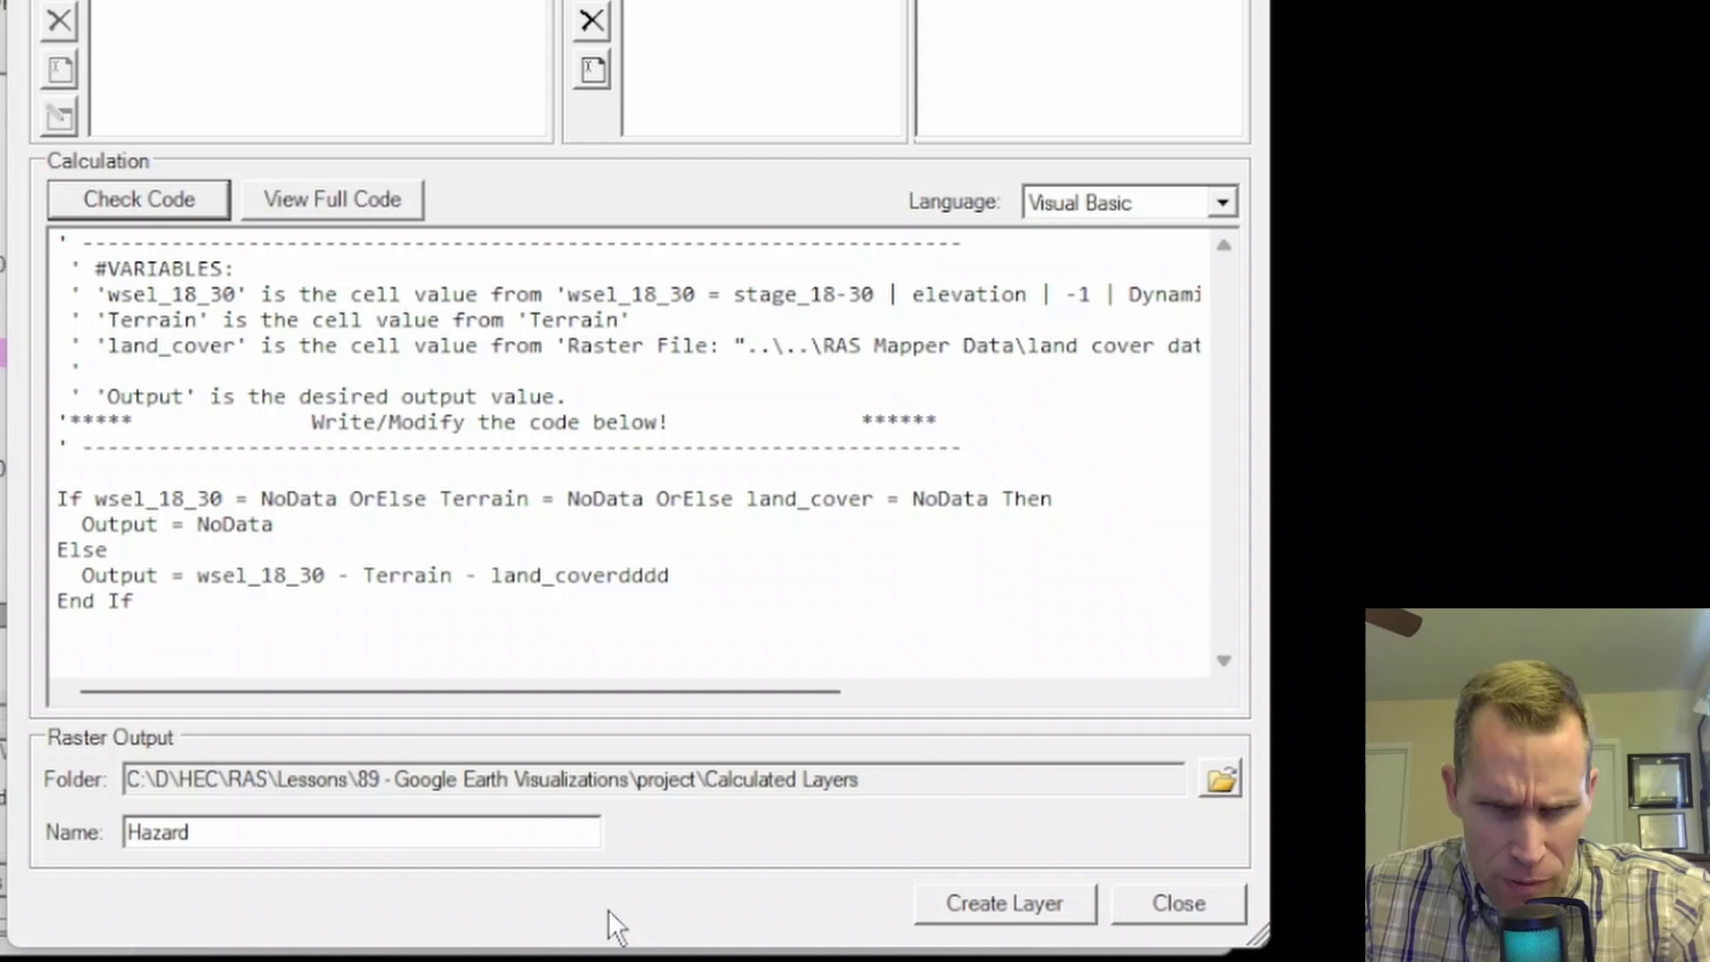
{"action": "left_click", "coordinate": [187, 210]}
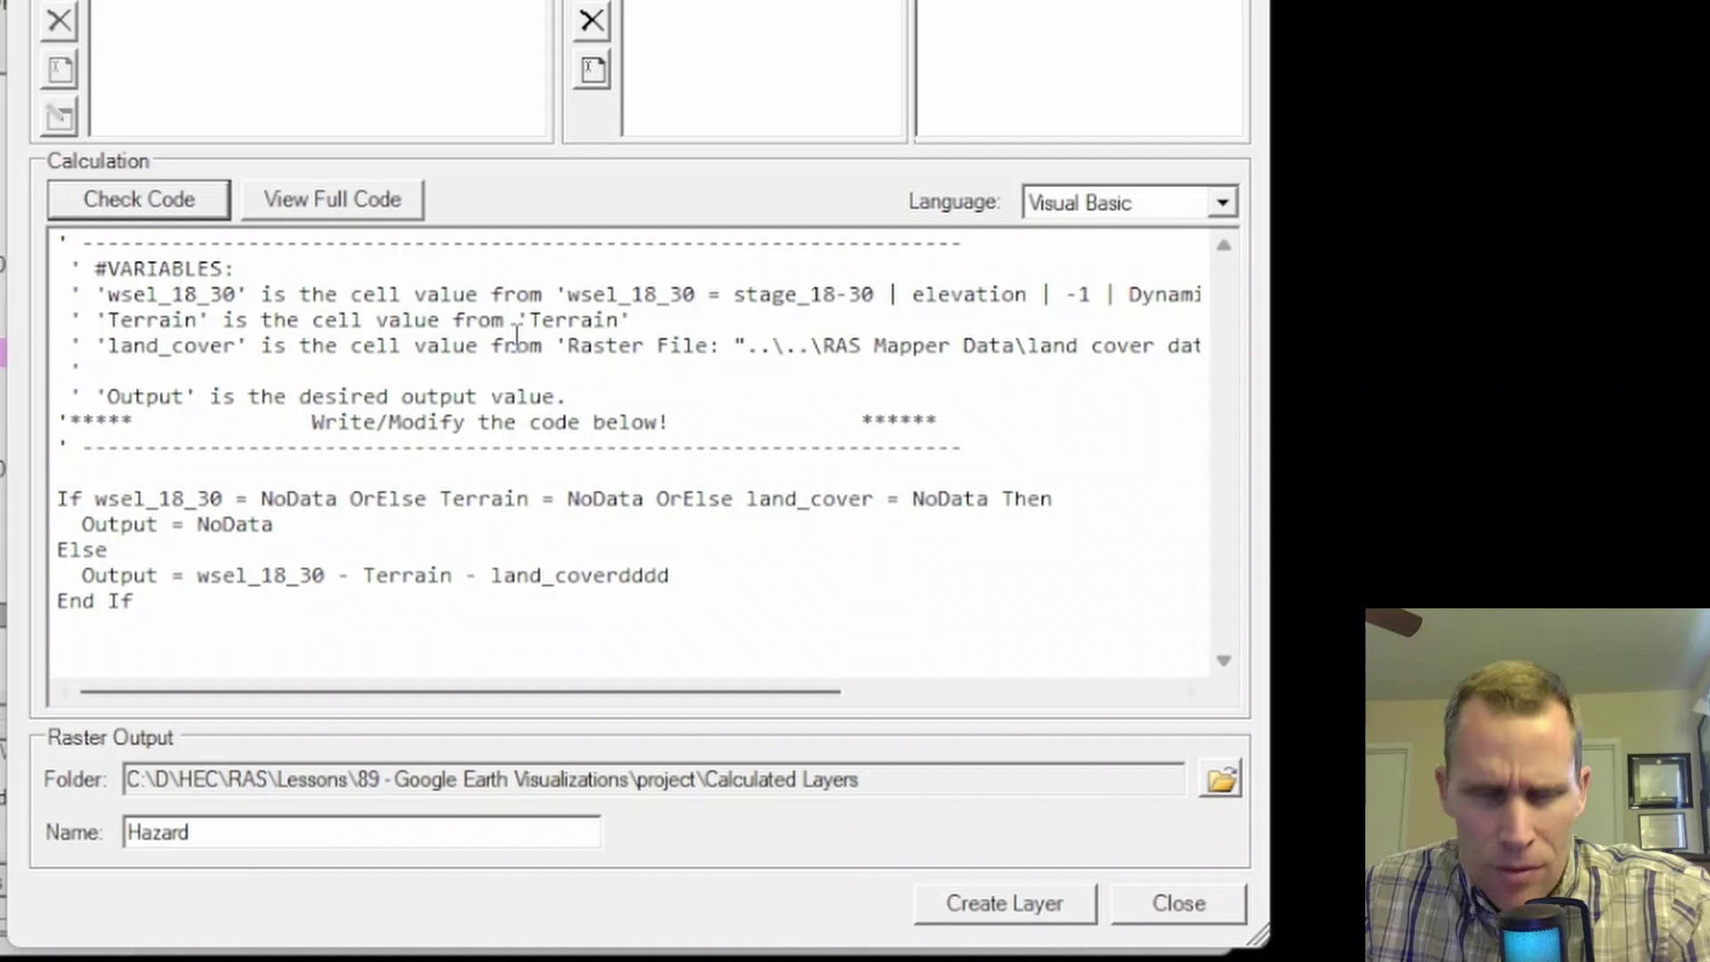
{"action": "left_click", "coordinate": [307, 201]}
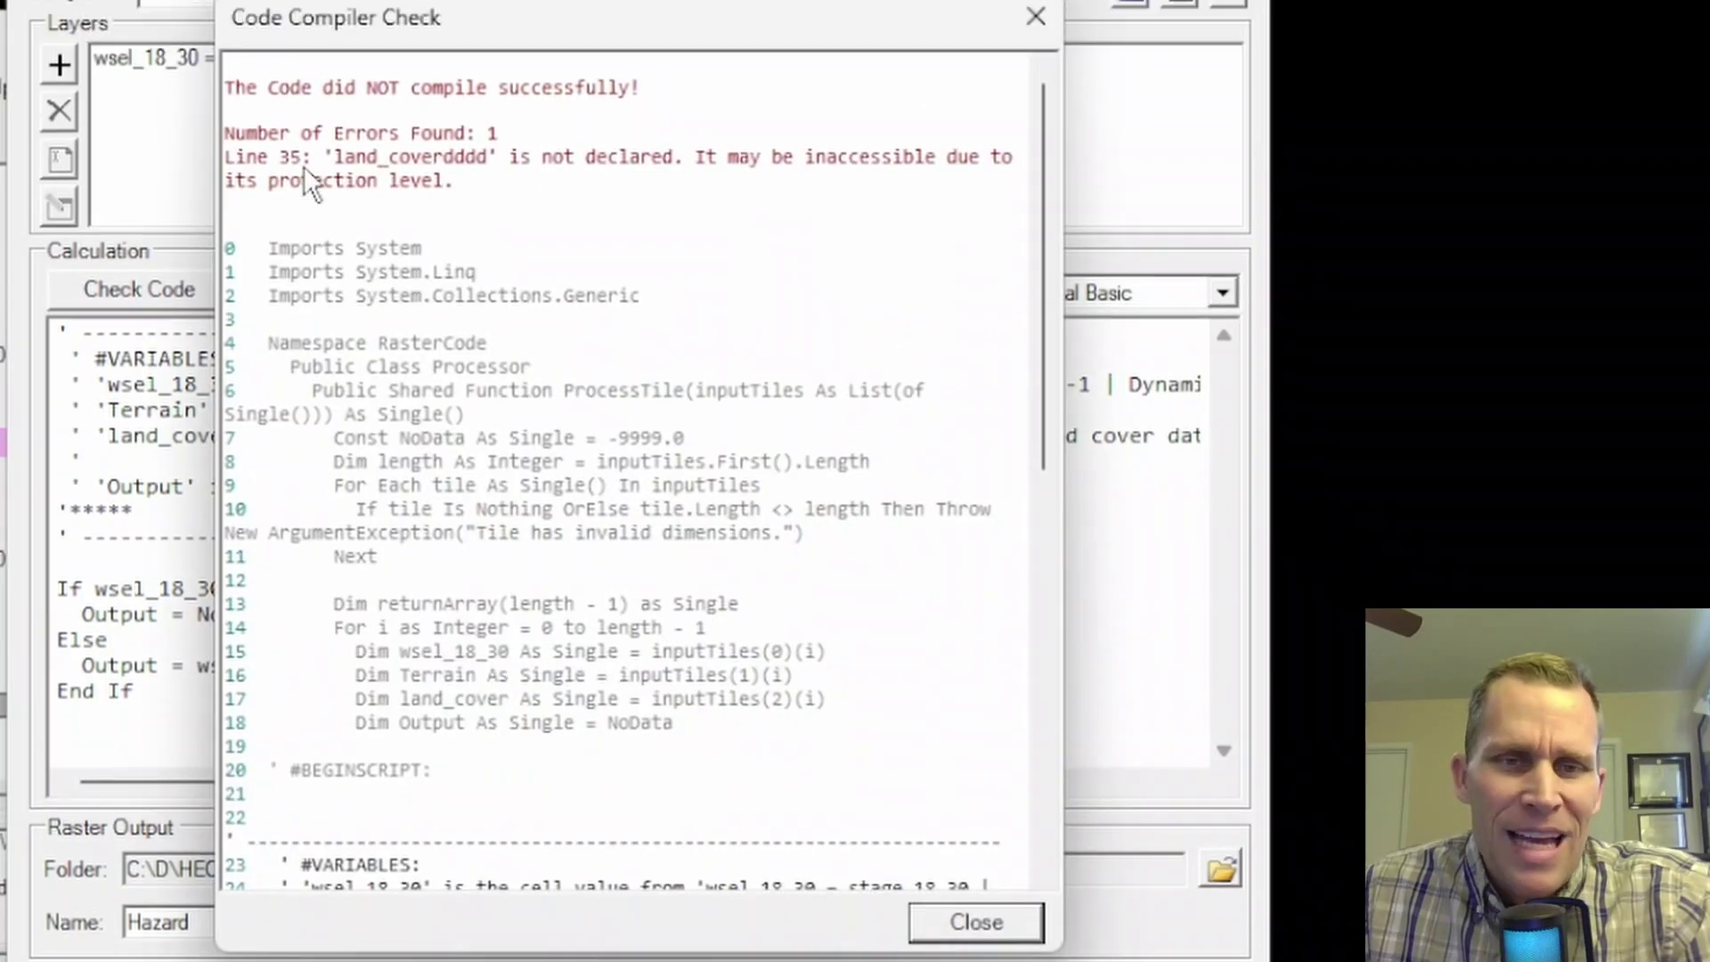
{"action": "left_click_drag", "start_coordinate": [456, 118], "coordinate": [212, 80]}
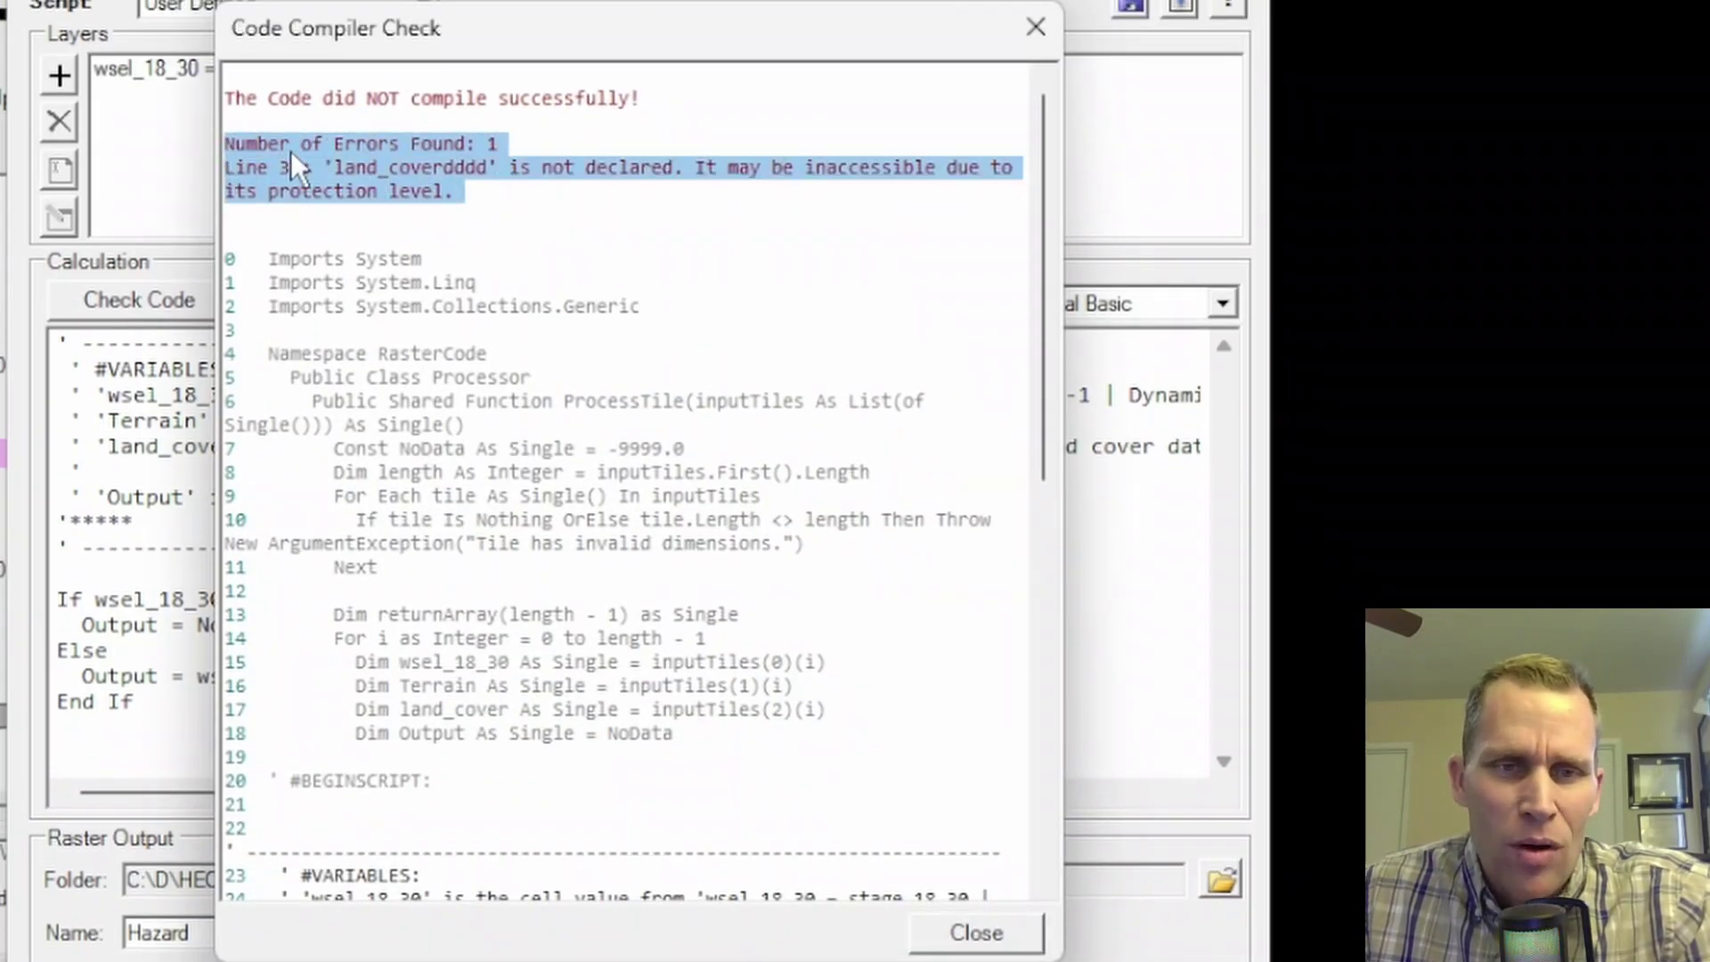
{"action": "left_click_drag", "start_coordinate": [225, 168], "coordinate": [403, 157]}
{"action": "double_click", "coordinate": [445, 167]}
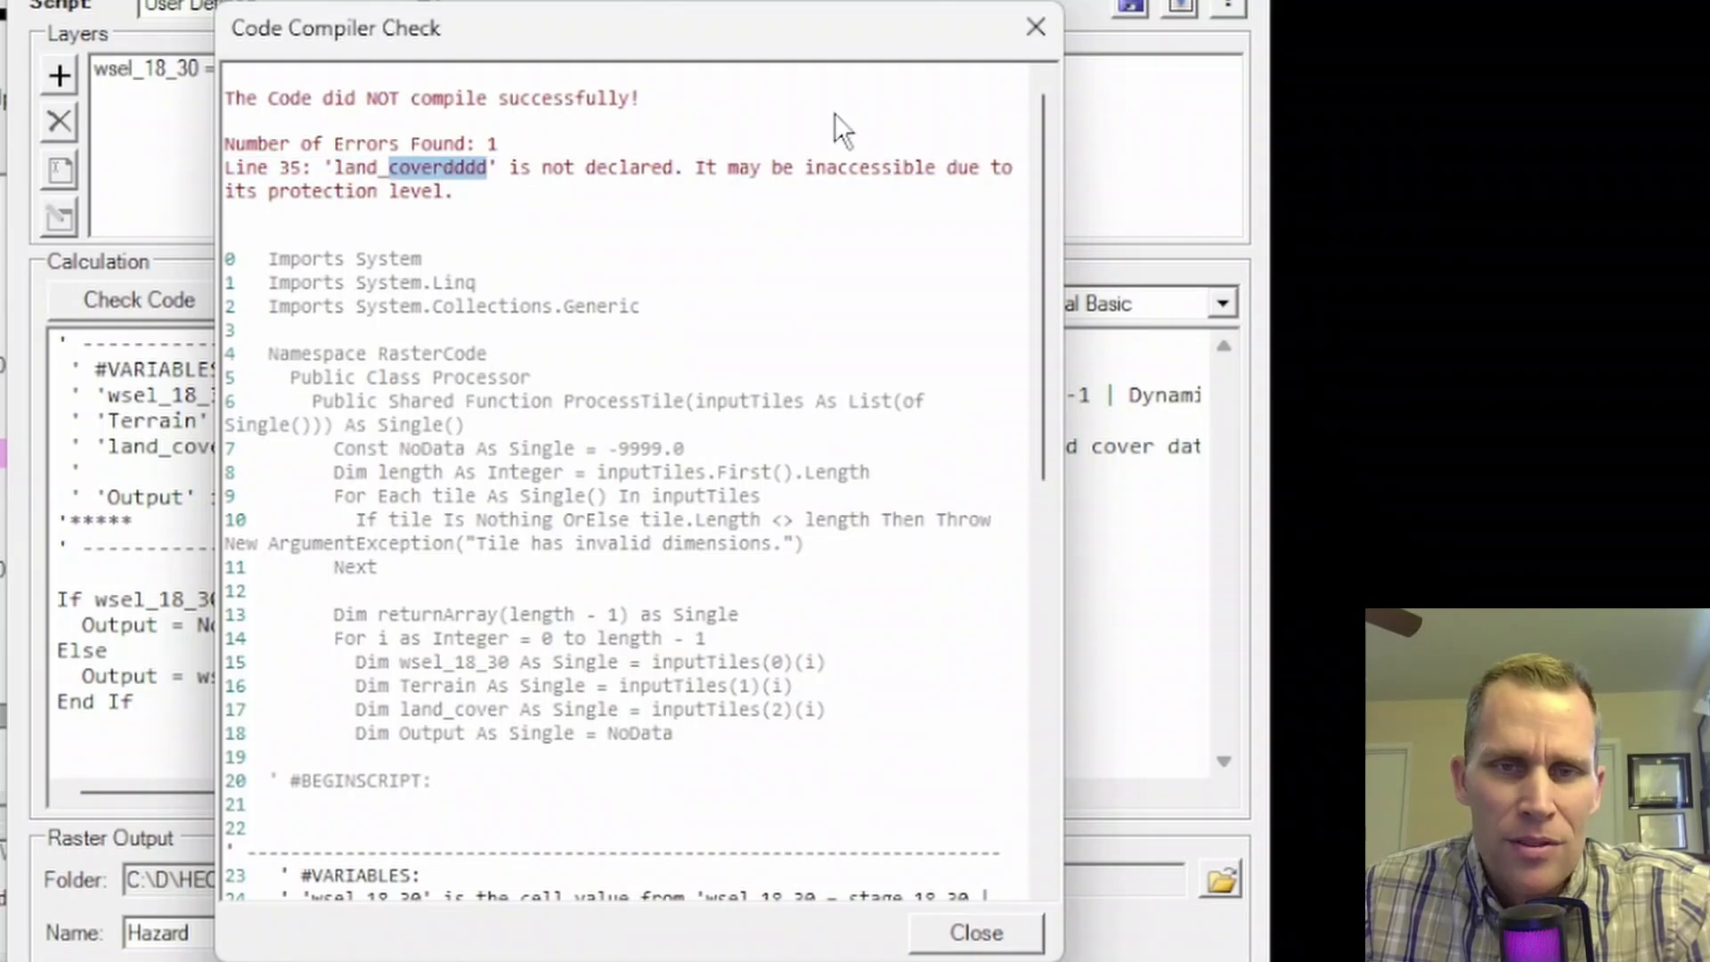
{"action": "left_click", "coordinate": [1035, 34]}
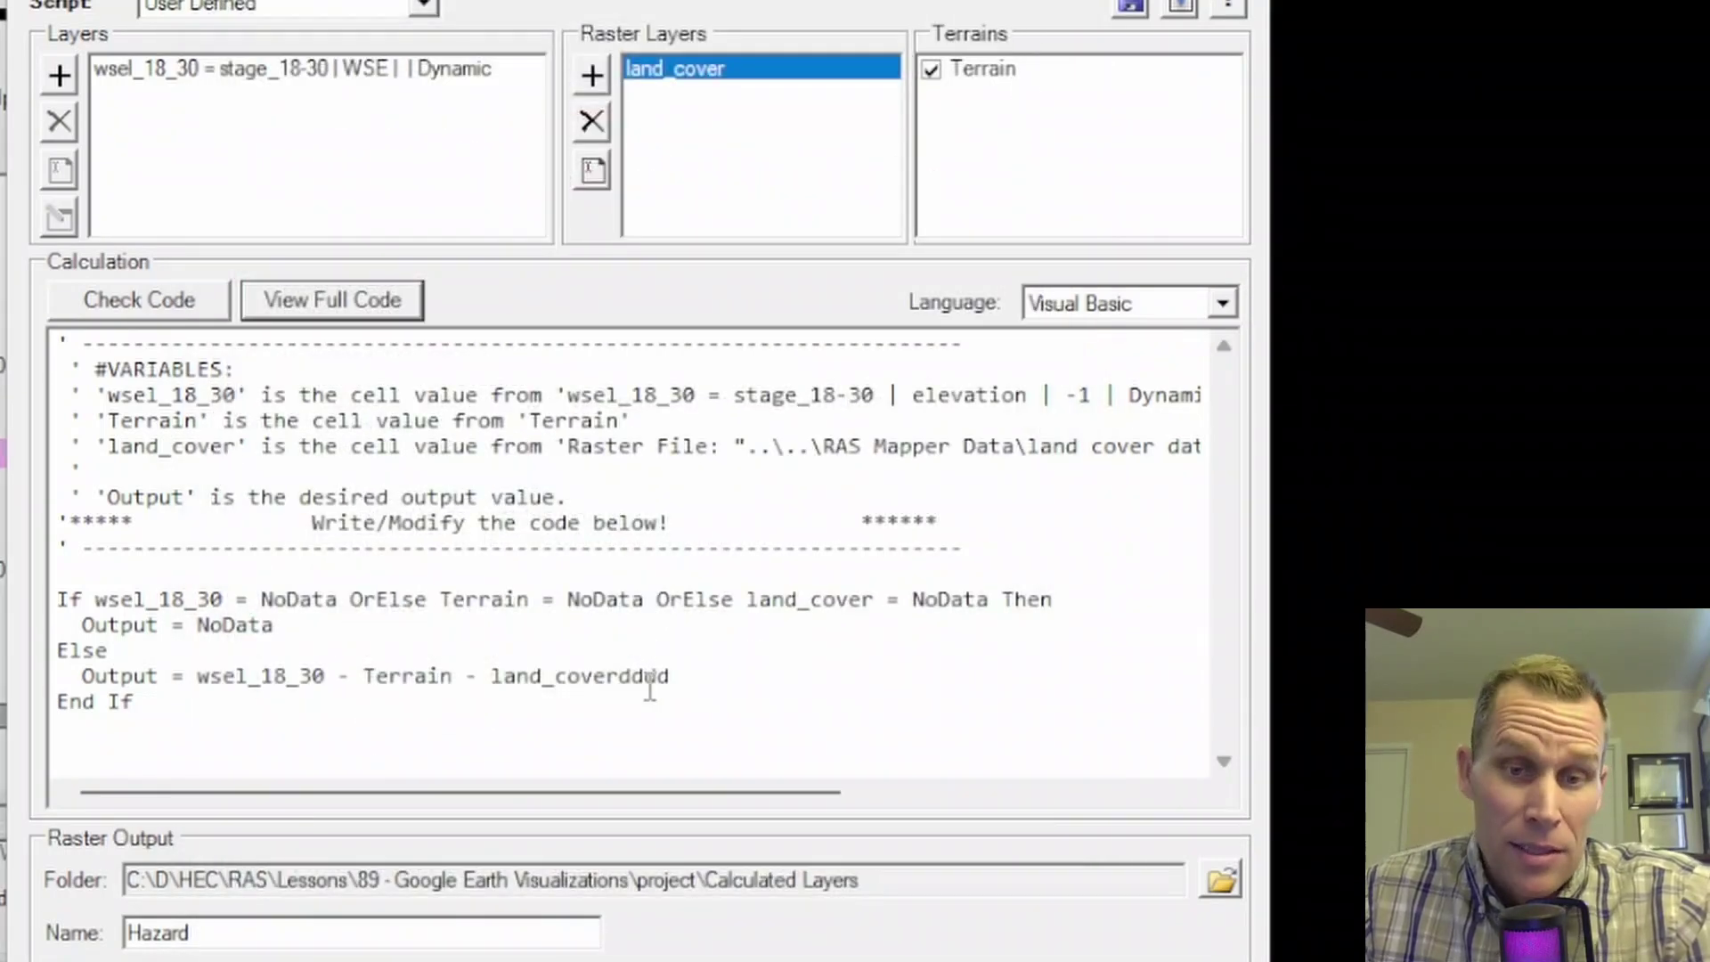
{"action": "left_click", "coordinate": [705, 674]}
{"action": "key", "text": "BackSpace"}
{"action": "key", "text": "BackSpace"}
{"action": "key", "text": "BackSpace"}
{"action": "key", "text": "BackSpace"}
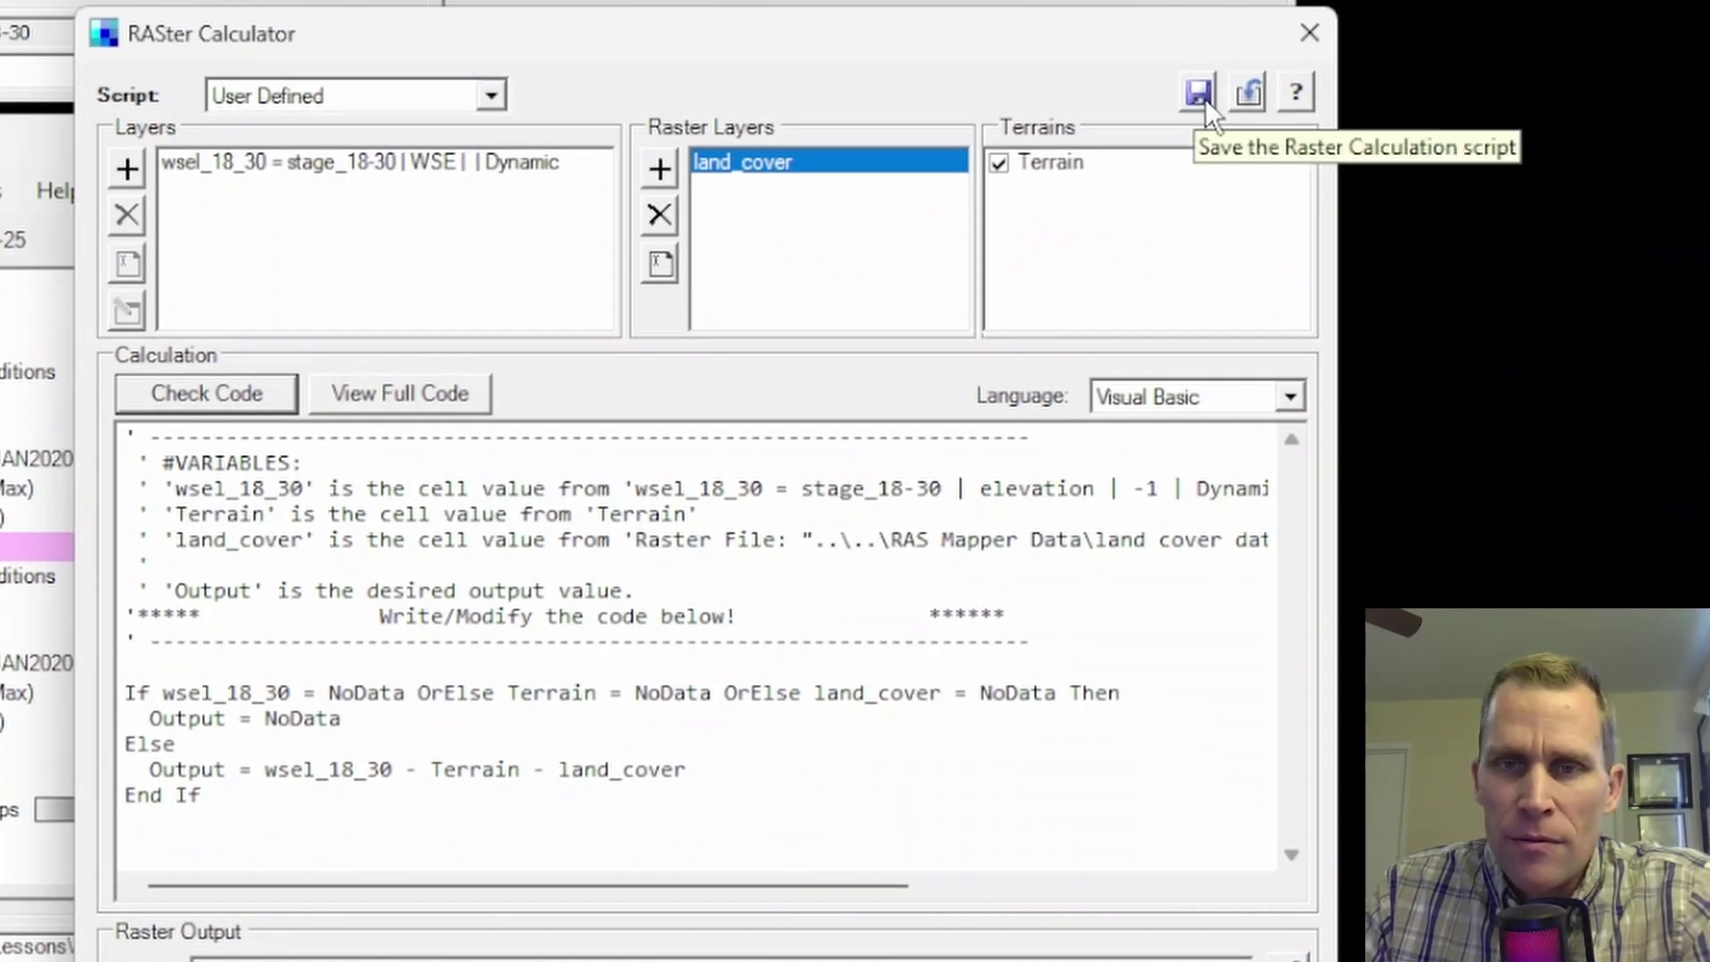
Step: Open the RASter Calculator help and browse topics from arithmetic operators to the hazard classification example
{"action": "left_click", "coordinate": [1297, 94]}
{"action": "left_click_drag", "start_coordinate": [640, 0], "coordinate": [871, 160]}
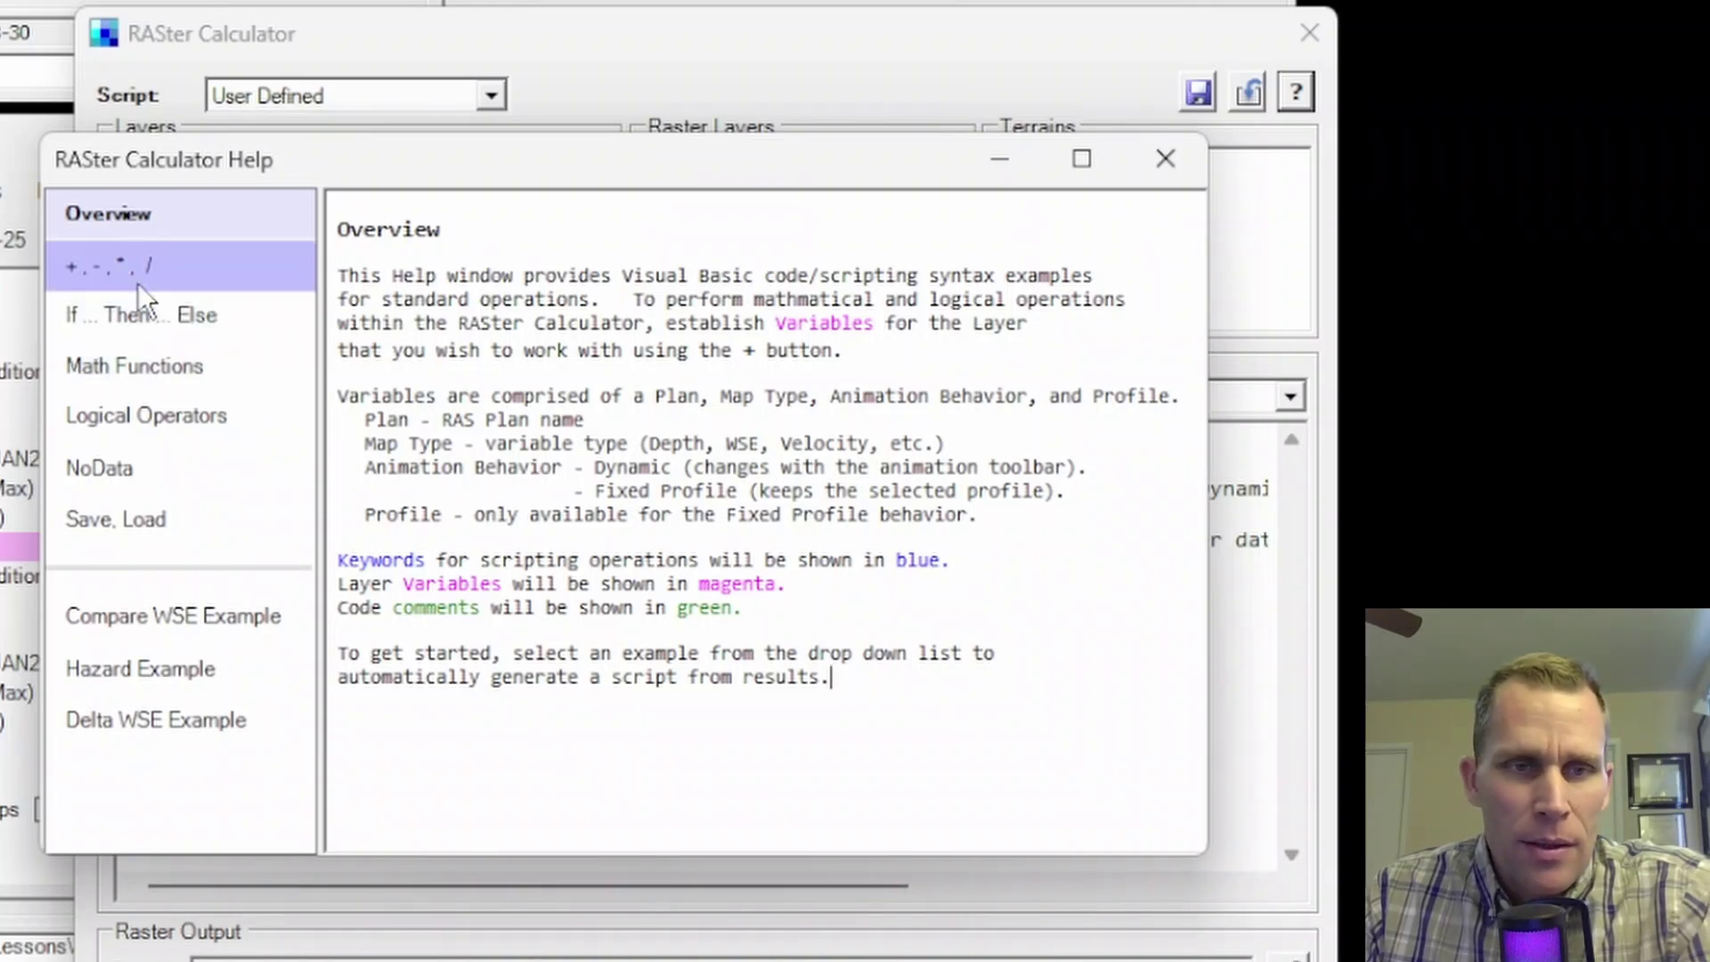
{"action": "left_click", "coordinate": [105, 264]}
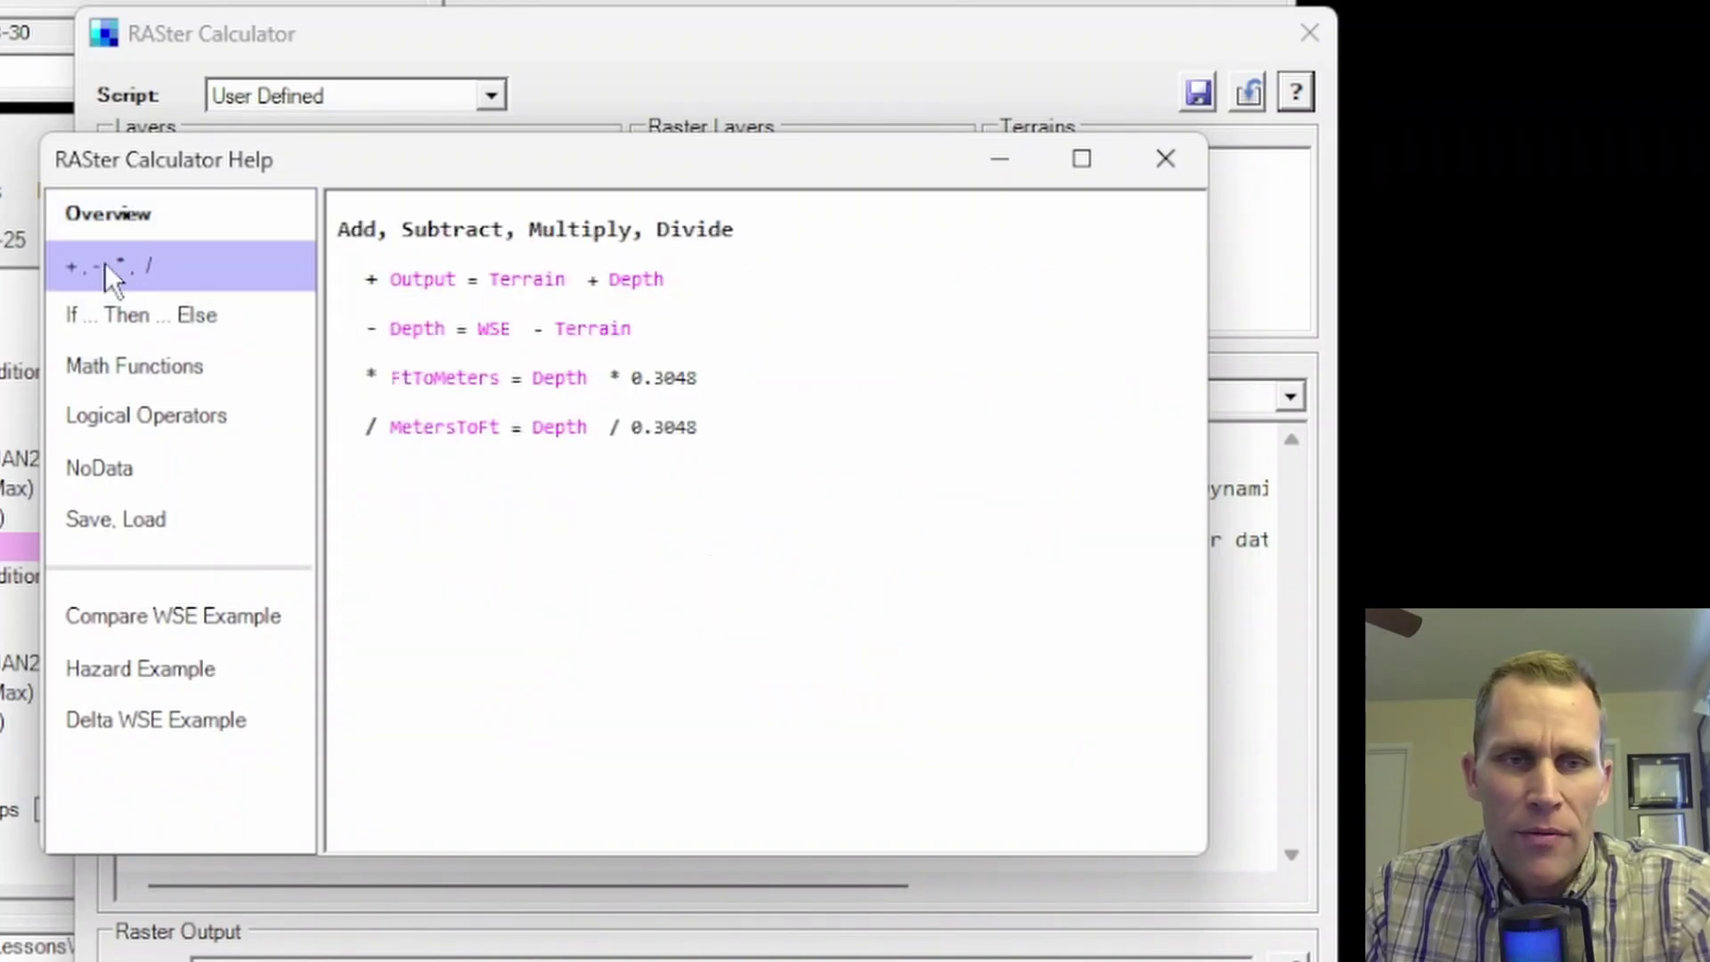
{"action": "left_click", "coordinate": [143, 315]}
{"action": "left_click", "coordinate": [168, 365]}
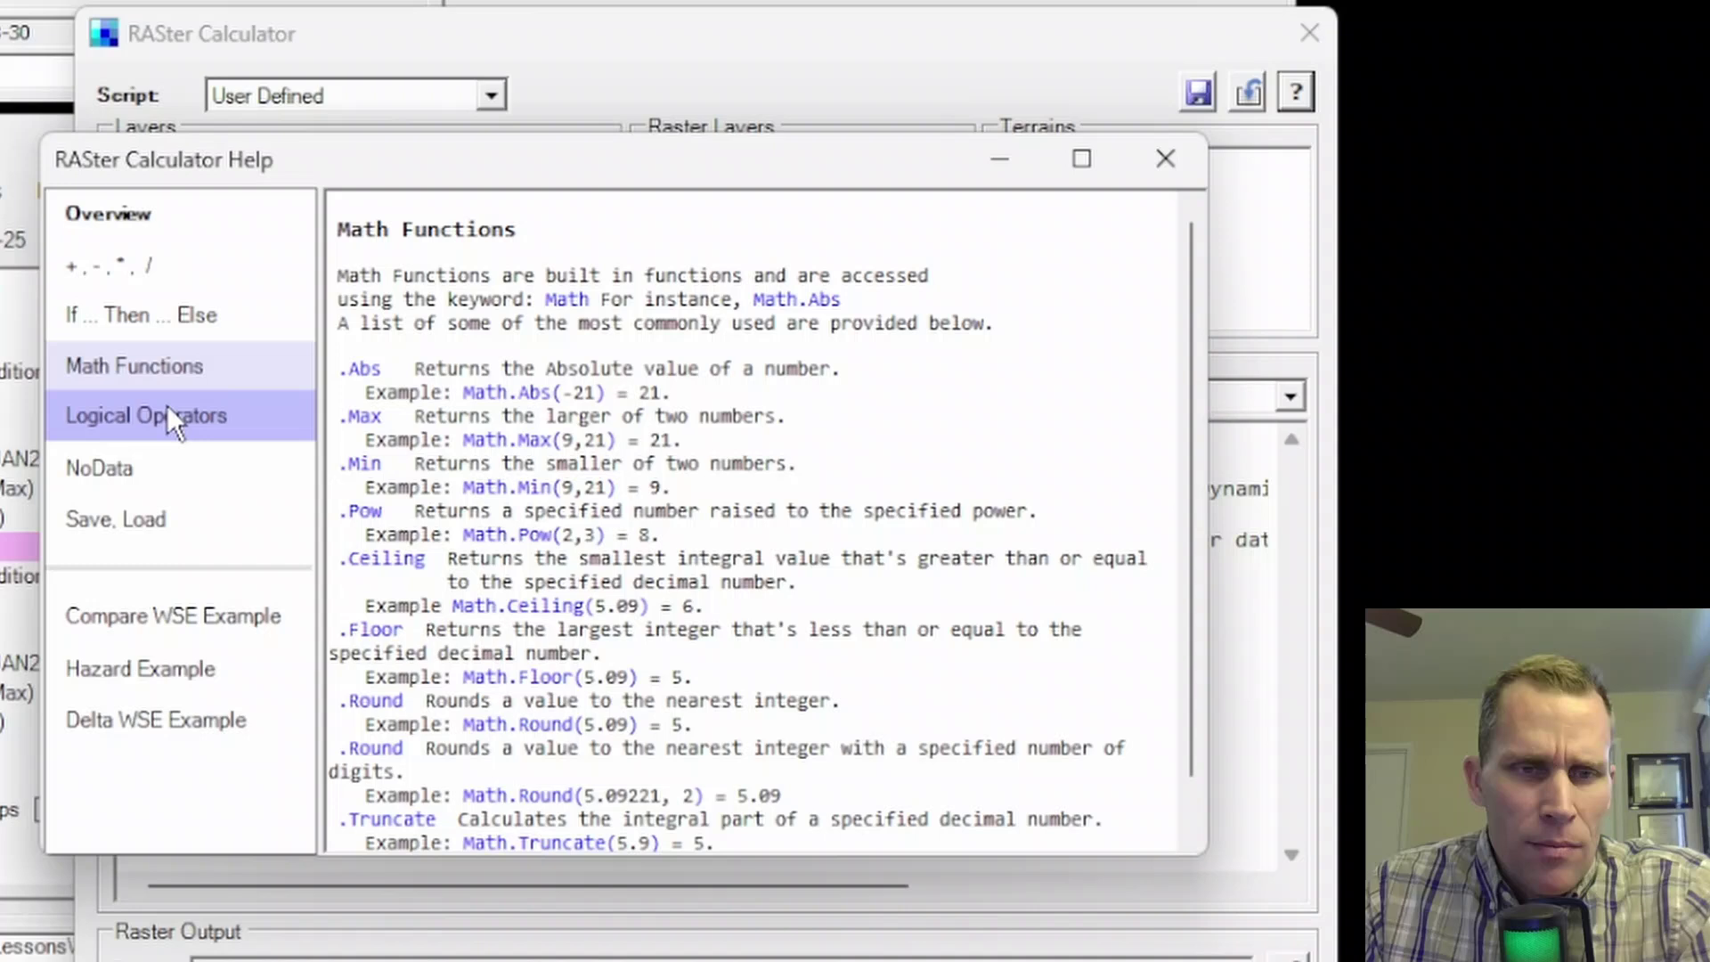
{"action": "left_click", "coordinate": [169, 413]}
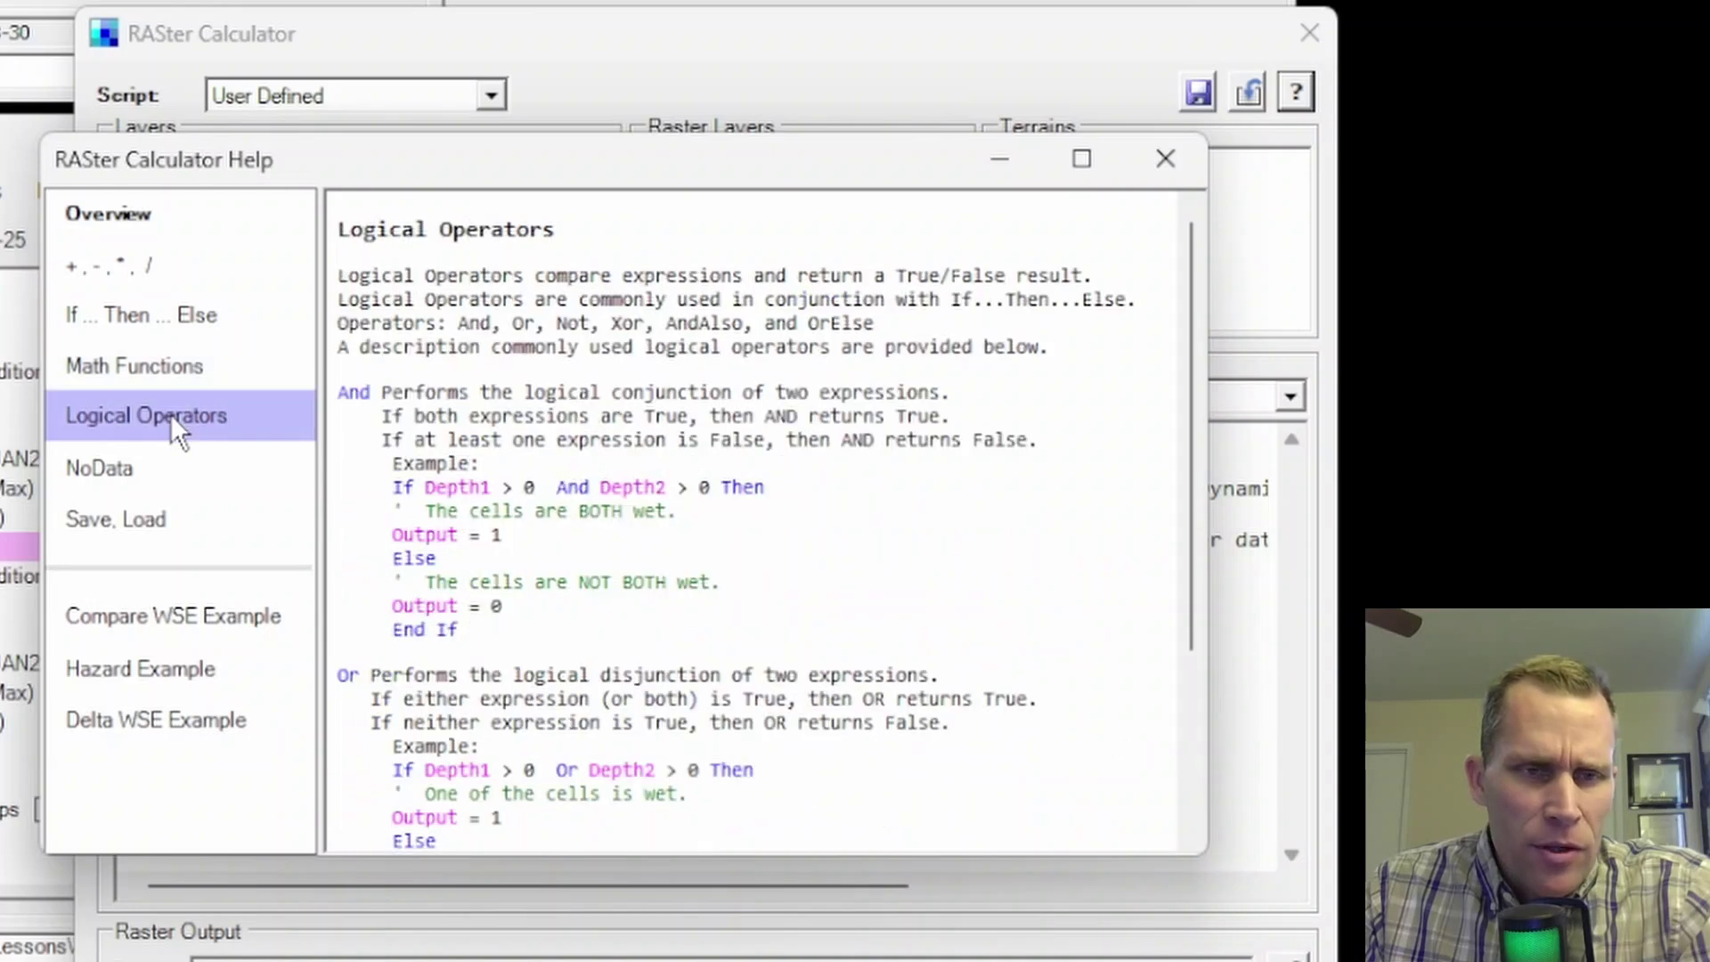
{"action": "left_click", "coordinate": [112, 466]}
{"action": "left_click", "coordinate": [149, 520]}
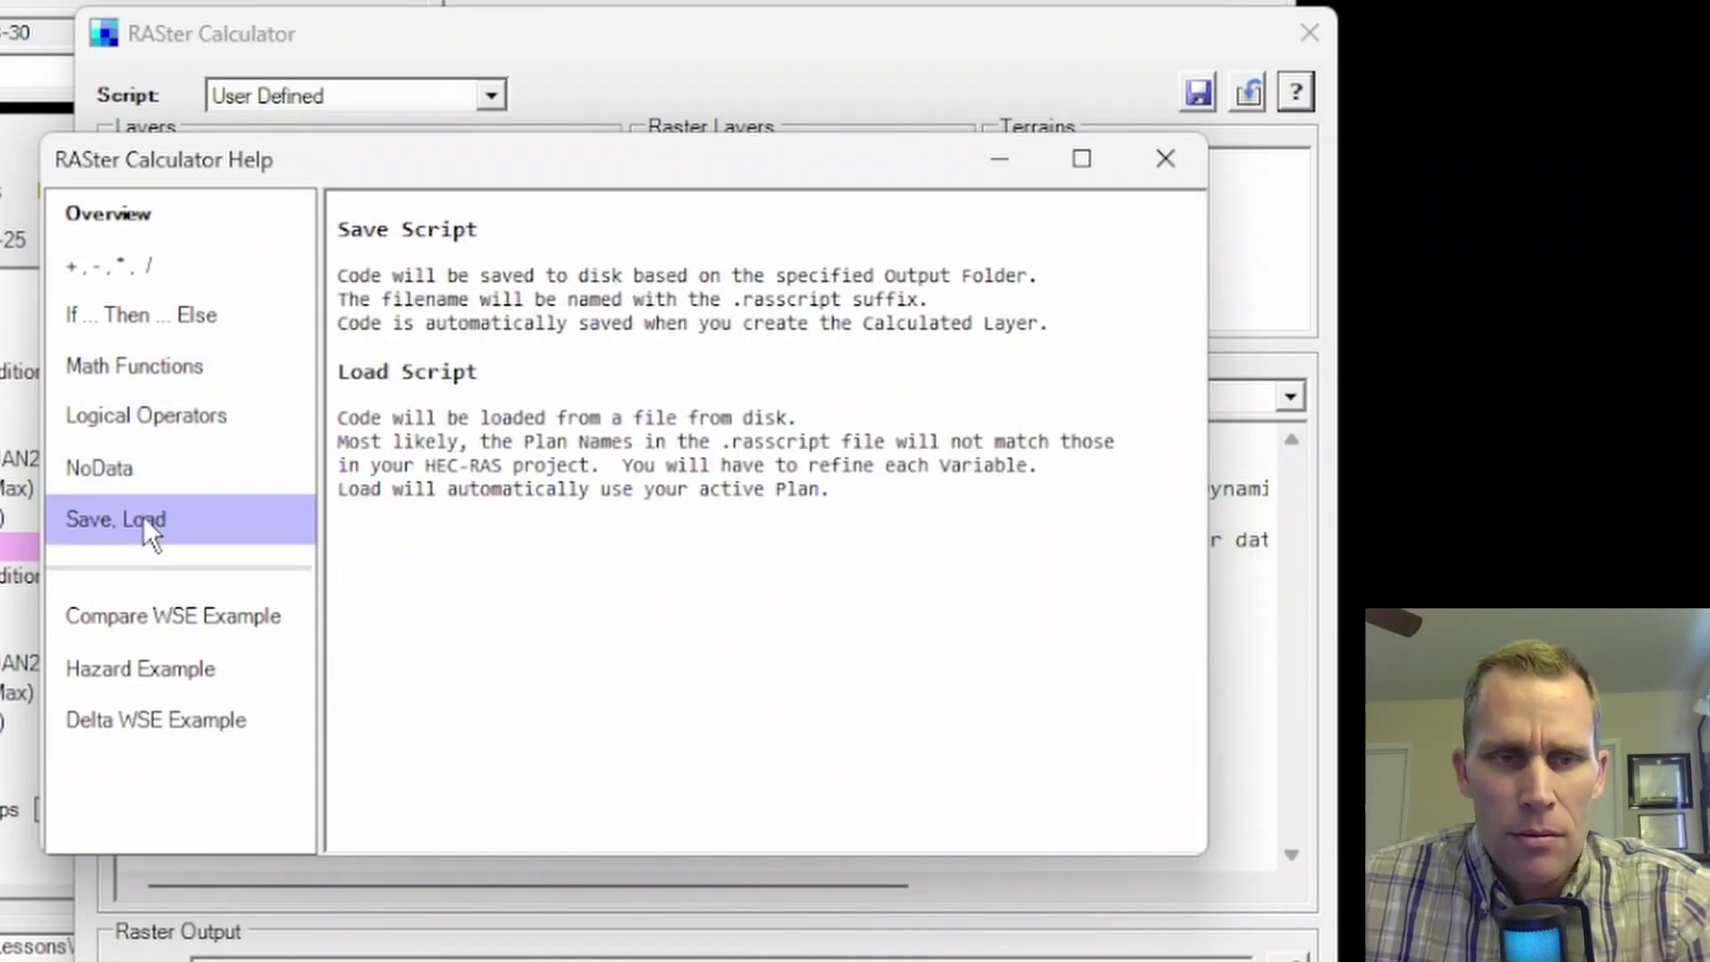
{"action": "left_click", "coordinate": [186, 621]}
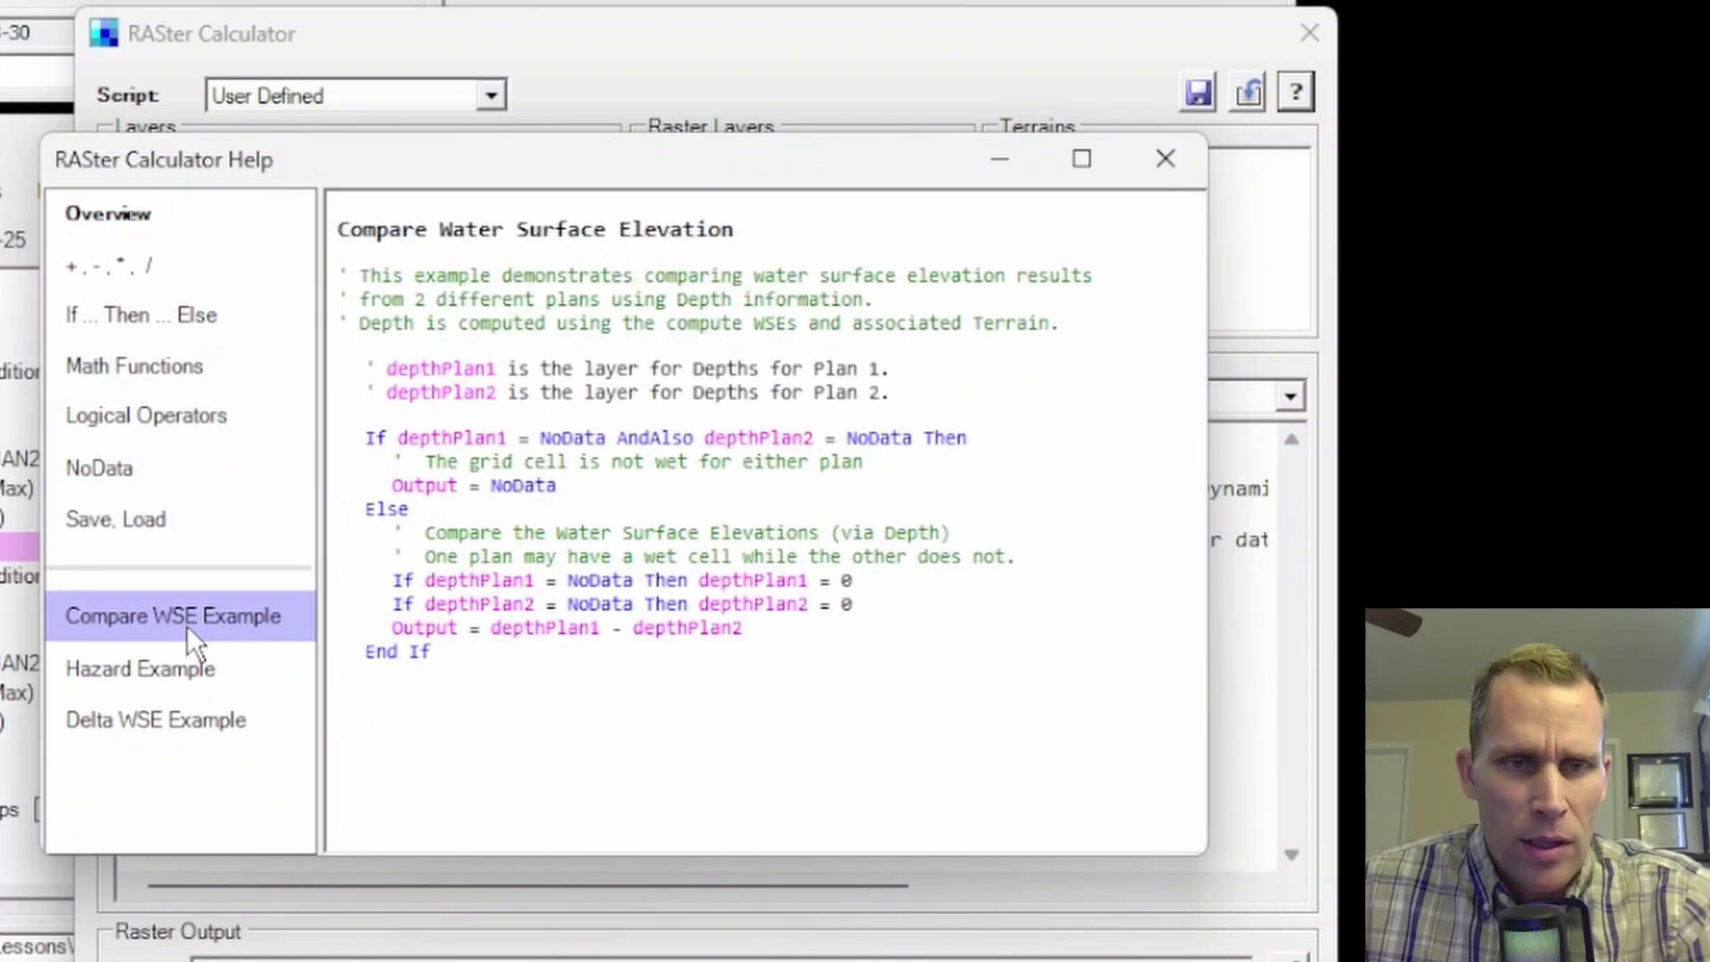
Step: Select the Delta WSE example code, close help, and select the current If…End If block
{"action": "left_click", "coordinate": [172, 723]}
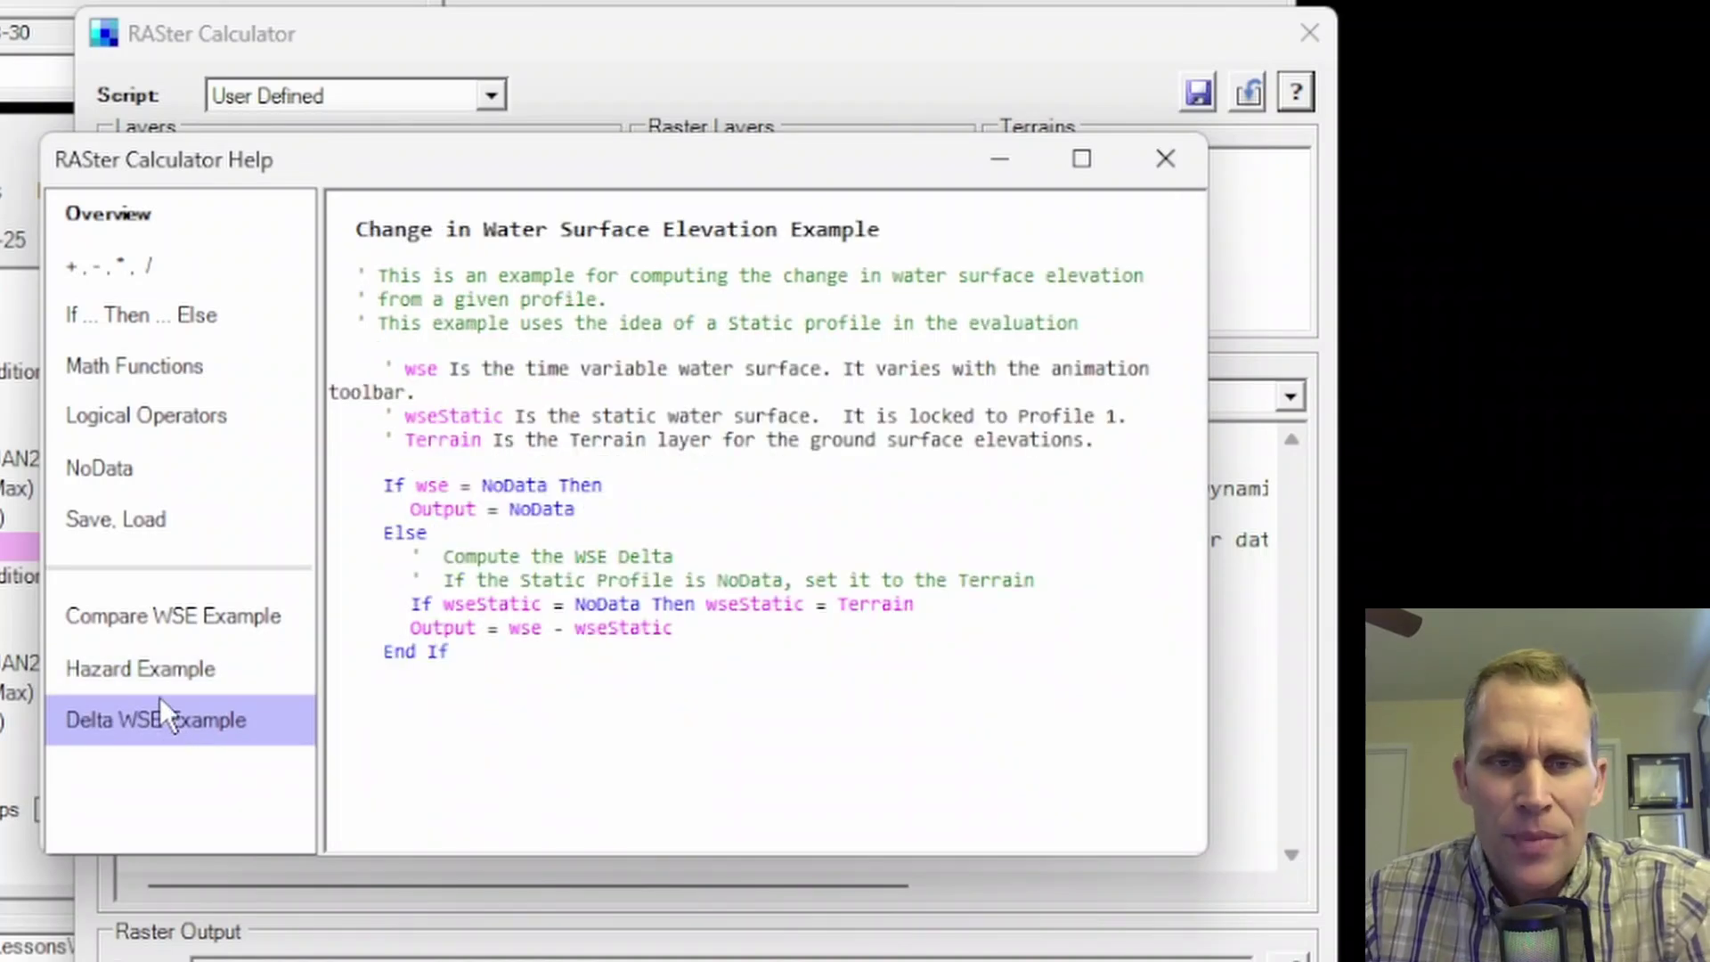
{"action": "left_click_drag", "start_coordinate": [454, 657], "coordinate": [306, 365]}
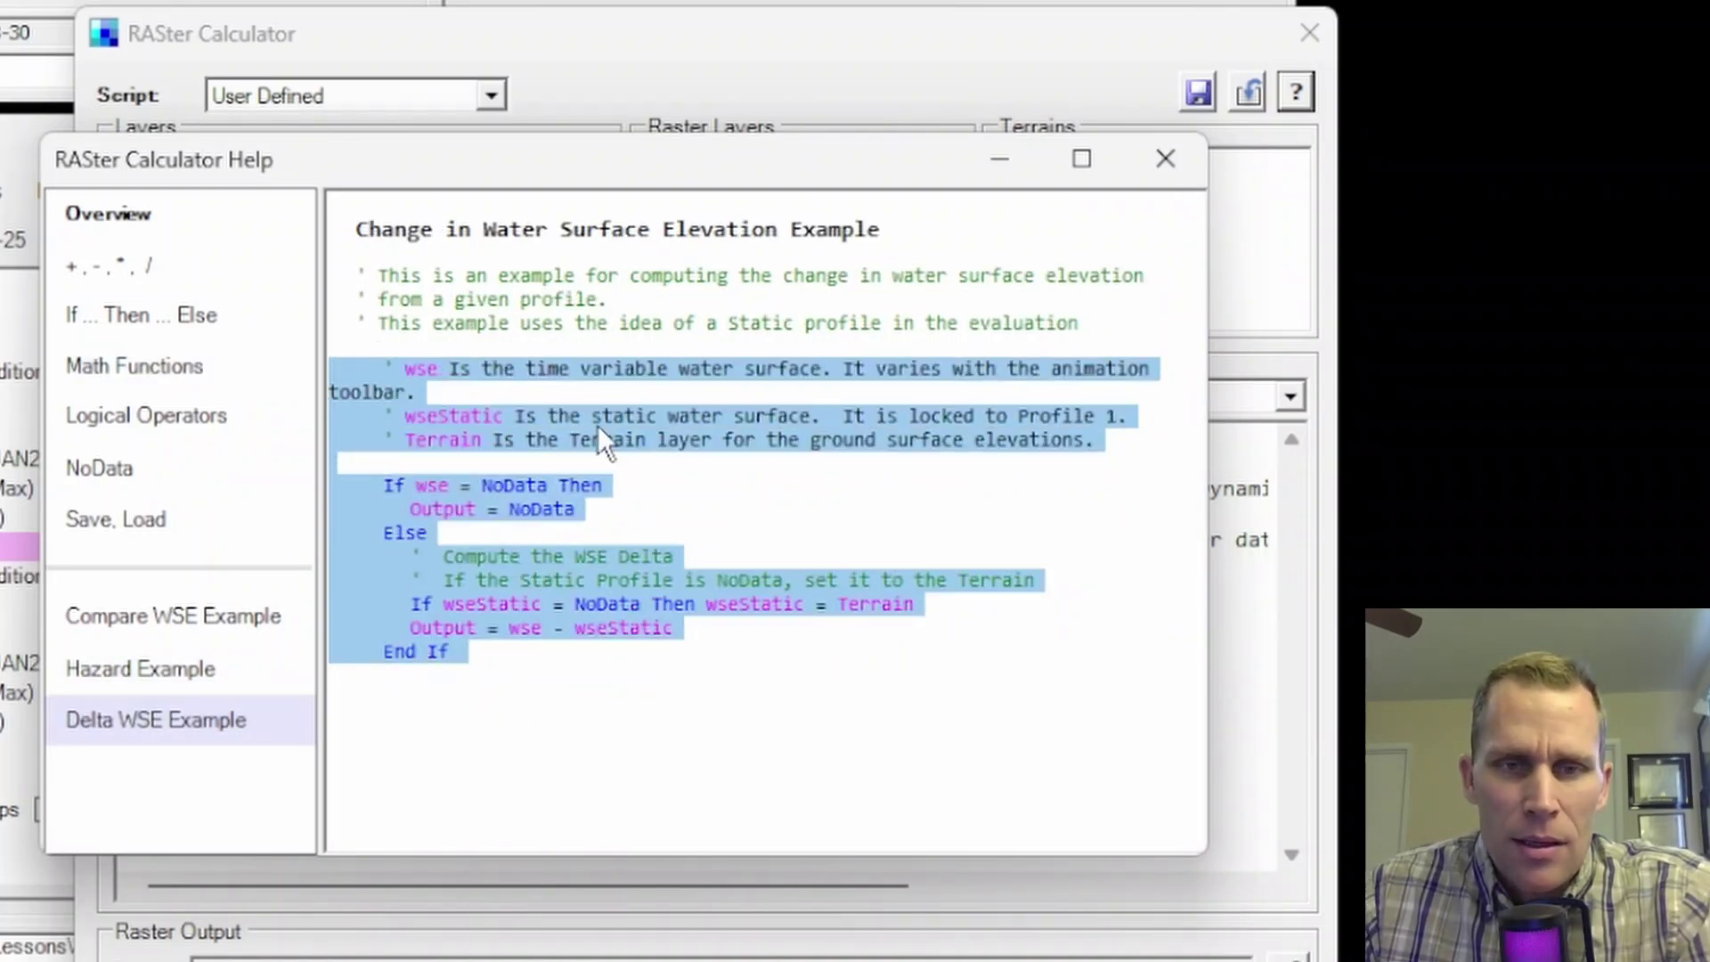
{"action": "left_click", "coordinate": [1164, 159]}
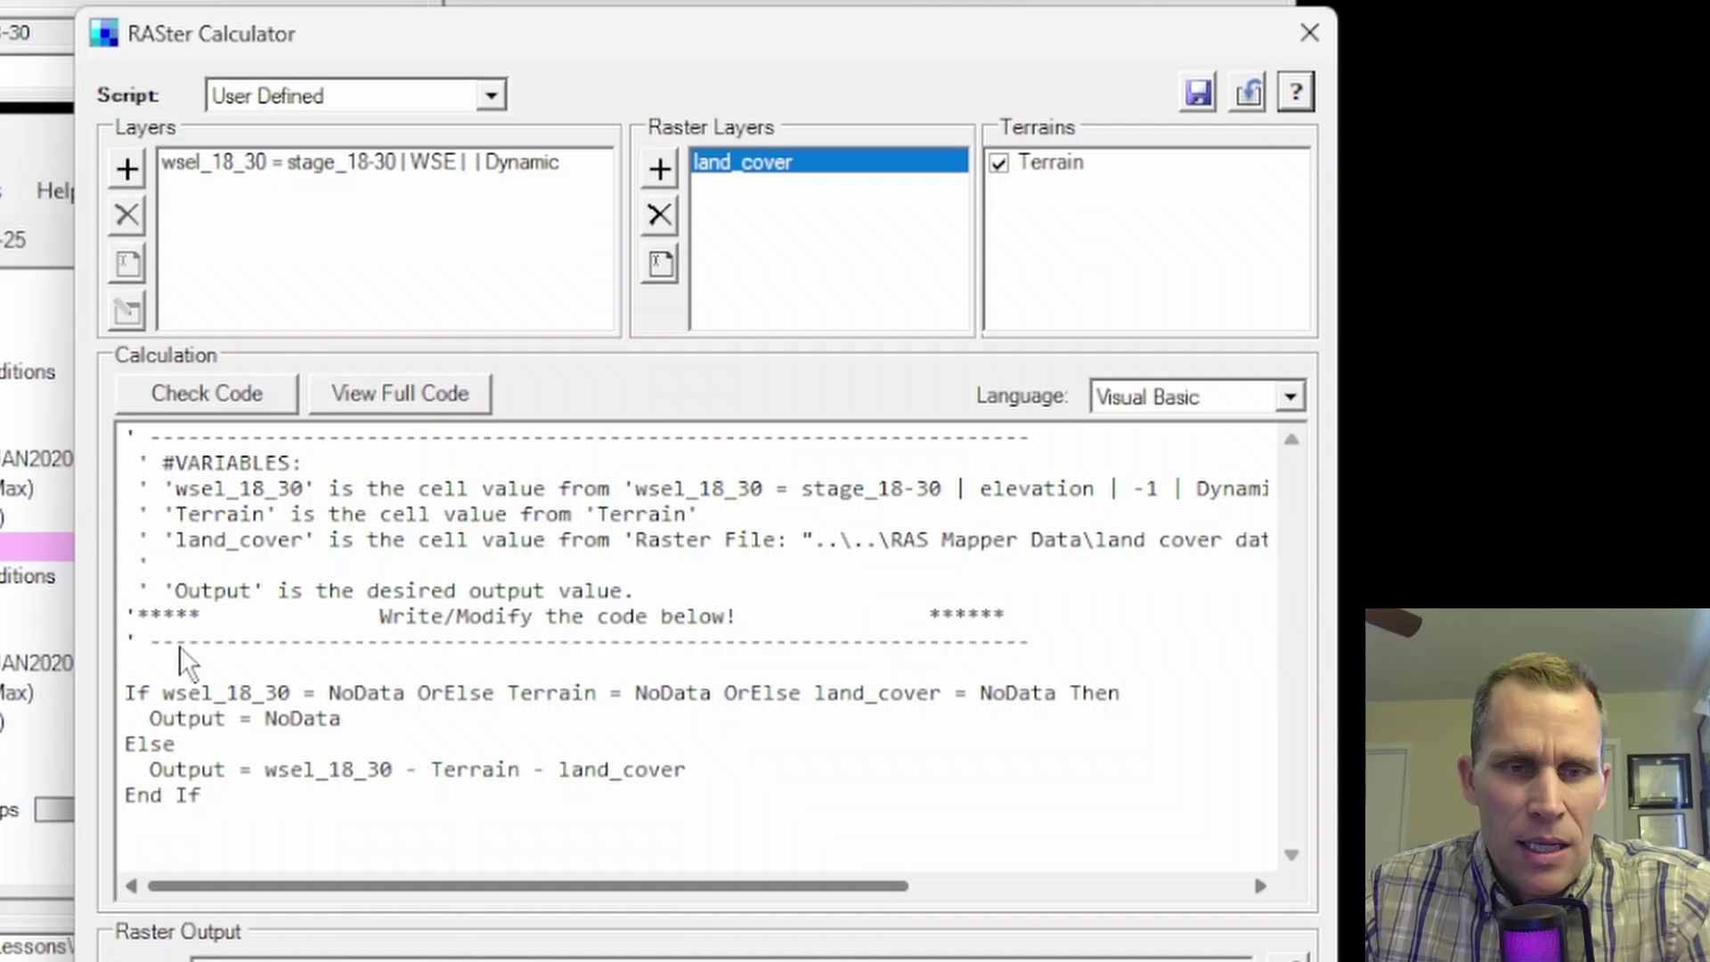
{"action": "left_click_drag", "start_coordinate": [204, 797], "coordinate": [123, 675]}
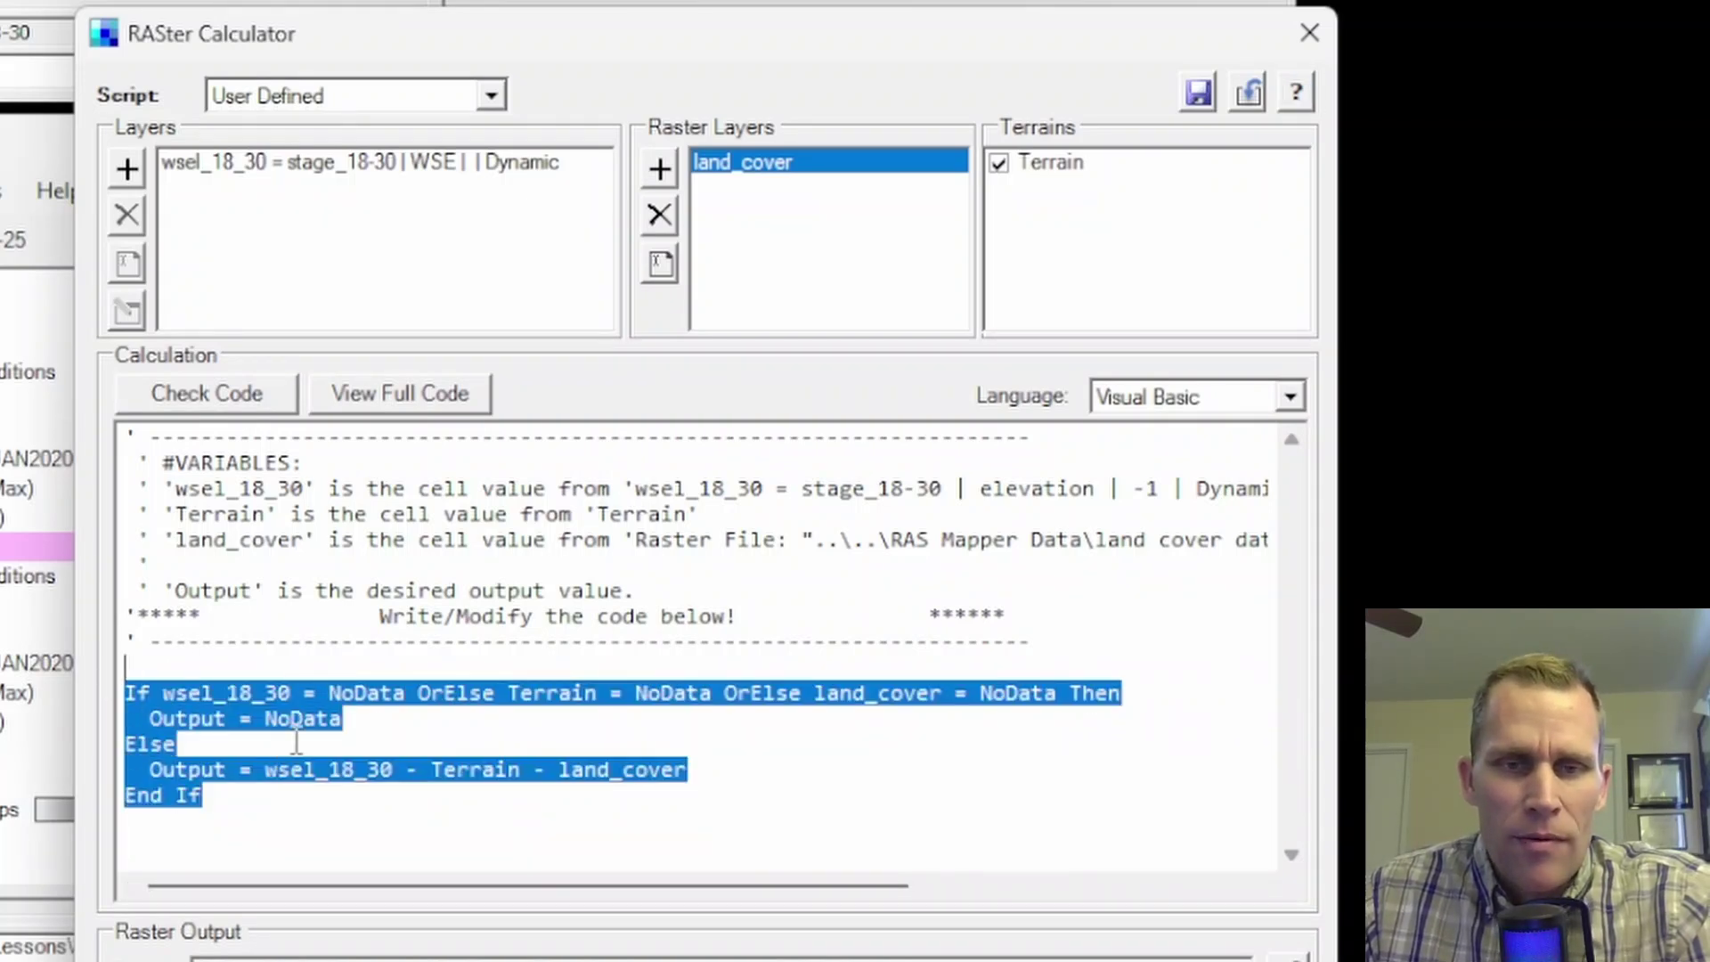
Step: Read the help's Compare WSE example, highlighting depthPlan2, then close the help
{"action": "left_click", "coordinate": [1296, 89]}
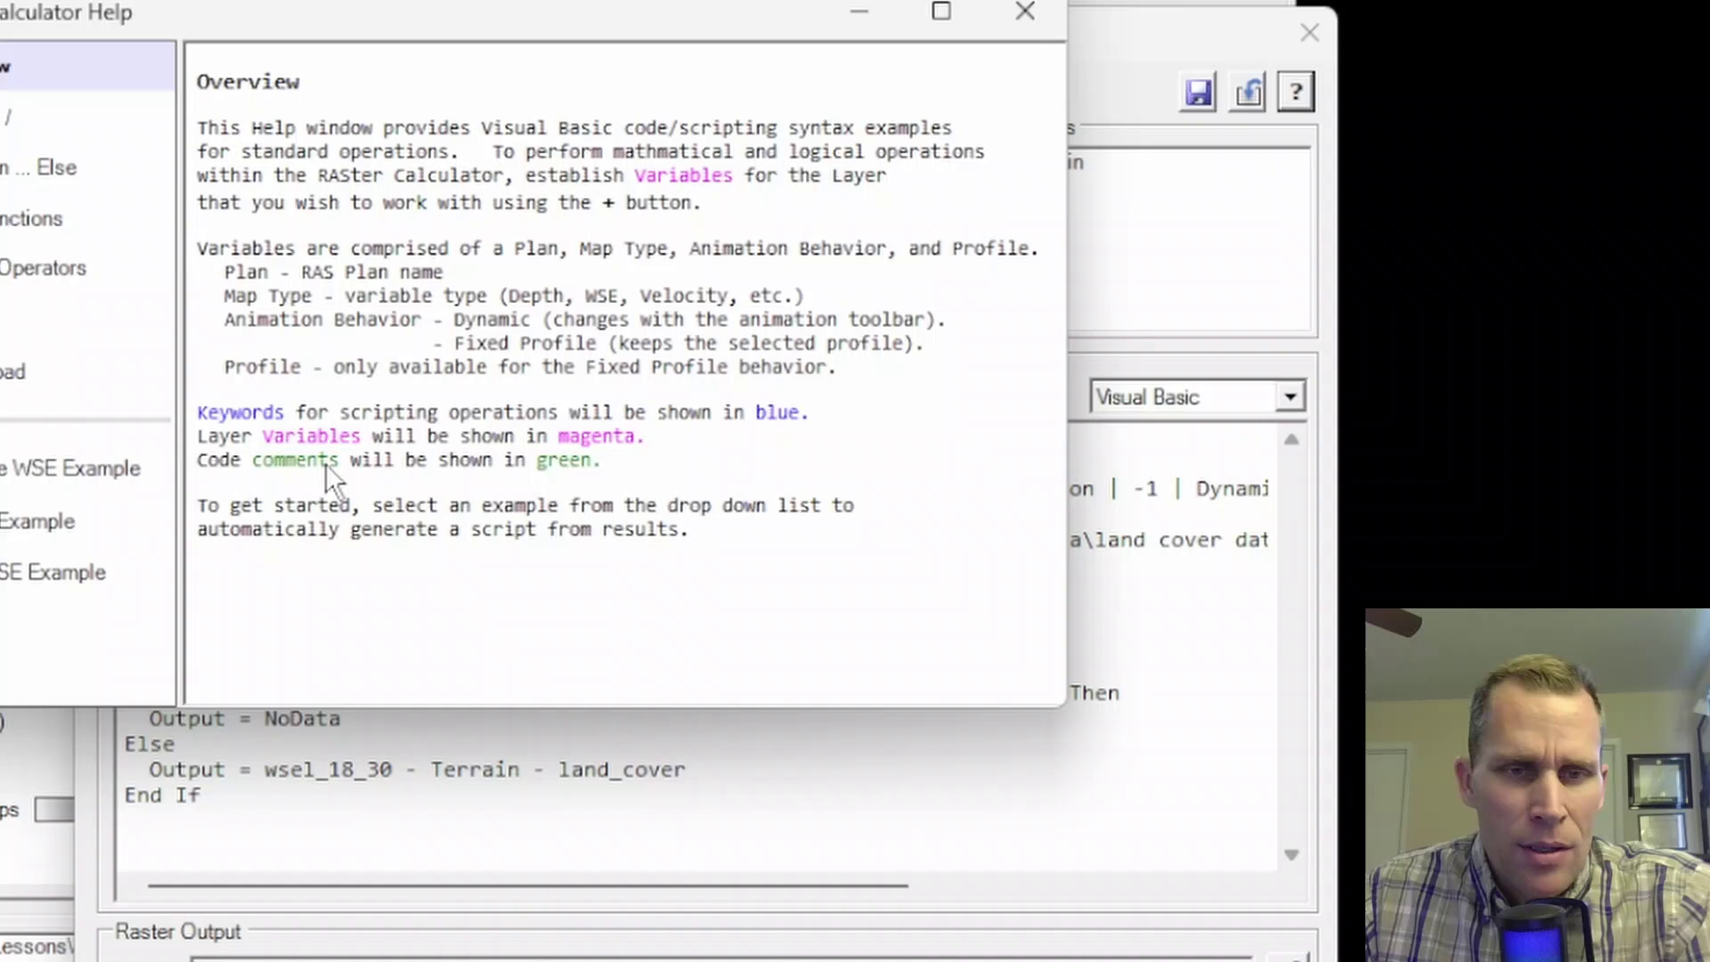
{"action": "left_click", "coordinate": [36, 468]}
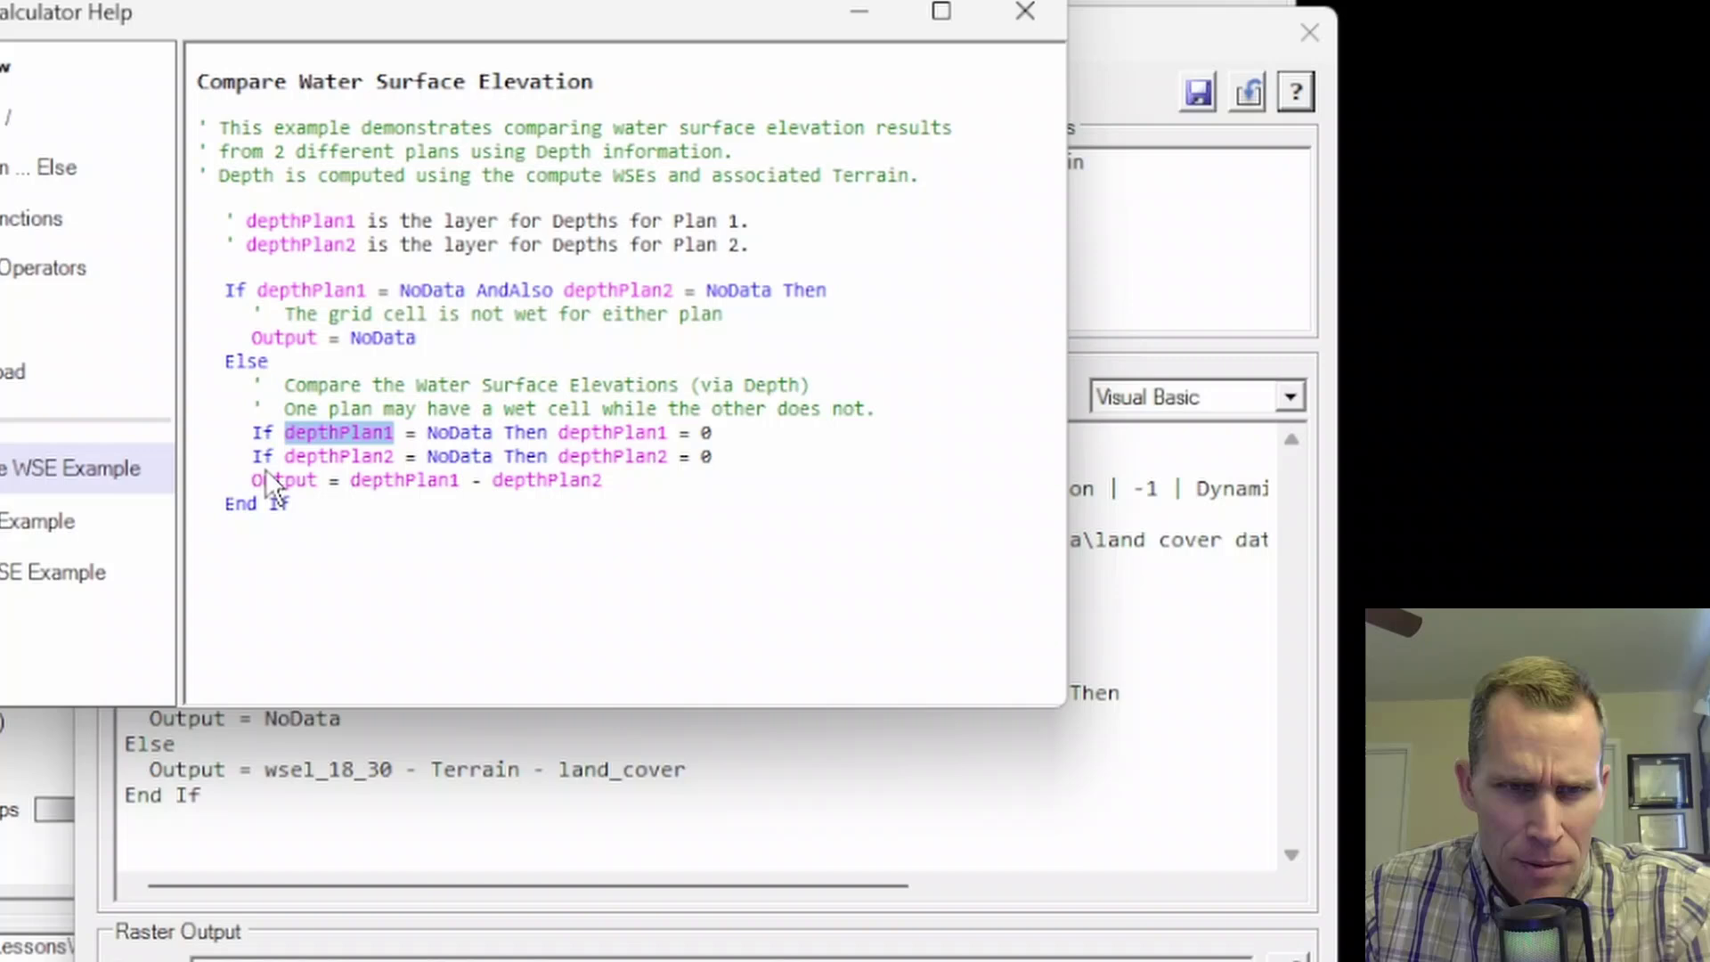
{"action": "left_click_drag", "start_coordinate": [285, 452], "coordinate": [372, 462]}
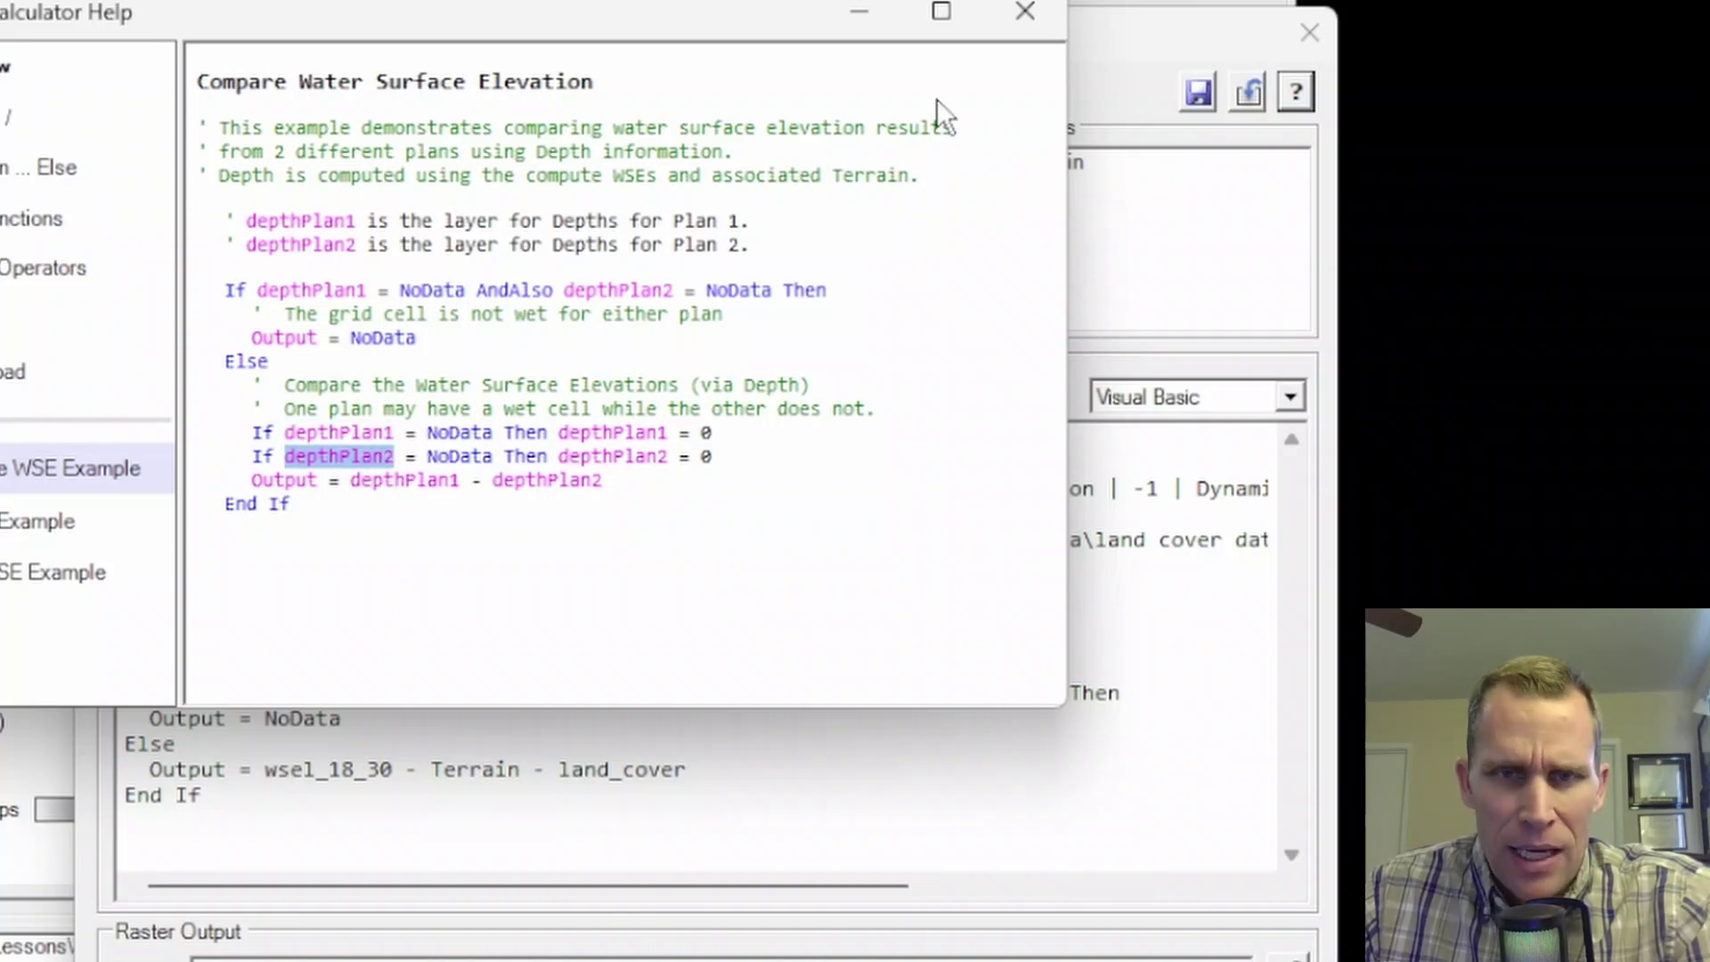
{"action": "left_click", "coordinate": [990, 16]}
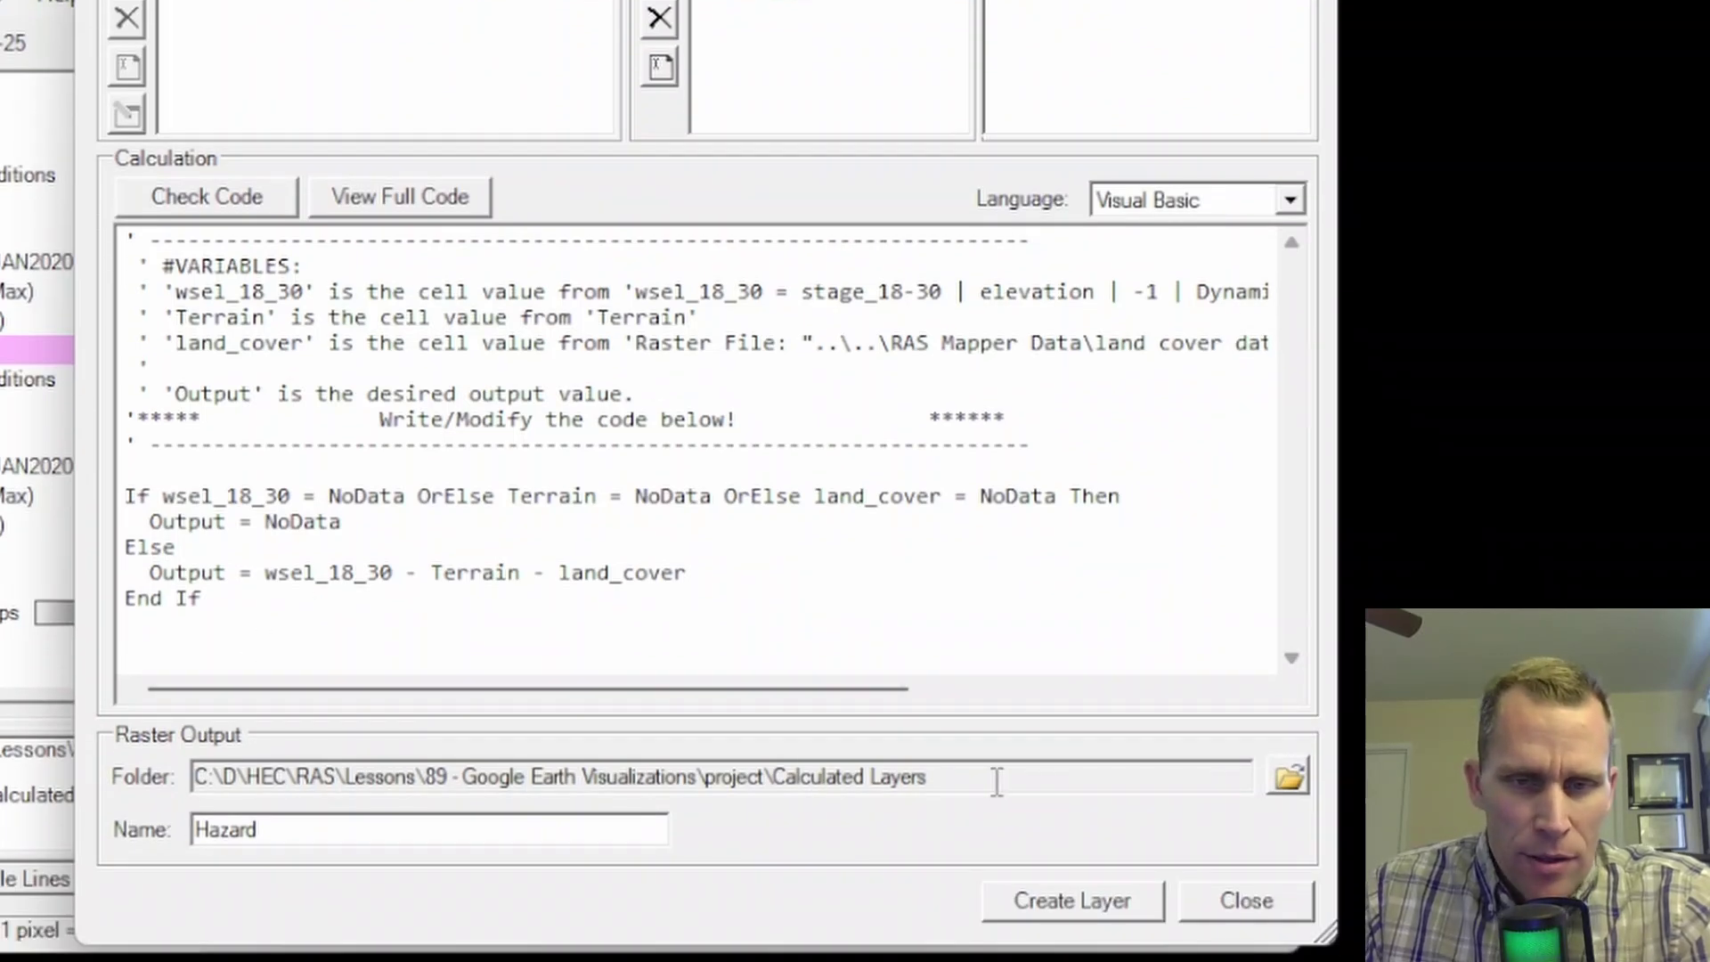
Step: Review the Calculated Layers output folder path and the Hazard output name under Raster Output
{"action": "left_click_drag", "start_coordinate": [998, 782], "coordinate": [126, 792]}
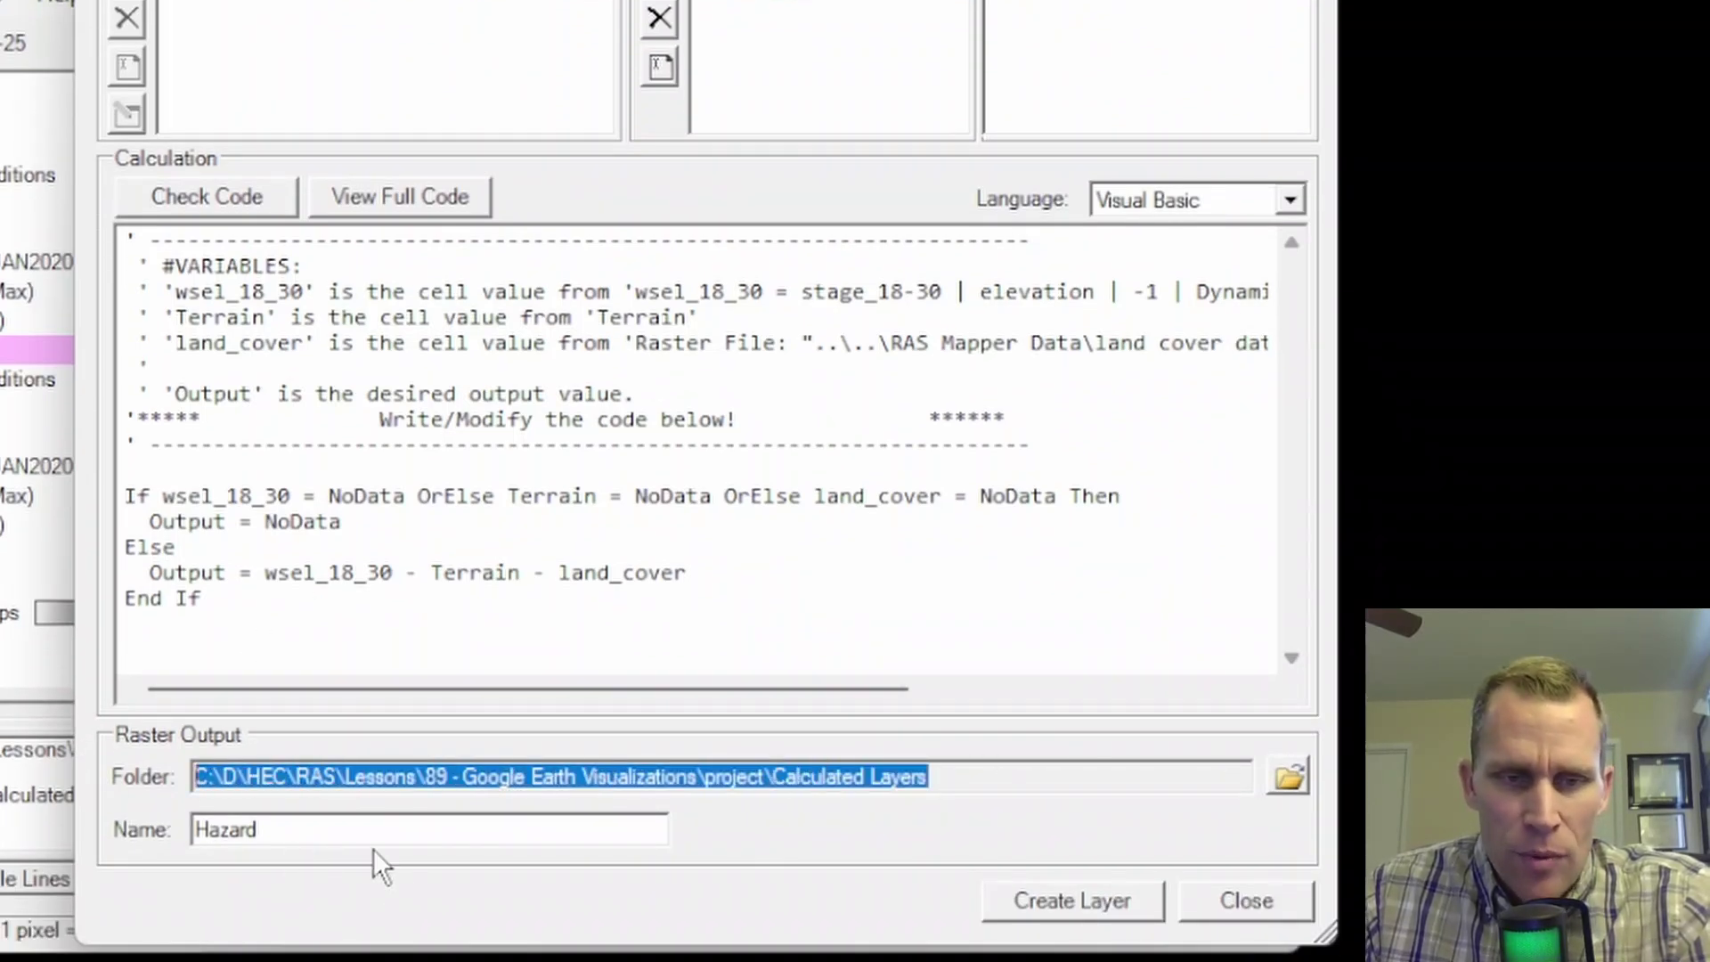
{"action": "left_click_drag", "start_coordinate": [352, 830], "coordinate": [160, 841]}
{"action": "left_click_drag", "start_coordinate": [928, 778], "coordinate": [781, 788]}
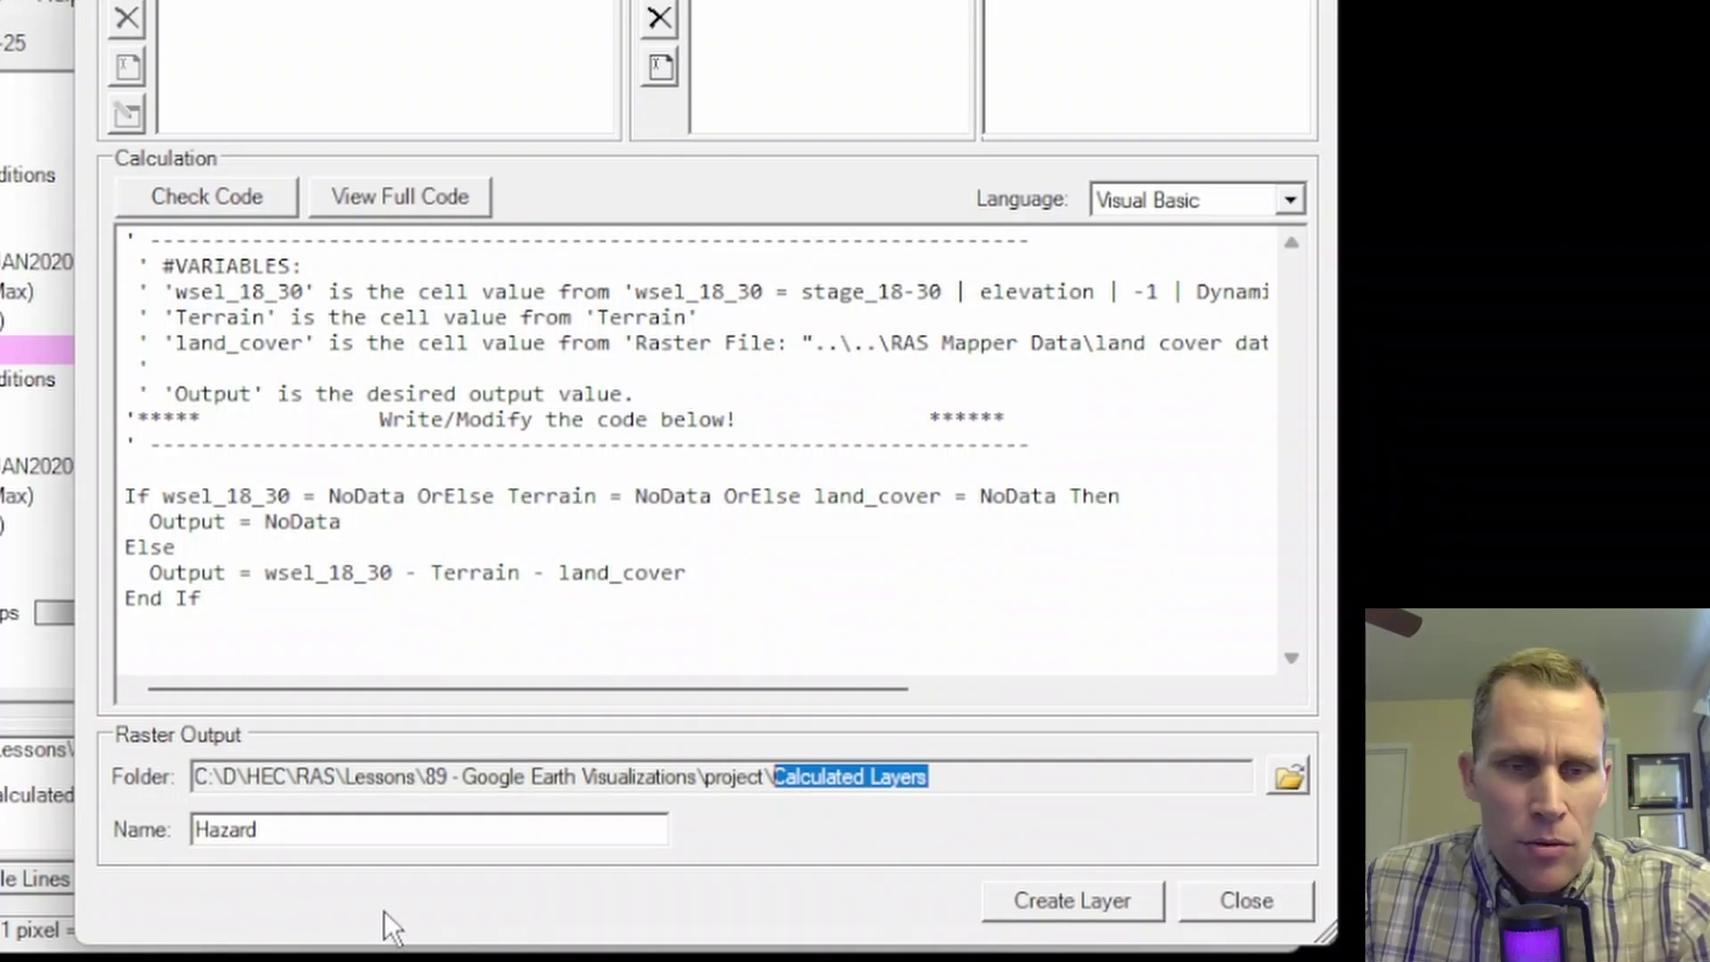
{"action": "left_click_drag", "start_coordinate": [330, 828], "coordinate": [174, 833]}
{"action": "left_click", "coordinate": [290, 833]}
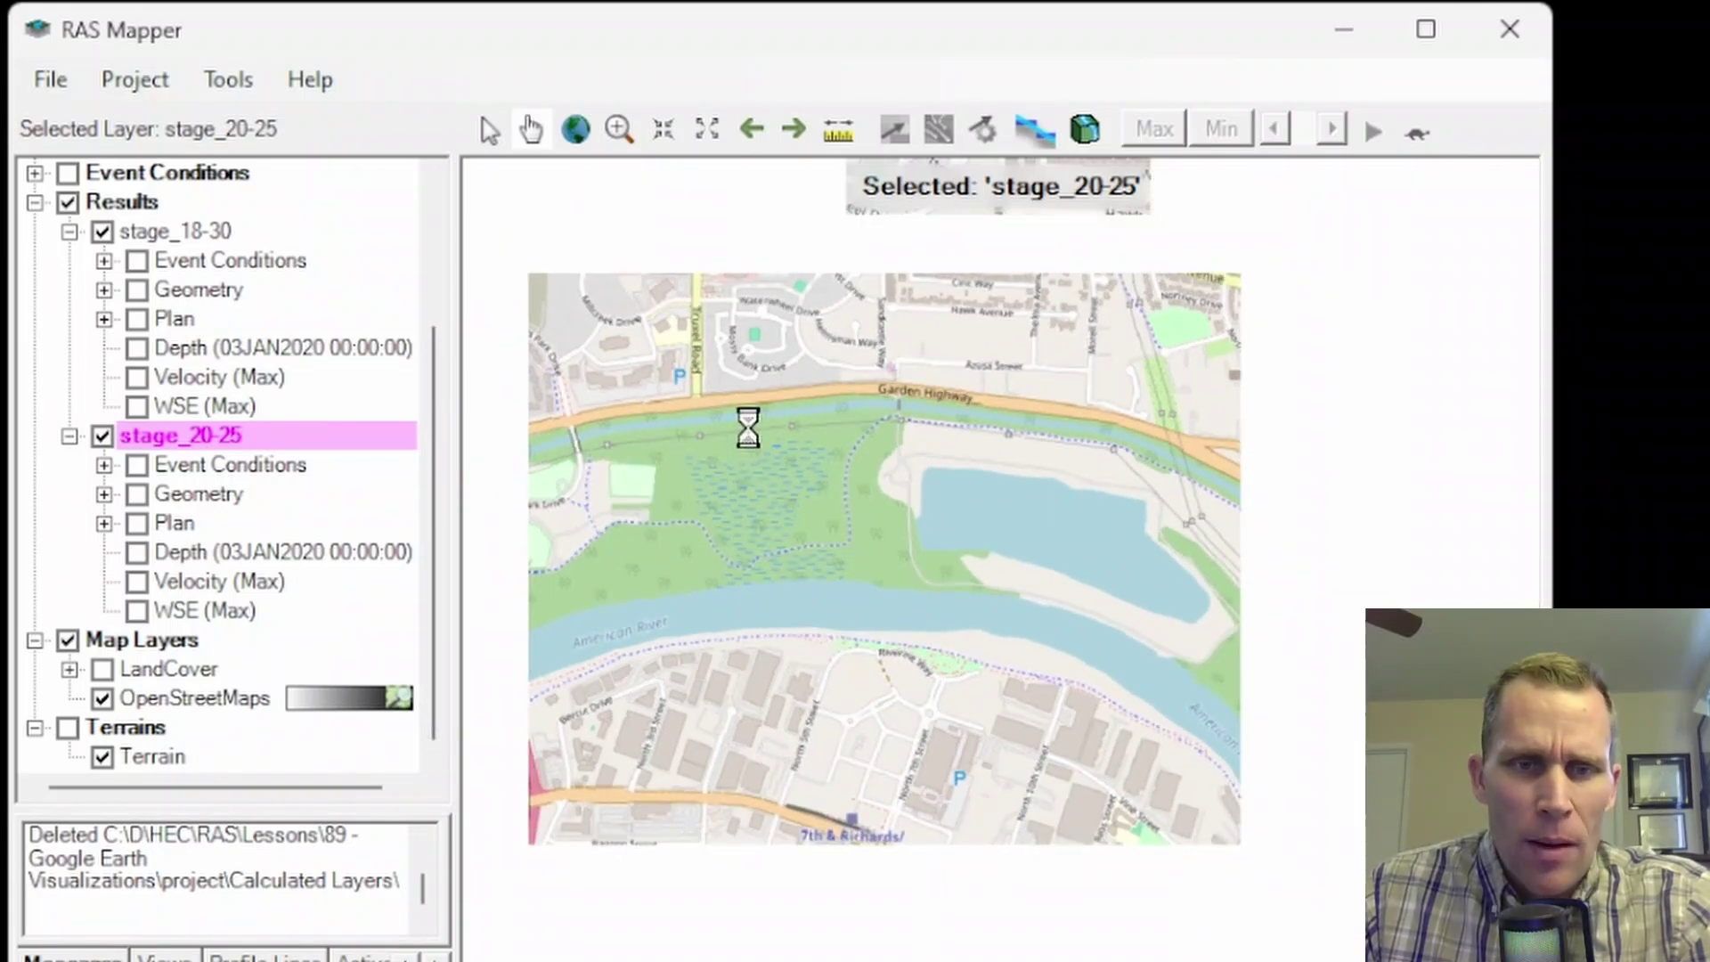
Step: Centre the map on the American River and turn on the stage_18-30 Depth layer
{"action": "left_click", "coordinate": [176, 231]}
{"action": "scroll", "coordinate": [160, 251], "scroll_direction": "up", "scroll_amount": 2}
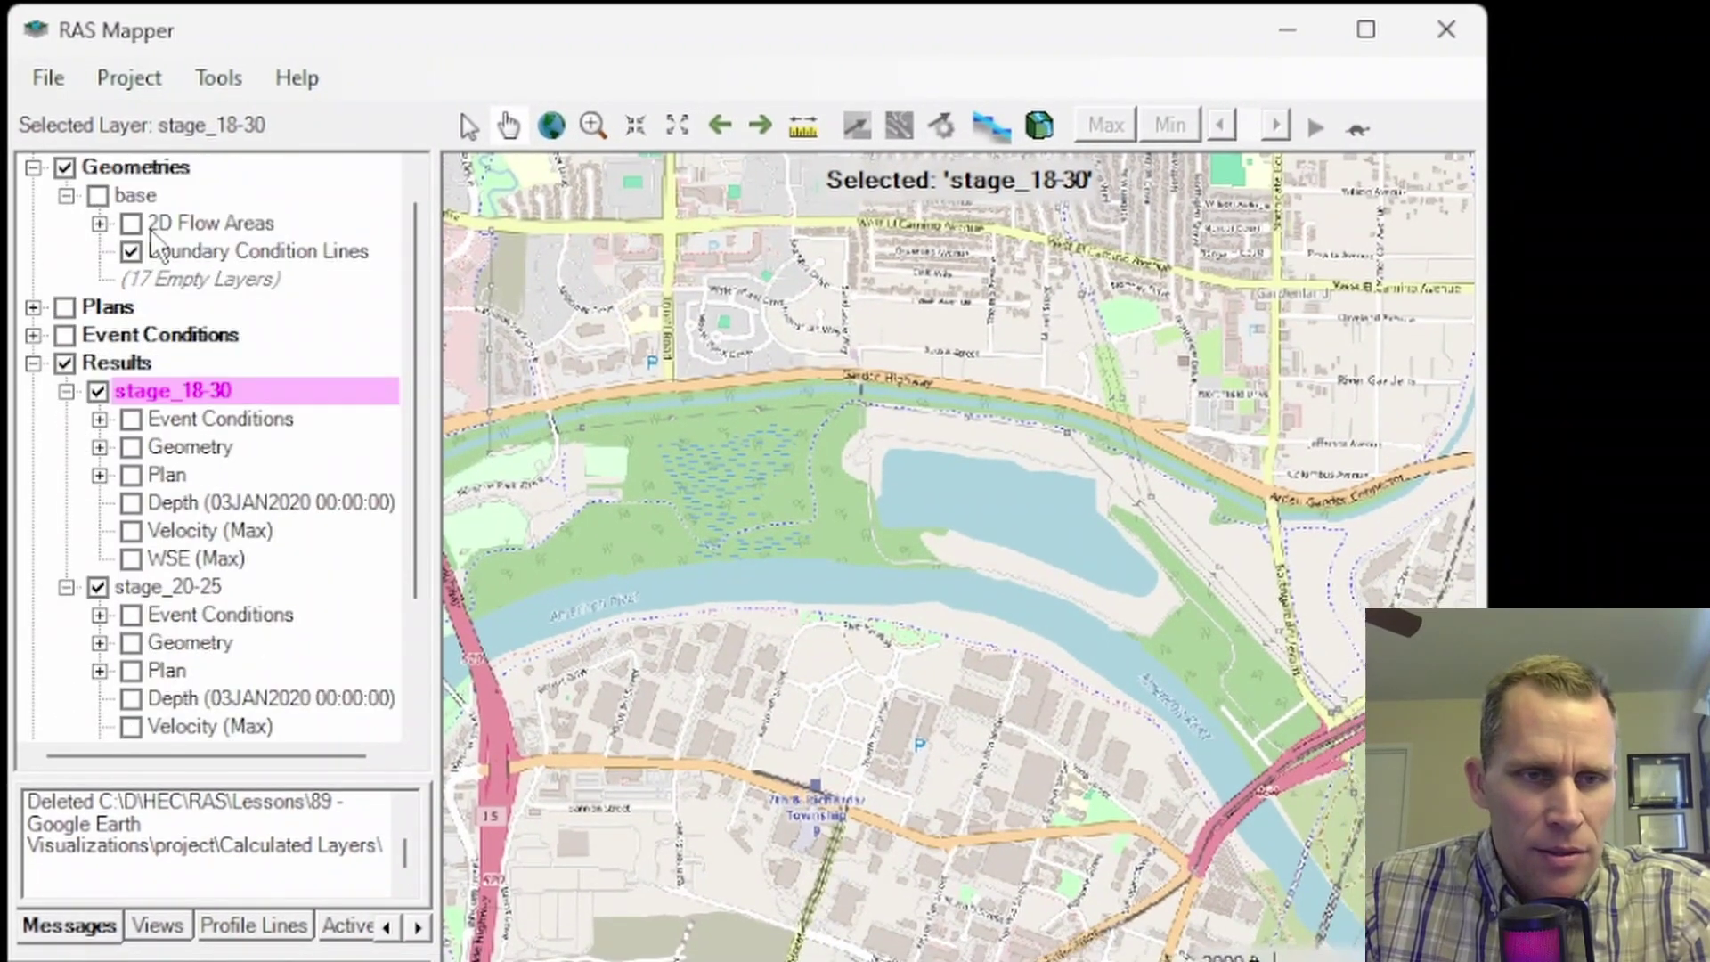
{"action": "scroll", "coordinate": [159, 383], "scroll_direction": "down", "scroll_amount": 1}
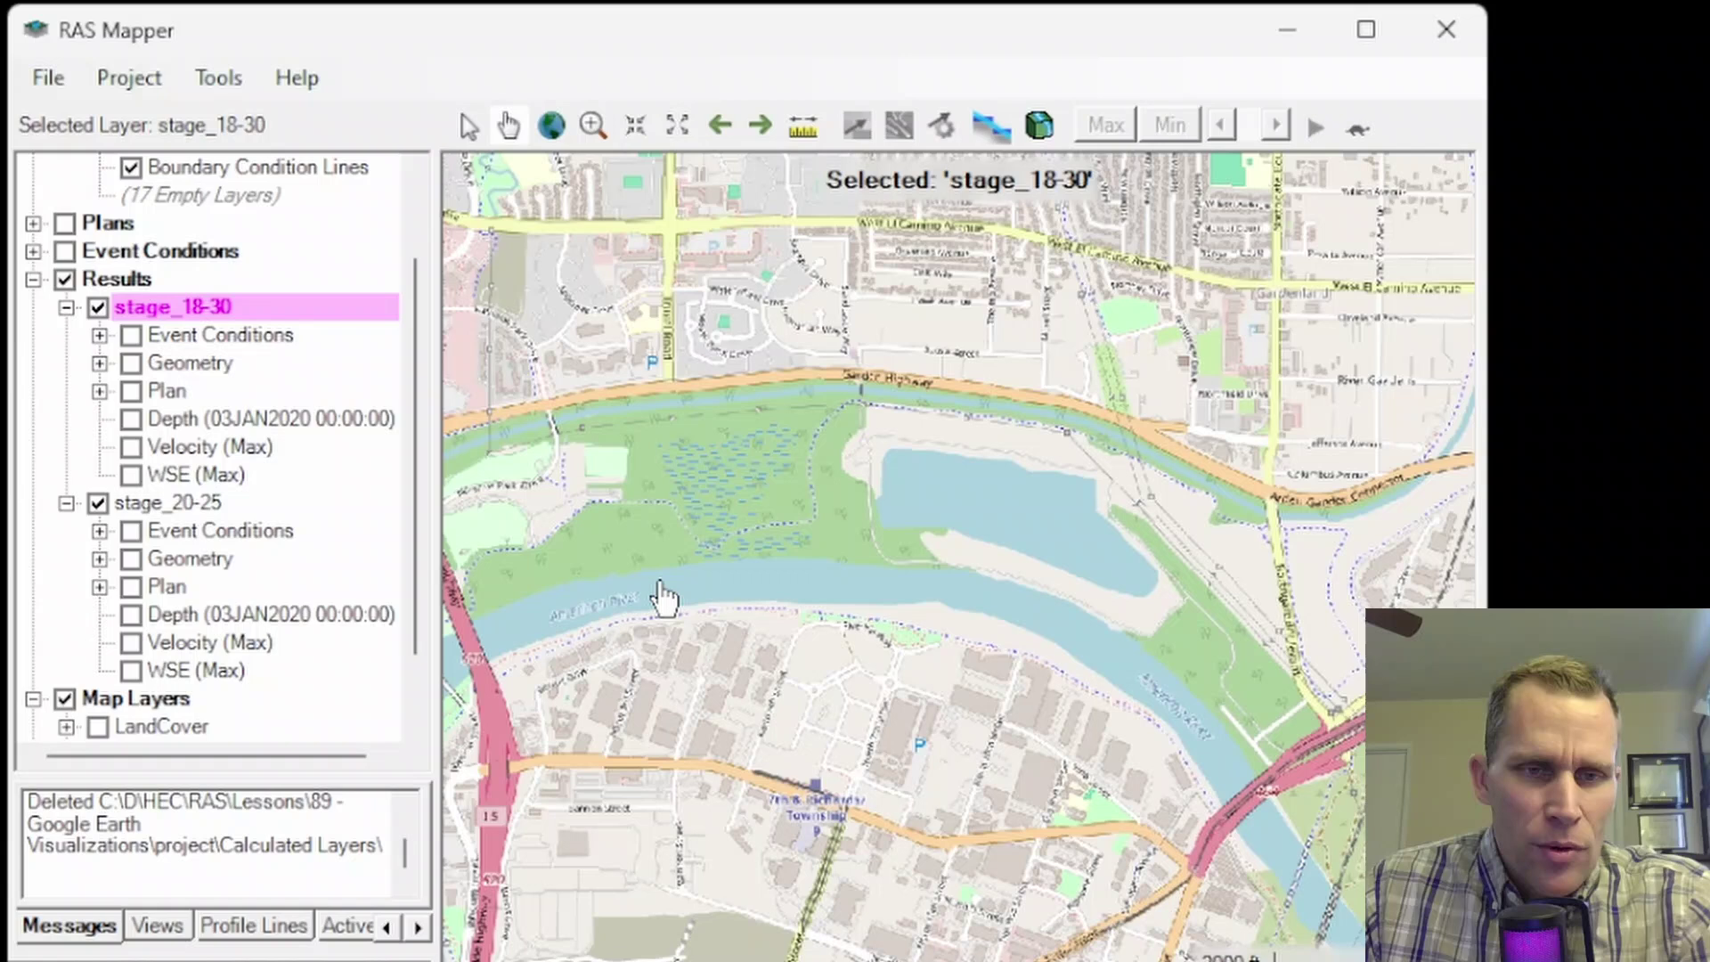
{"action": "left_click_drag", "start_coordinate": [663, 599], "coordinate": [746, 603]}
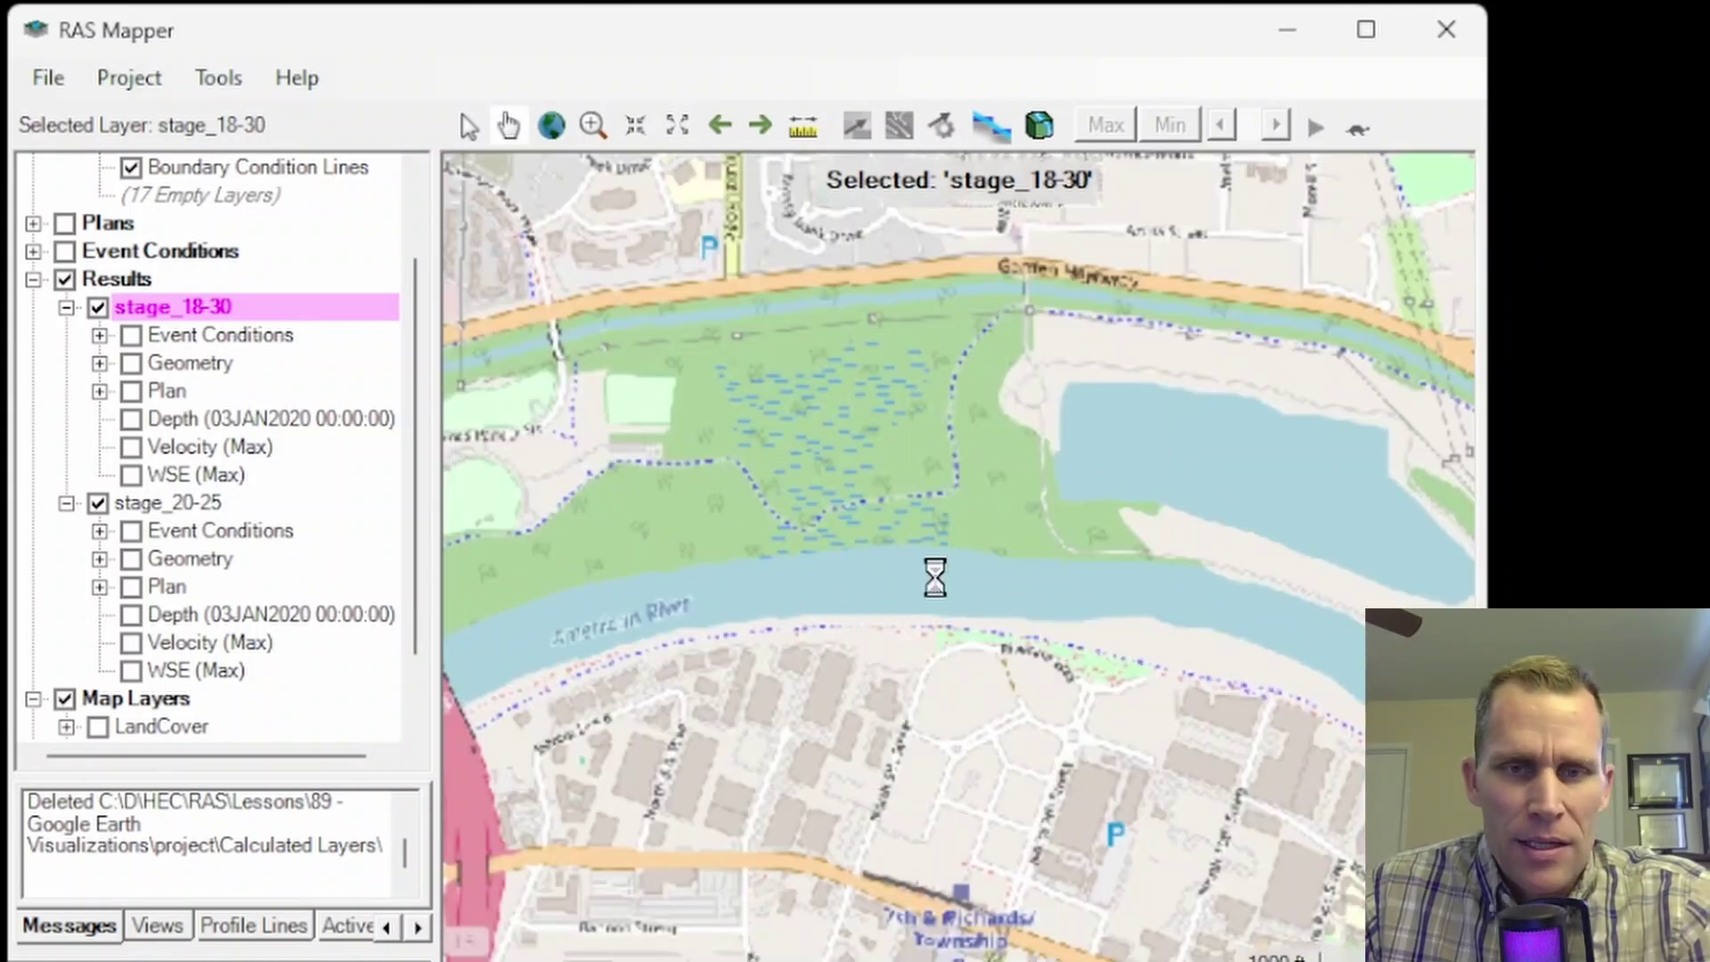
{"action": "scroll", "coordinate": [950, 584], "scroll_direction": "up", "scroll_amount": 2}
{"action": "left_click_drag", "start_coordinate": [950, 584], "coordinate": [878, 611]}
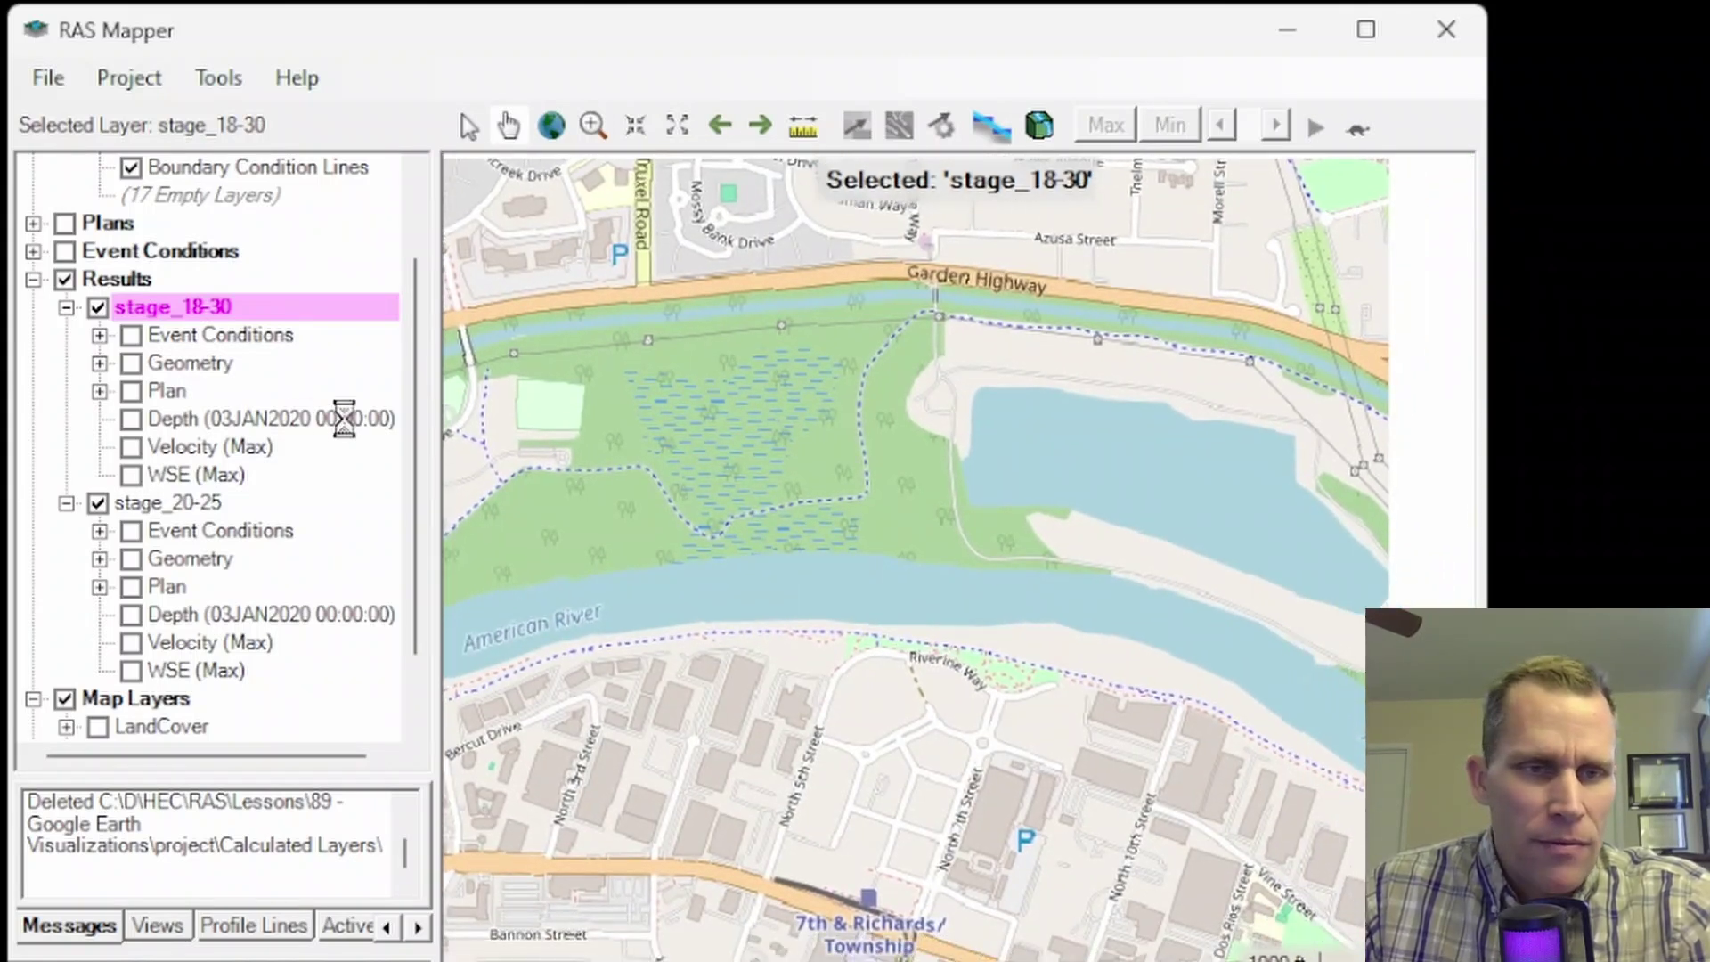
{"action": "left_click", "coordinate": [198, 420]}
{"action": "left_click", "coordinate": [130, 419]}
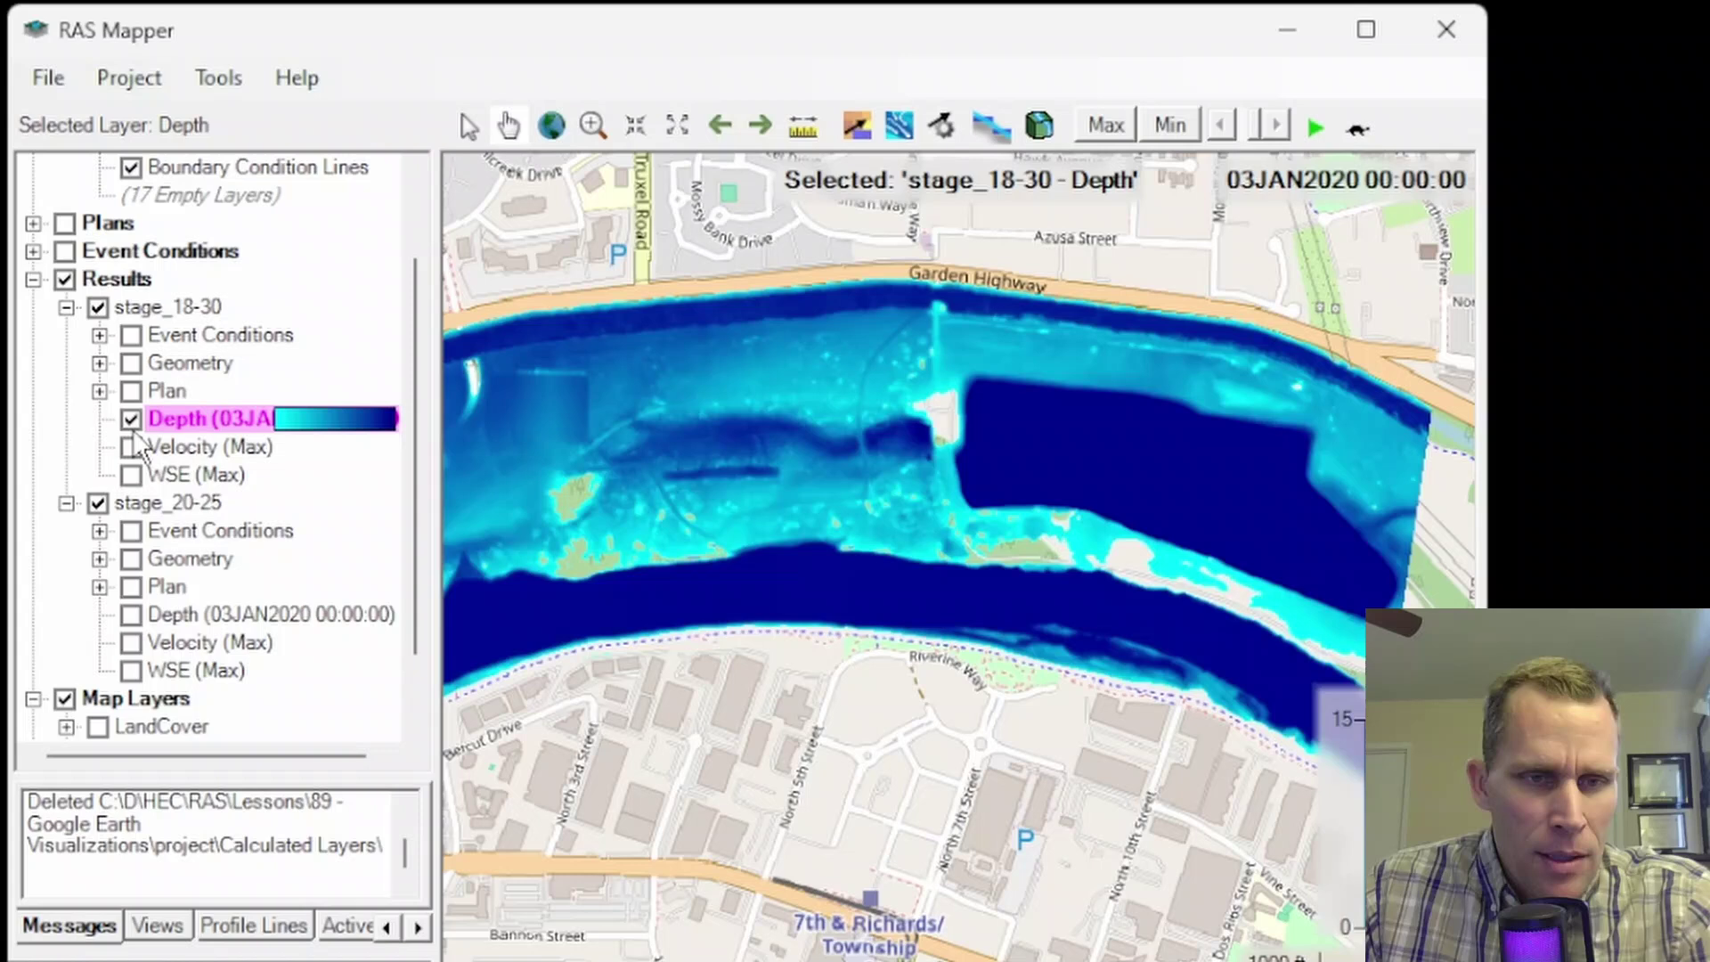
Step: Widen the window, rewind to 01JAN2020, and play the depth animation
{"action": "left_click_drag", "start_coordinate": [1486, 223], "coordinate": [1626, 225]}
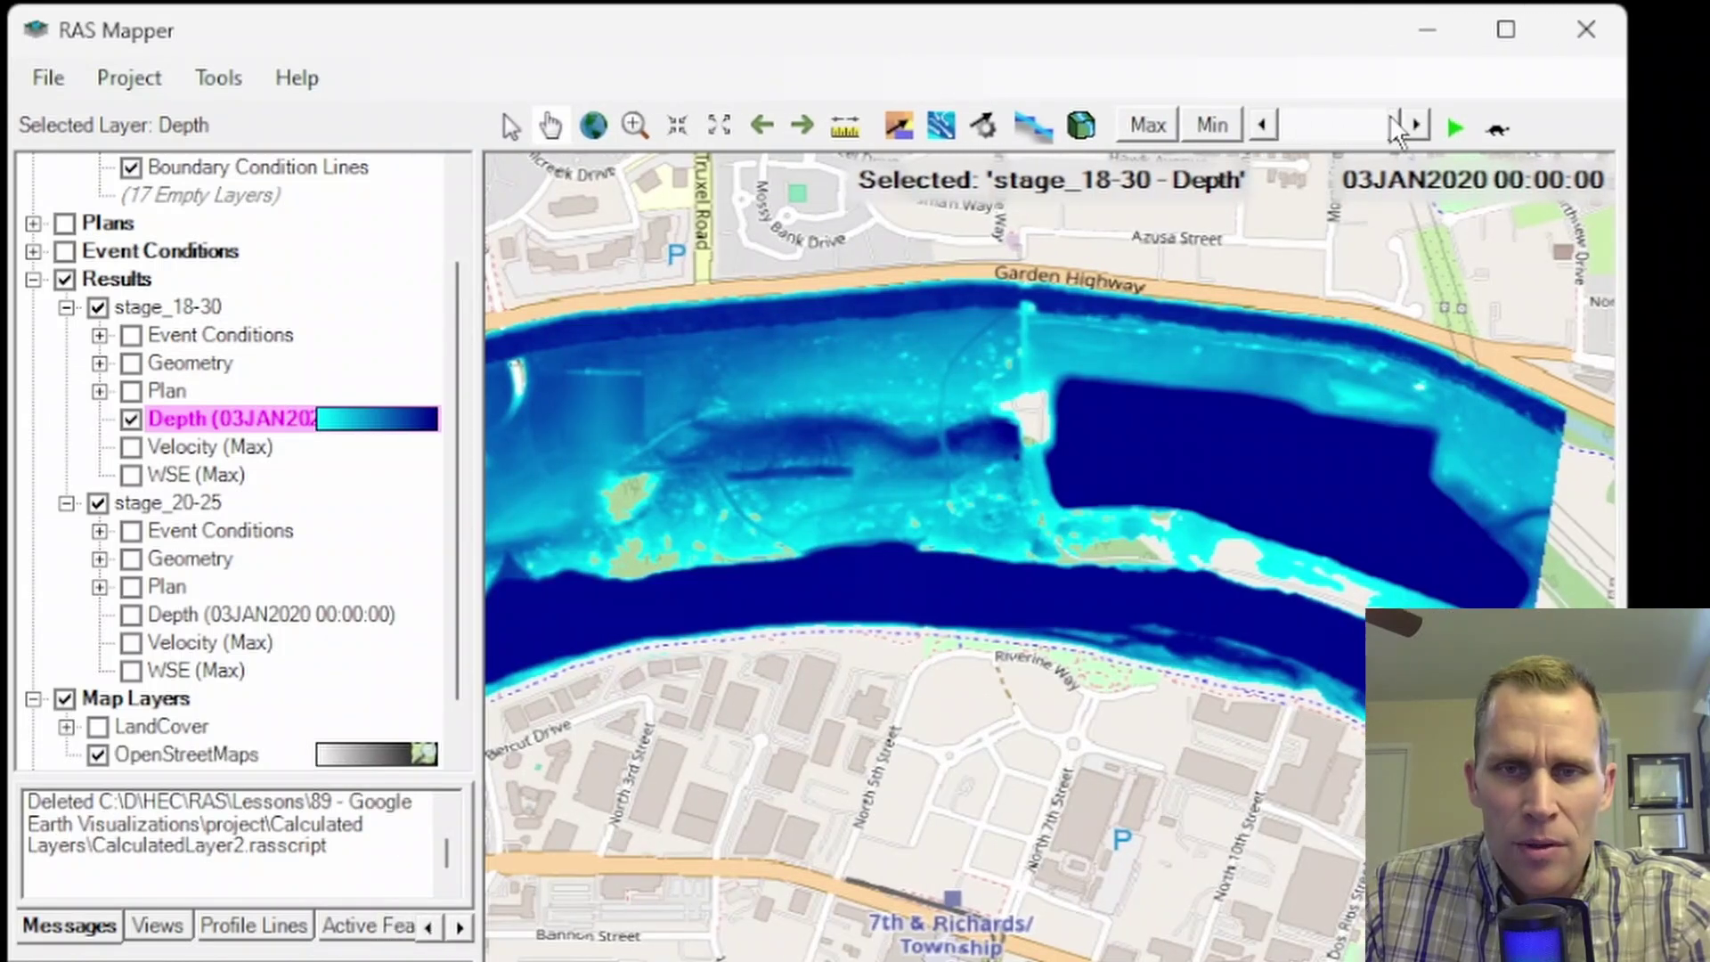
{"action": "left_click_drag", "start_coordinate": [1396, 129], "coordinate": [1269, 142]}
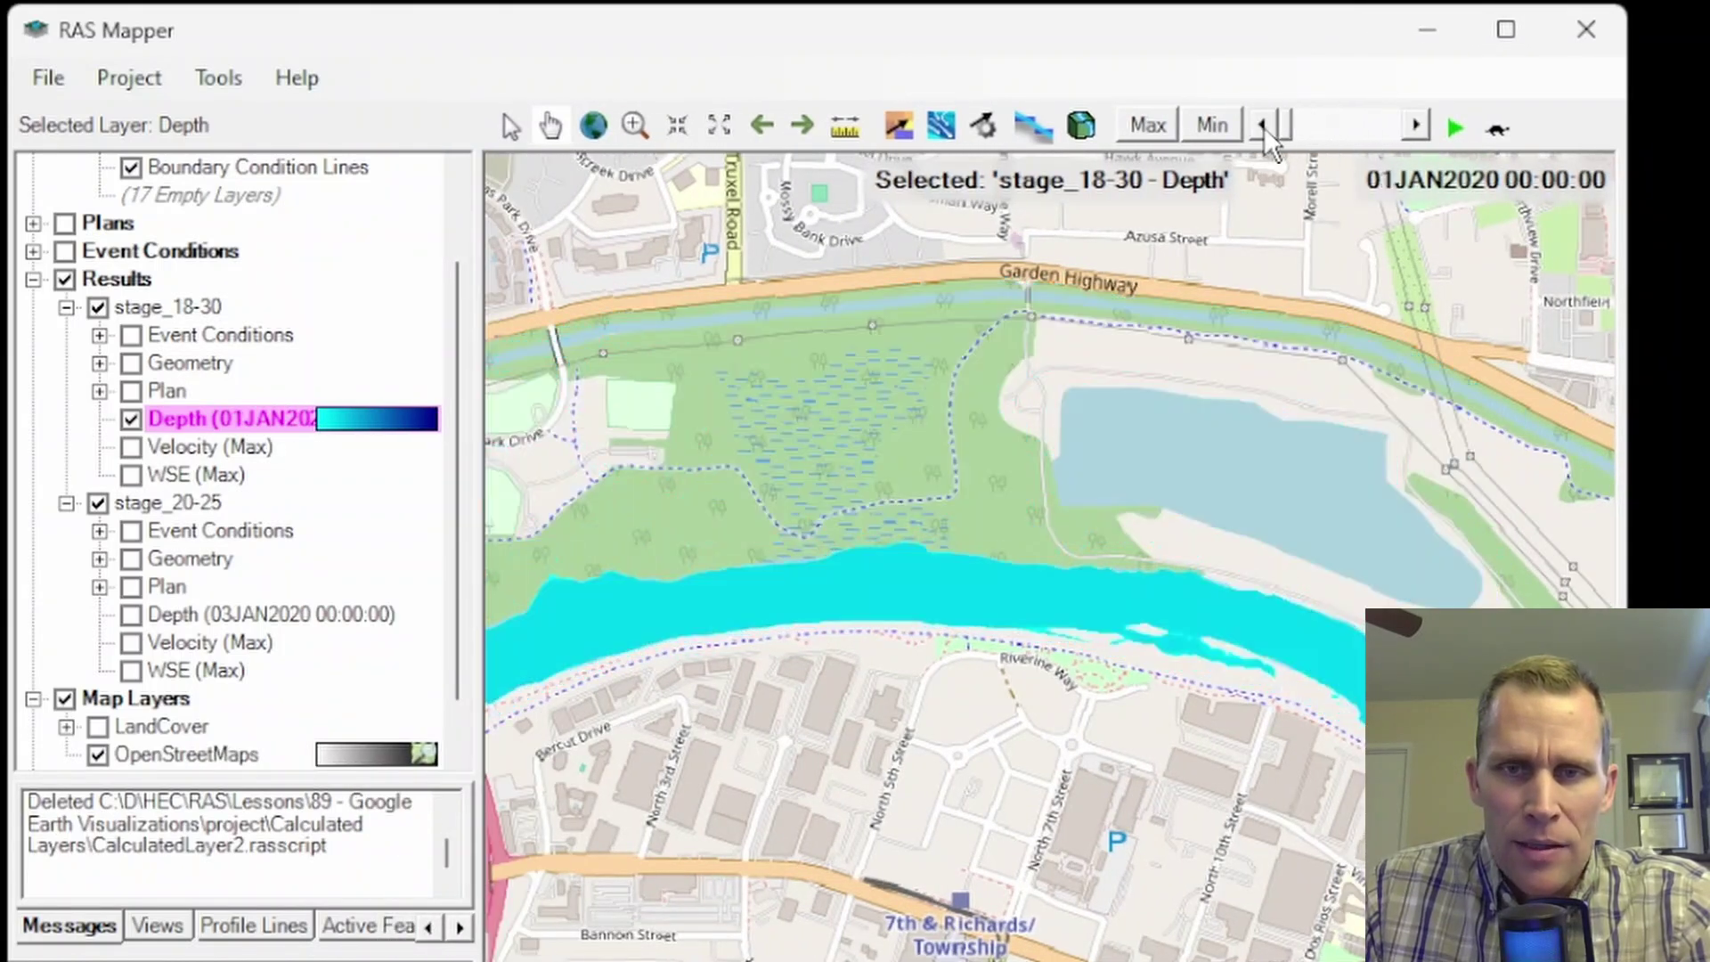
{"action": "left_click", "coordinate": [1453, 125]}
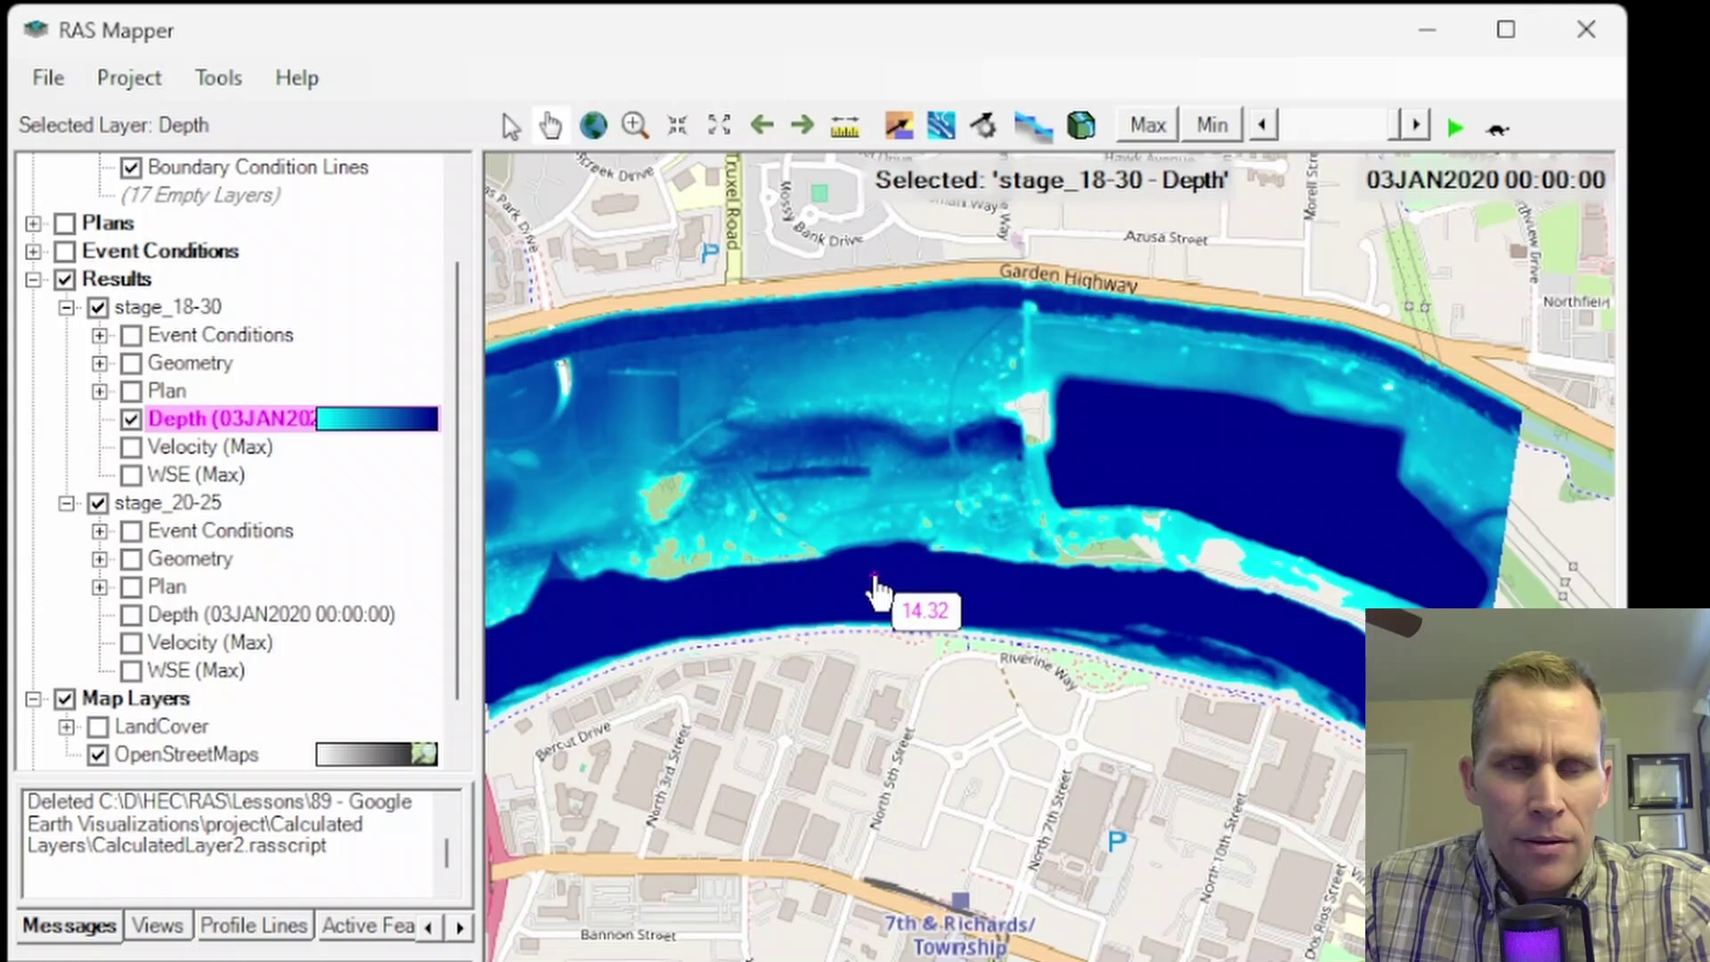
Step: Start a calculated layer from stage_18-30 with variable wsel_18_30 as its Dynamic WSE
{"action": "left_click", "coordinate": [148, 305]}
{"action": "right_click", "coordinate": [148, 305]}
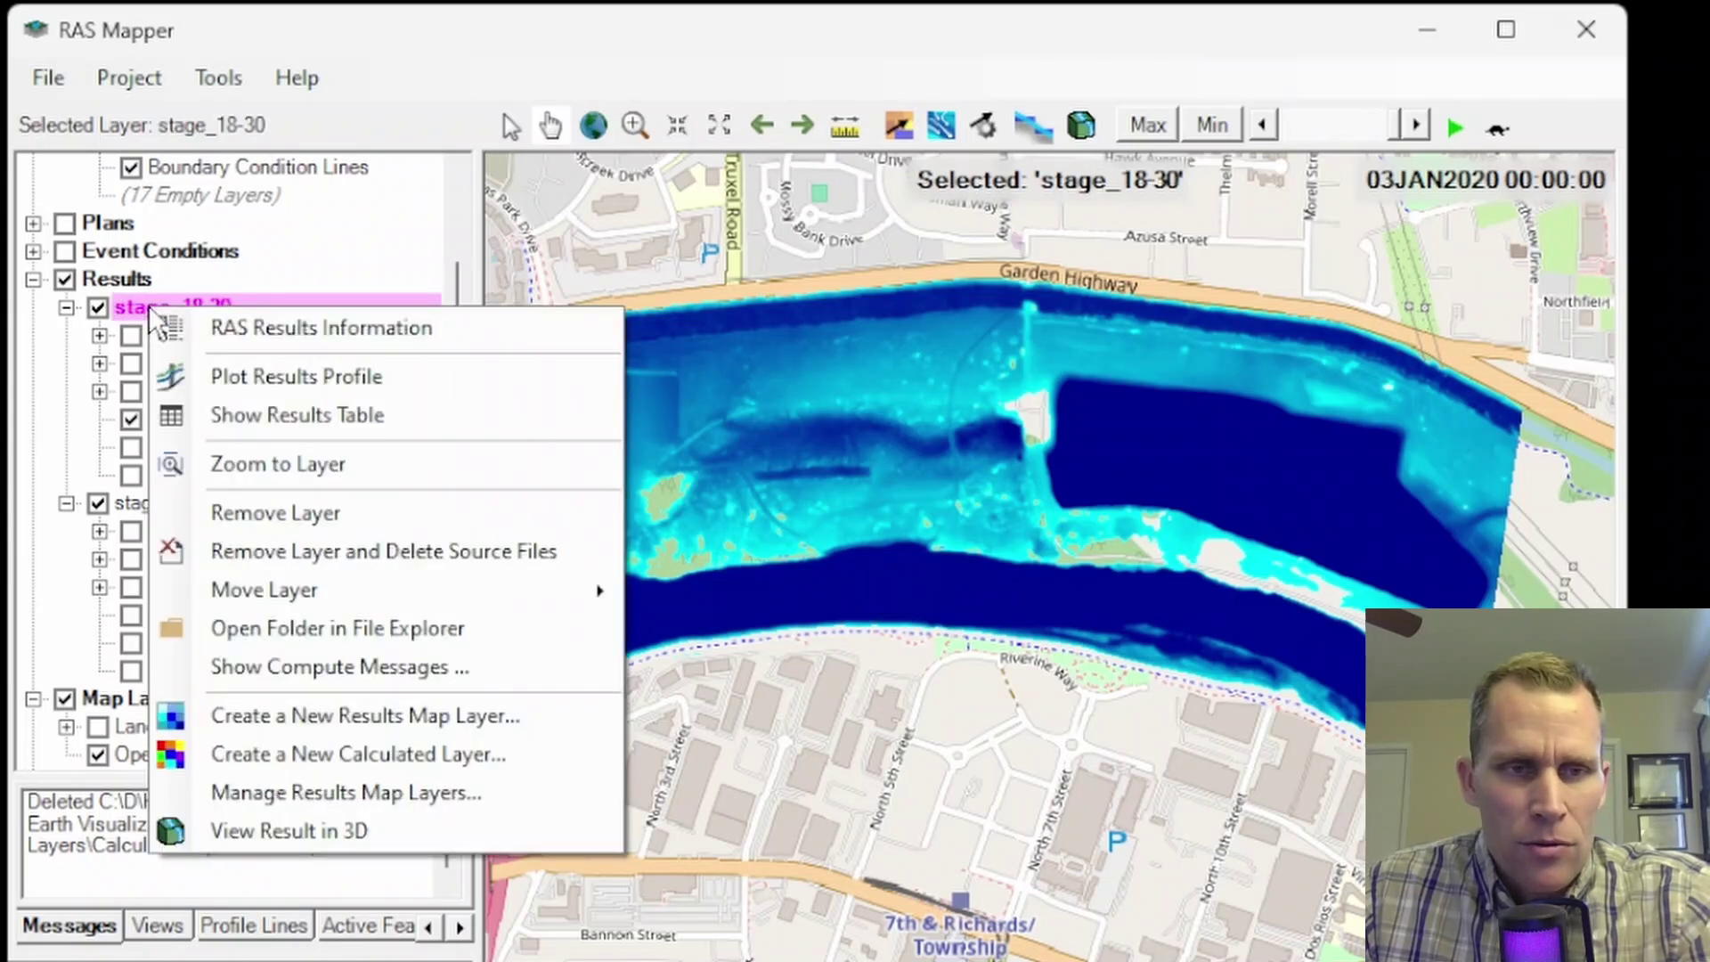
{"action": "left_click", "coordinate": [328, 757]}
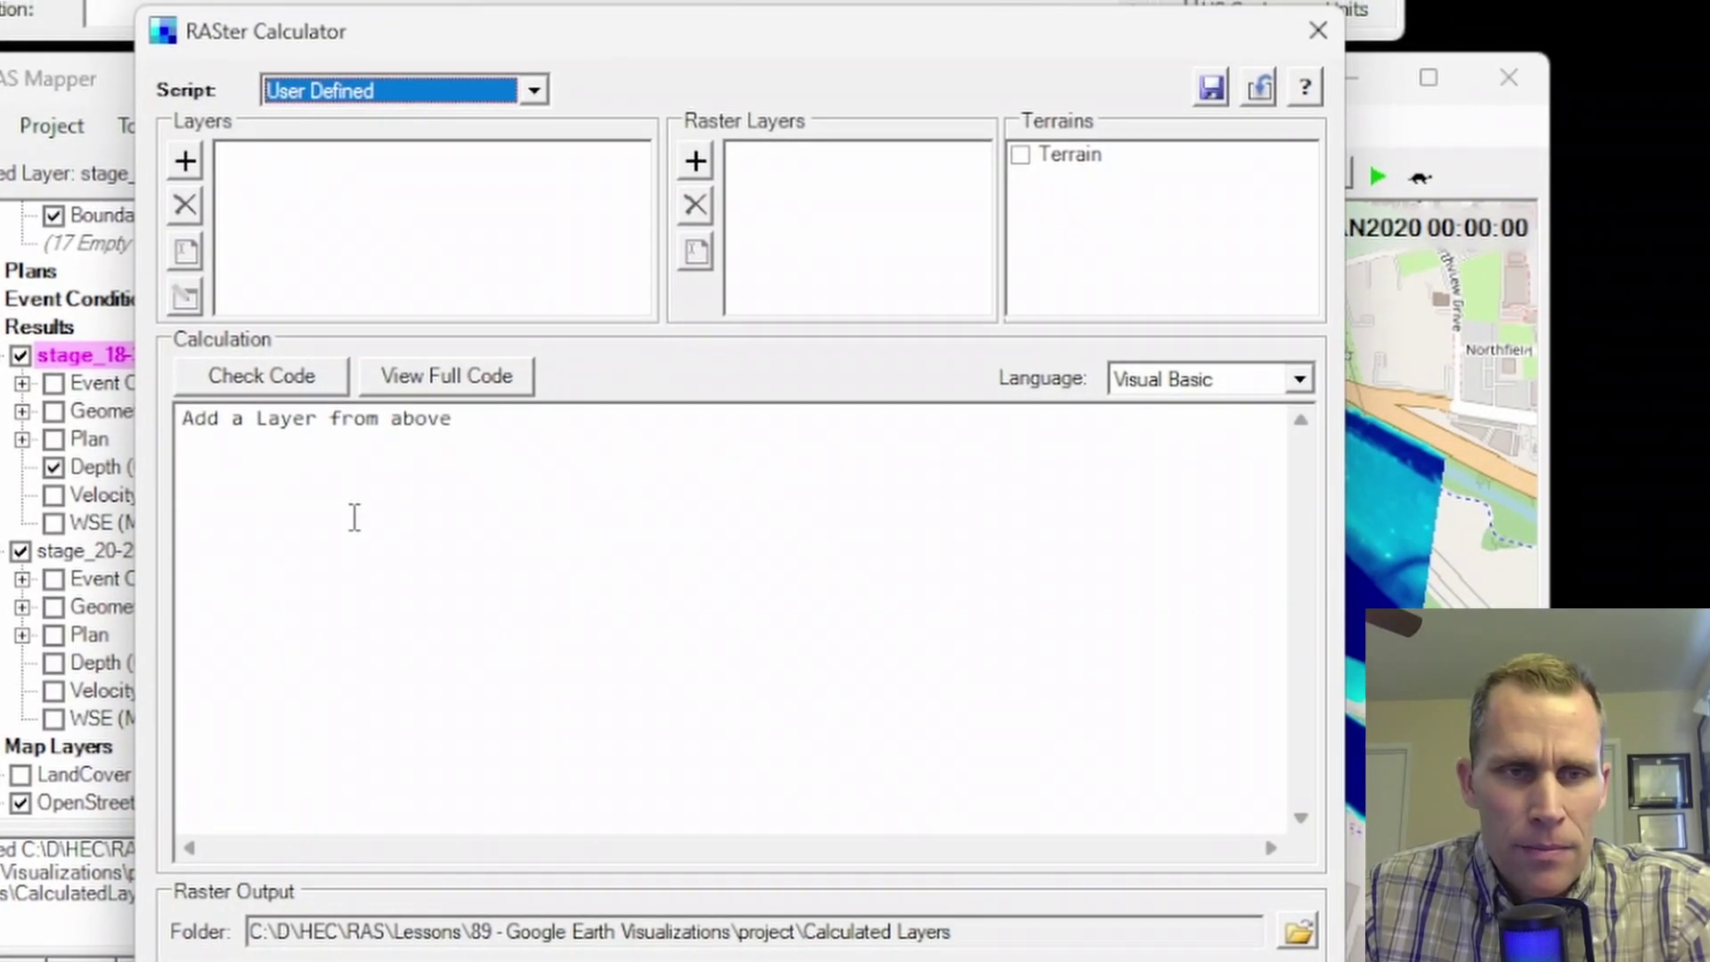
{"action": "left_click", "coordinate": [186, 161]}
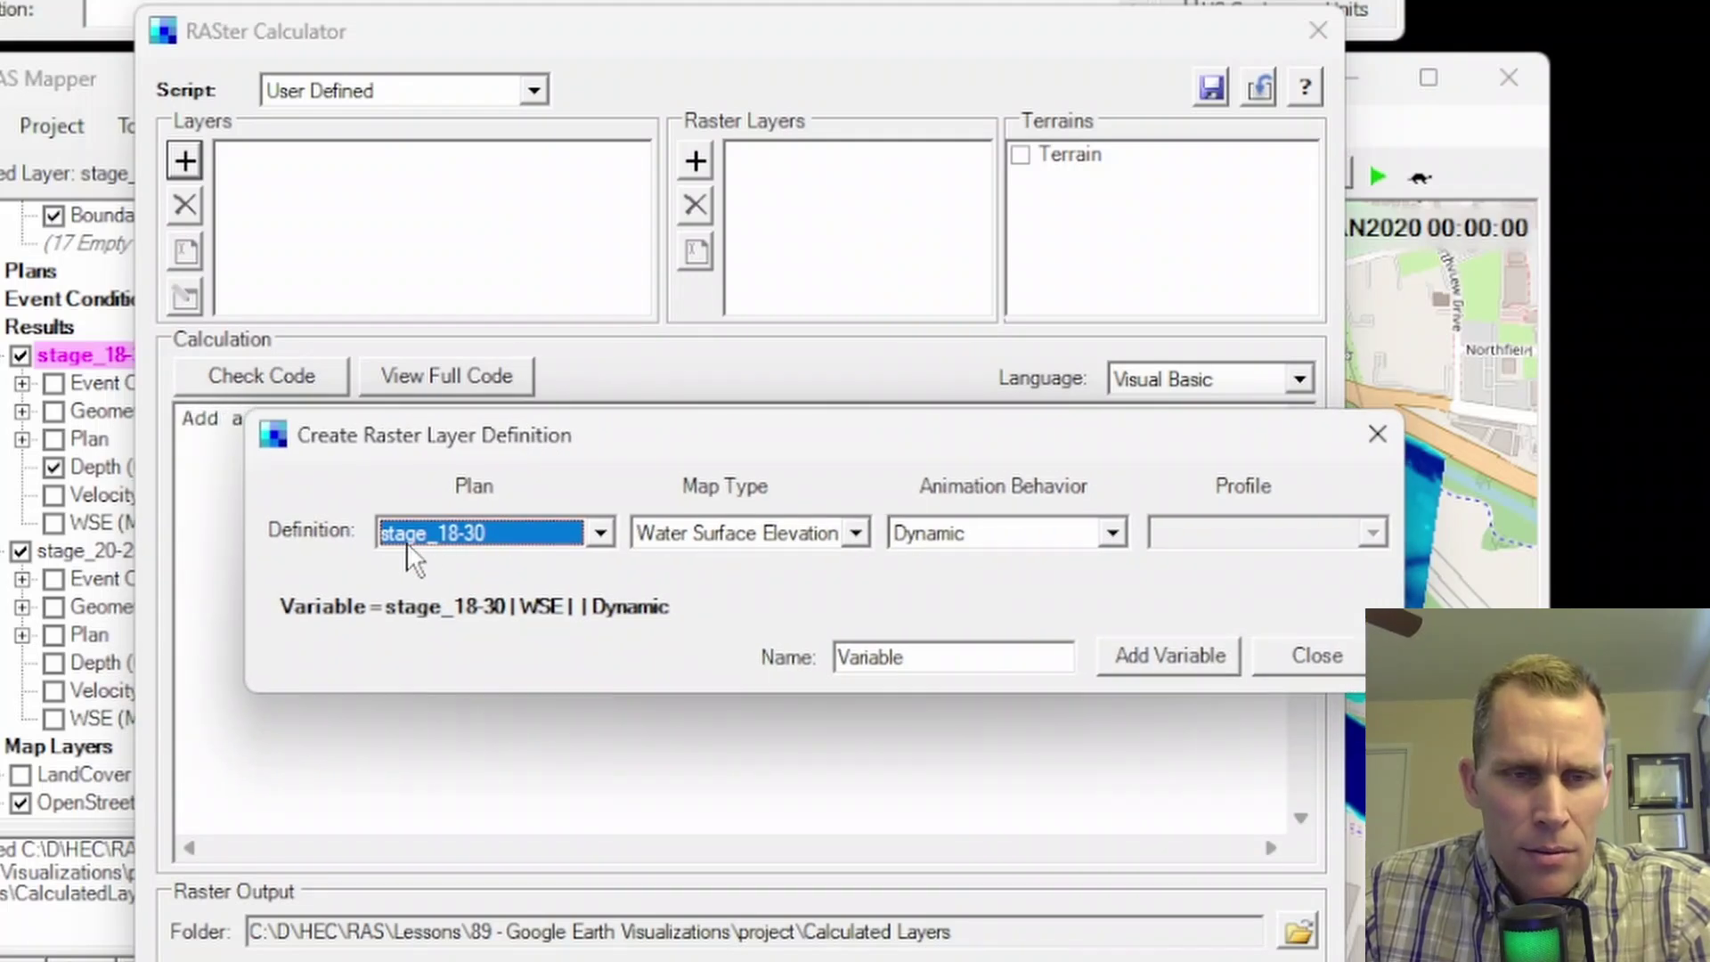
{"action": "left_click", "coordinate": [857, 533]}
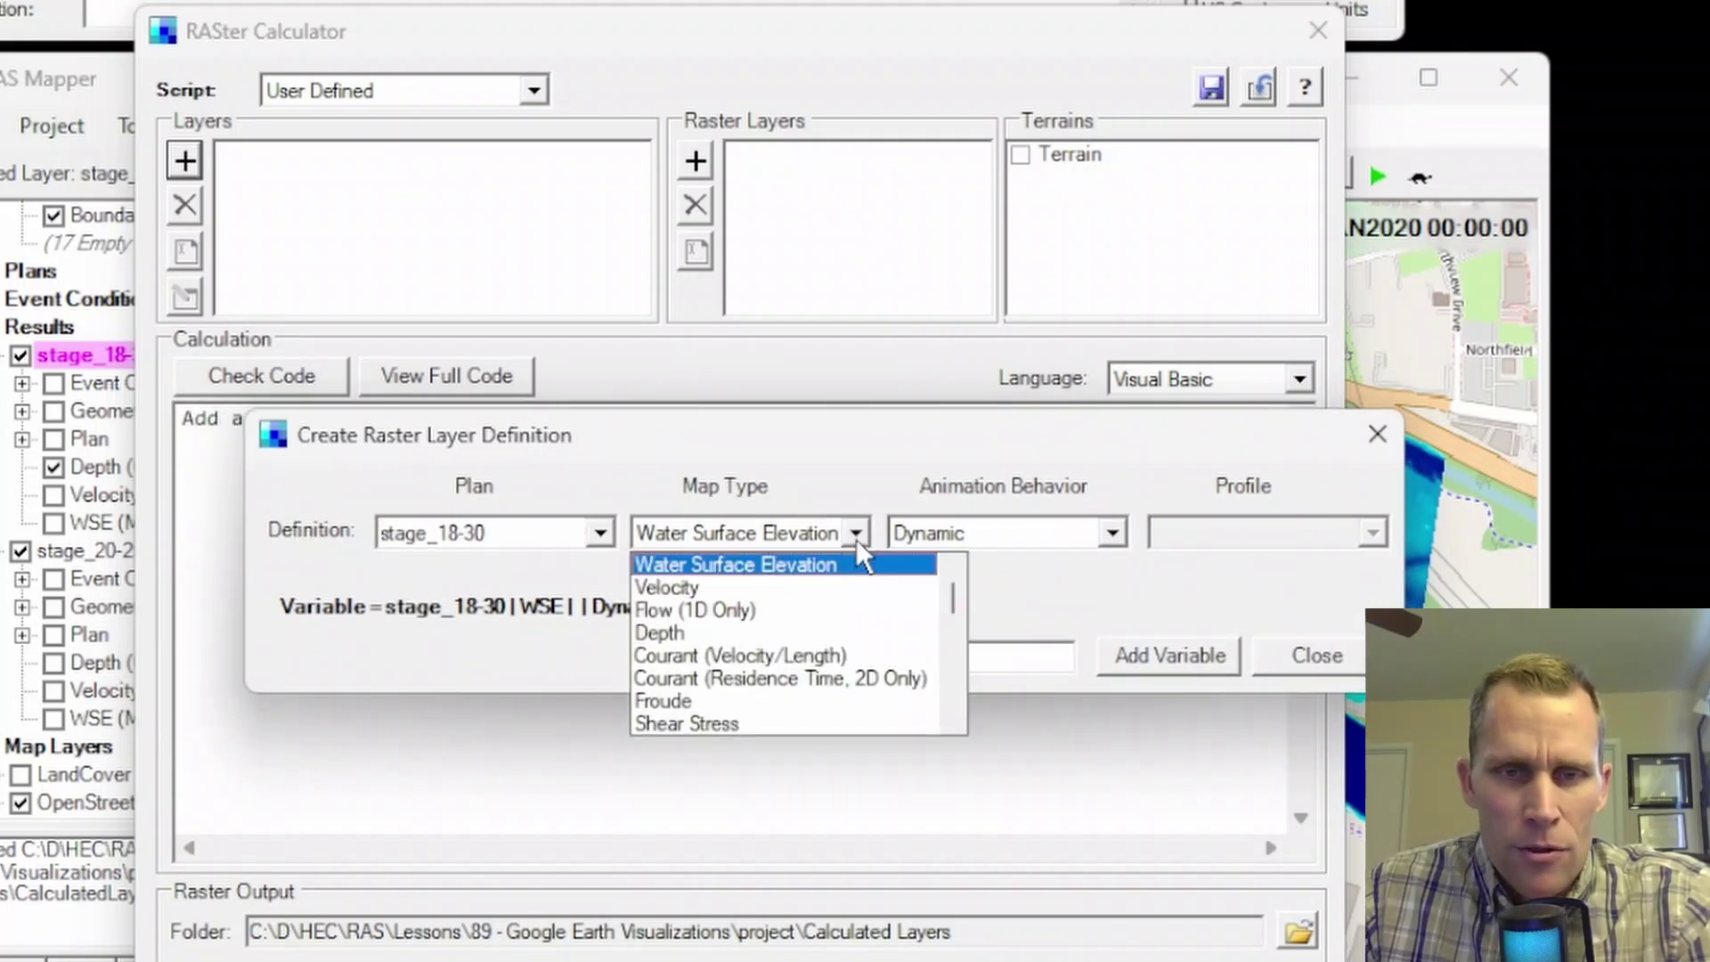
{"action": "left_click", "coordinate": [857, 533]}
{"action": "left_click", "coordinate": [1096, 534]}
{"action": "left_click", "coordinate": [1049, 523]}
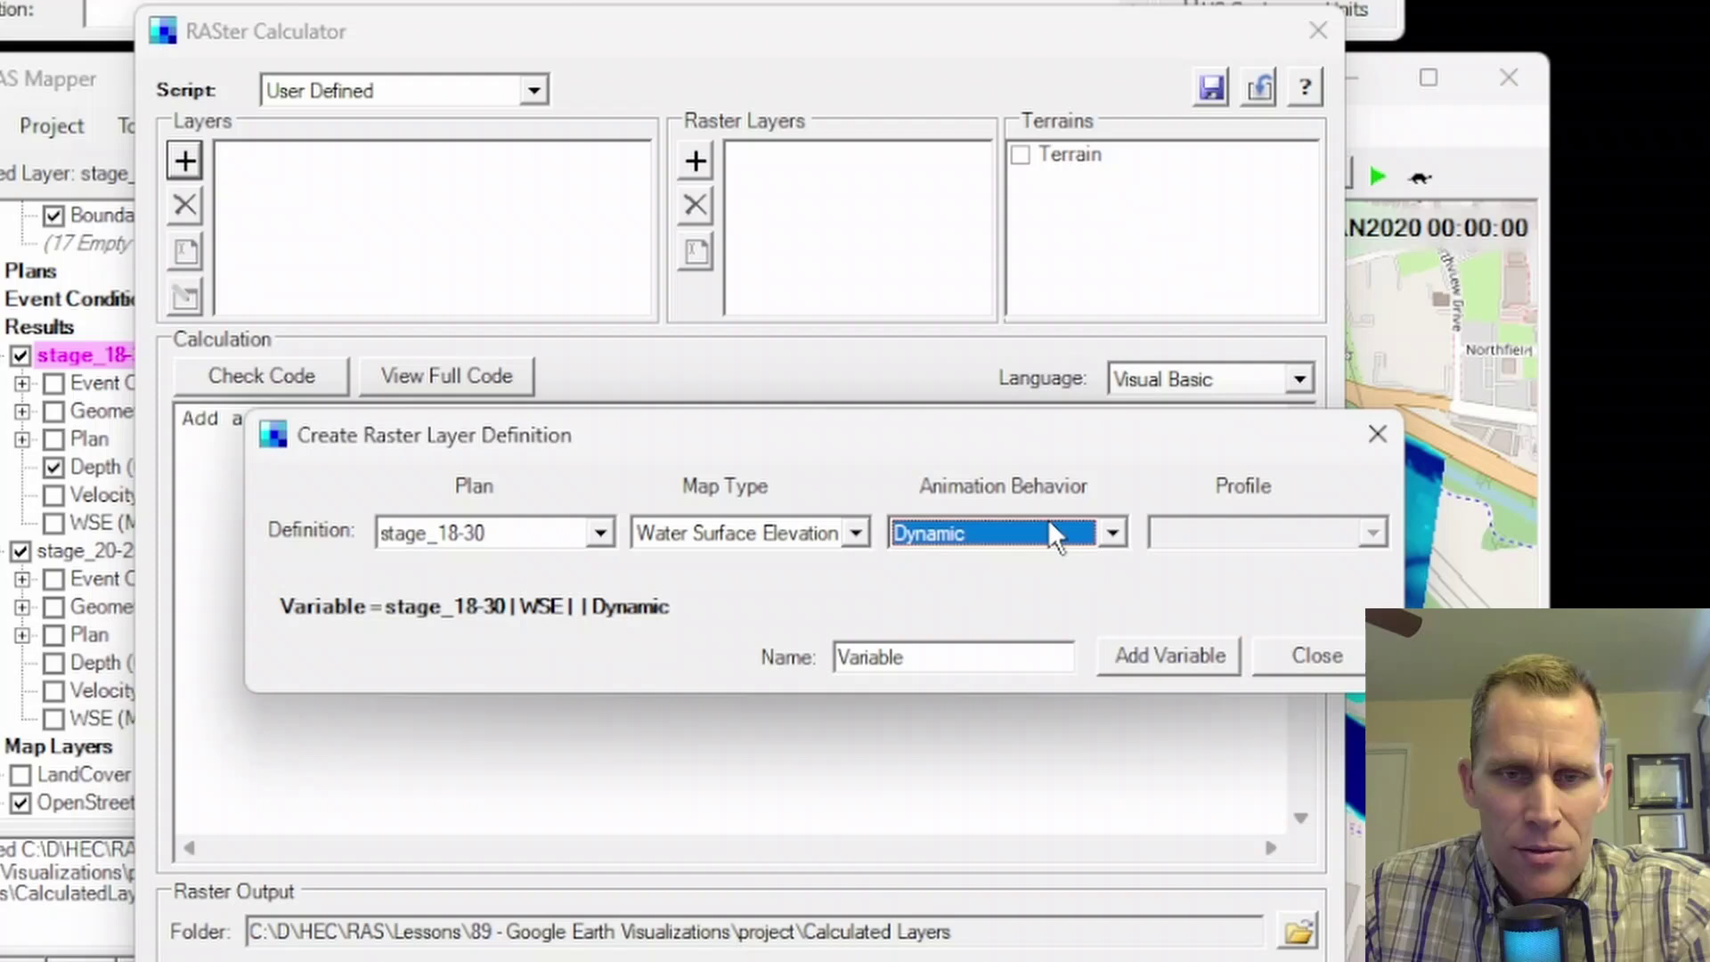
{"action": "double_click", "coordinate": [965, 659]}
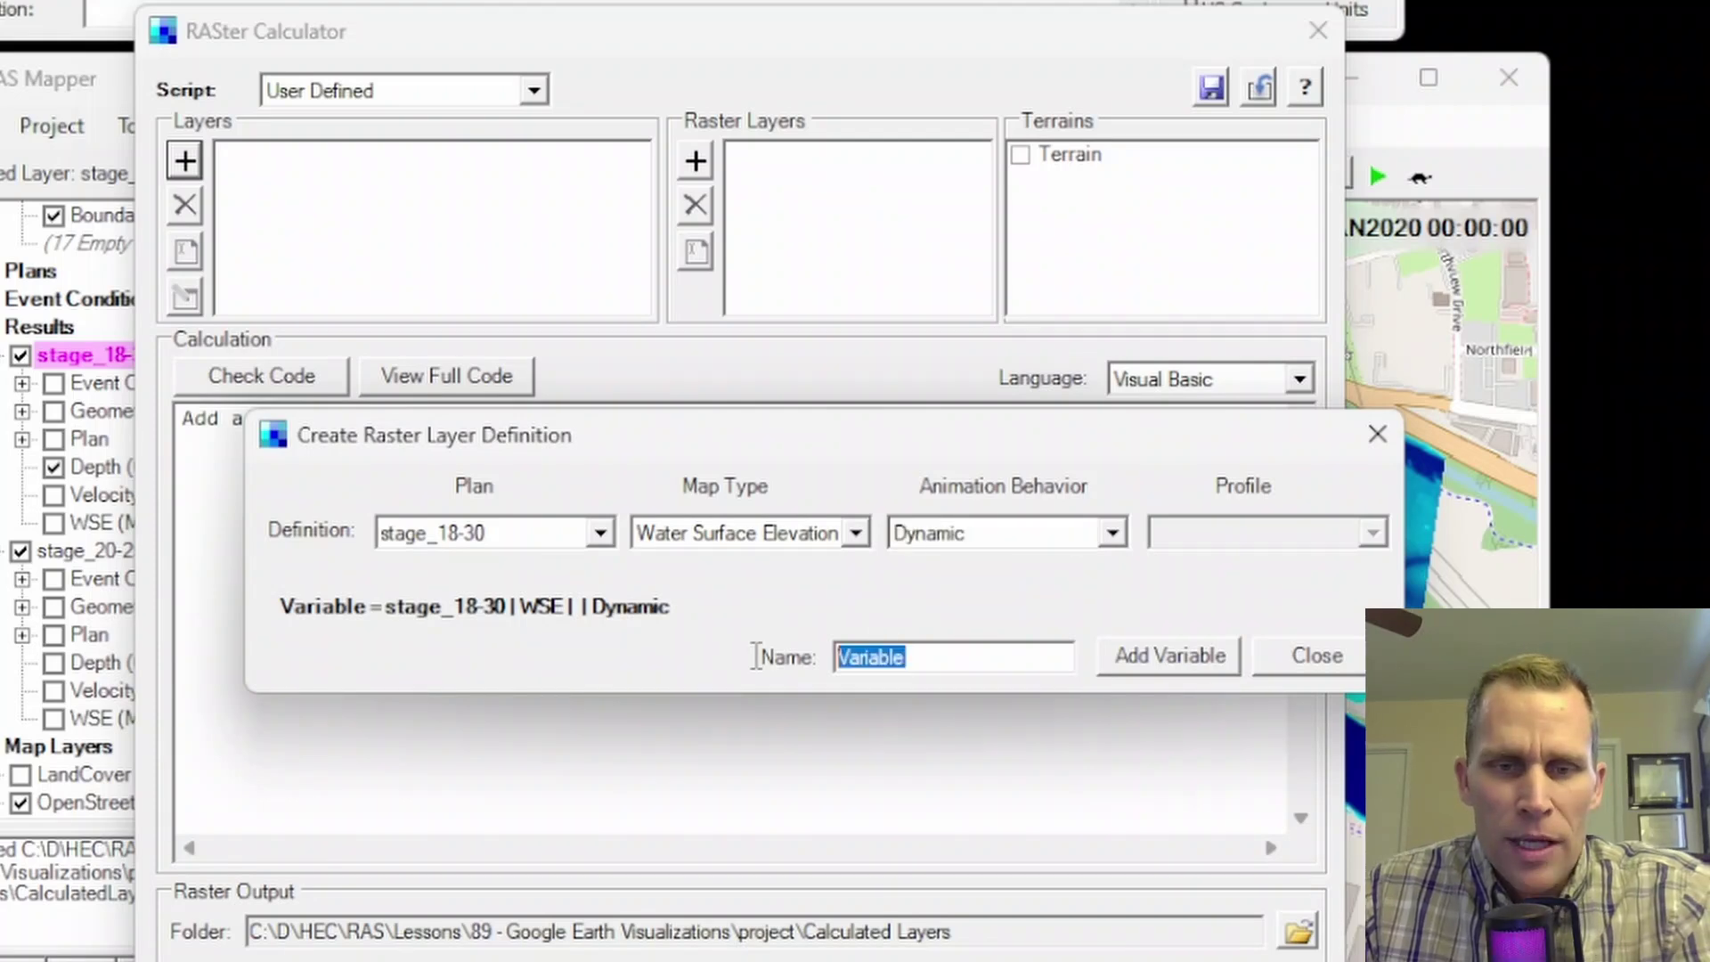
{"action": "type", "text": "wsel_18_30"}
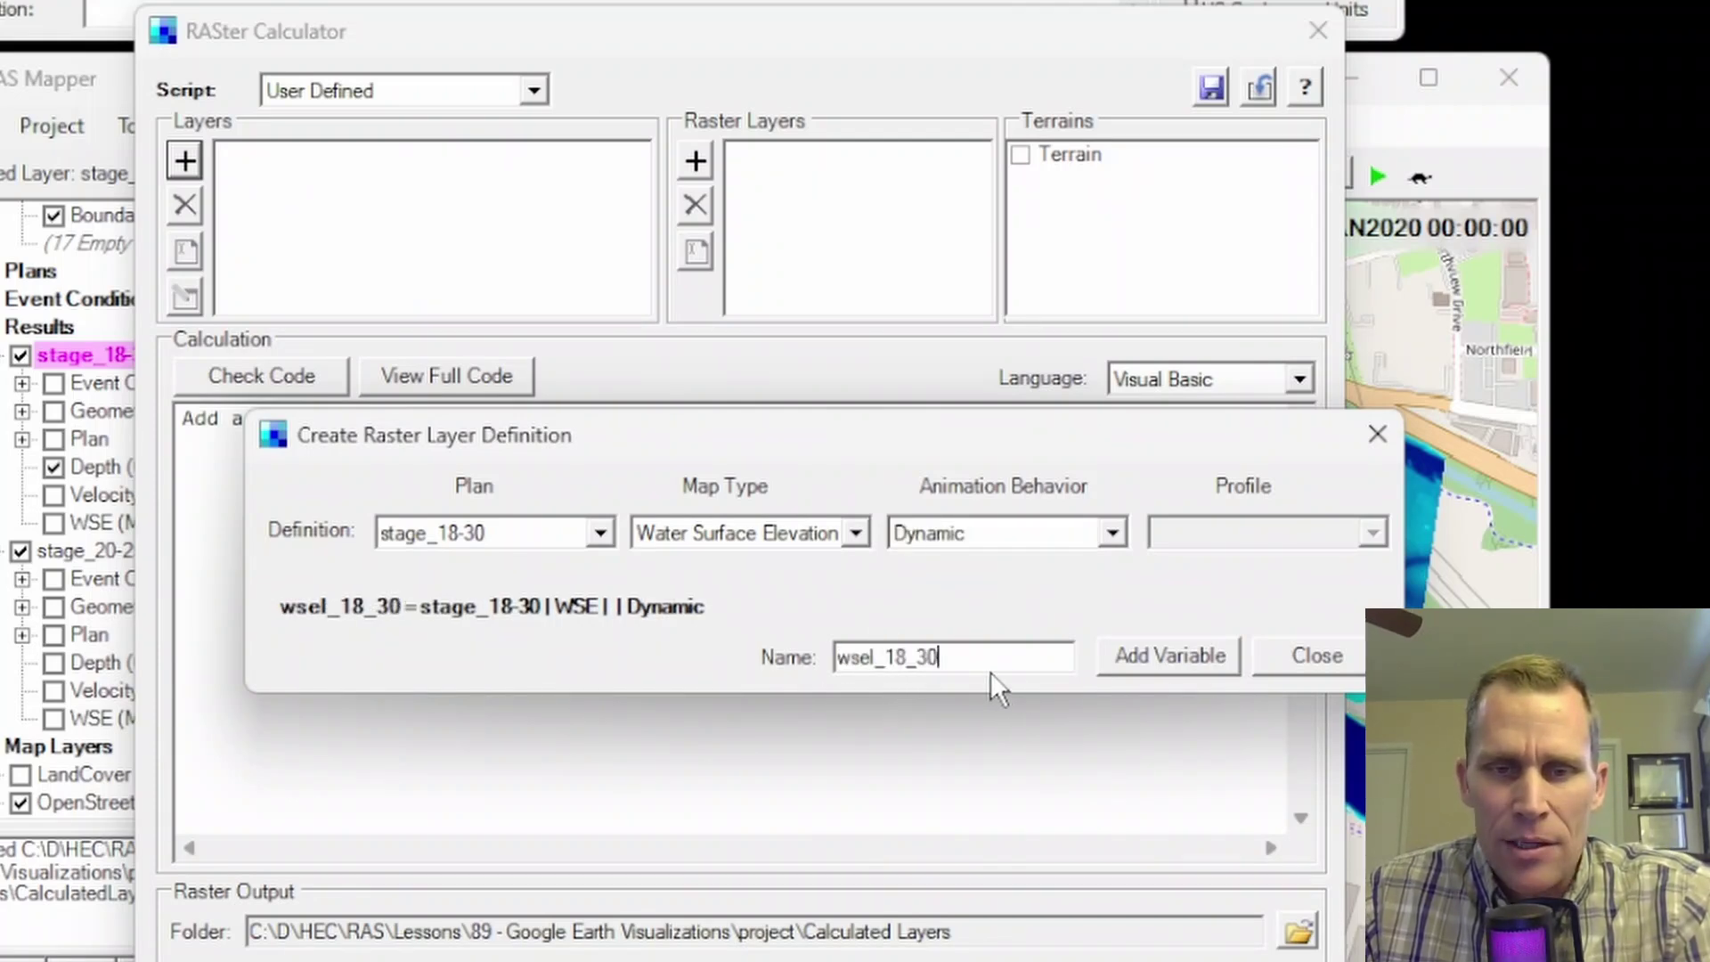
{"action": "left_click", "coordinate": [1158, 658]}
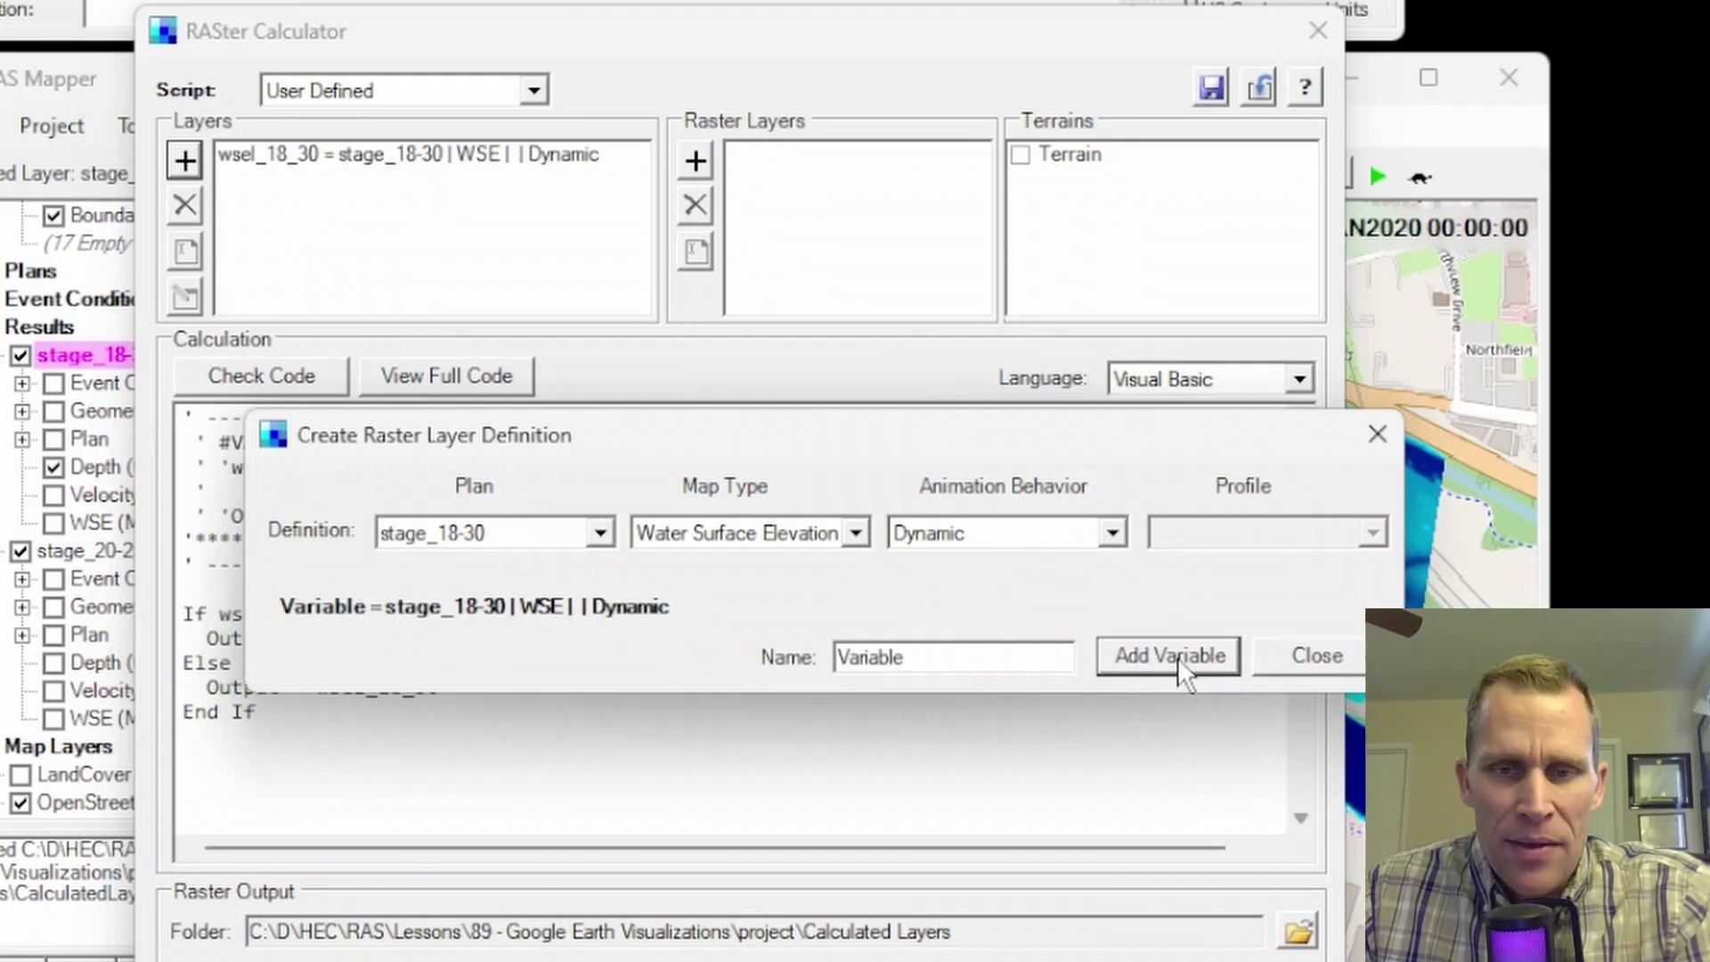
{"action": "left_click", "coordinate": [1313, 666]}
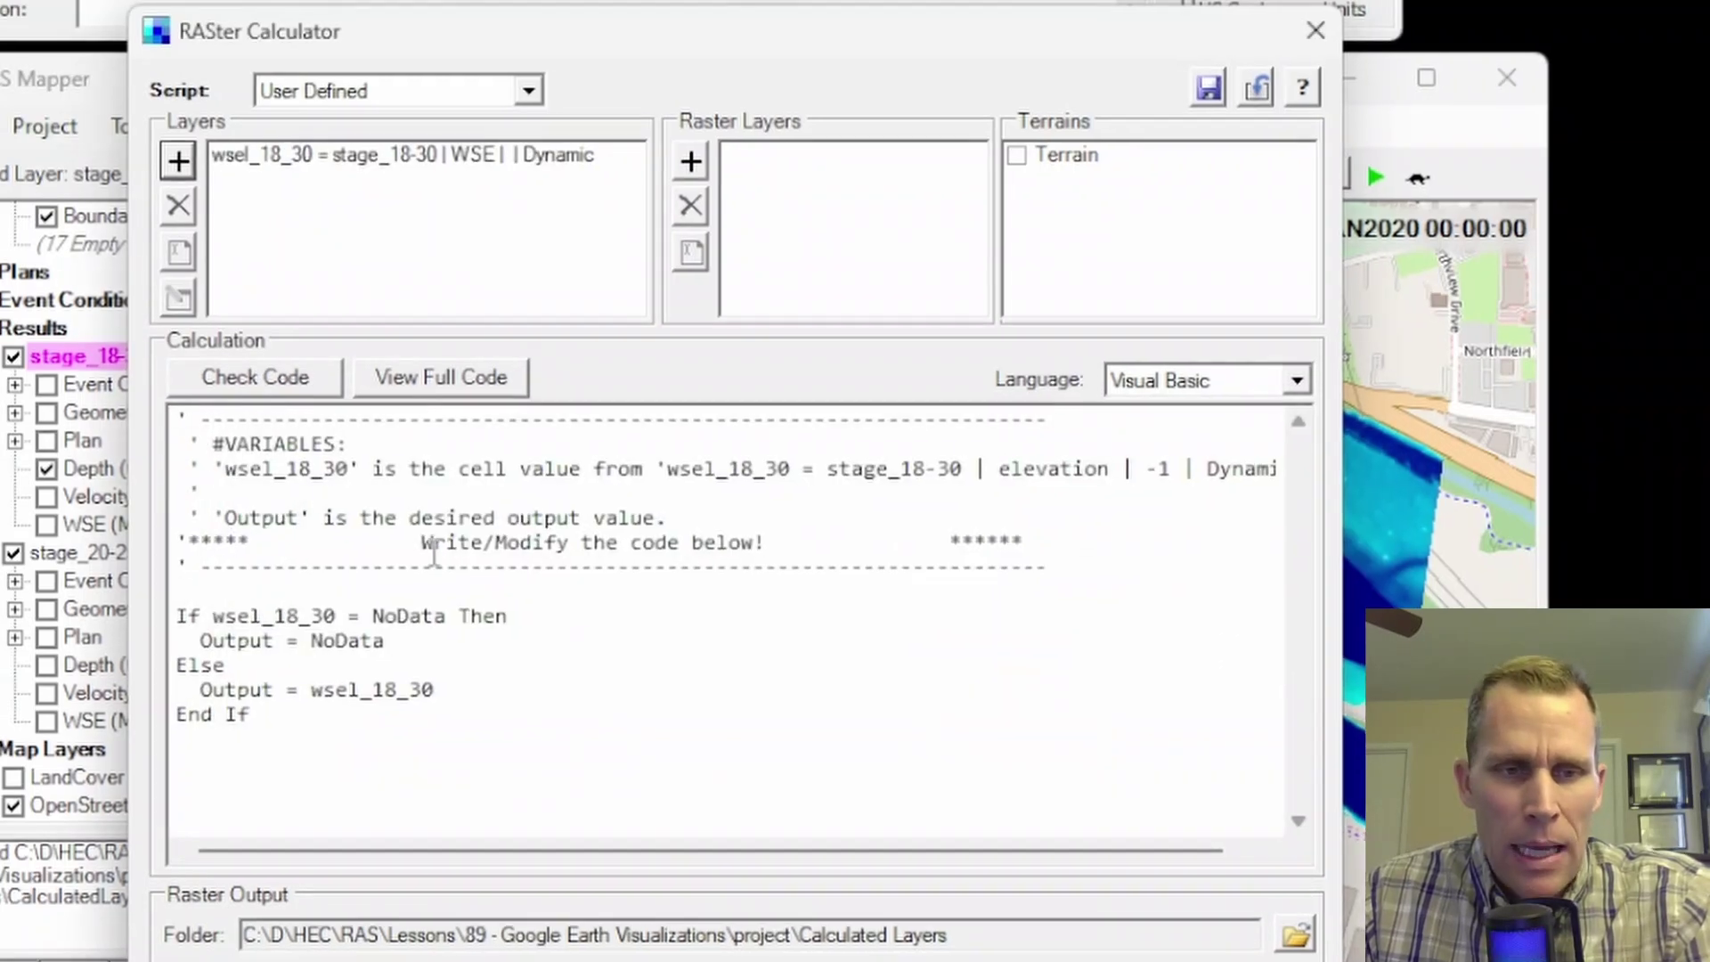
Step: Review the If/Else script's NoData and wsel_18_30 output lines
{"action": "left_click_drag", "start_coordinate": [248, 805], "coordinate": [120, 632]}
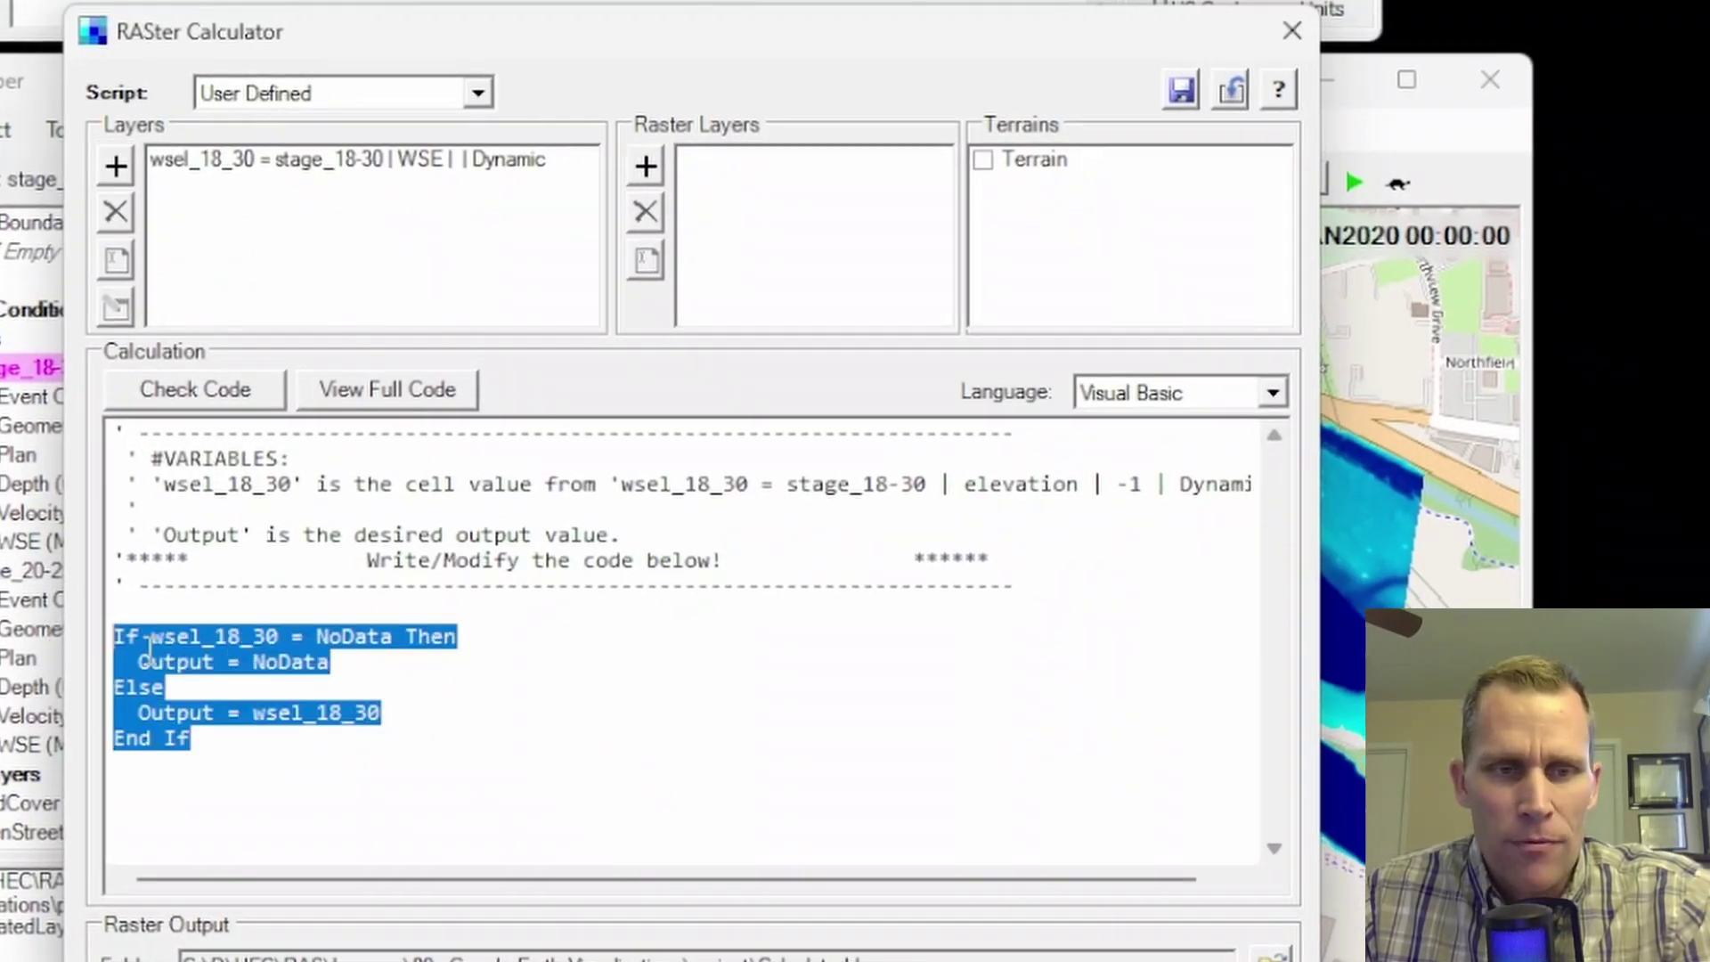
{"action": "left_click", "coordinate": [270, 663]}
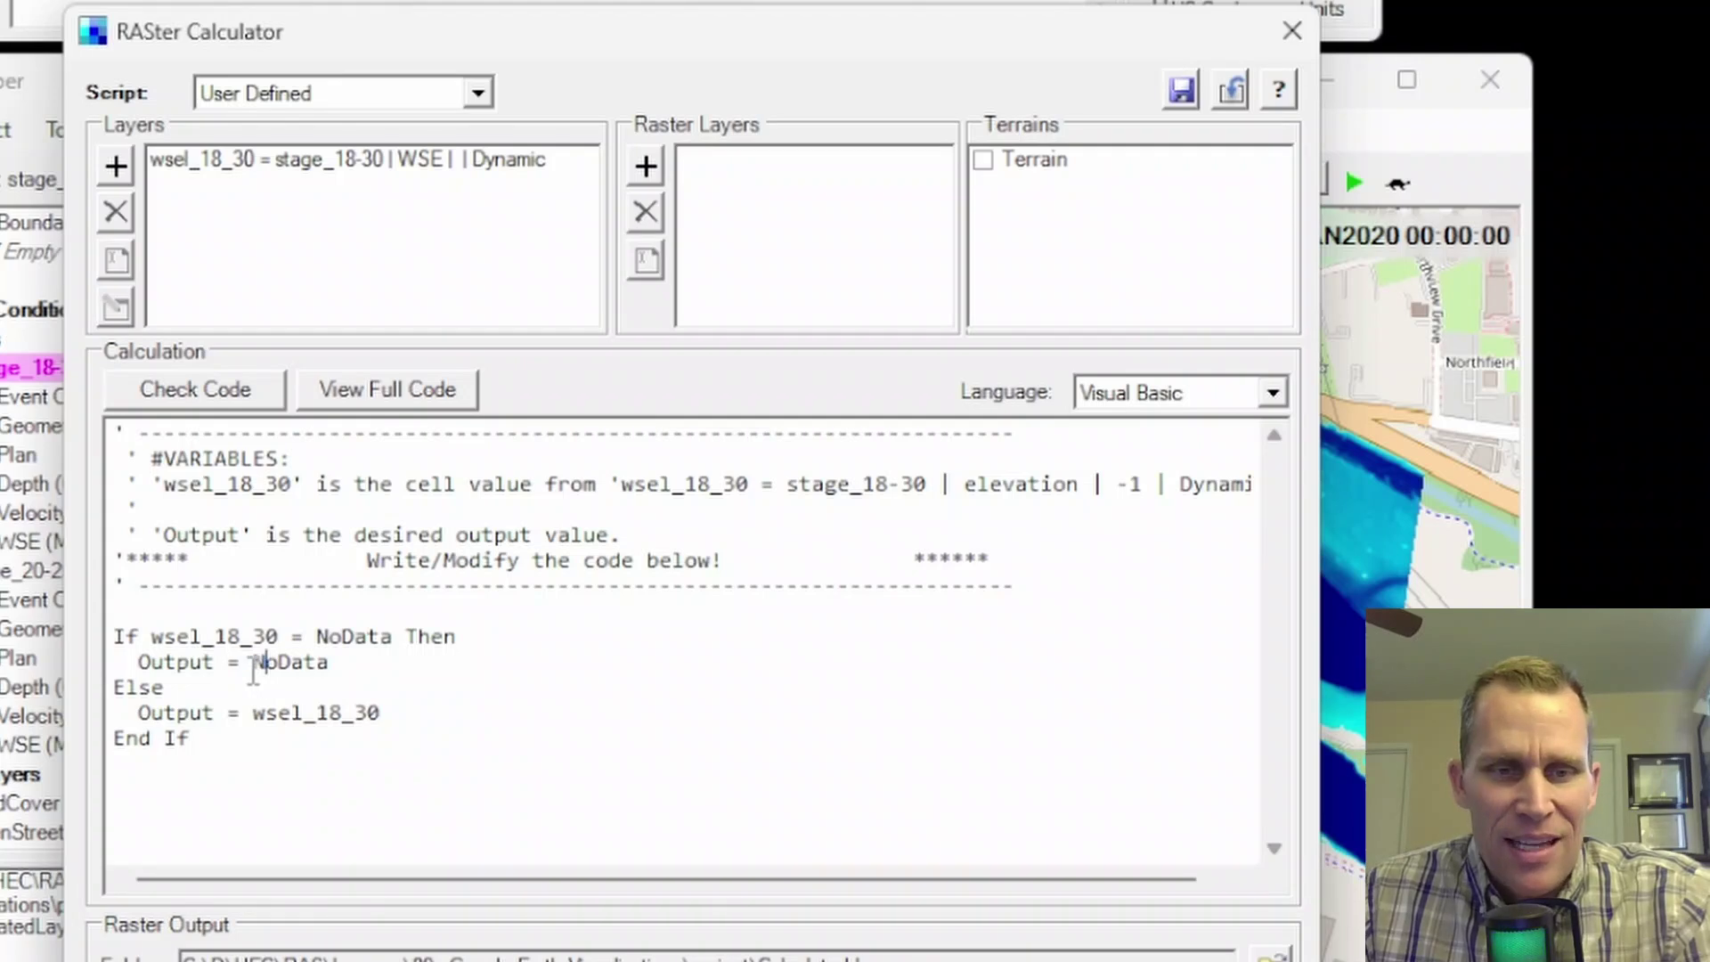
{"action": "left_click_drag", "start_coordinate": [254, 672], "coordinate": [347, 675]}
{"action": "left_click", "coordinate": [180, 666]}
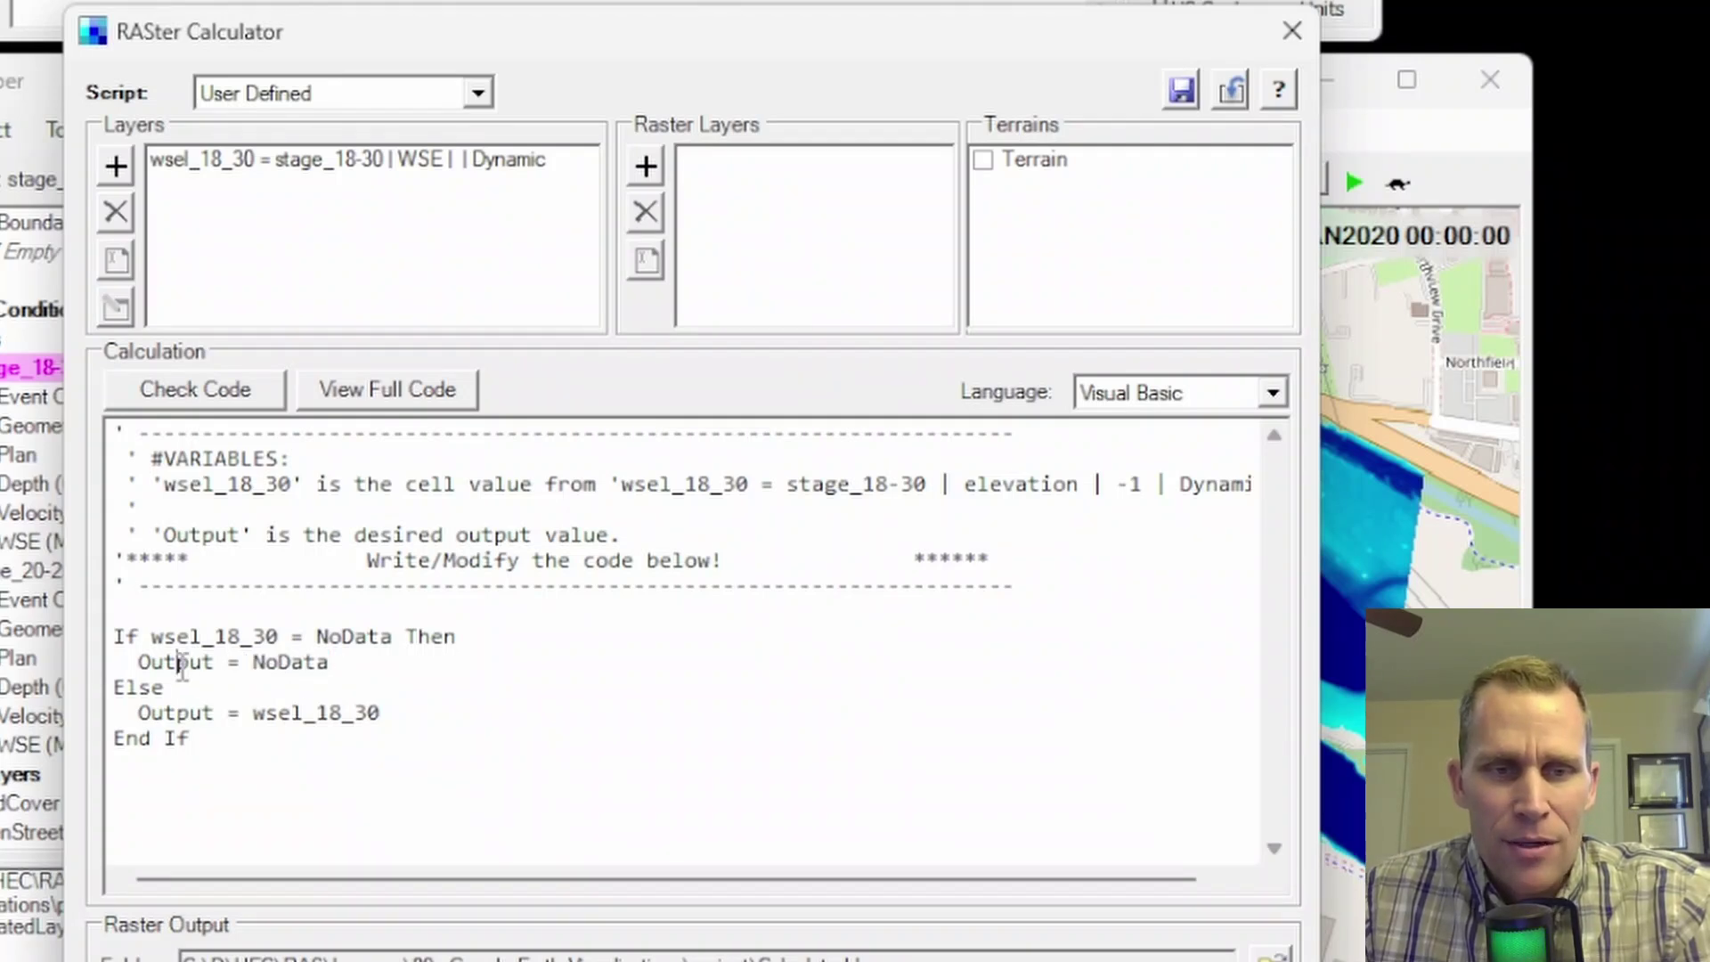
{"action": "left_click_drag", "start_coordinate": [253, 712], "coordinate": [385, 717]}
{"action": "key", "text": "ctrl+c"}
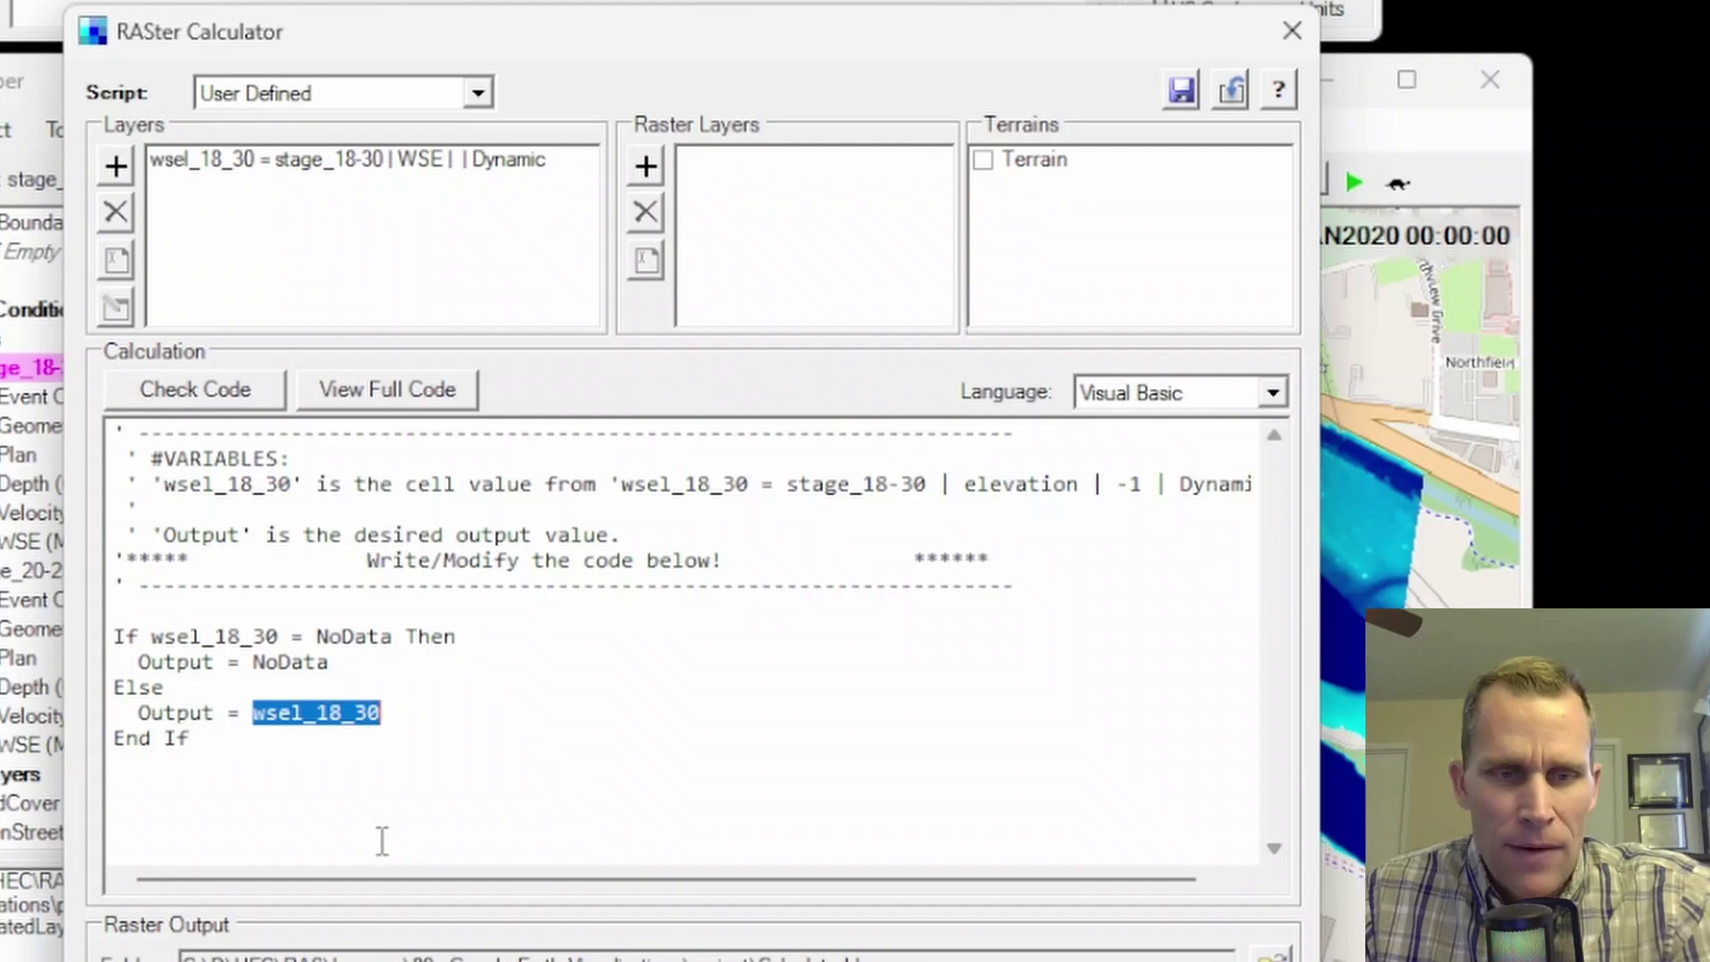
Step: Name the output raster wsel_18_30 and create the layer
{"action": "key", "text": "Tab"}
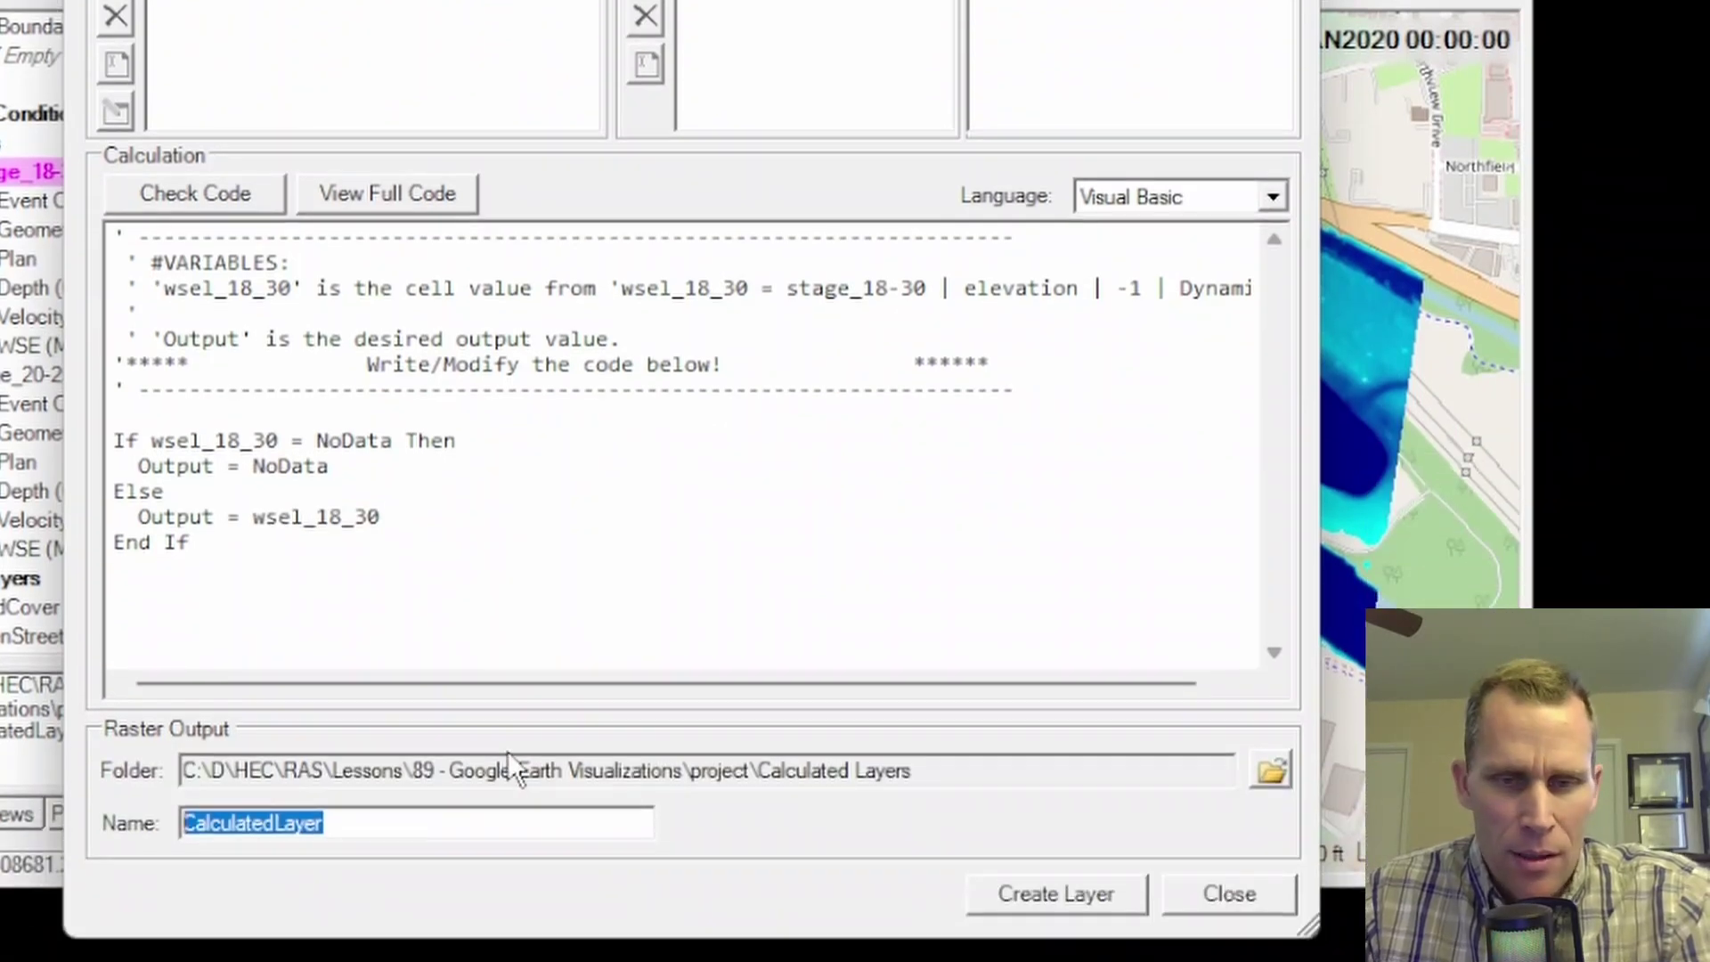
{"action": "key", "text": "ctrl+v"}
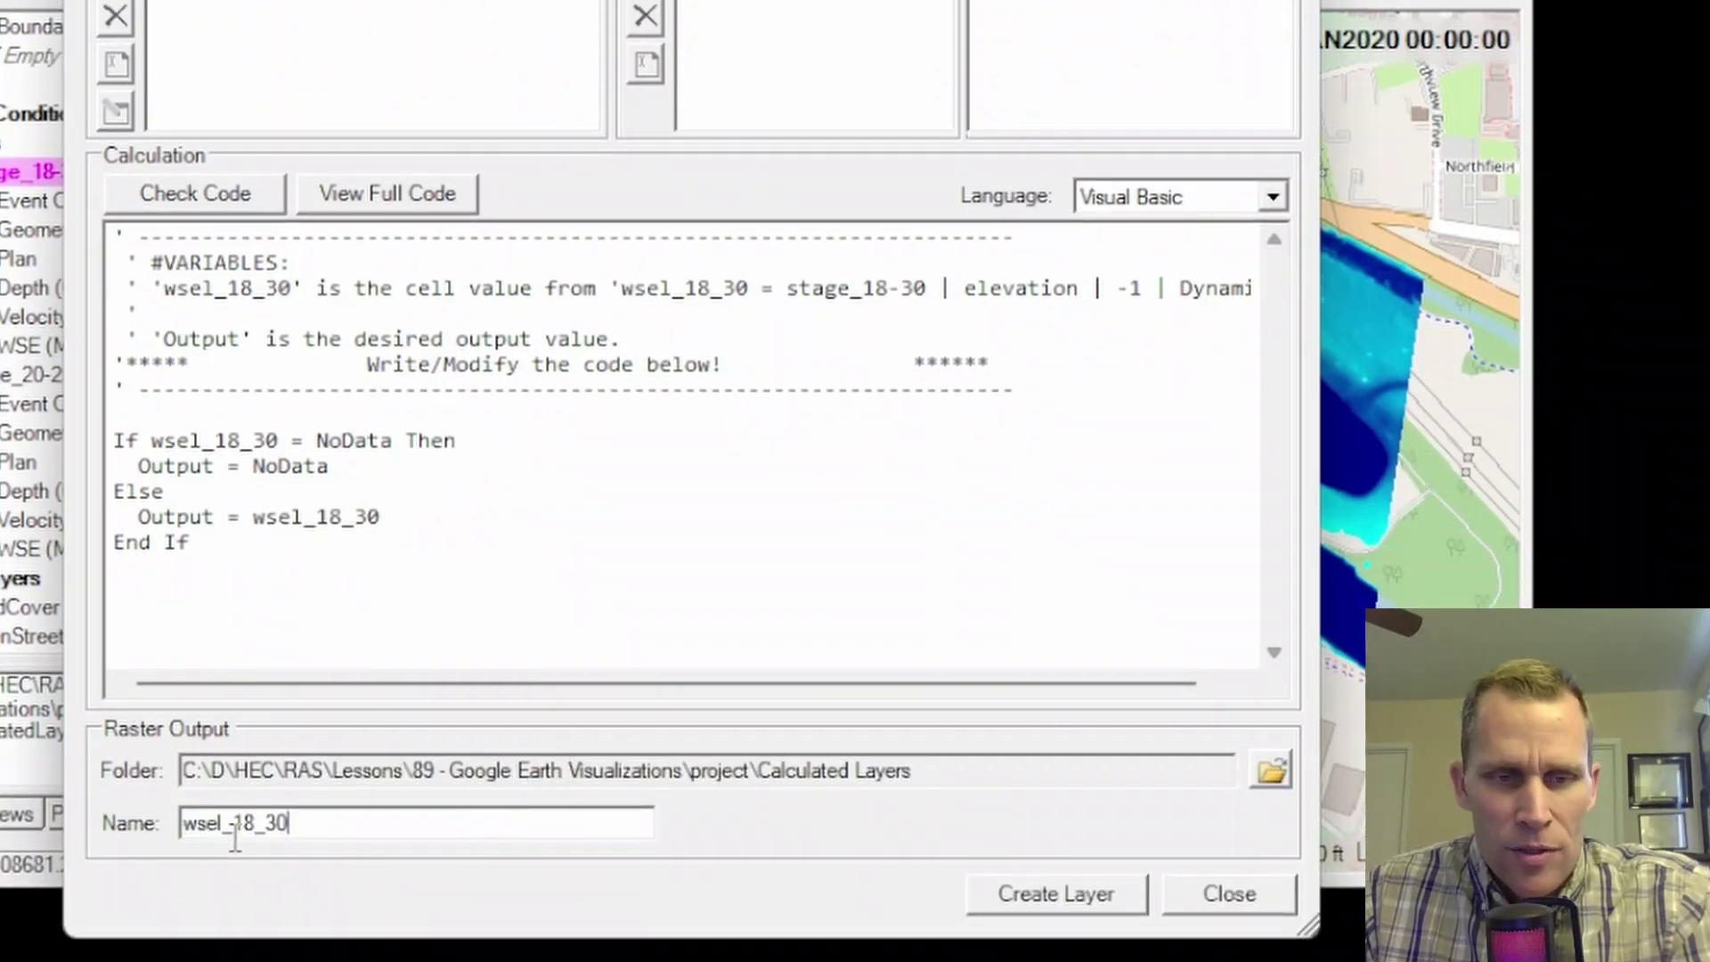
{"action": "left_click", "coordinate": [1050, 896]}
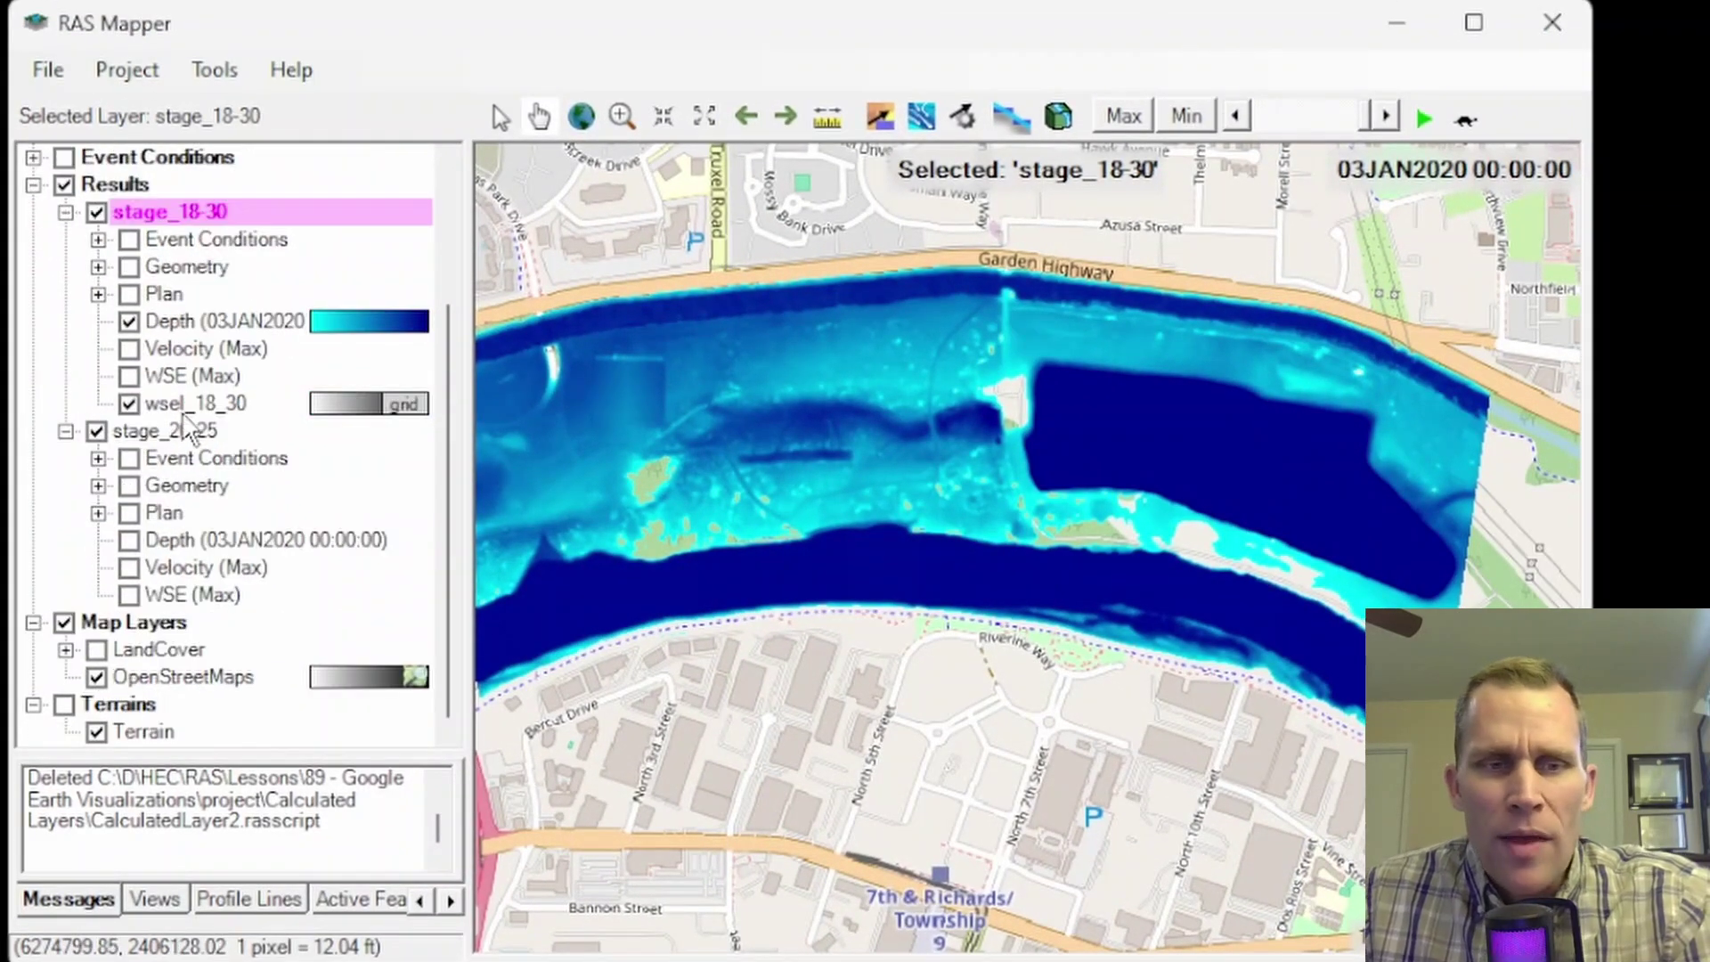
Step: Hide Depth (03JAN2020) and OpenStreetMaps, leaving wsel_18_30 visible, then play it through time
{"action": "left_click", "coordinate": [184, 408]}
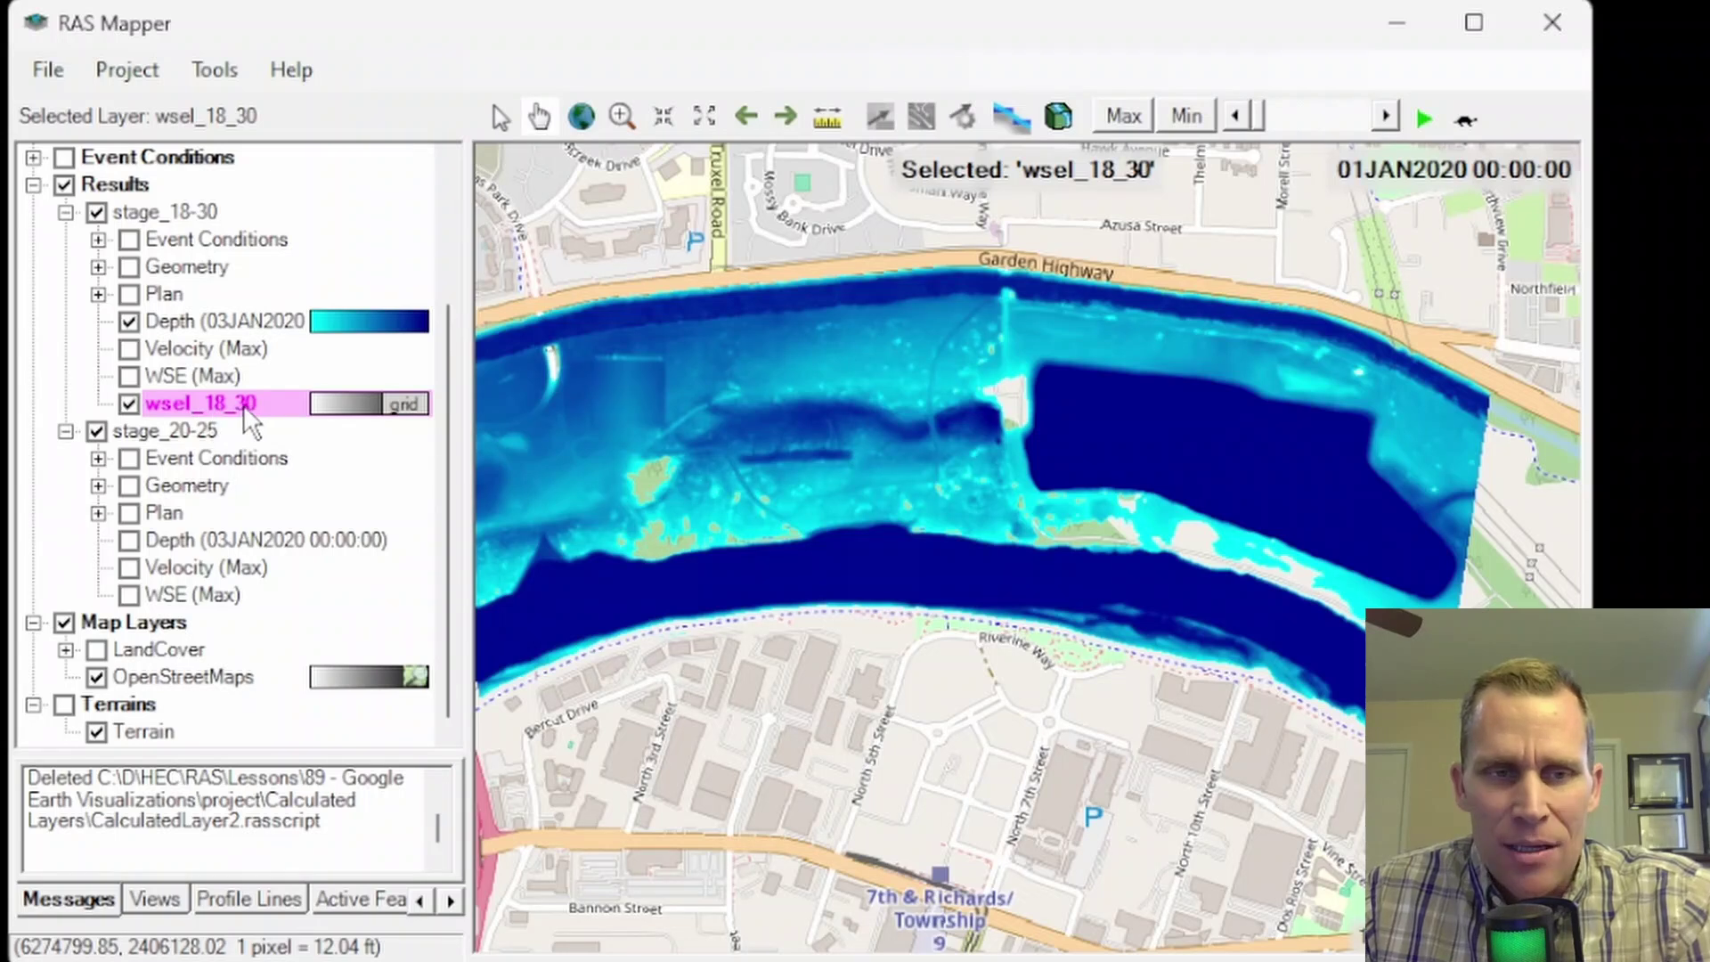
{"action": "left_click", "coordinate": [129, 321]}
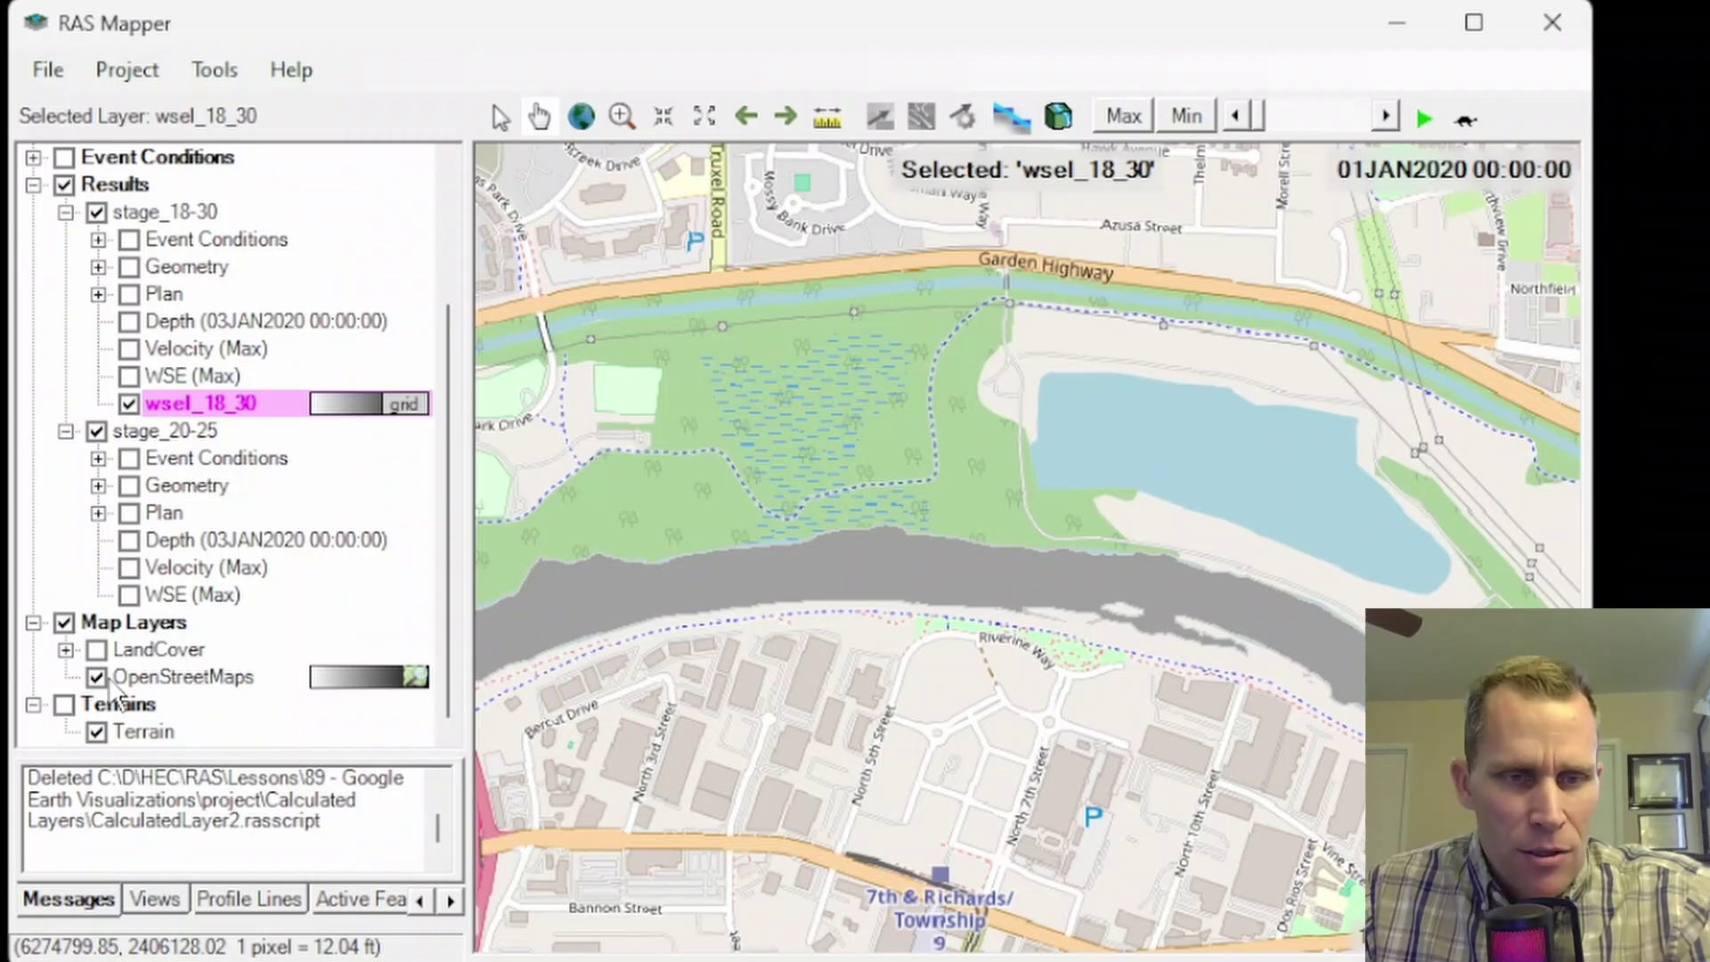
{"action": "left_click", "coordinate": [96, 676]}
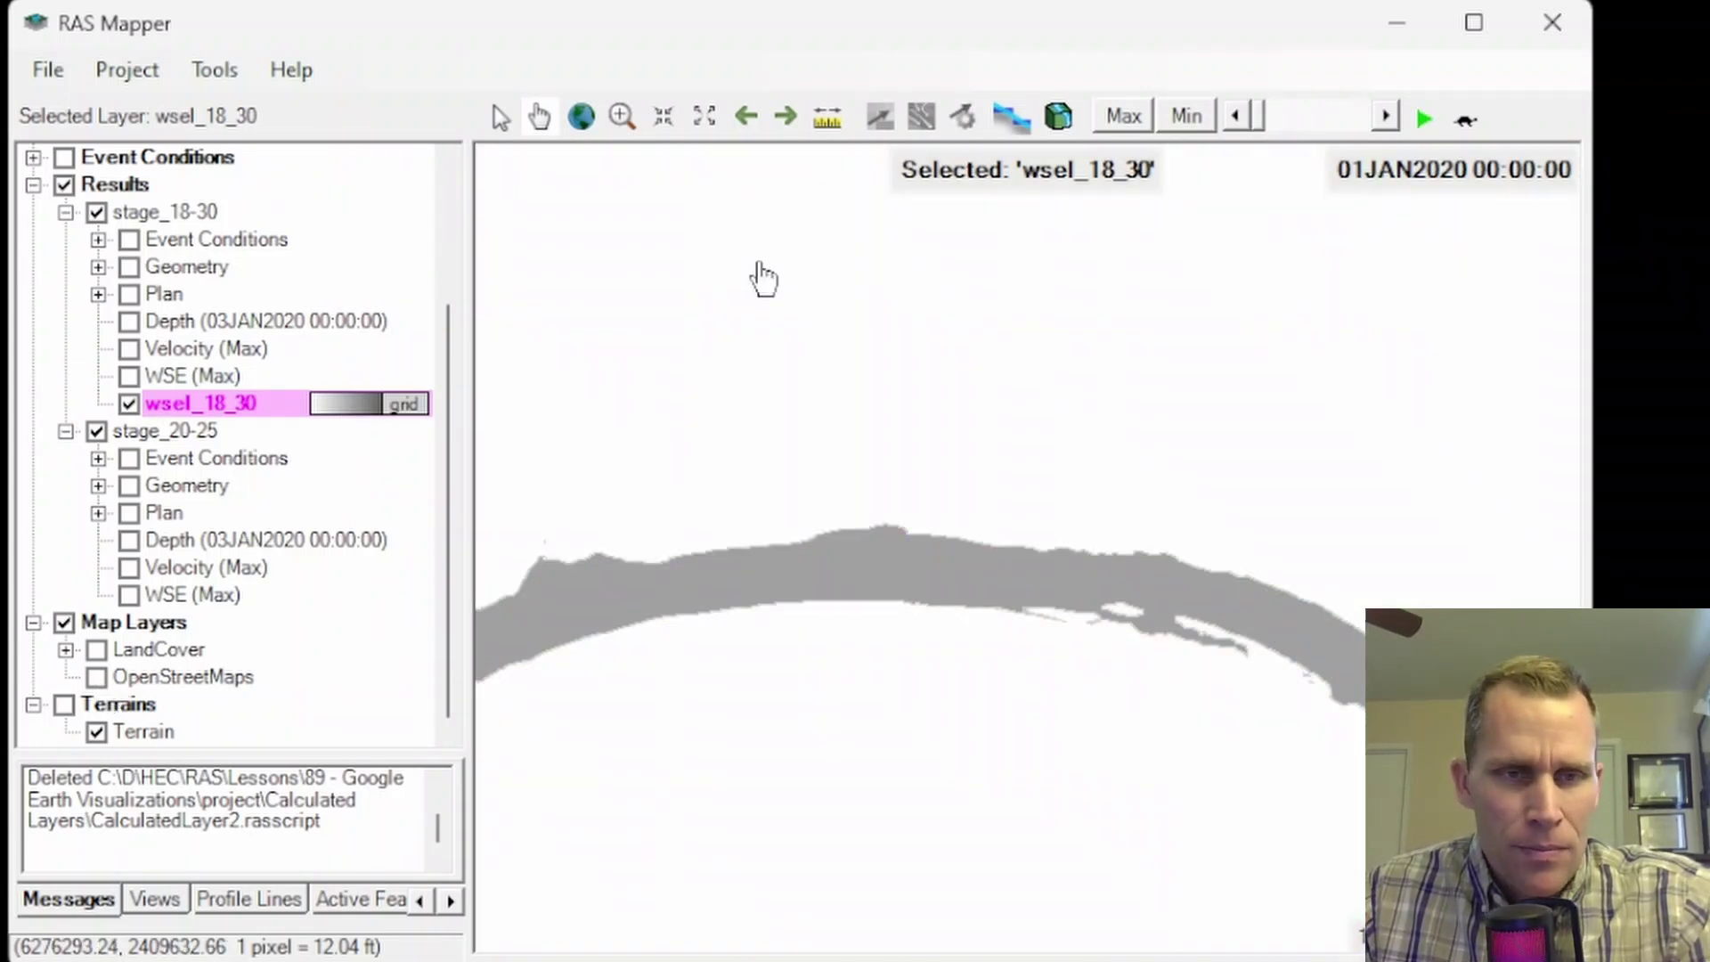
{"action": "left_click", "coordinate": [1423, 119]}
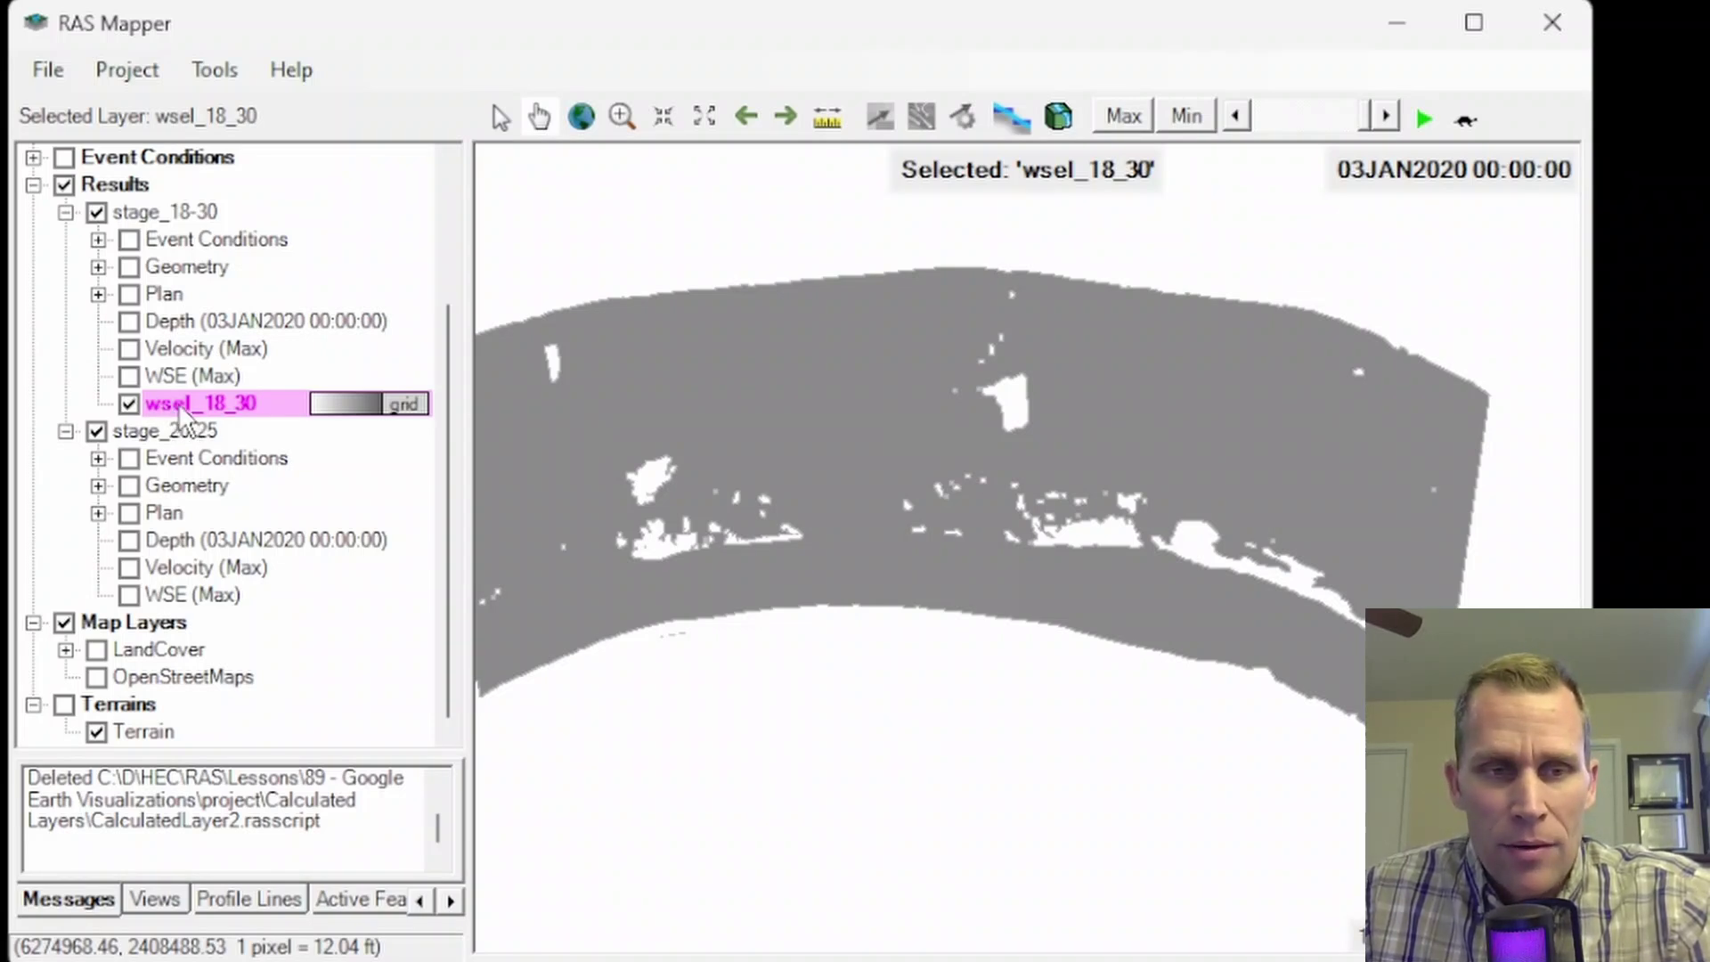
Step: Apply the Depth colour ramp (0 to 15) to wsel_18_30's surface fill
{"action": "double_click", "coordinate": [178, 402]}
{"action": "left_click", "coordinate": [297, 524]}
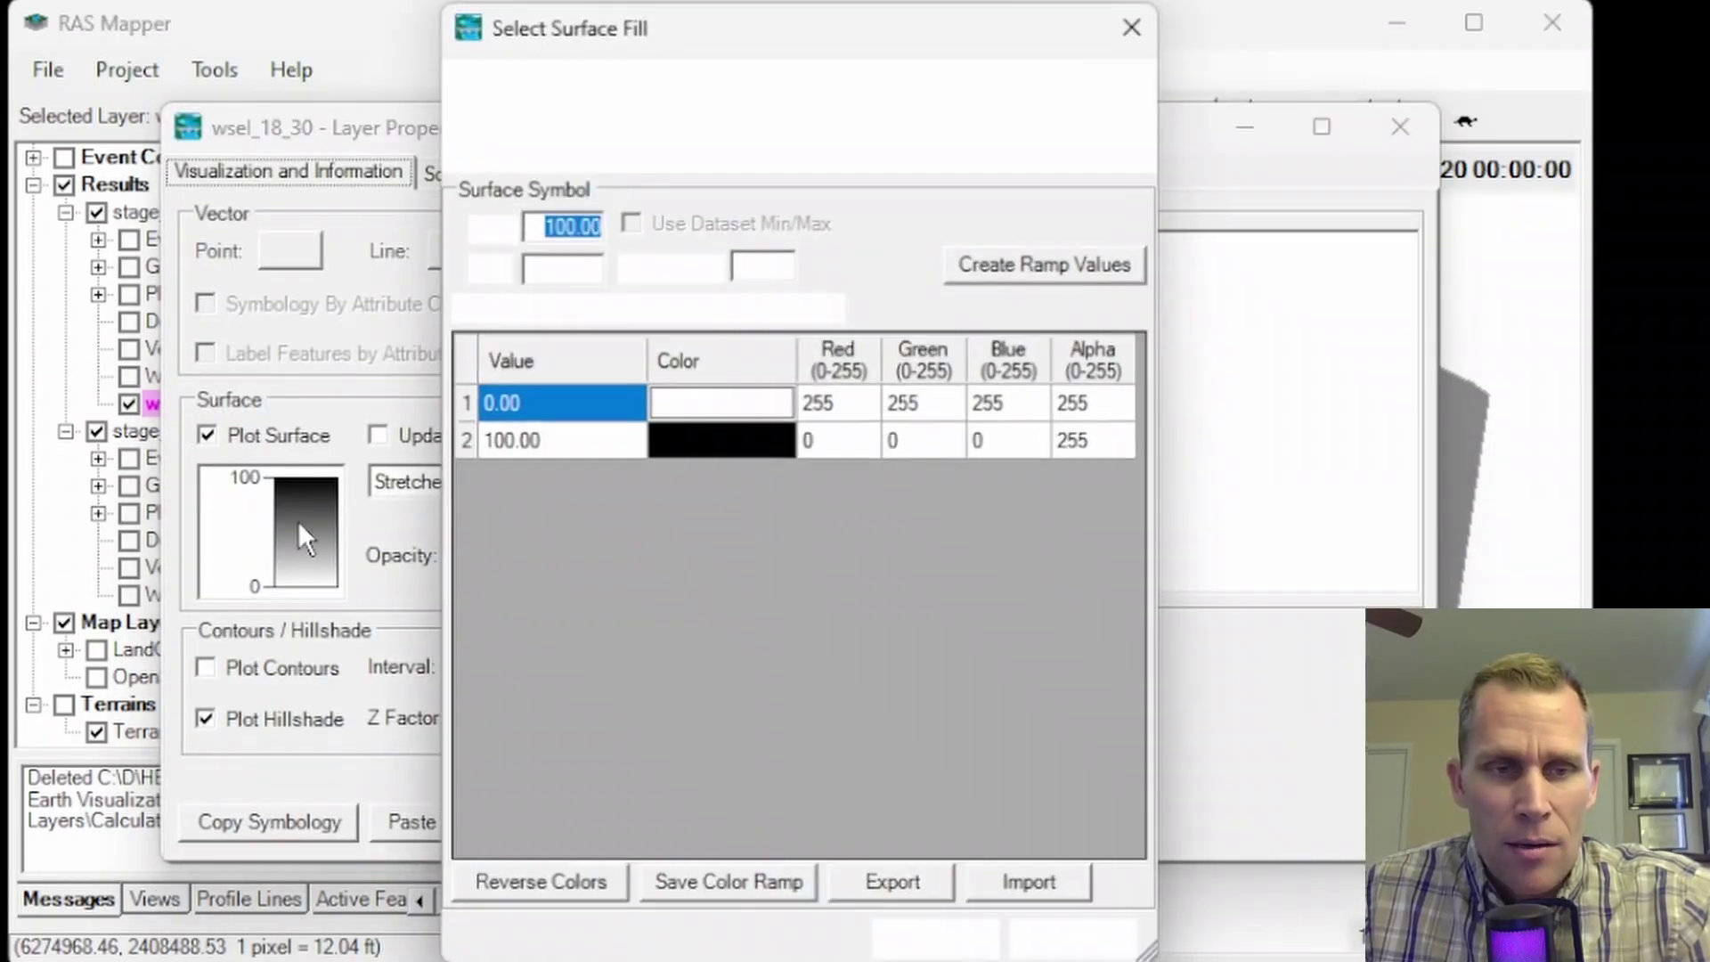
{"action": "left_click", "coordinate": [985, 145]}
{"action": "scroll", "coordinate": [878, 269], "scroll_direction": "down", "scroll_amount": 3}
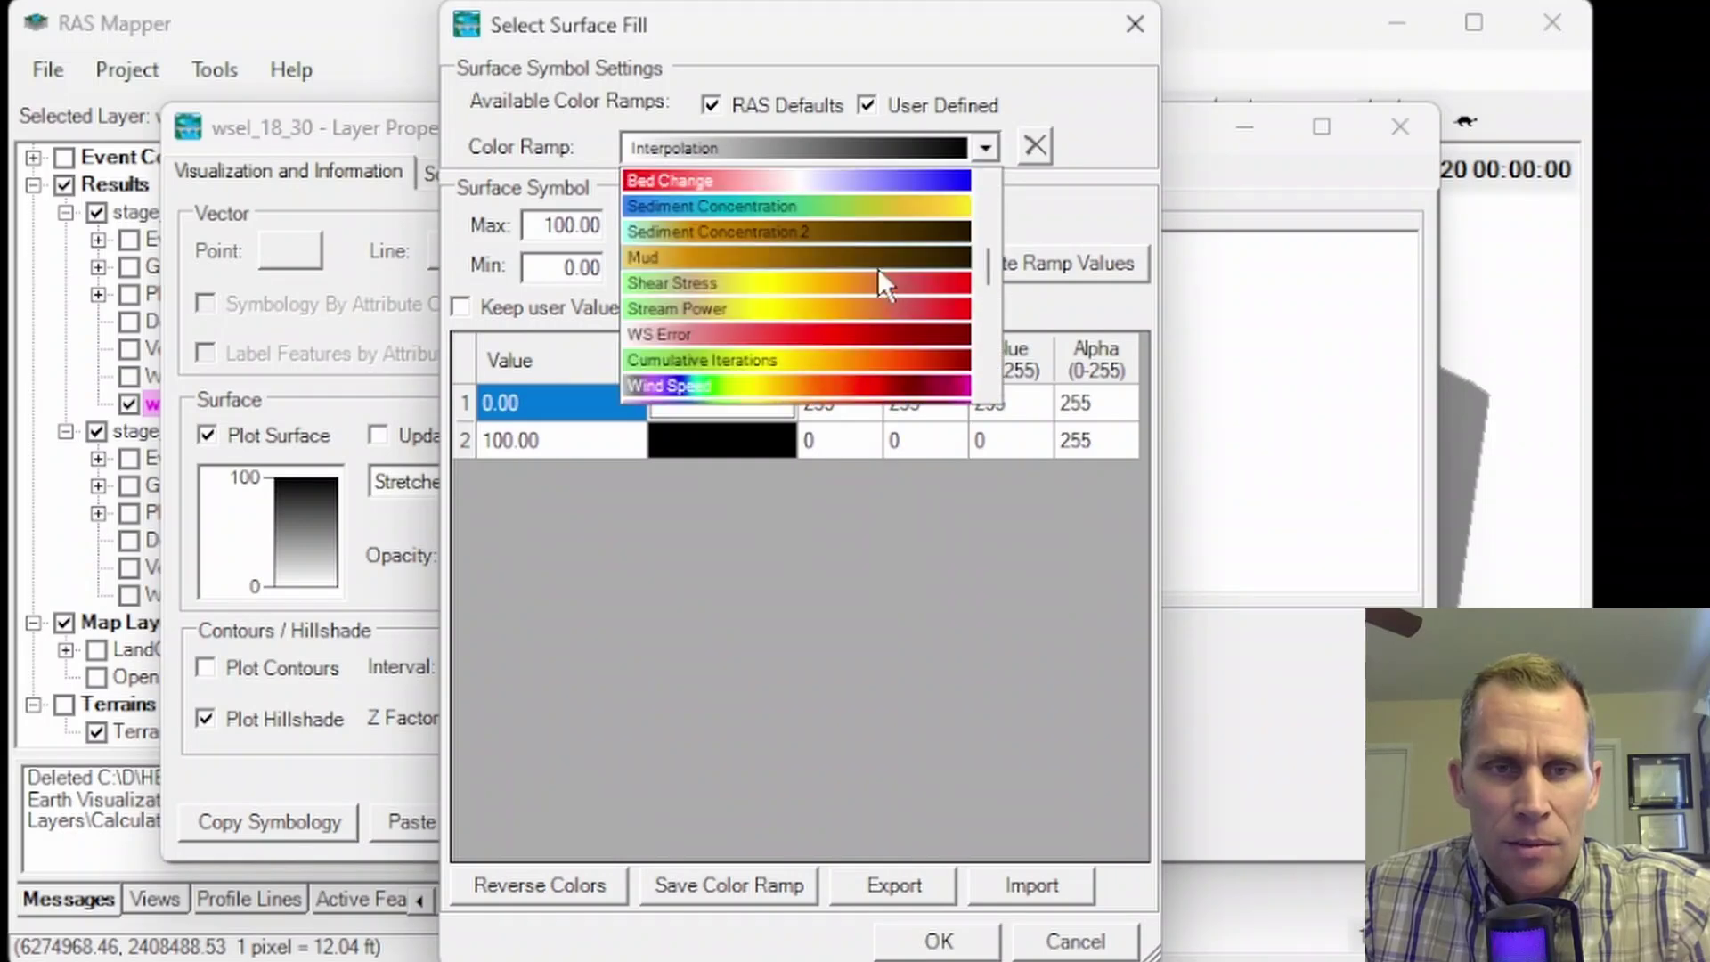
{"action": "scroll", "coordinate": [878, 267], "scroll_direction": "up", "scroll_amount": 4}
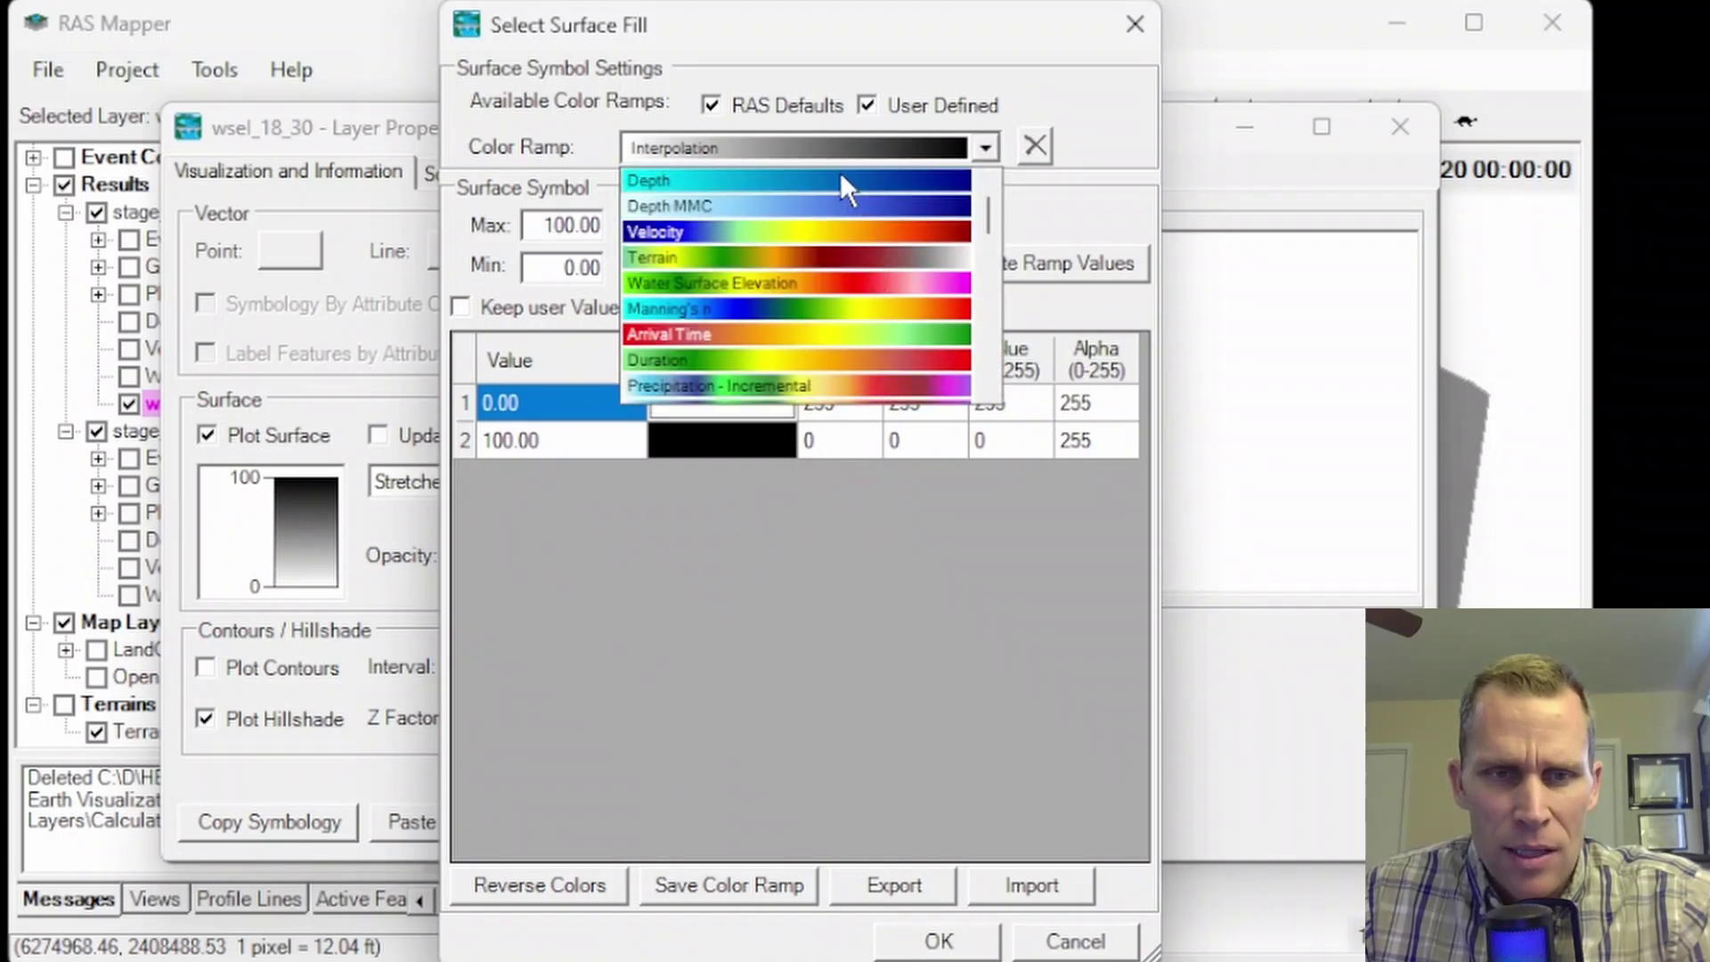
{"action": "left_click", "coordinate": [842, 173]}
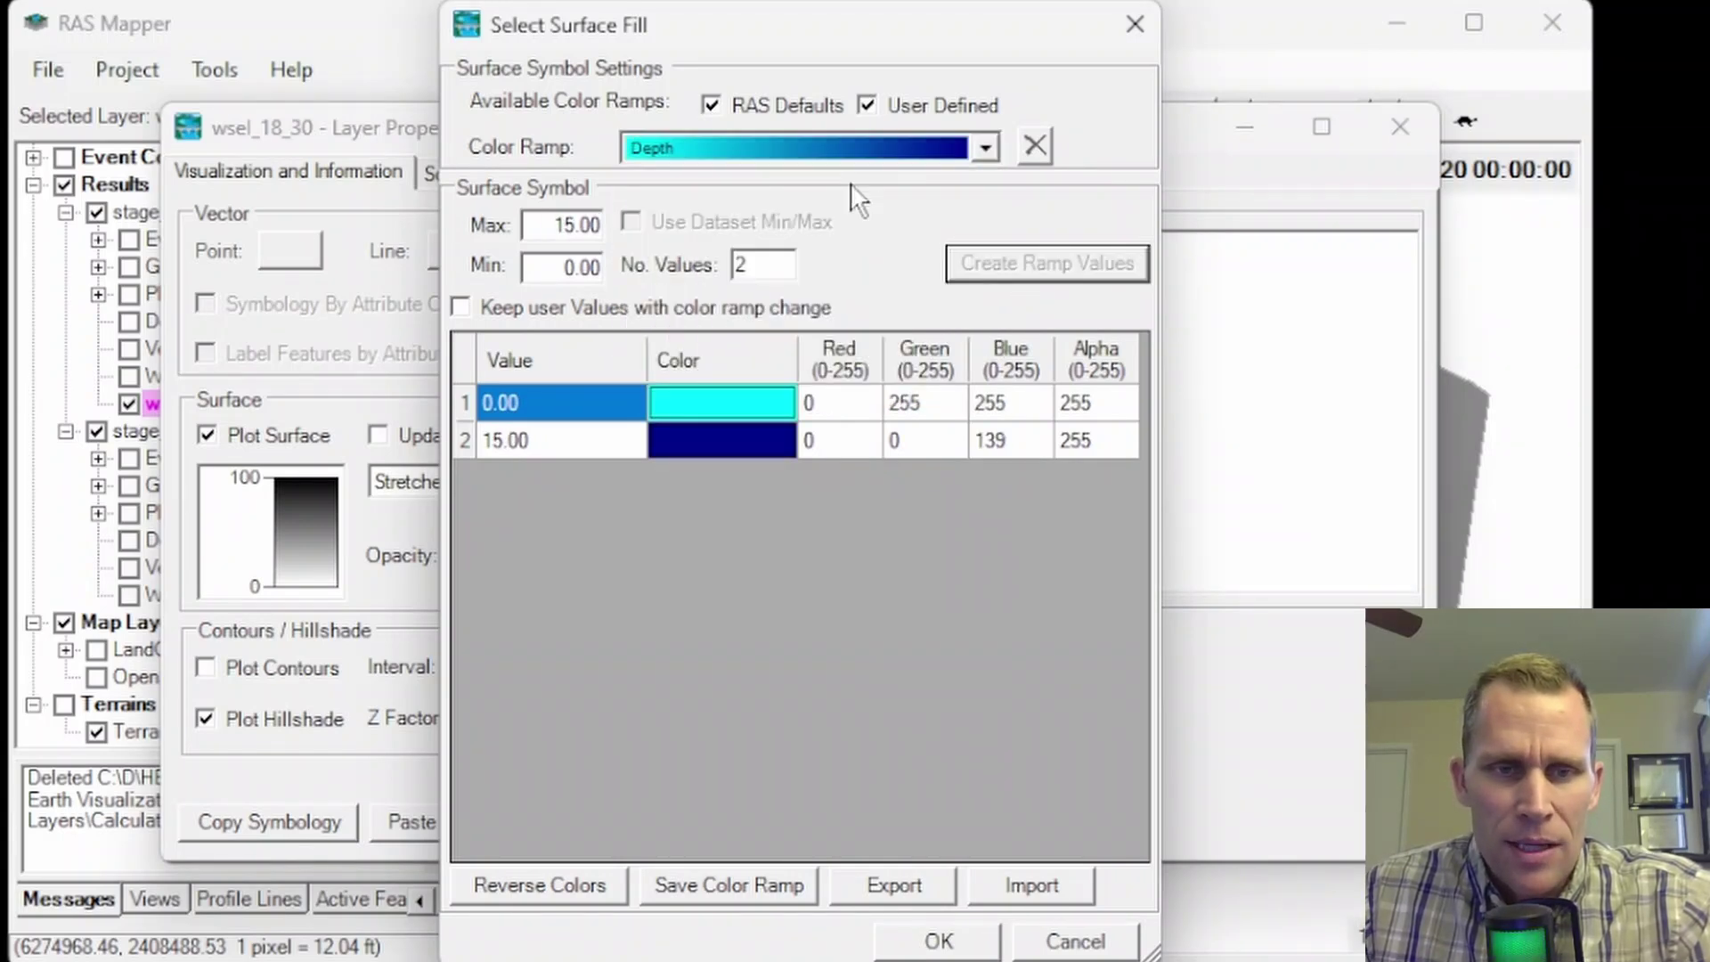
{"action": "left_click", "coordinate": [970, 937]}
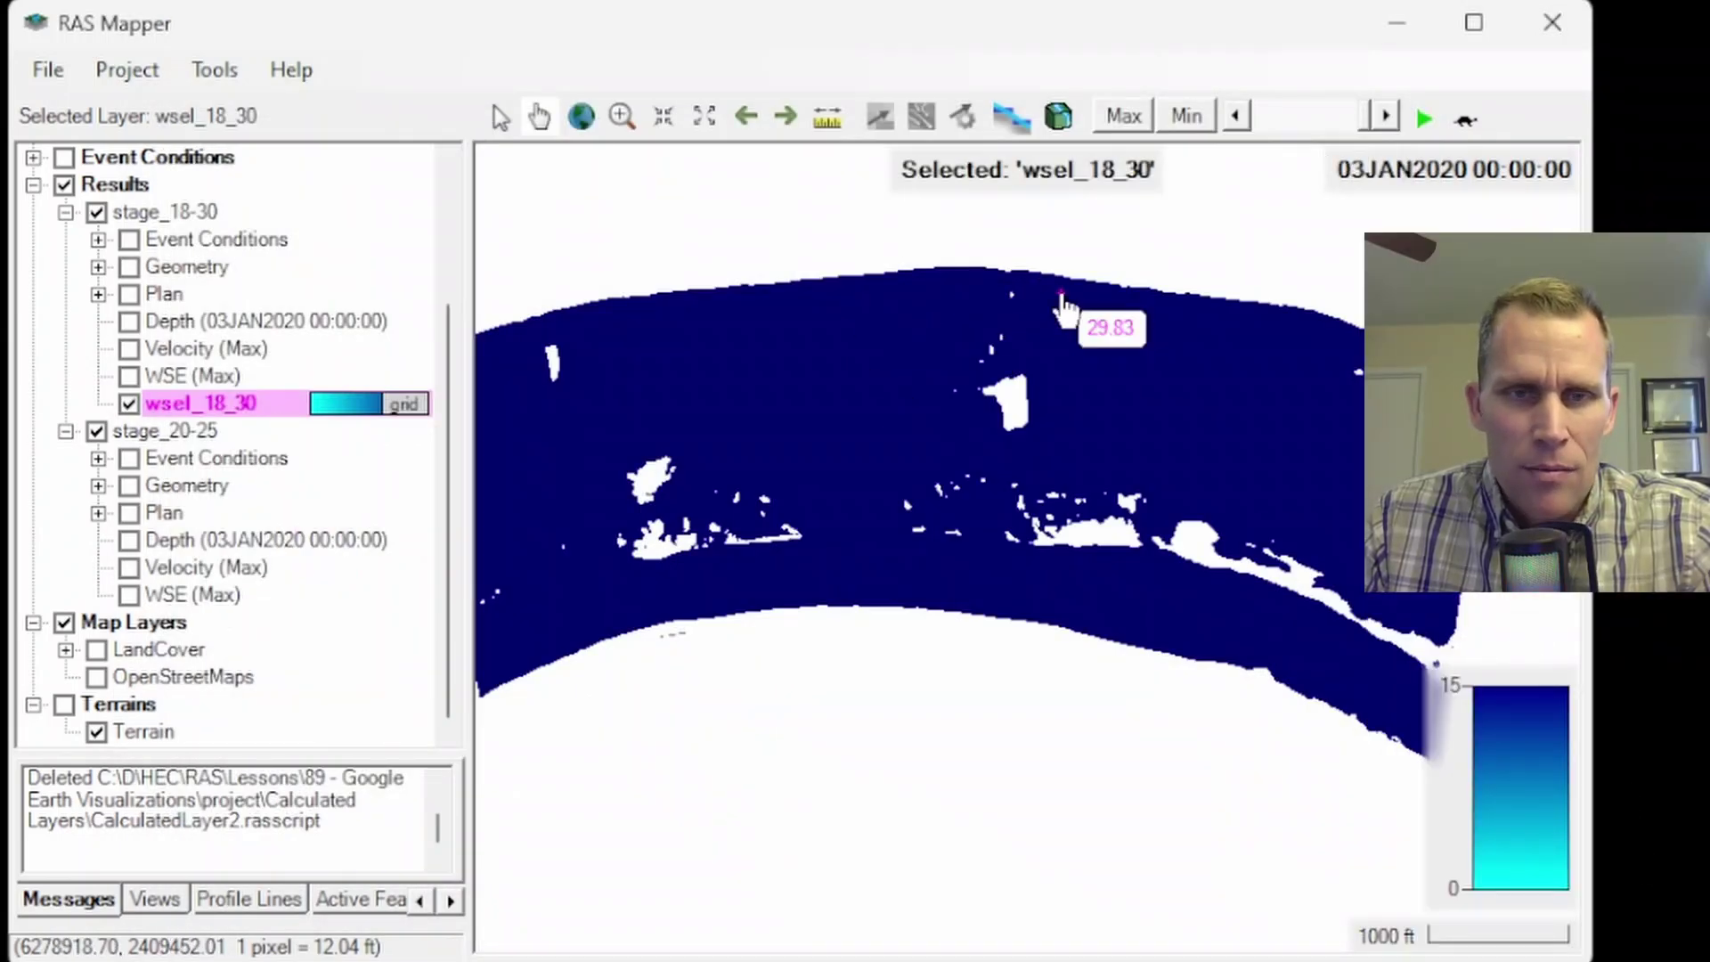
Step: Replay the wsel_18_30 animation from 01JAN2020 through to 03JAN2020
{"action": "left_click_drag", "start_coordinate": [1364, 119], "coordinate": [1236, 110]}
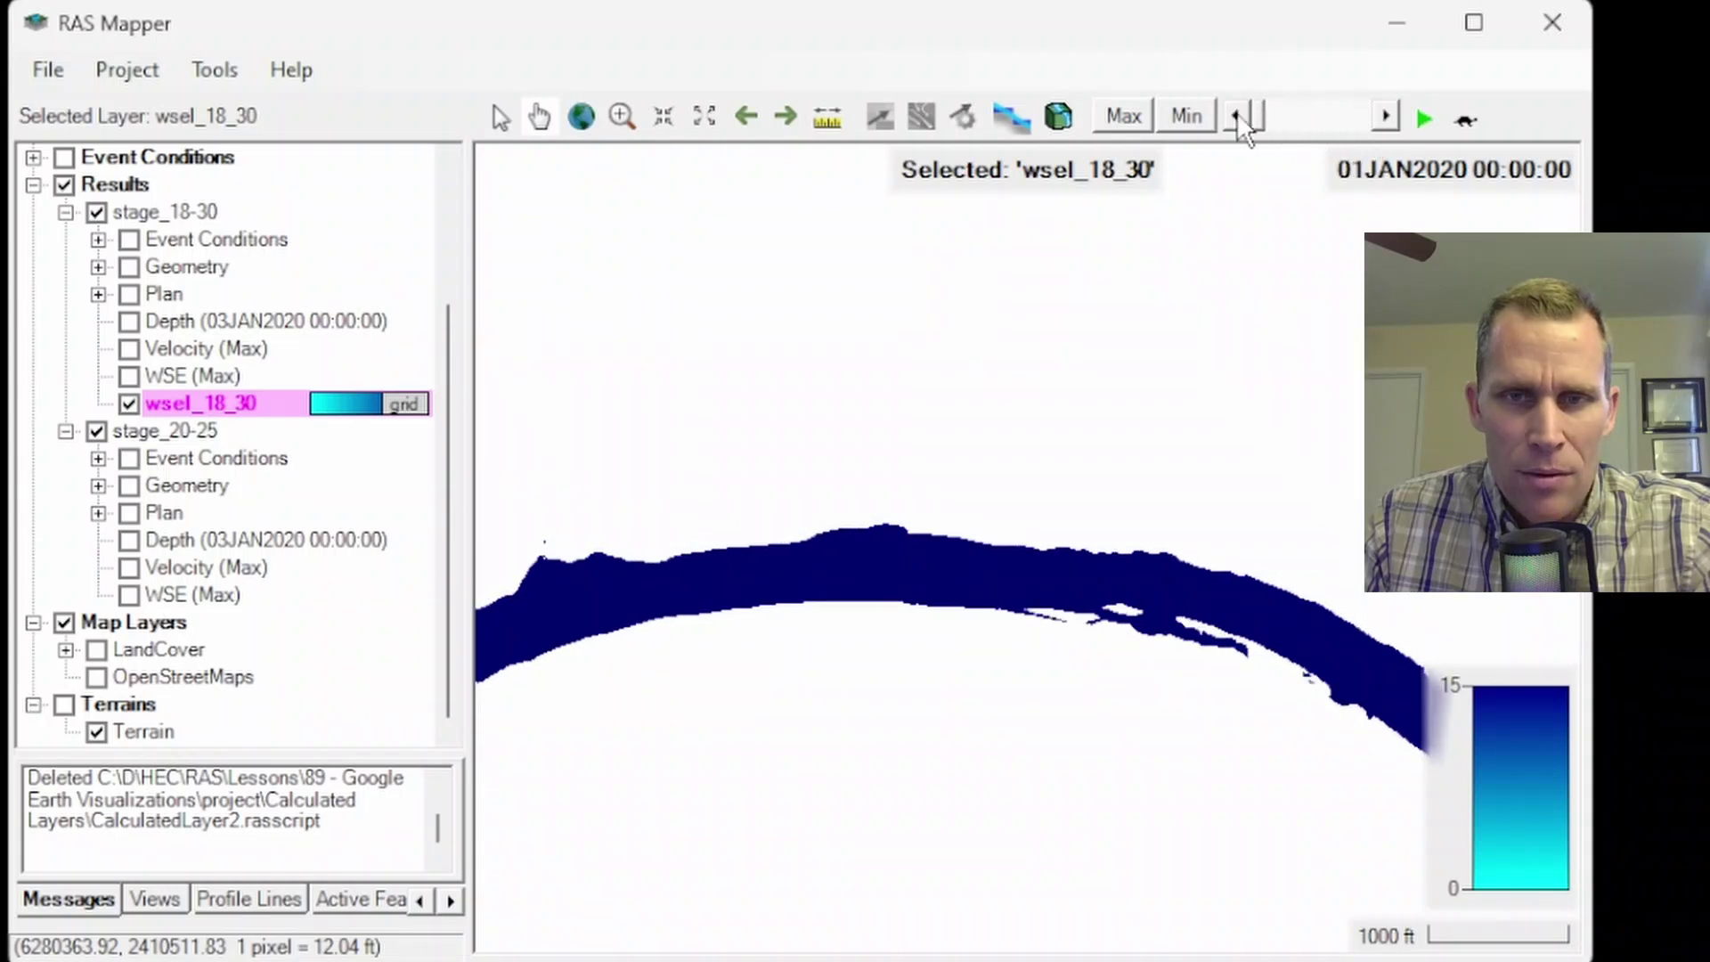
{"action": "left_click", "coordinate": [1423, 120]}
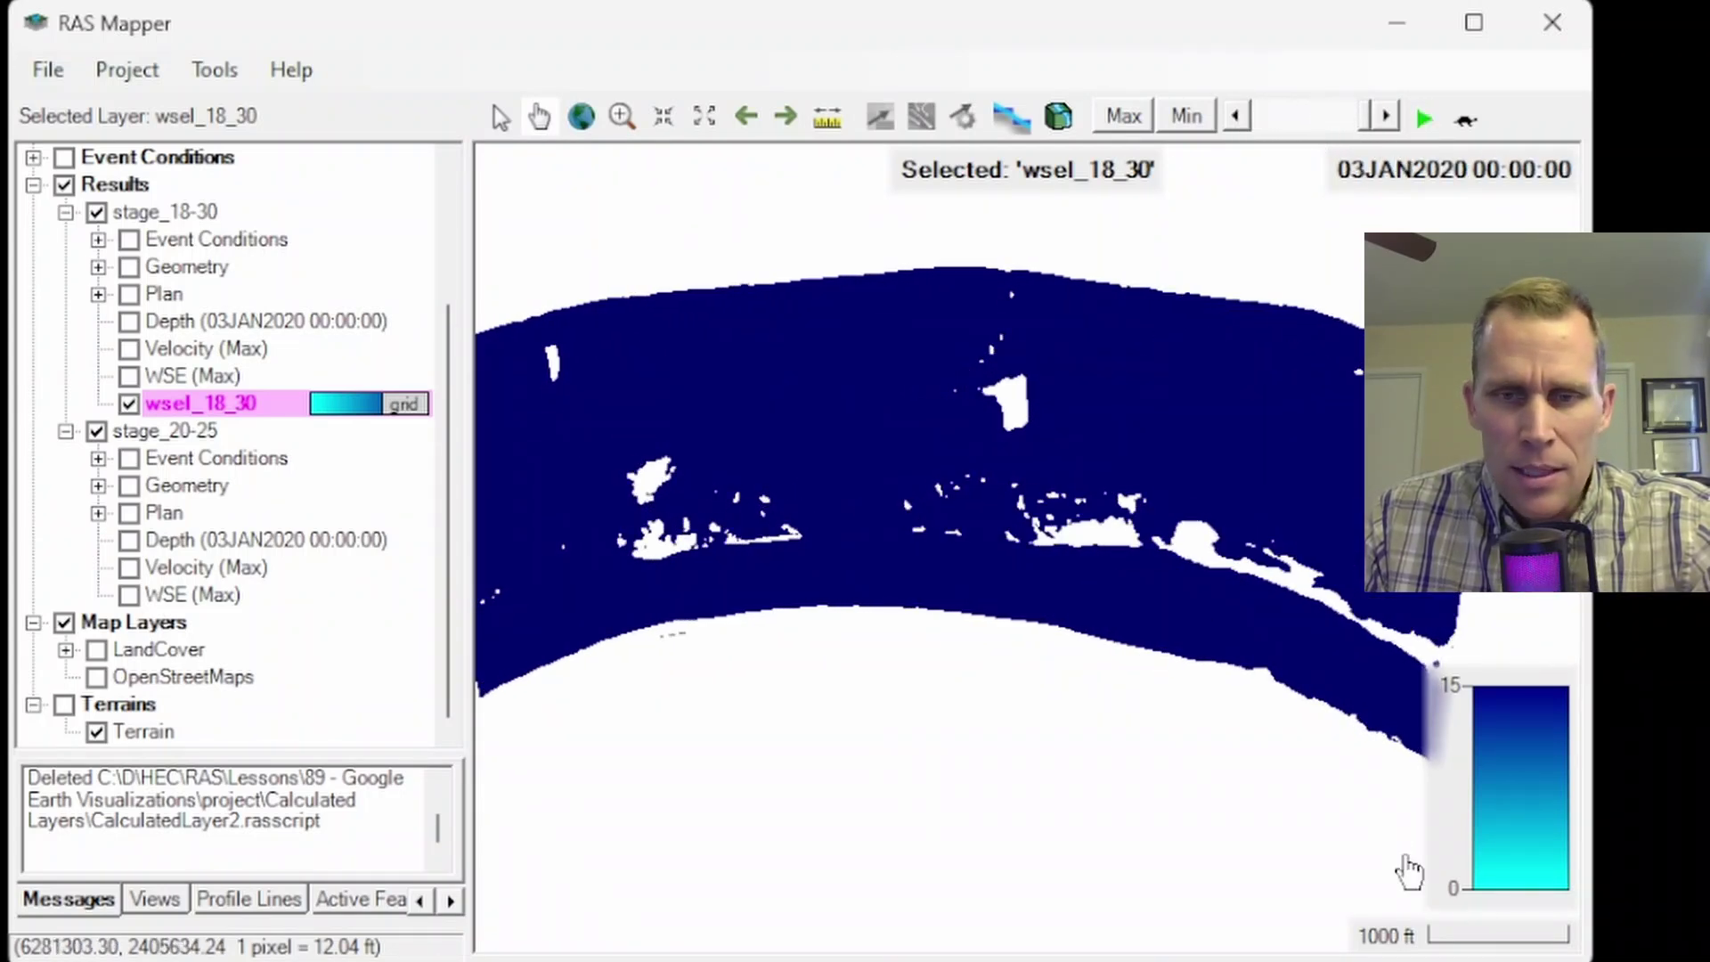
{"action": "double_click", "coordinate": [207, 396]}
{"action": "left_click", "coordinate": [1400, 127]}
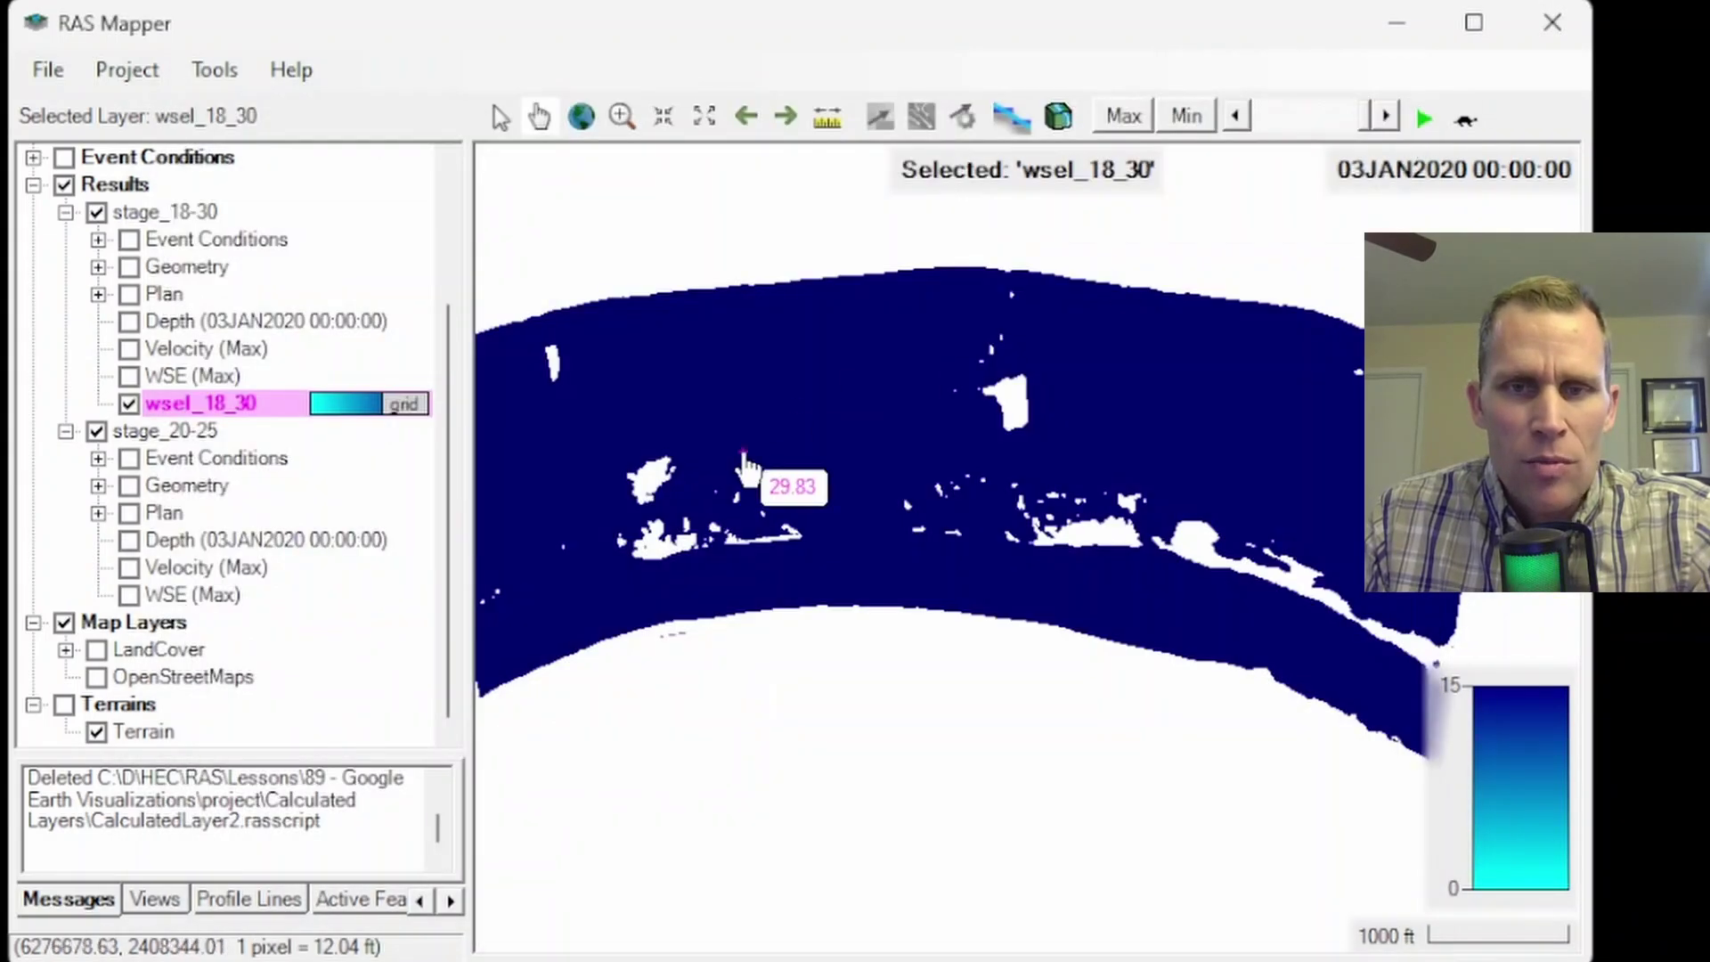
Step: View the wsel_18_30 calculation script and close it unchanged
{"action": "right_click", "coordinate": [172, 406]}
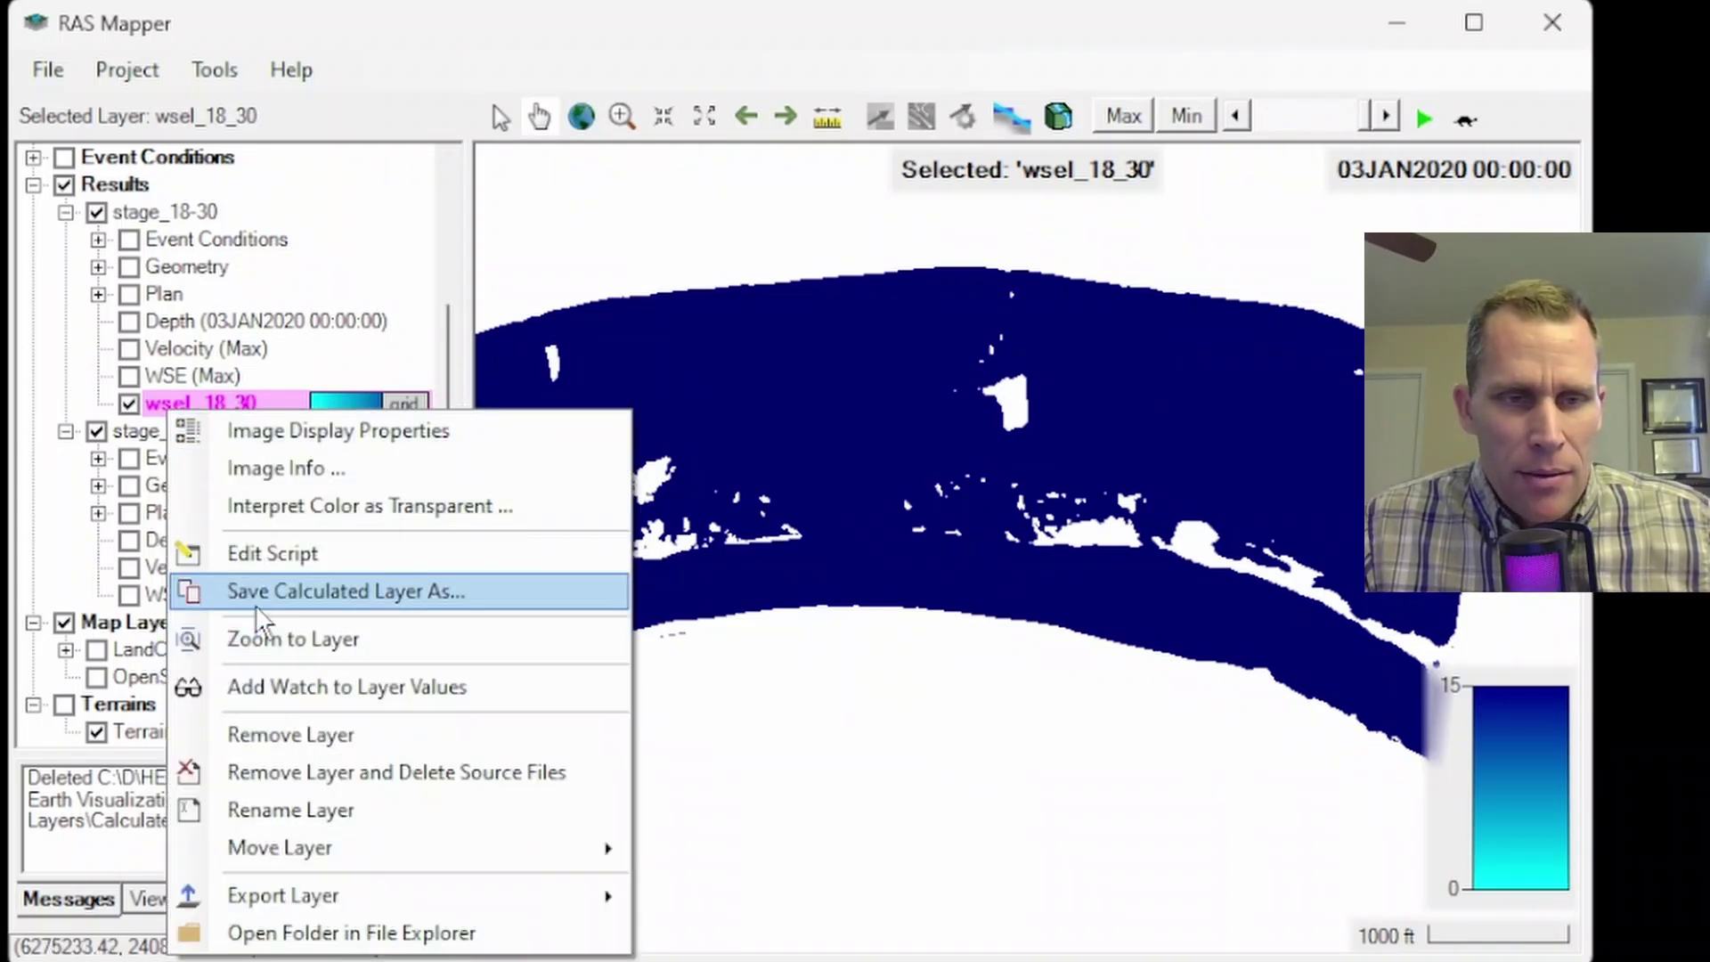
{"action": "left_click", "coordinate": [272, 555]}
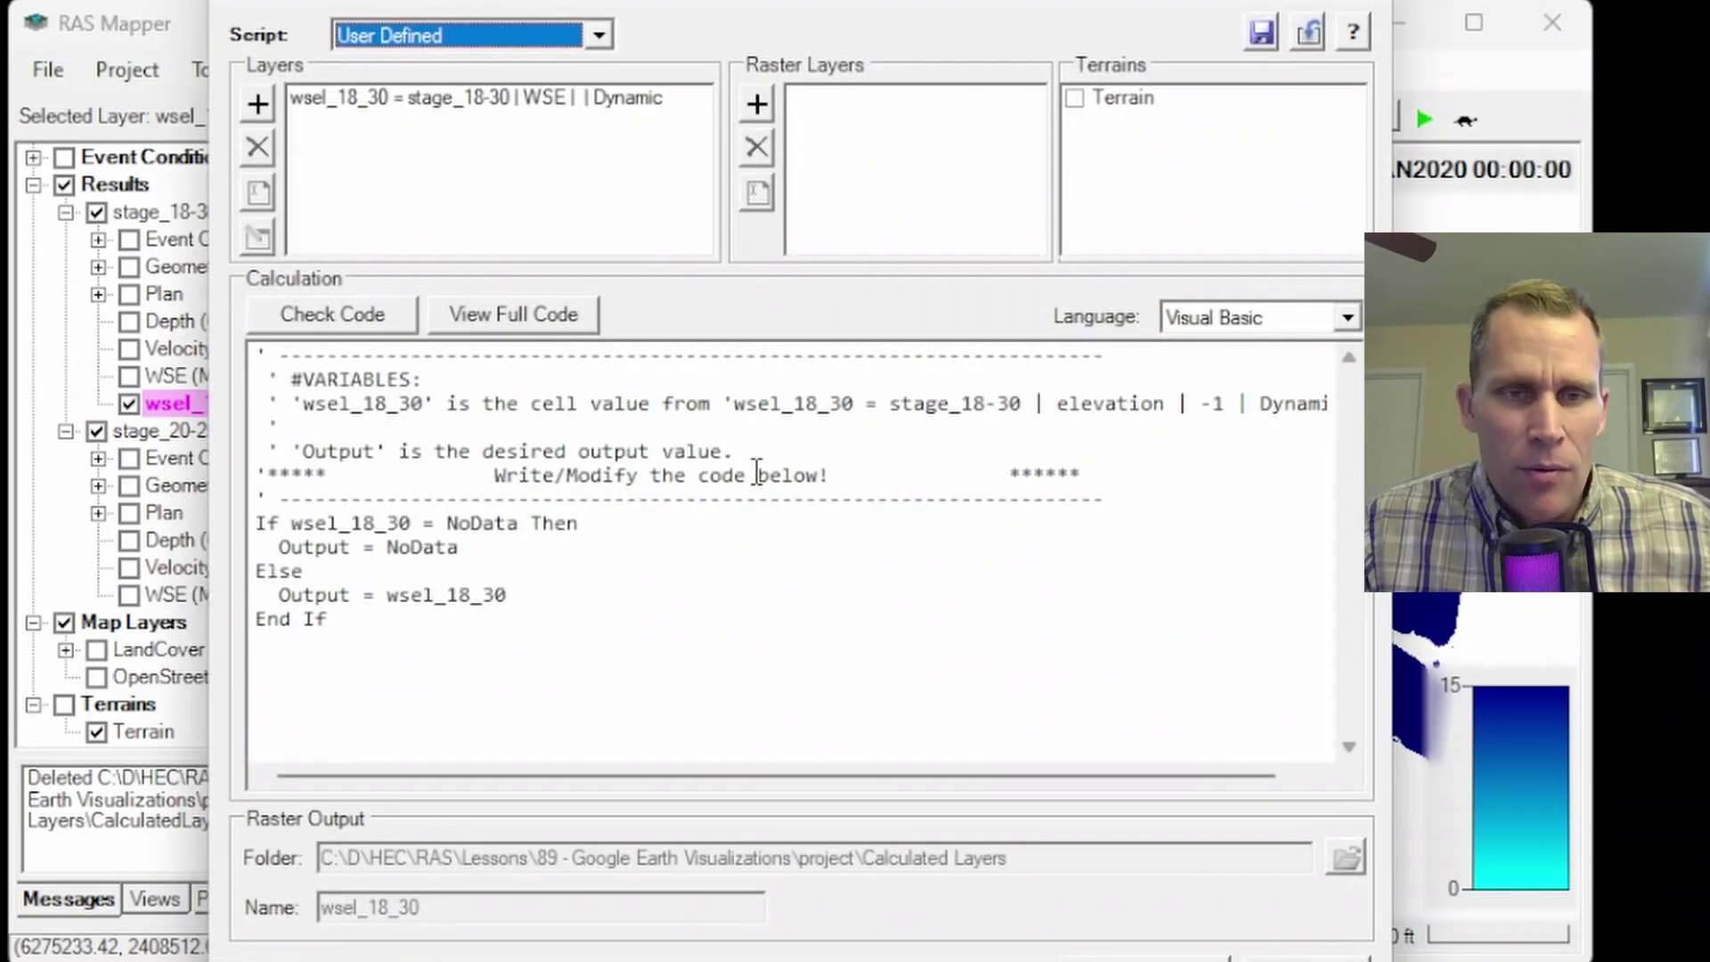
{"action": "left_click", "coordinate": [1365, 7]}
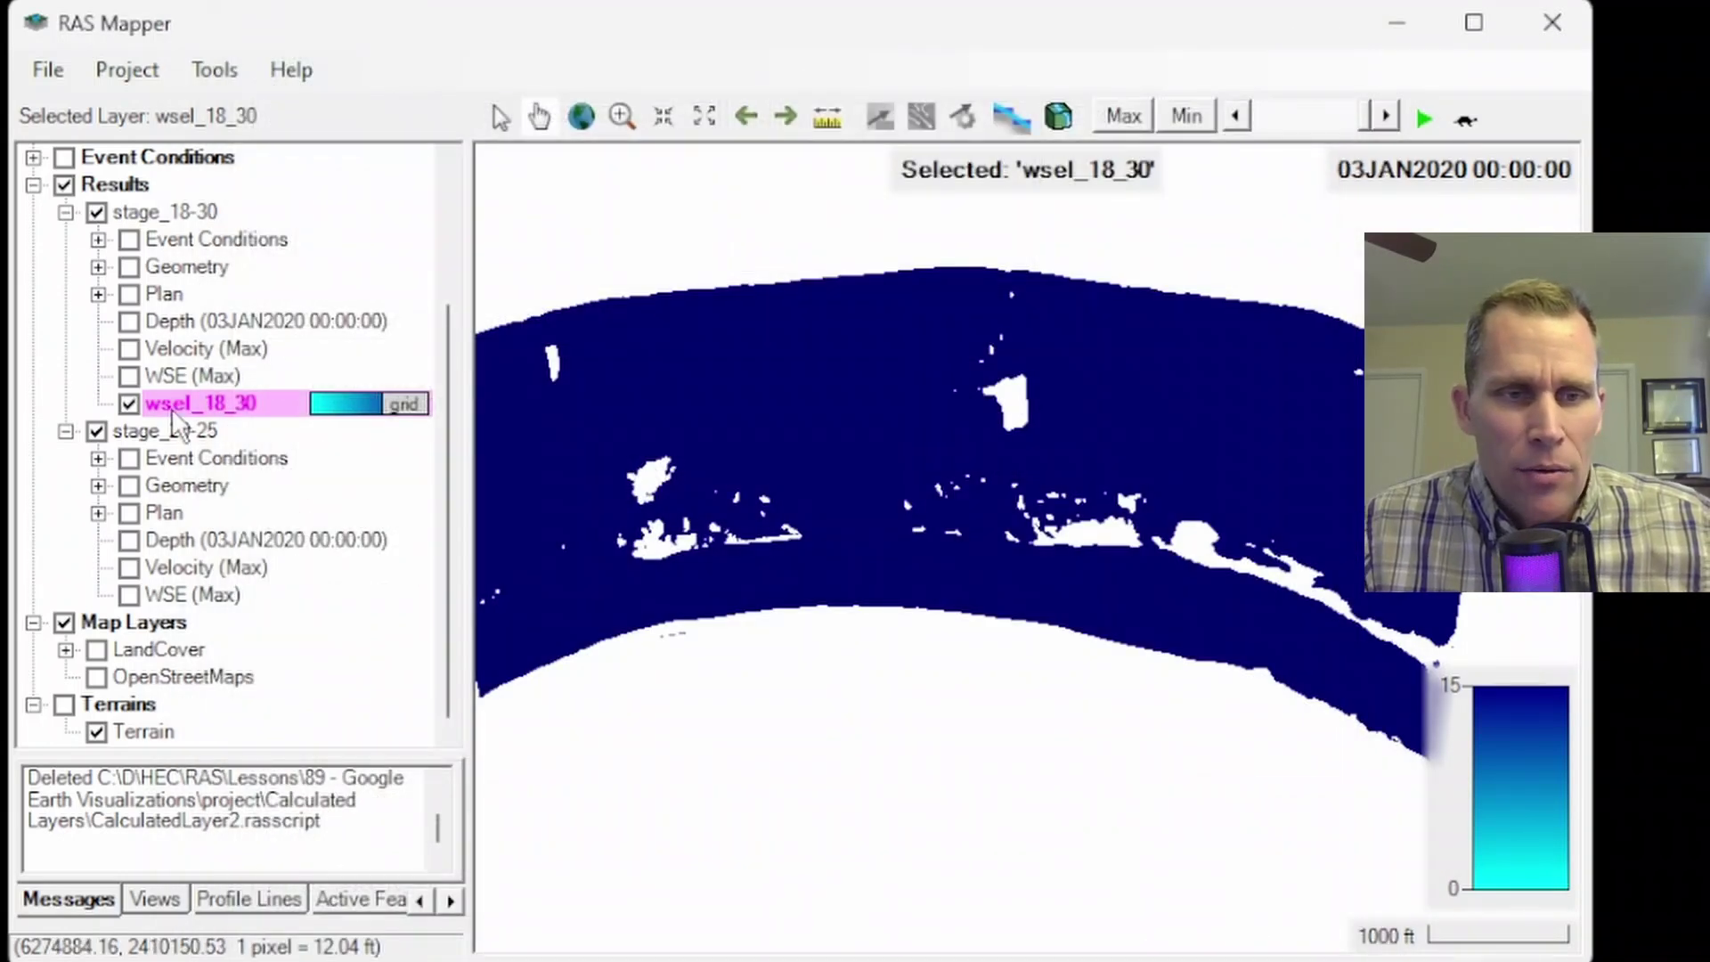
Step: Remove the wsel_18_30 layer and delete its source files
{"action": "right_click", "coordinate": [176, 411]}
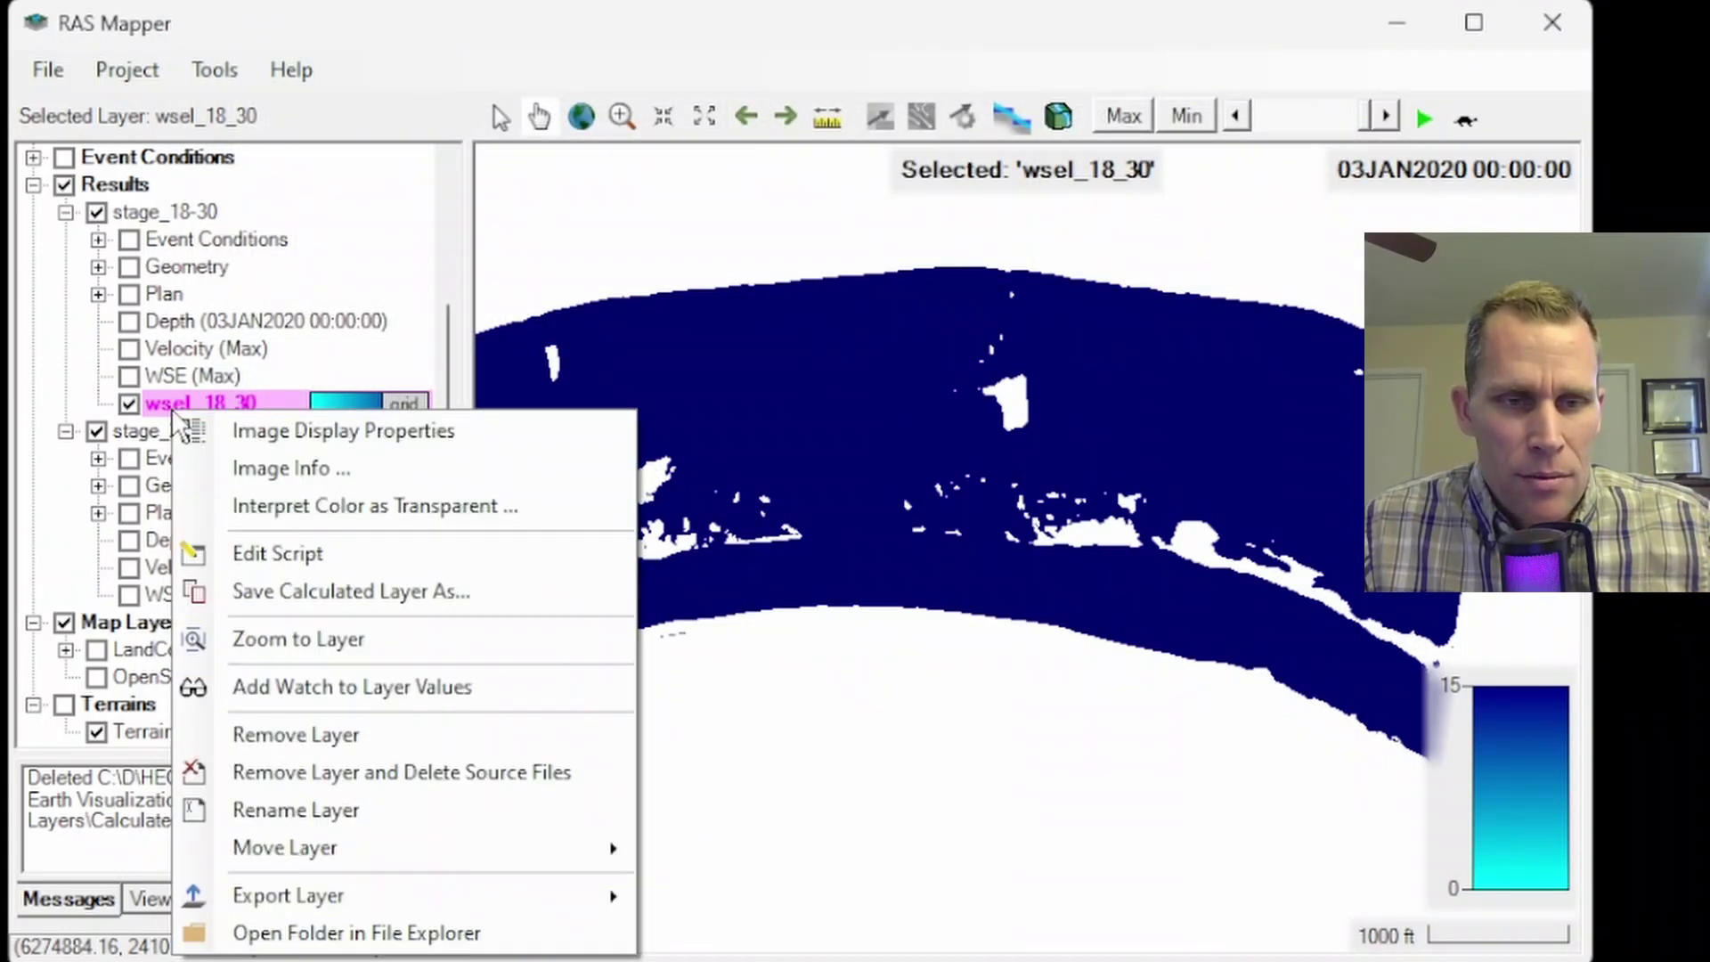
{"action": "left_click", "coordinate": [448, 773]}
{"action": "left_click", "coordinate": [1206, 467]}
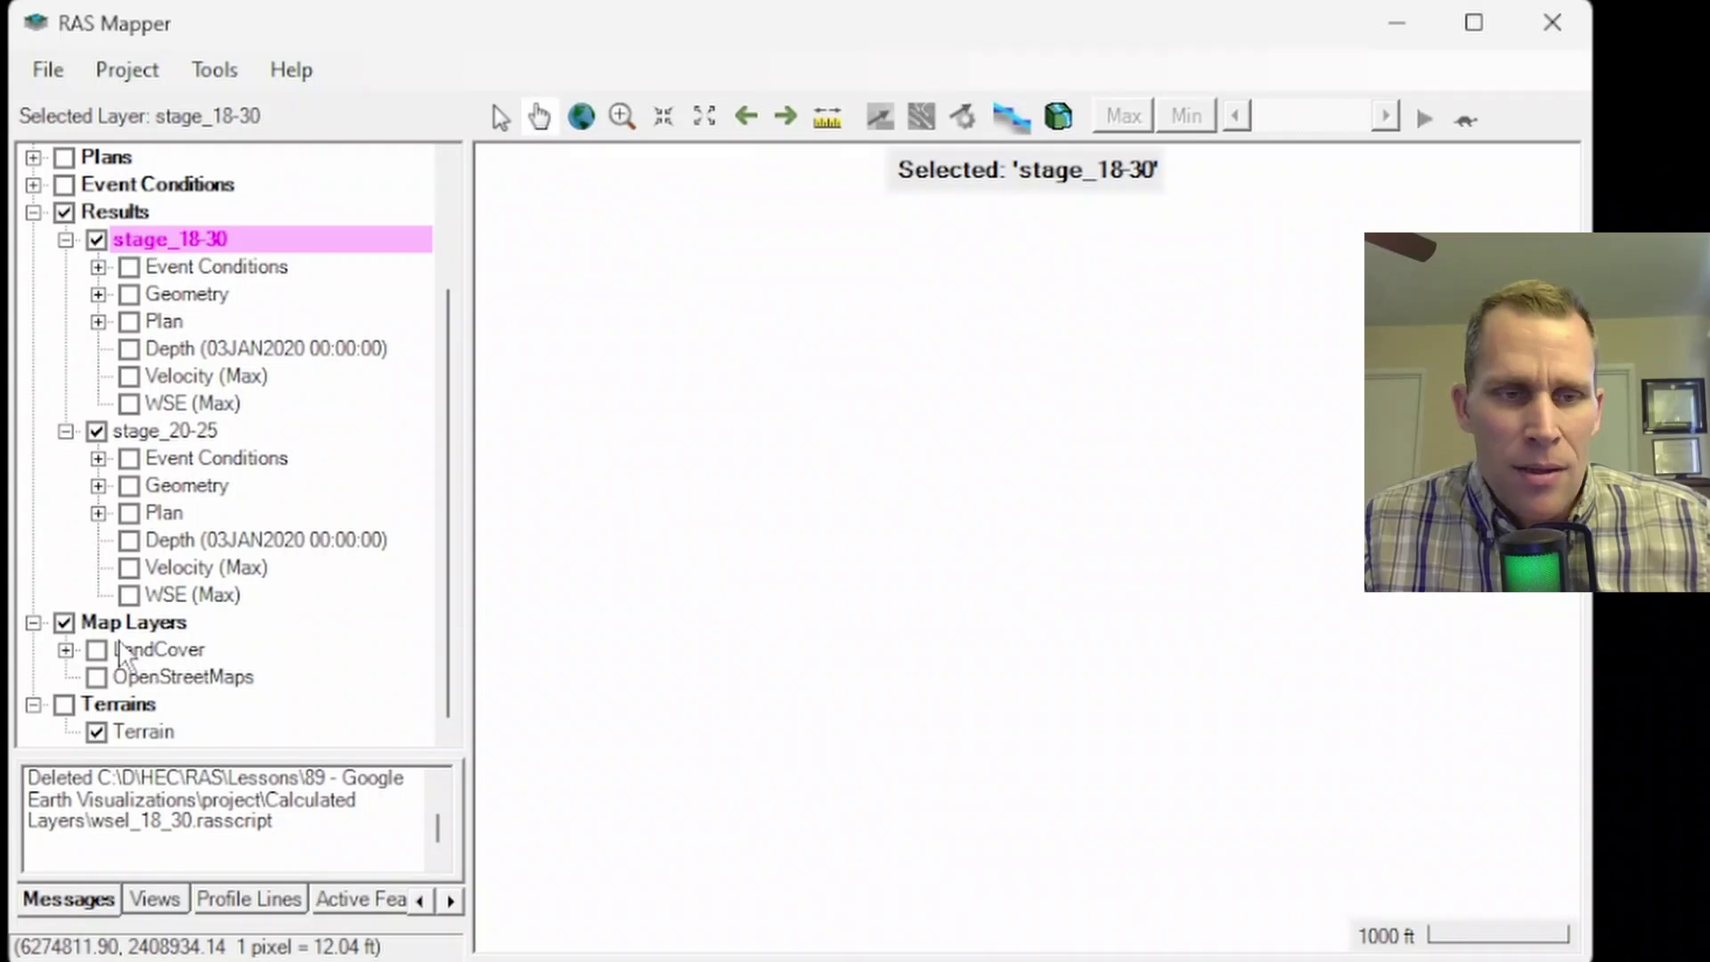
Step: Start a new calculated layer under Map Layers and add the wsel_18_30 variable
{"action": "left_click", "coordinate": [135, 621]}
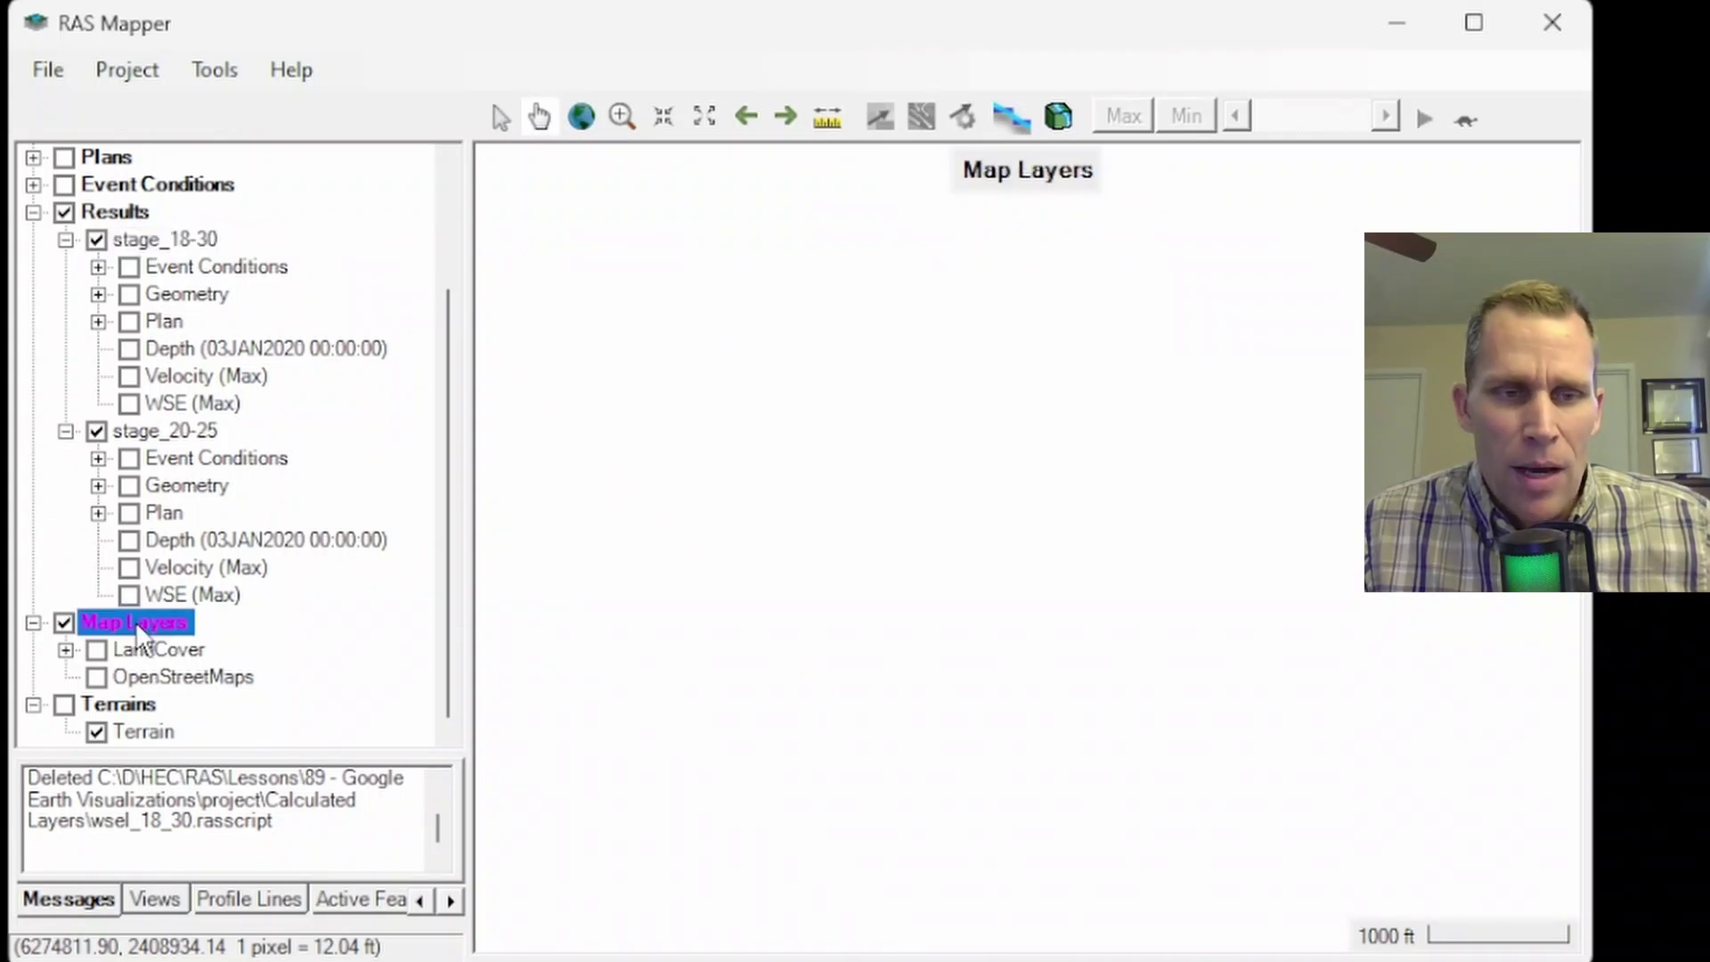
{"action": "left_click", "coordinate": [218, 73]}
{"action": "left_click", "coordinate": [304, 154]}
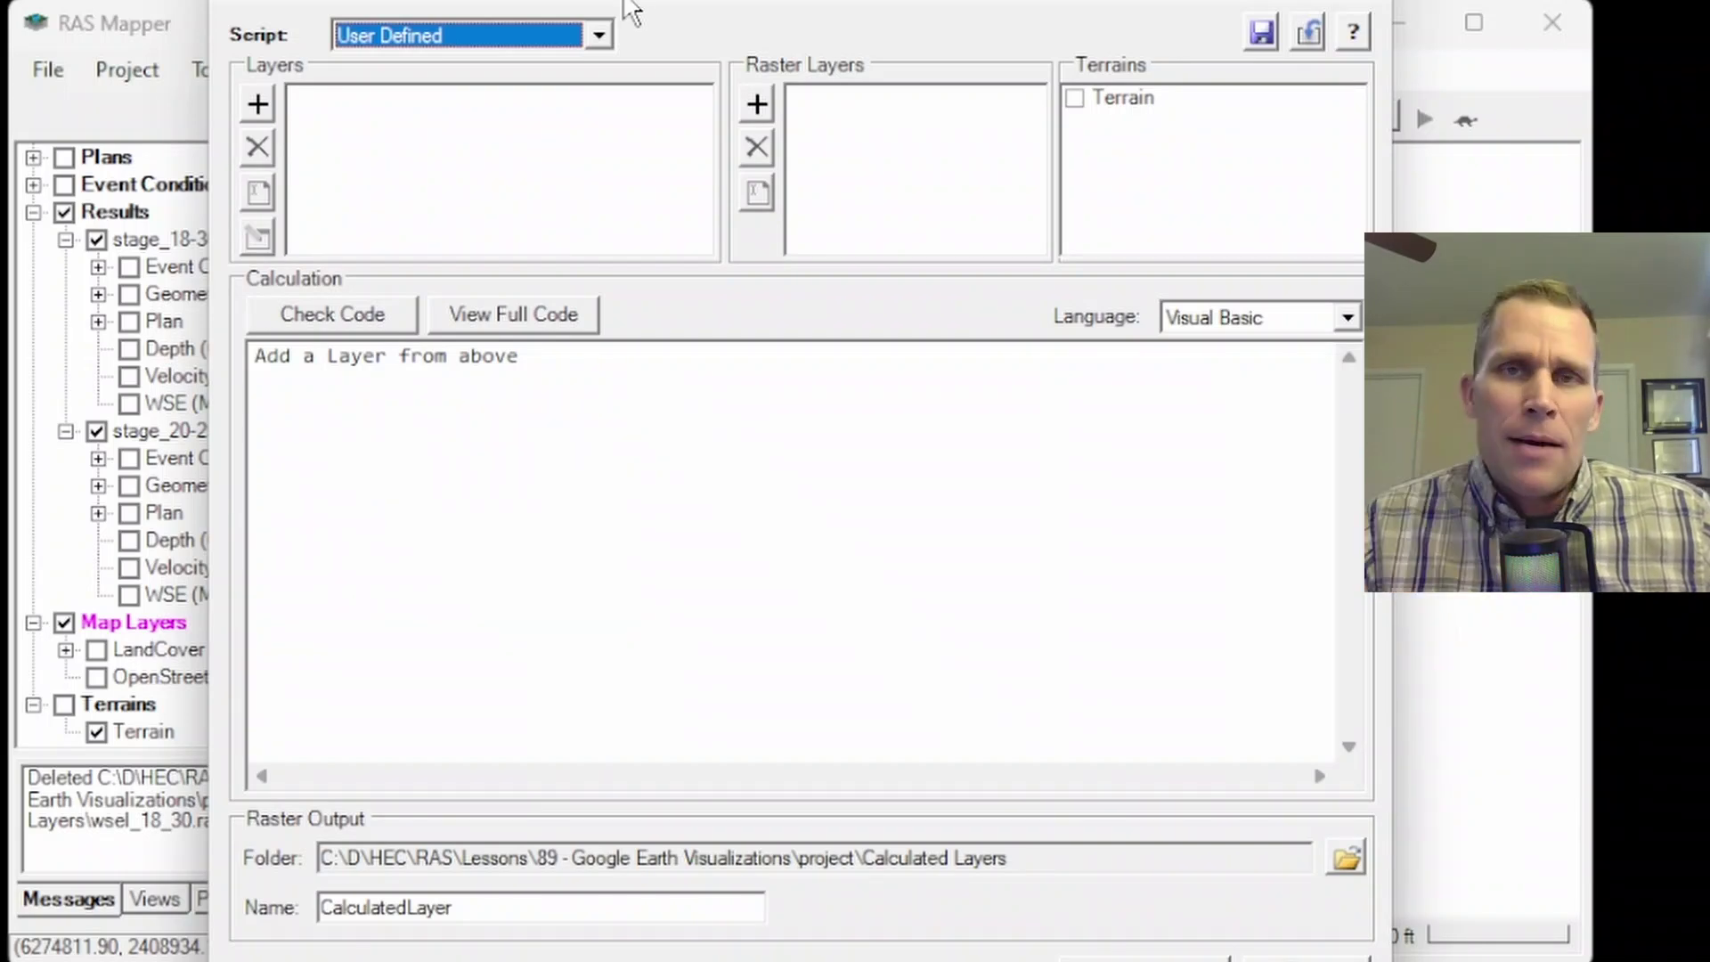
{"action": "left_click_drag", "start_coordinate": [630, 11], "coordinate": [909, 0]}
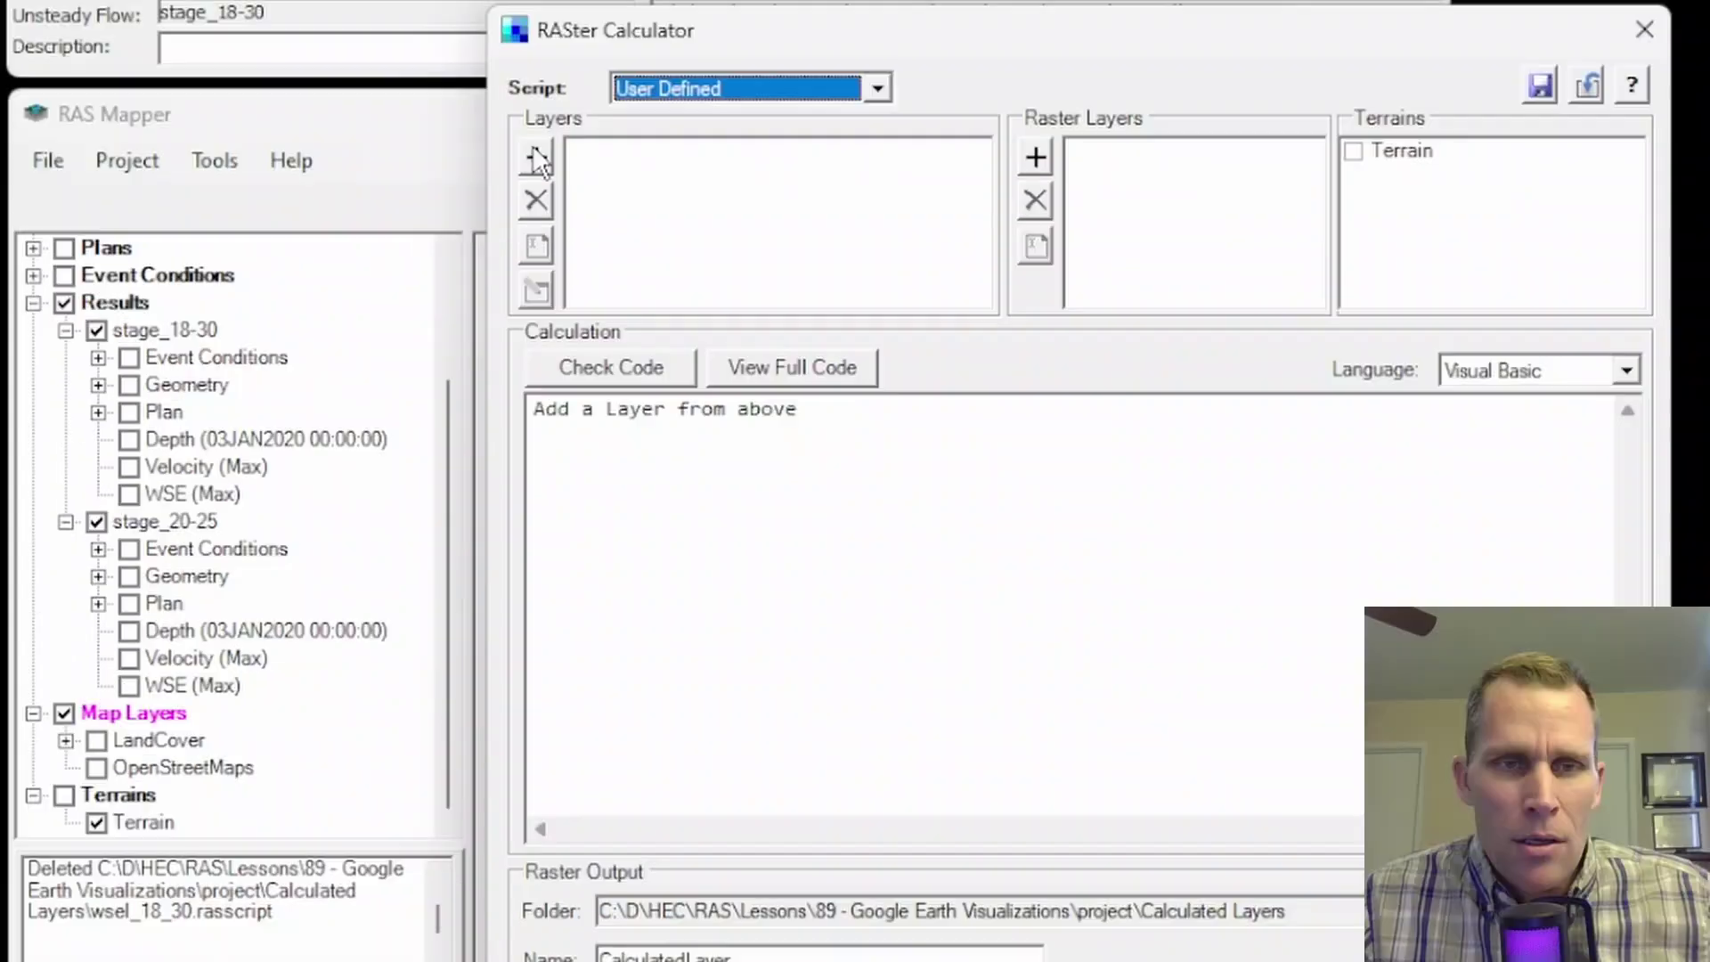
{"action": "left_click", "coordinate": [536, 66]}
{"action": "key", "text": "Tab"}
{"action": "key", "text": "Tab"}
{"action": "key", "text": "Tab"}
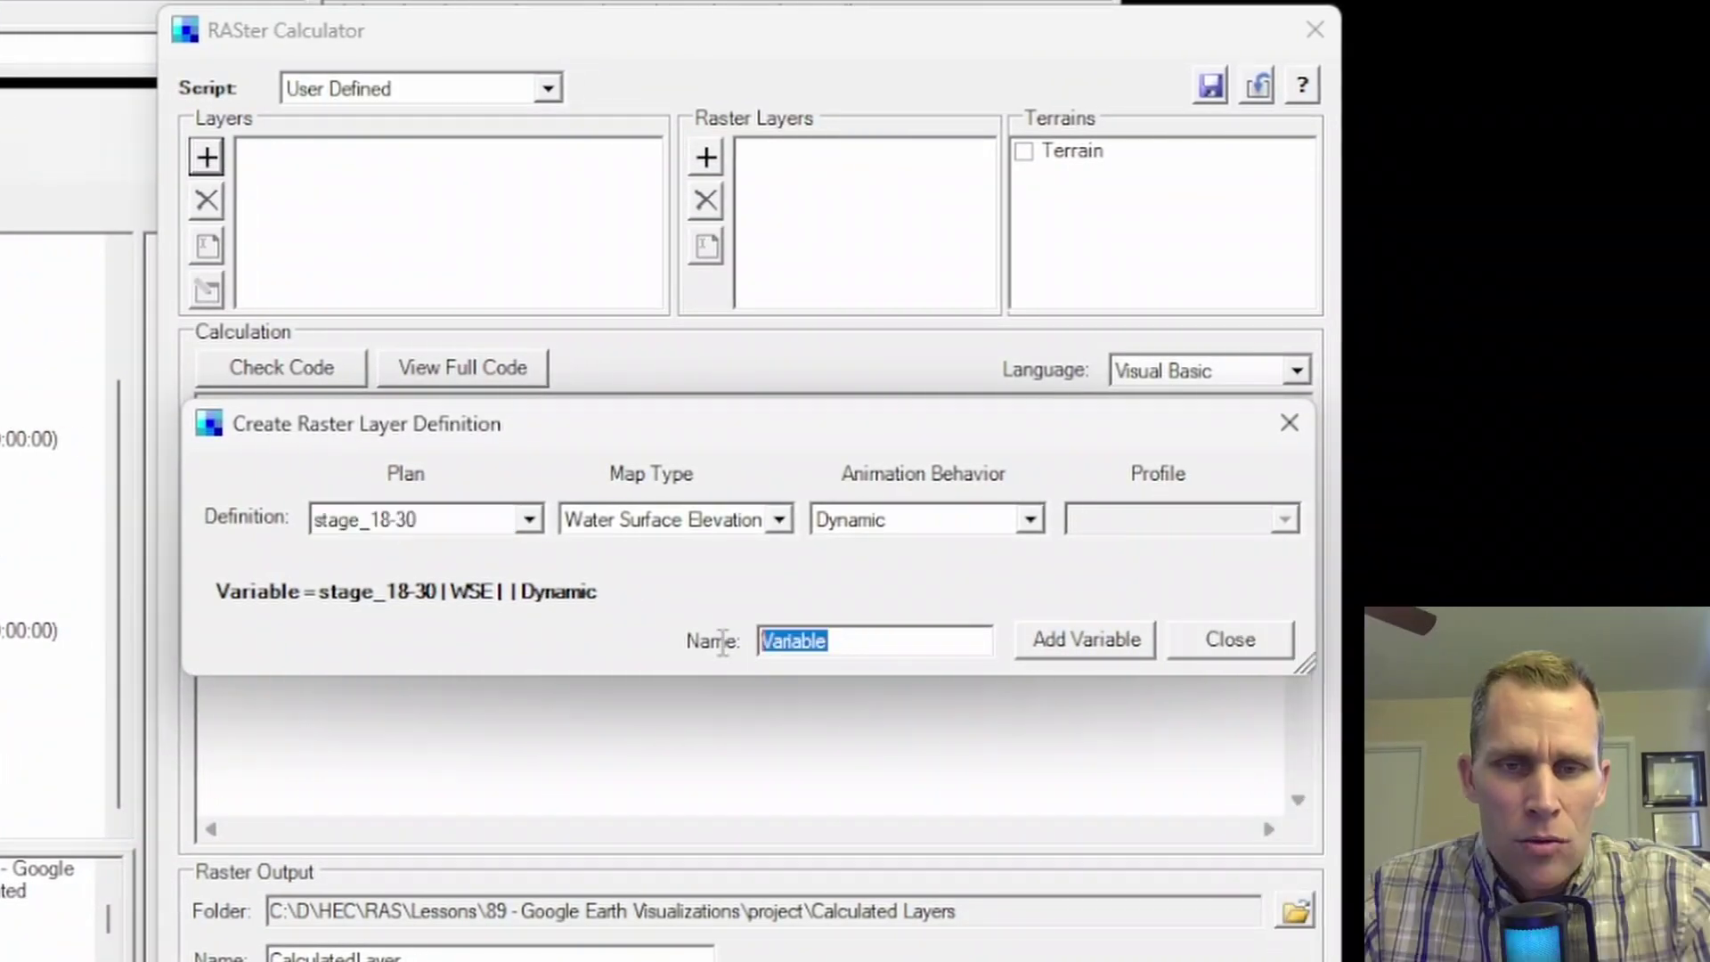
{"action": "type", "text": "wsel_18_30"}
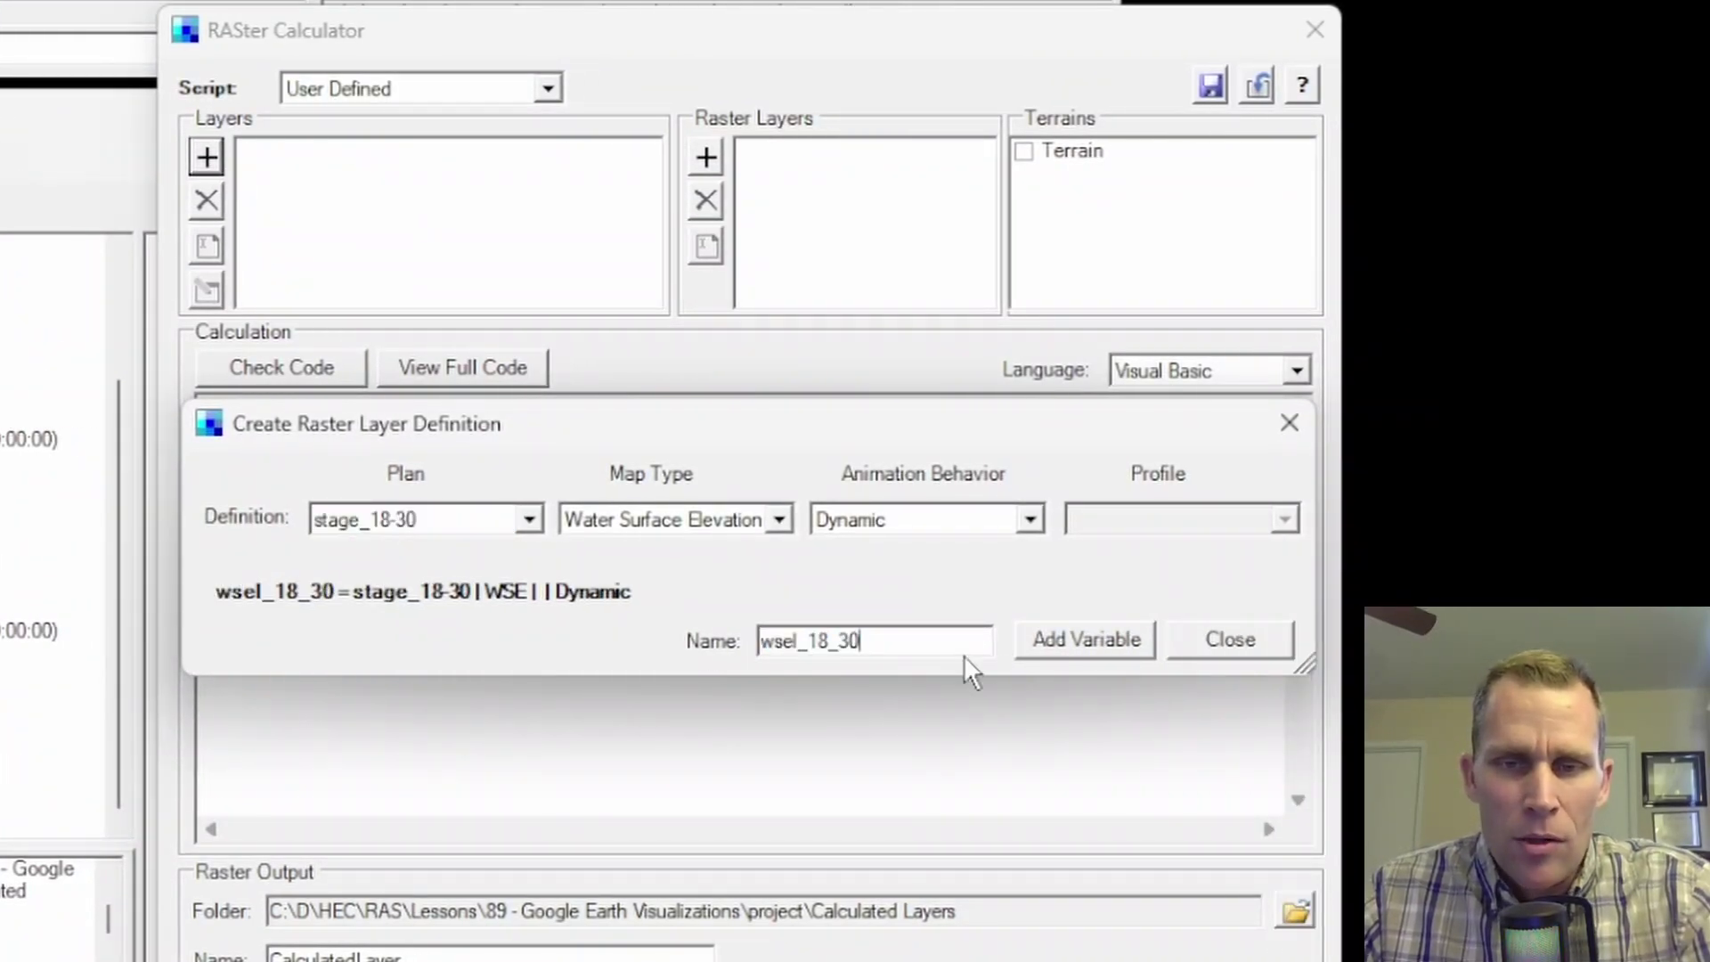
{"action": "left_click", "coordinate": [1056, 643]}
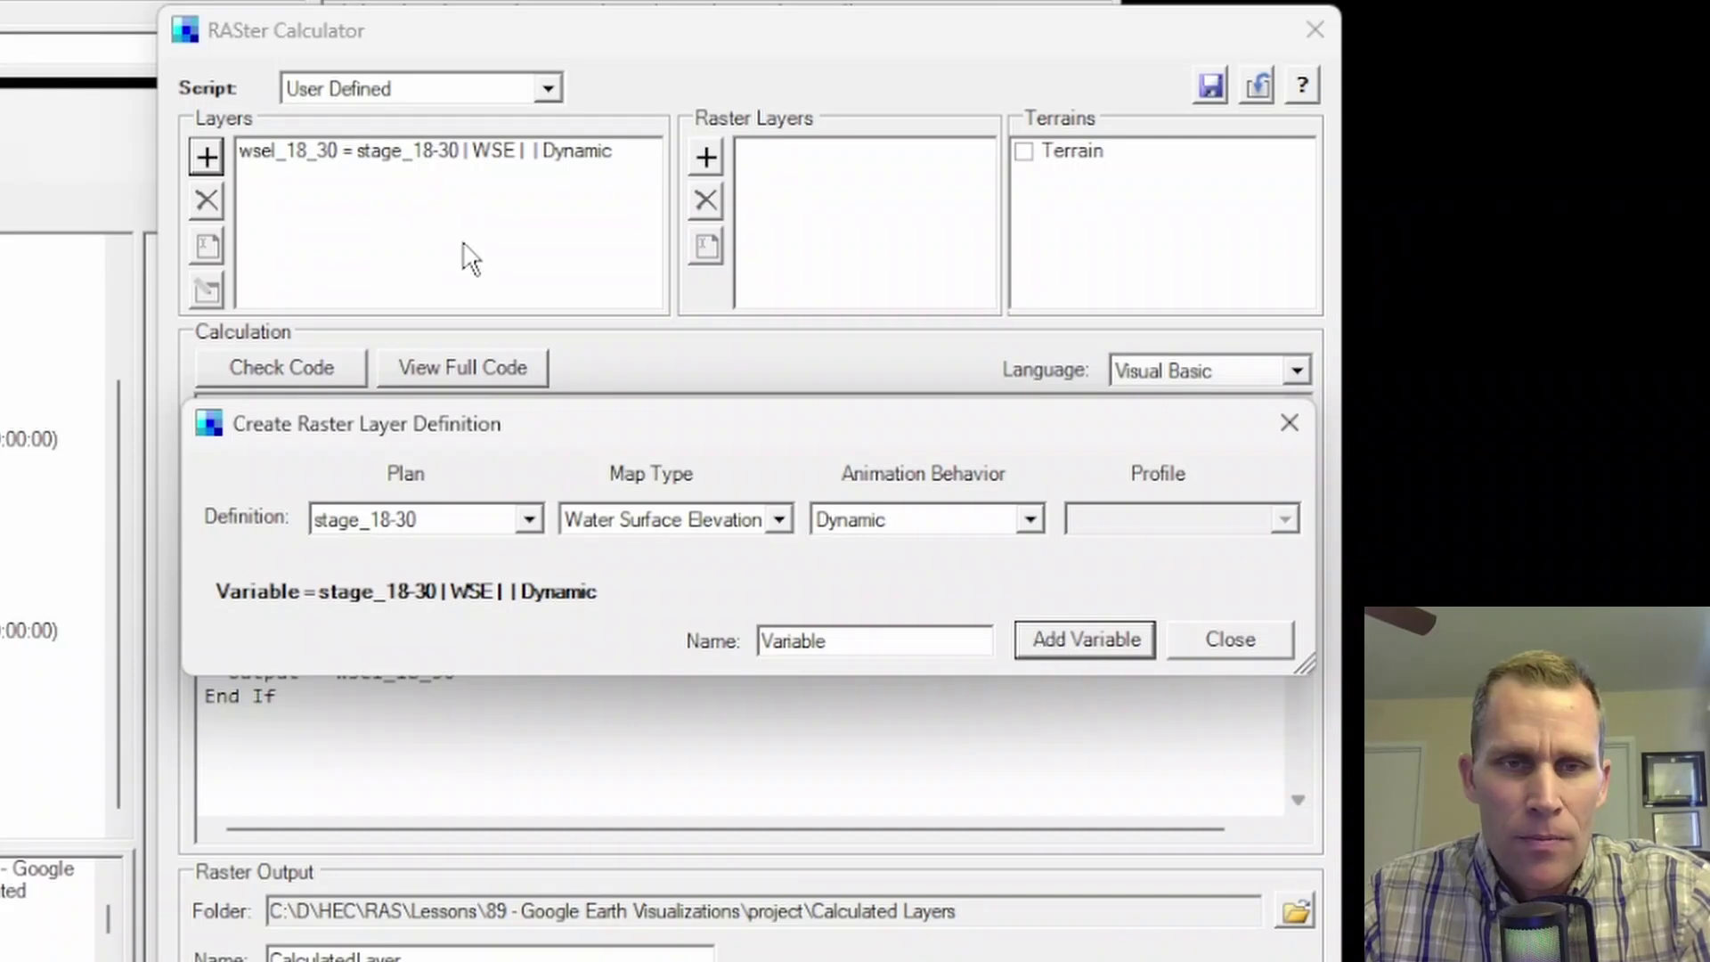
Step: Add variable wsel_20_25 for the stage_20-25 plan's water surface elevation
{"action": "left_click", "coordinate": [524, 526]}
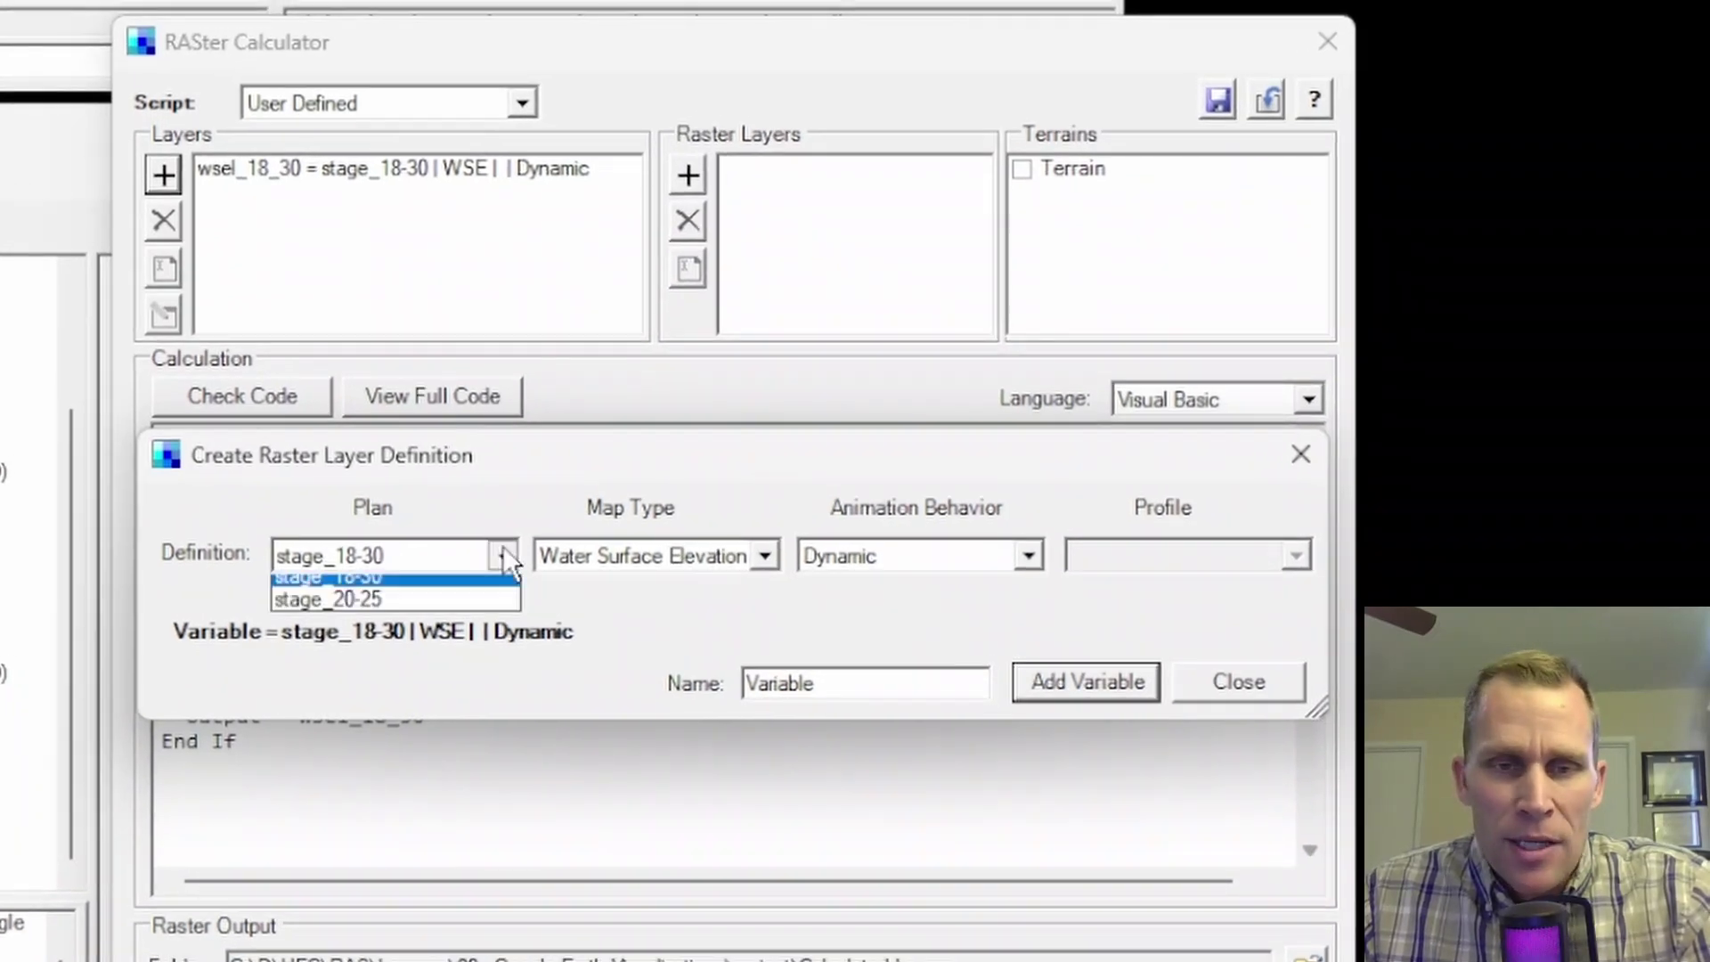
{"action": "left_click", "coordinate": [456, 611]}
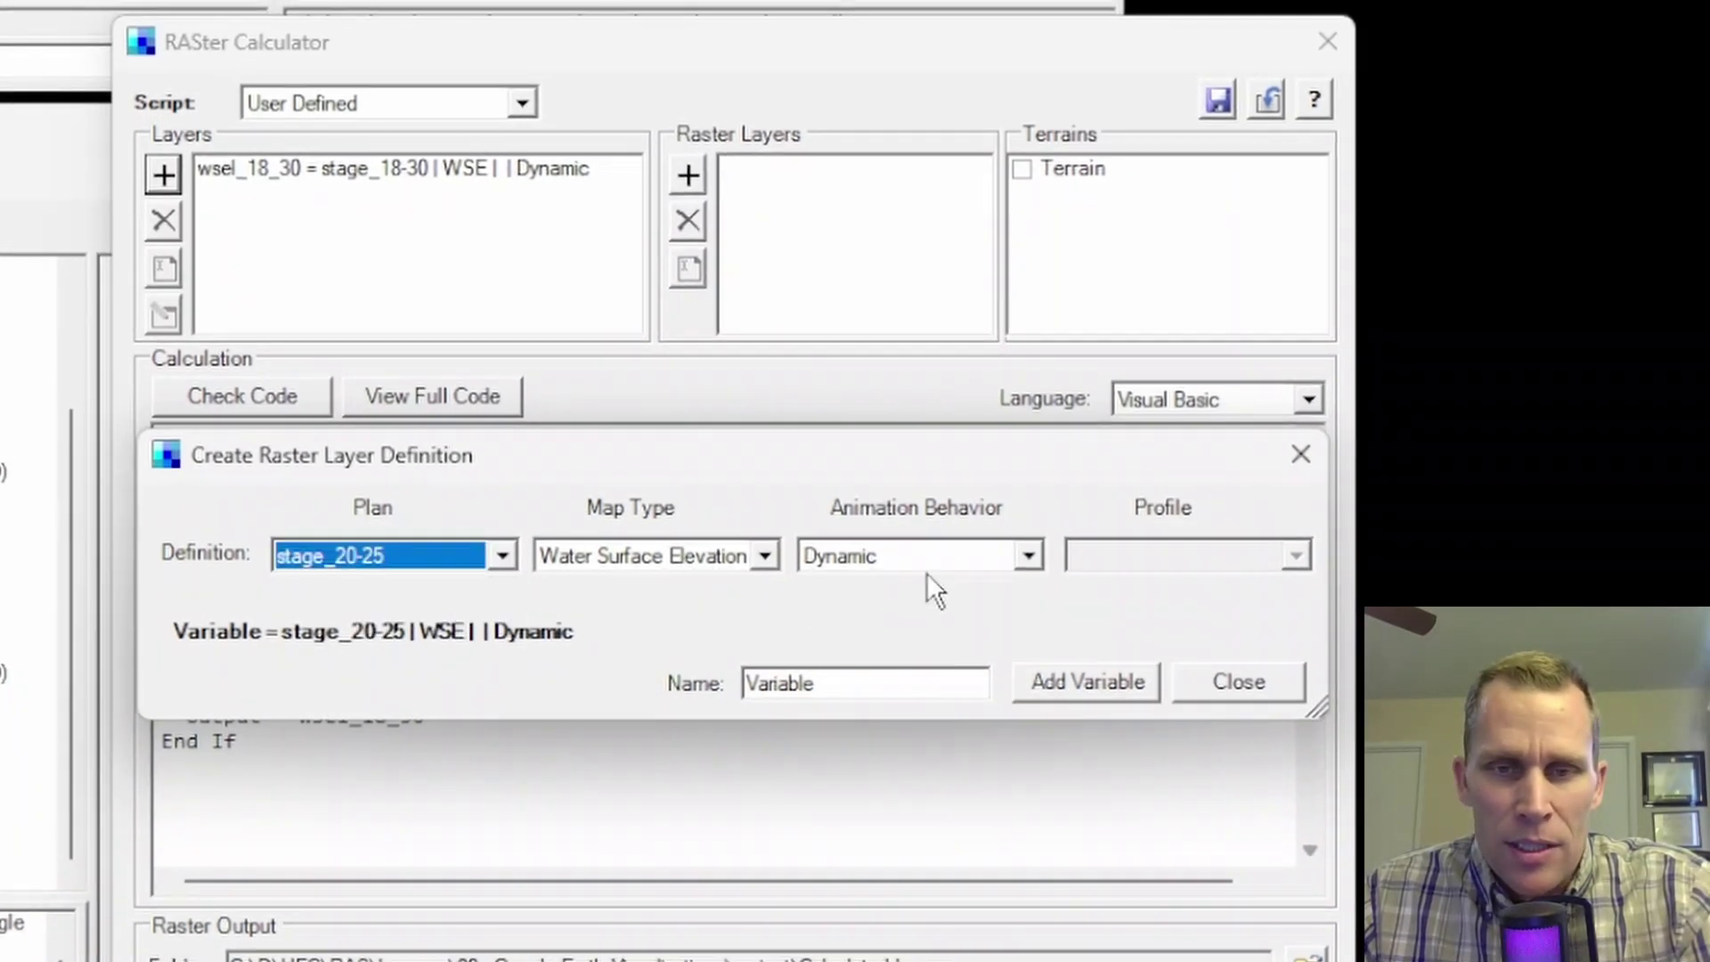
{"action": "double_click", "coordinate": [845, 679]}
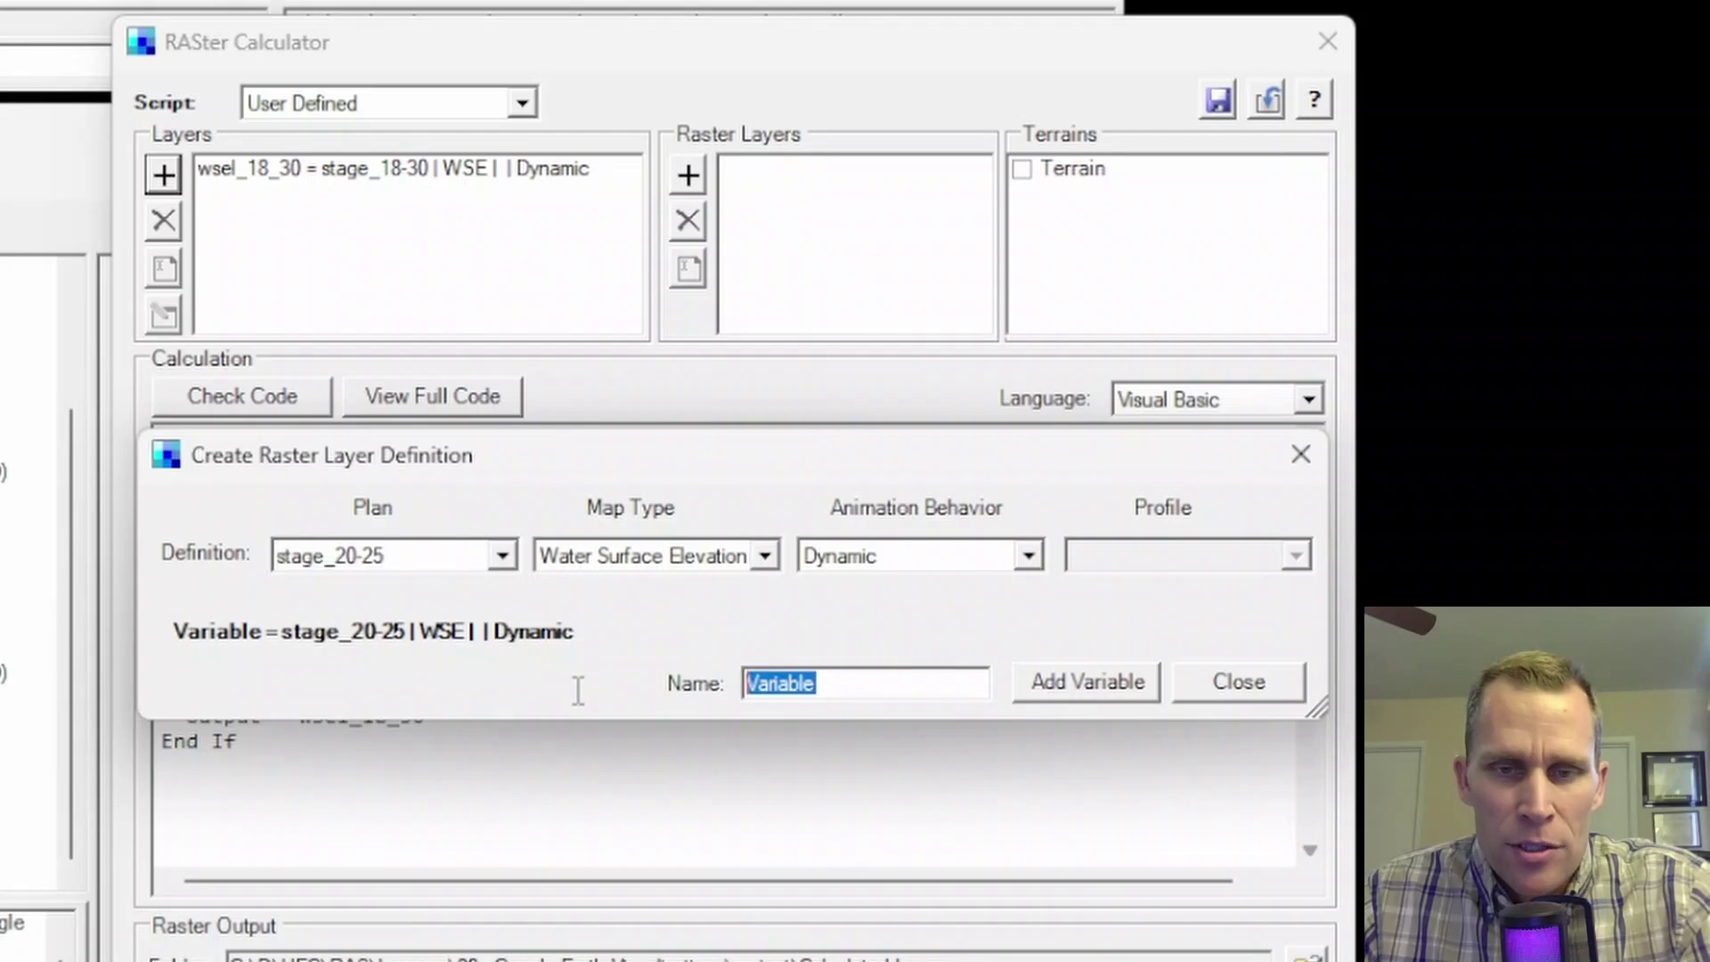
{"action": "type", "text": "wsel_20_25"}
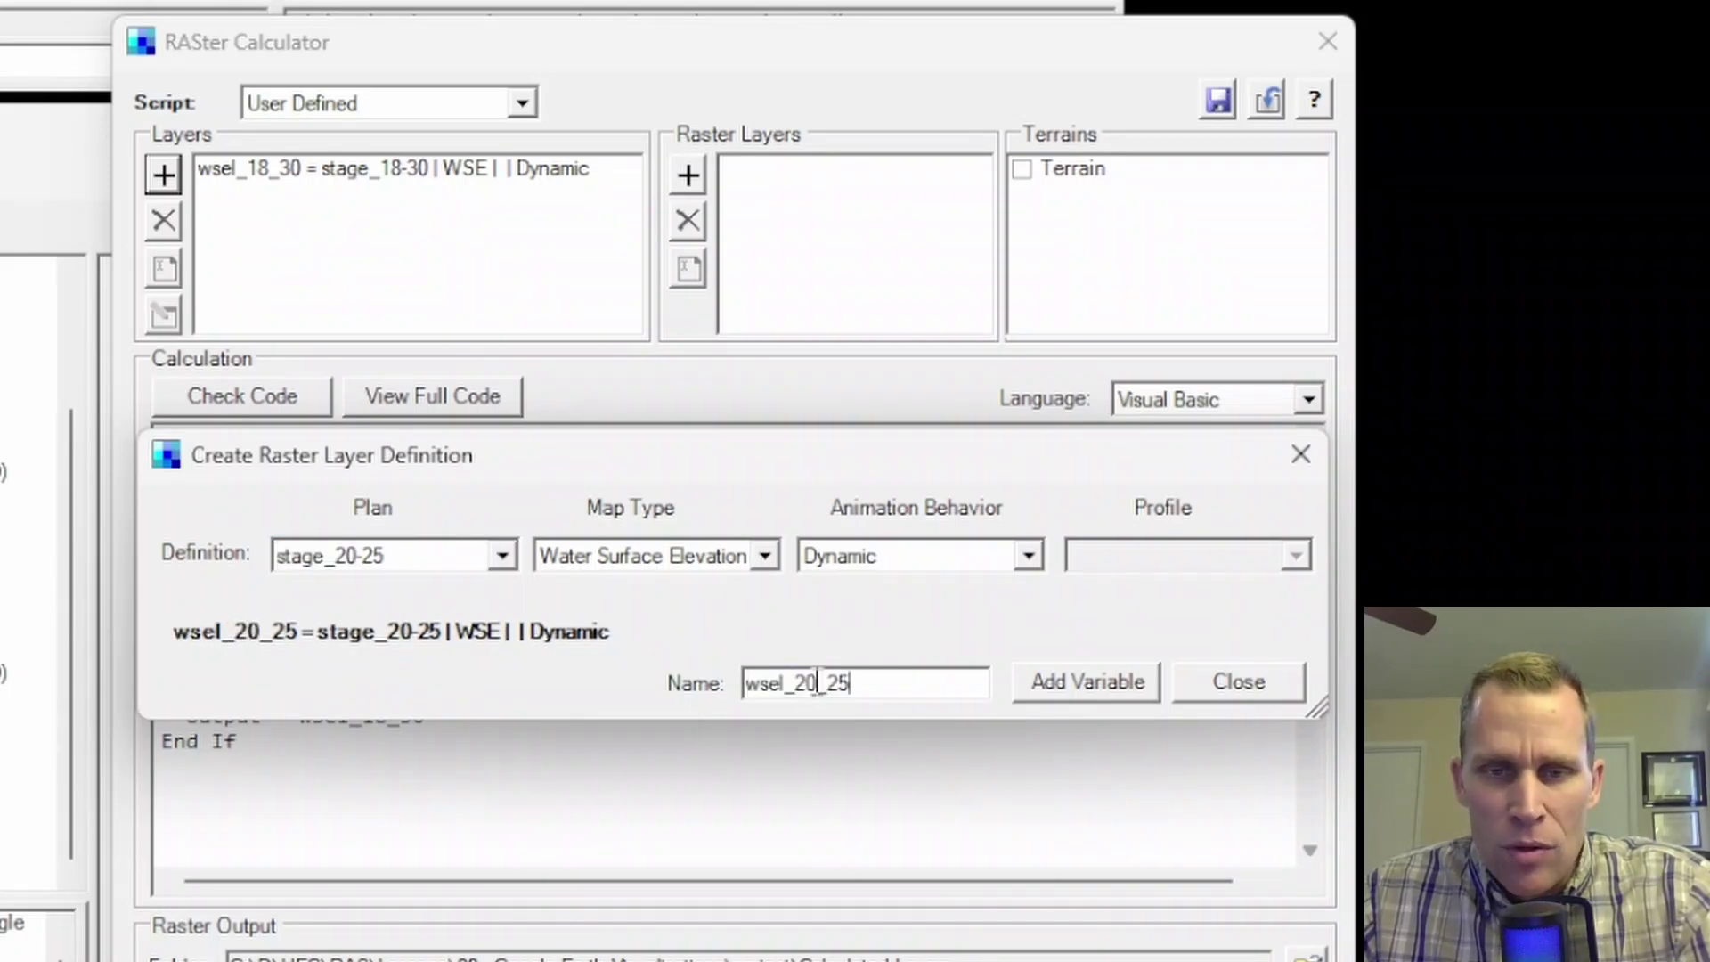
{"action": "left_click", "coordinate": [1069, 695]}
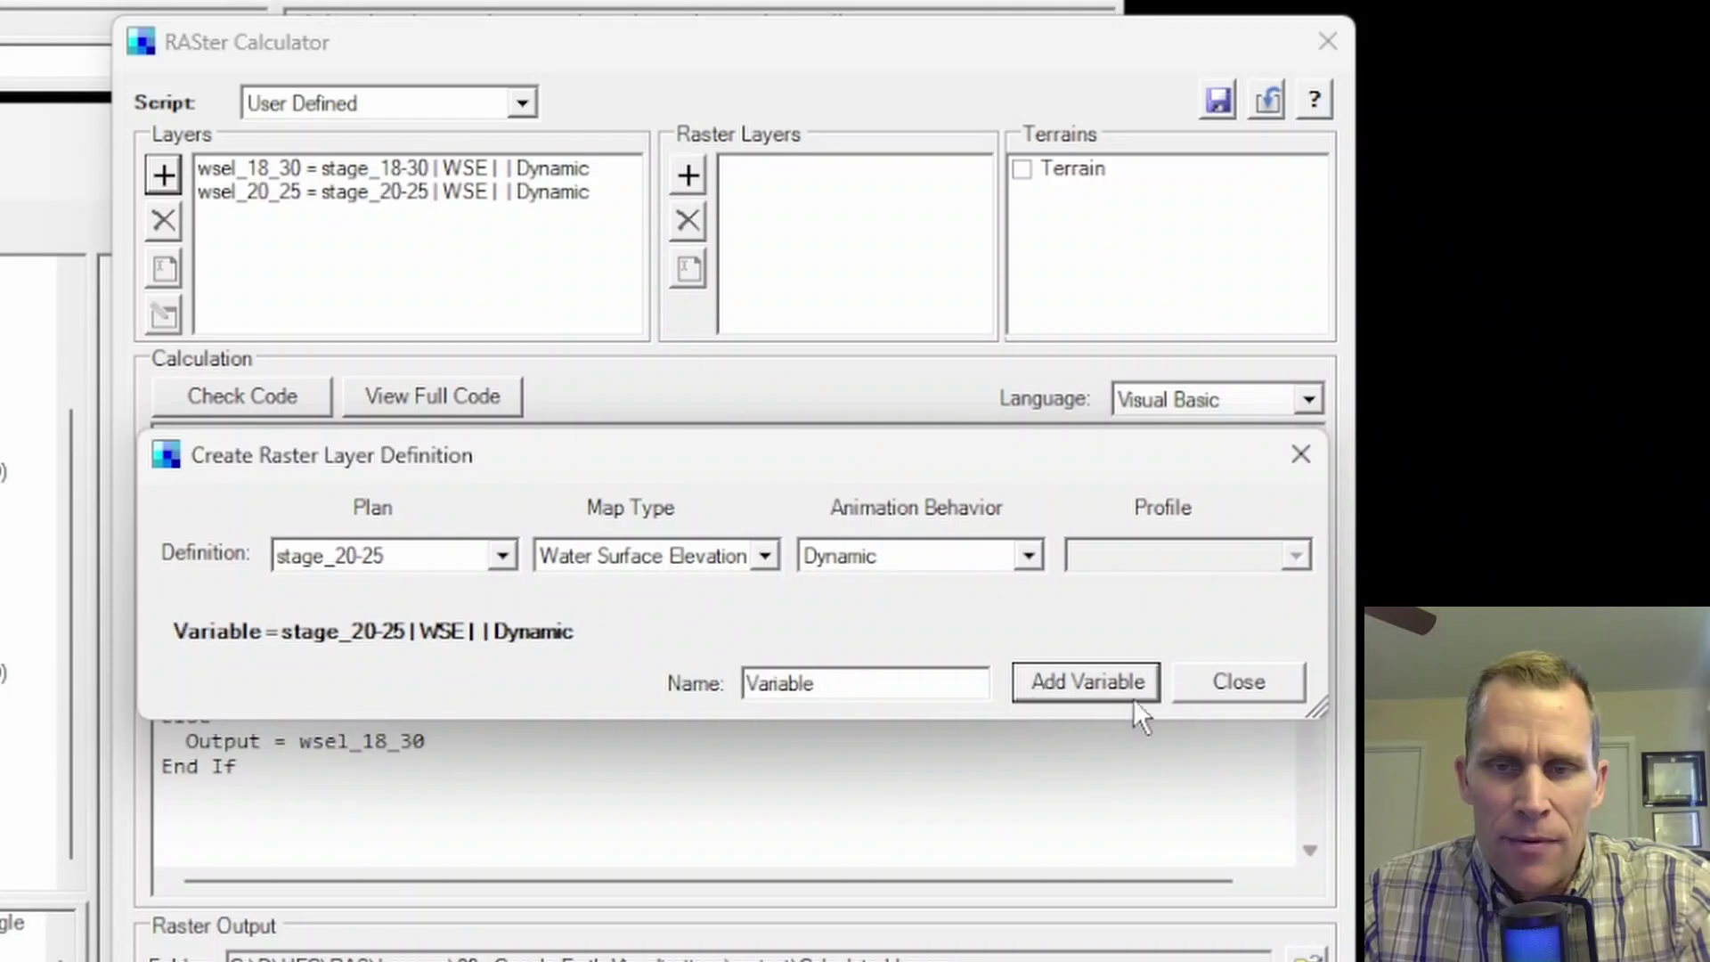
{"action": "left_click", "coordinate": [1213, 682]}
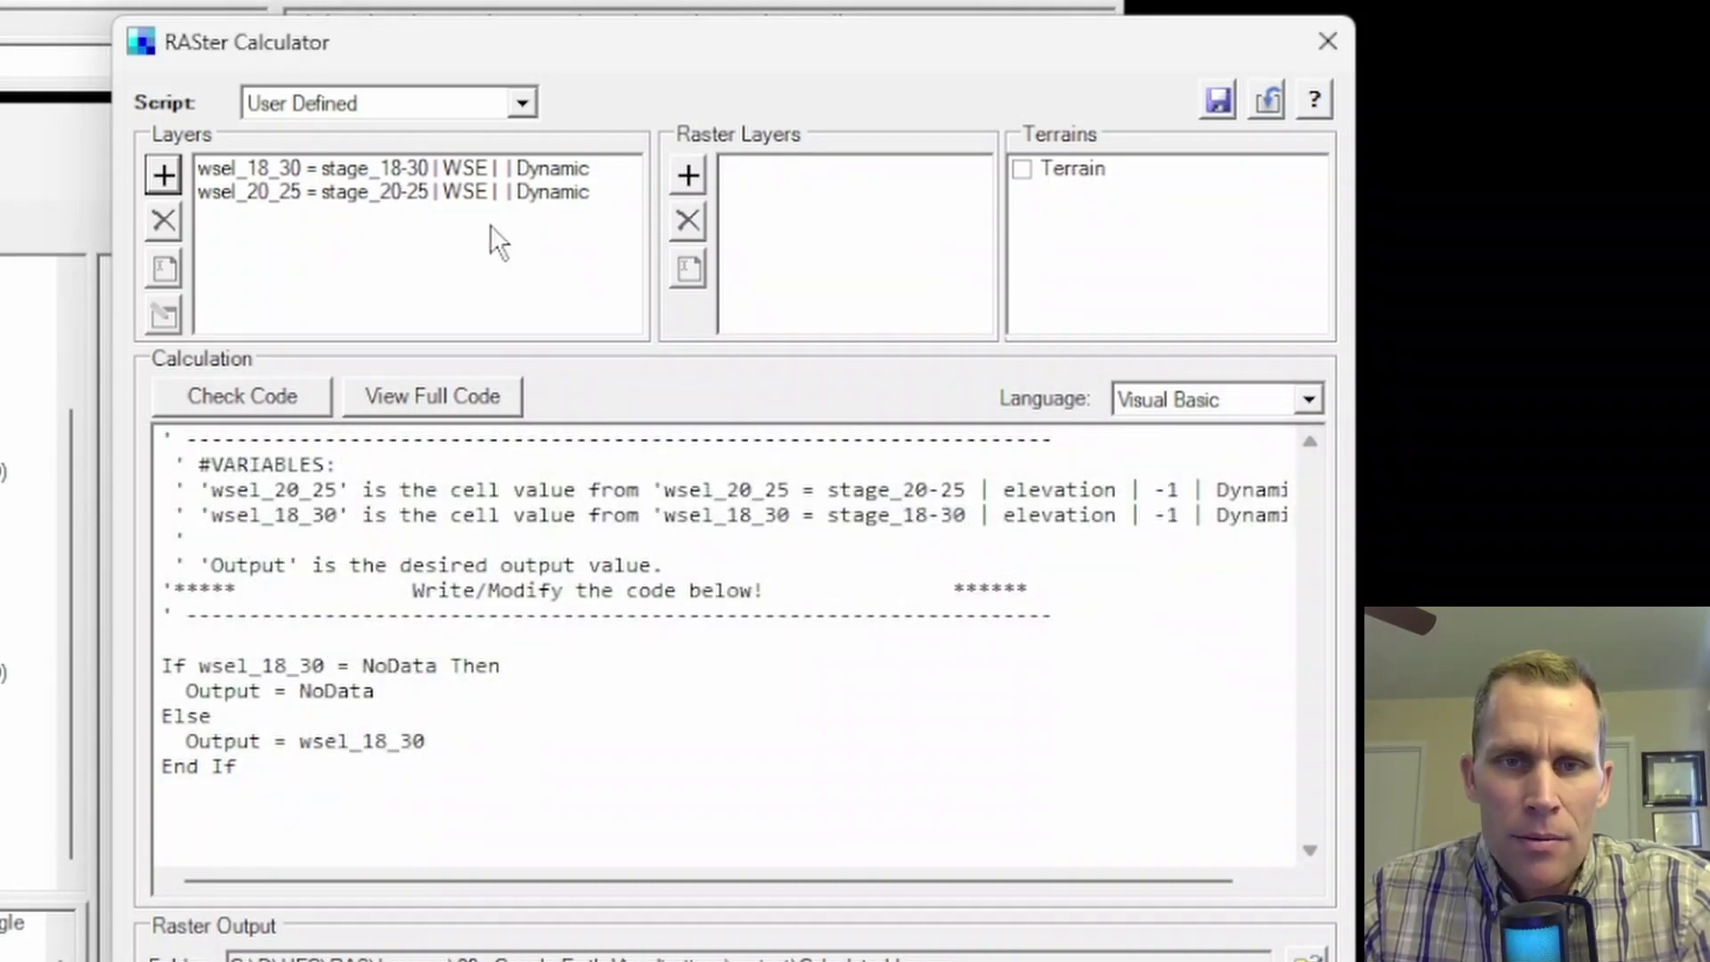
Step: Locate wsel_18_30 in the If condition and the output line of the code
{"action": "left_click", "coordinate": [258, 167]}
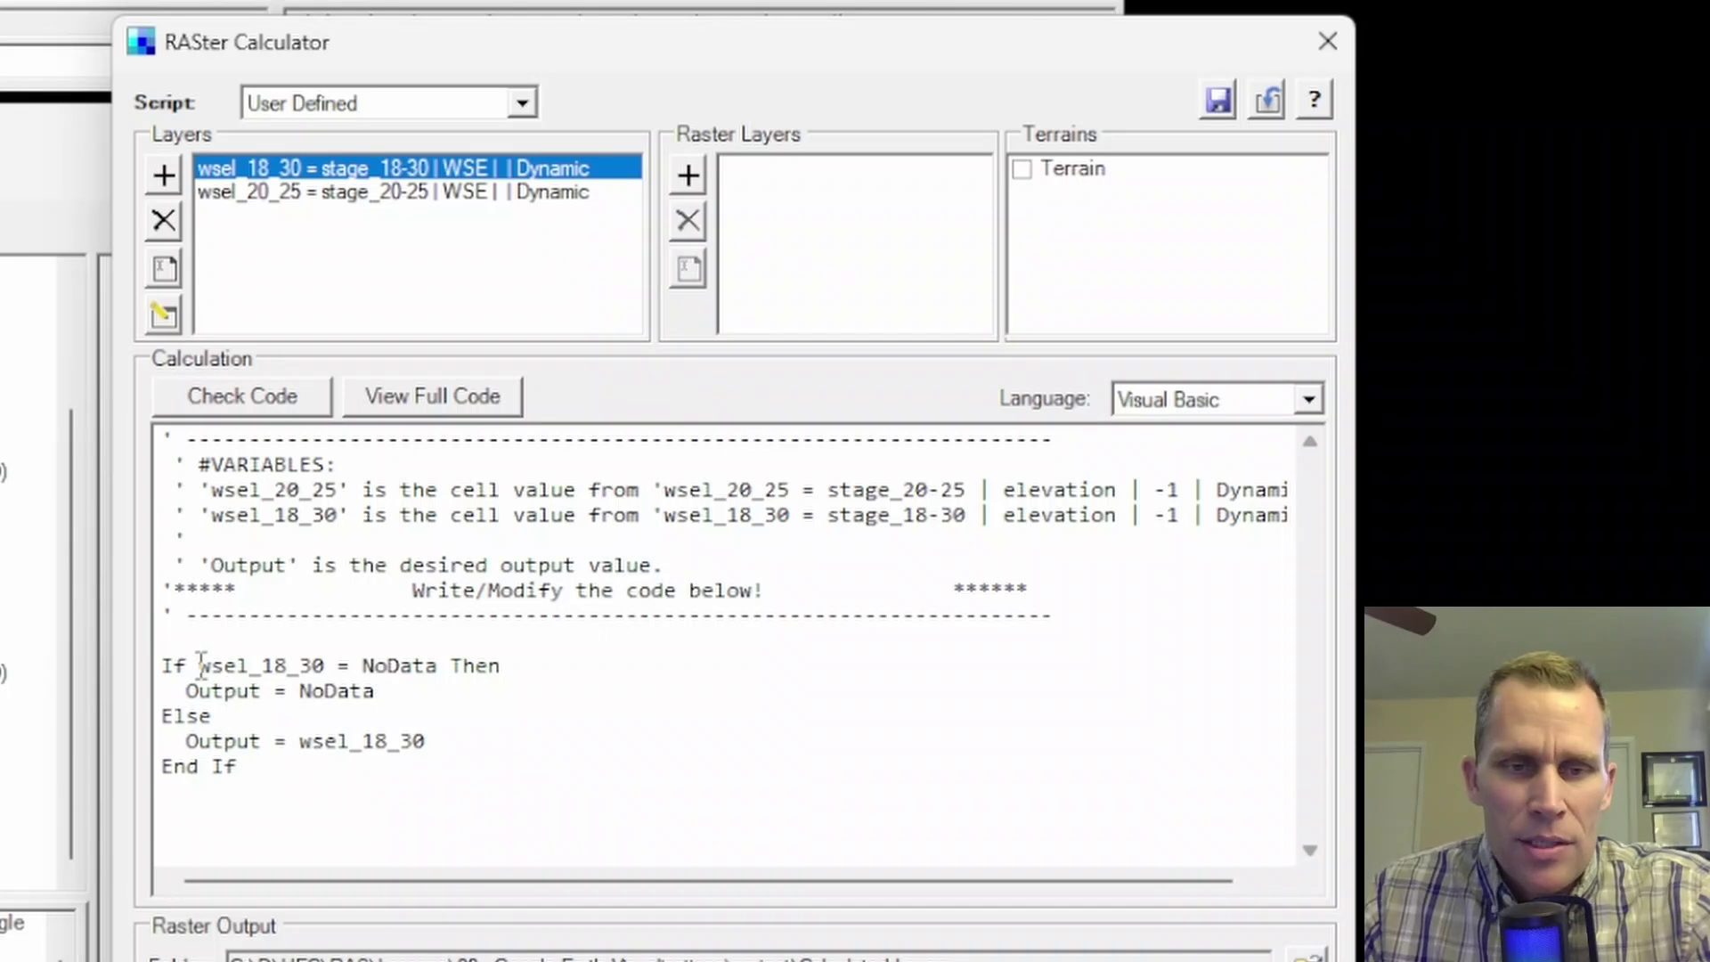
{"action": "left_click_drag", "start_coordinate": [201, 665], "coordinate": [393, 698]}
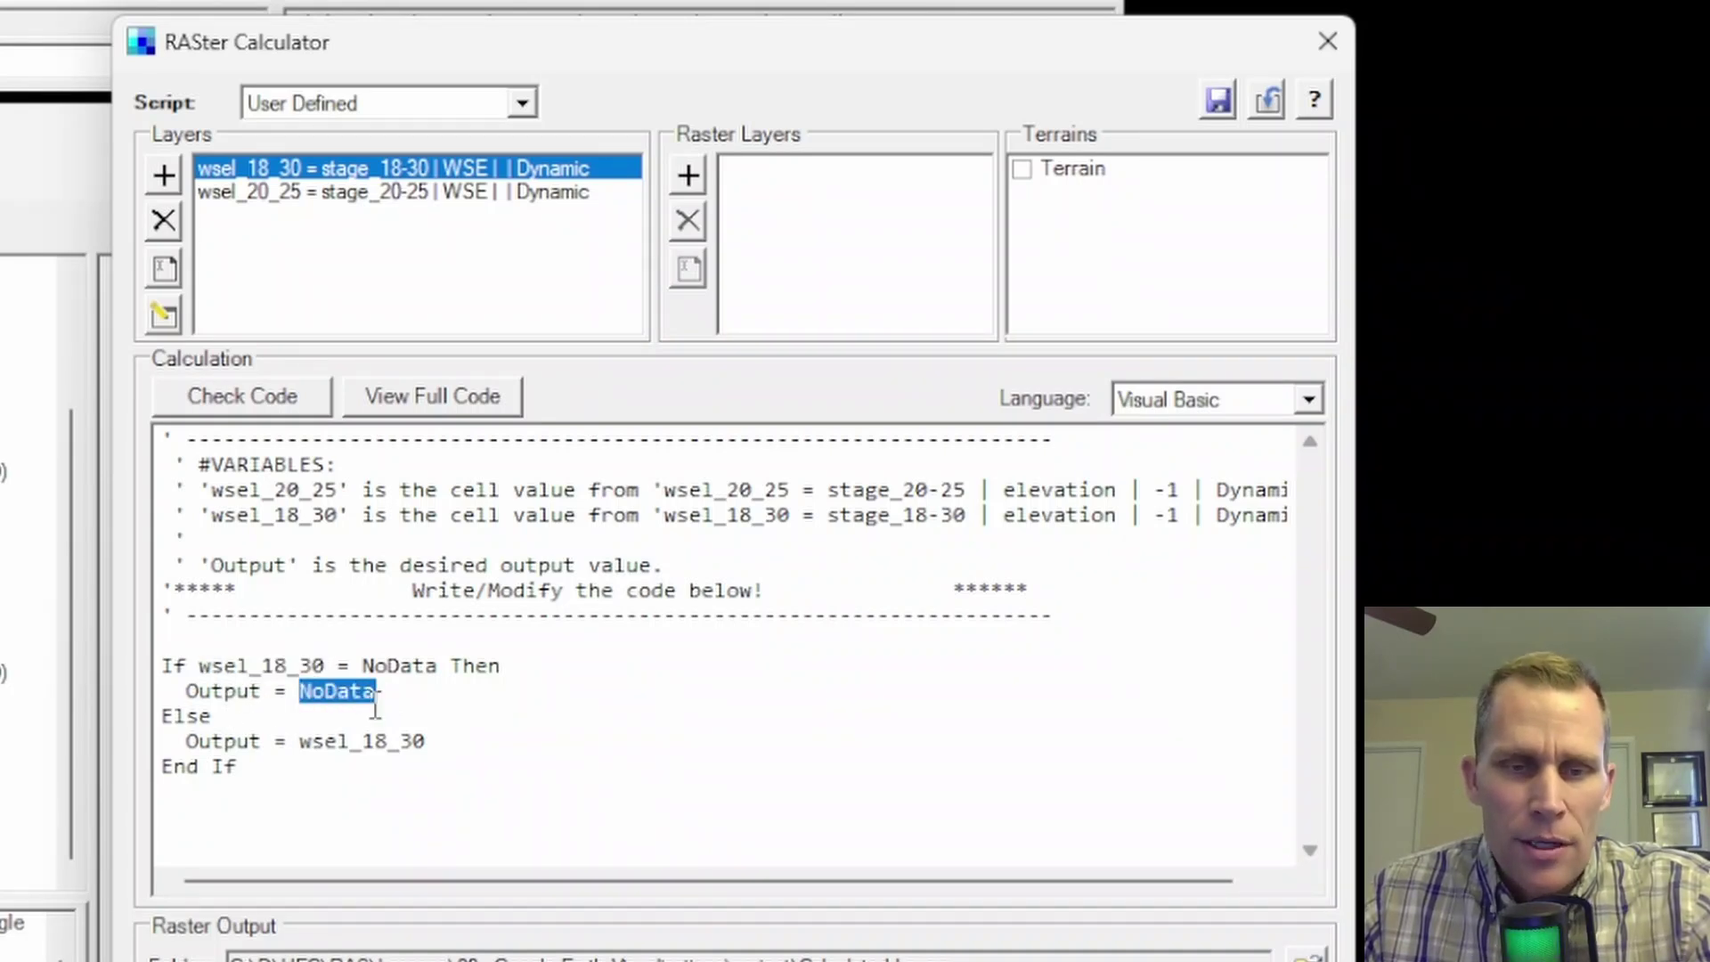
{"action": "left_click_drag", "start_coordinate": [300, 741], "coordinate": [472, 741]}
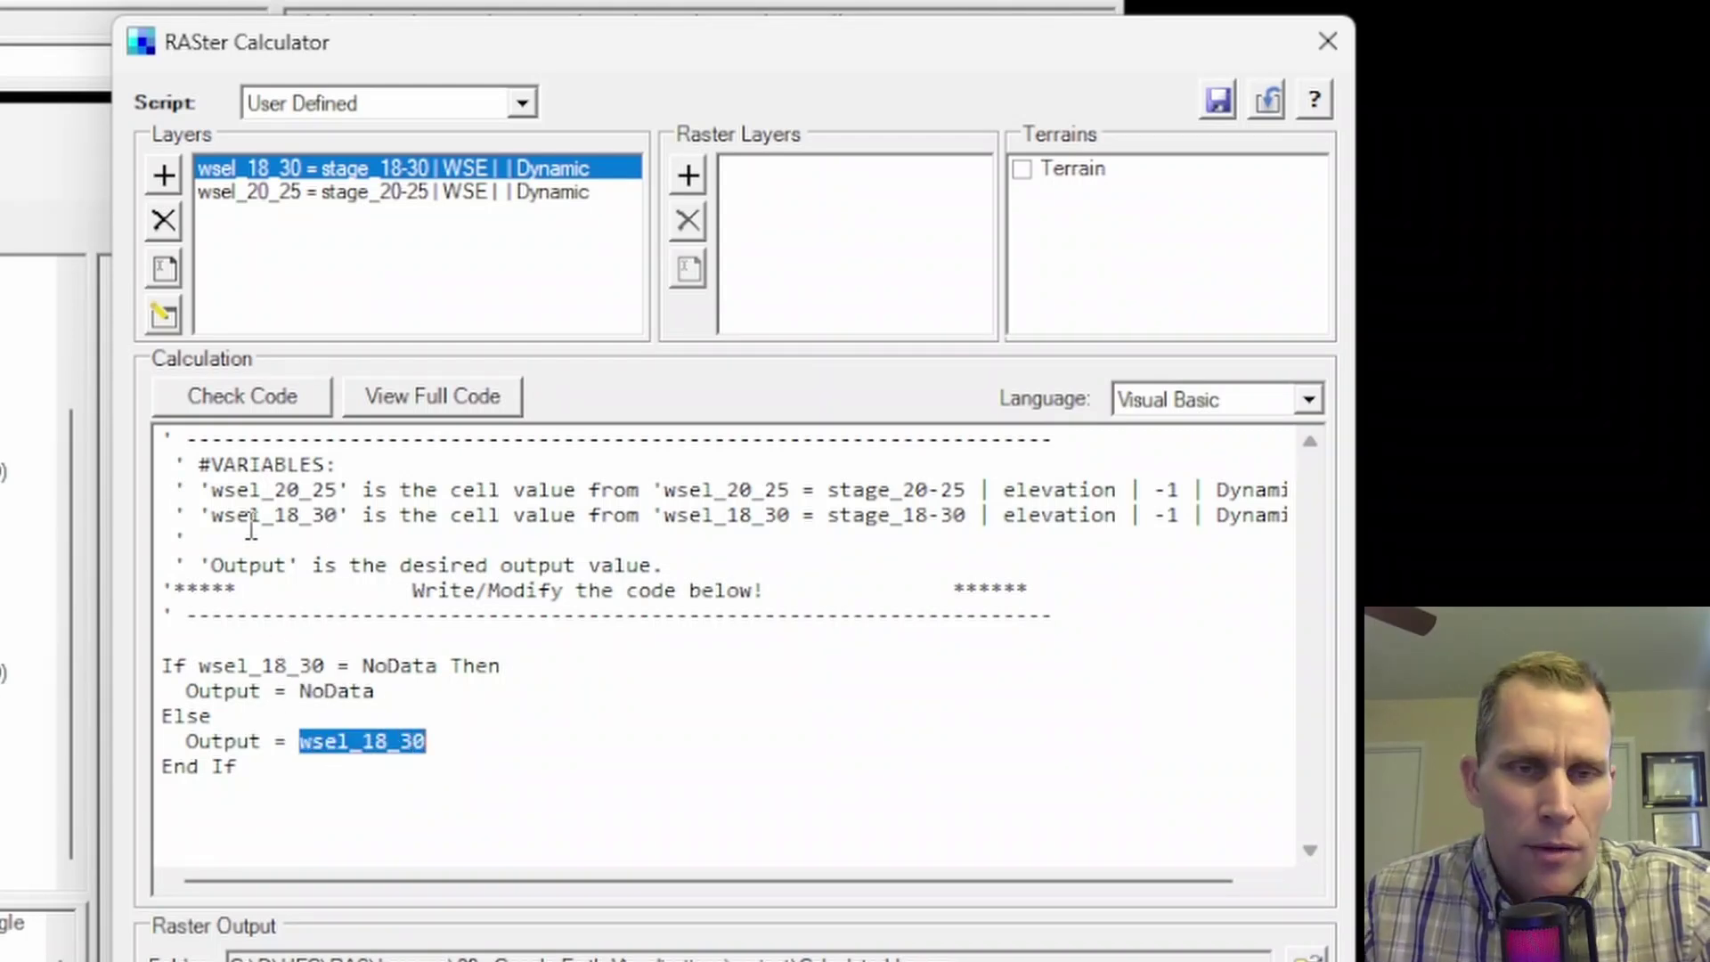
Step: Change the output to wsel_18_30 - wsel_20_25 and confirm the code compiles
{"action": "left_click_drag", "start_coordinate": [212, 489], "coordinate": [341, 504]}
{"action": "key", "text": "ctrl+c"}
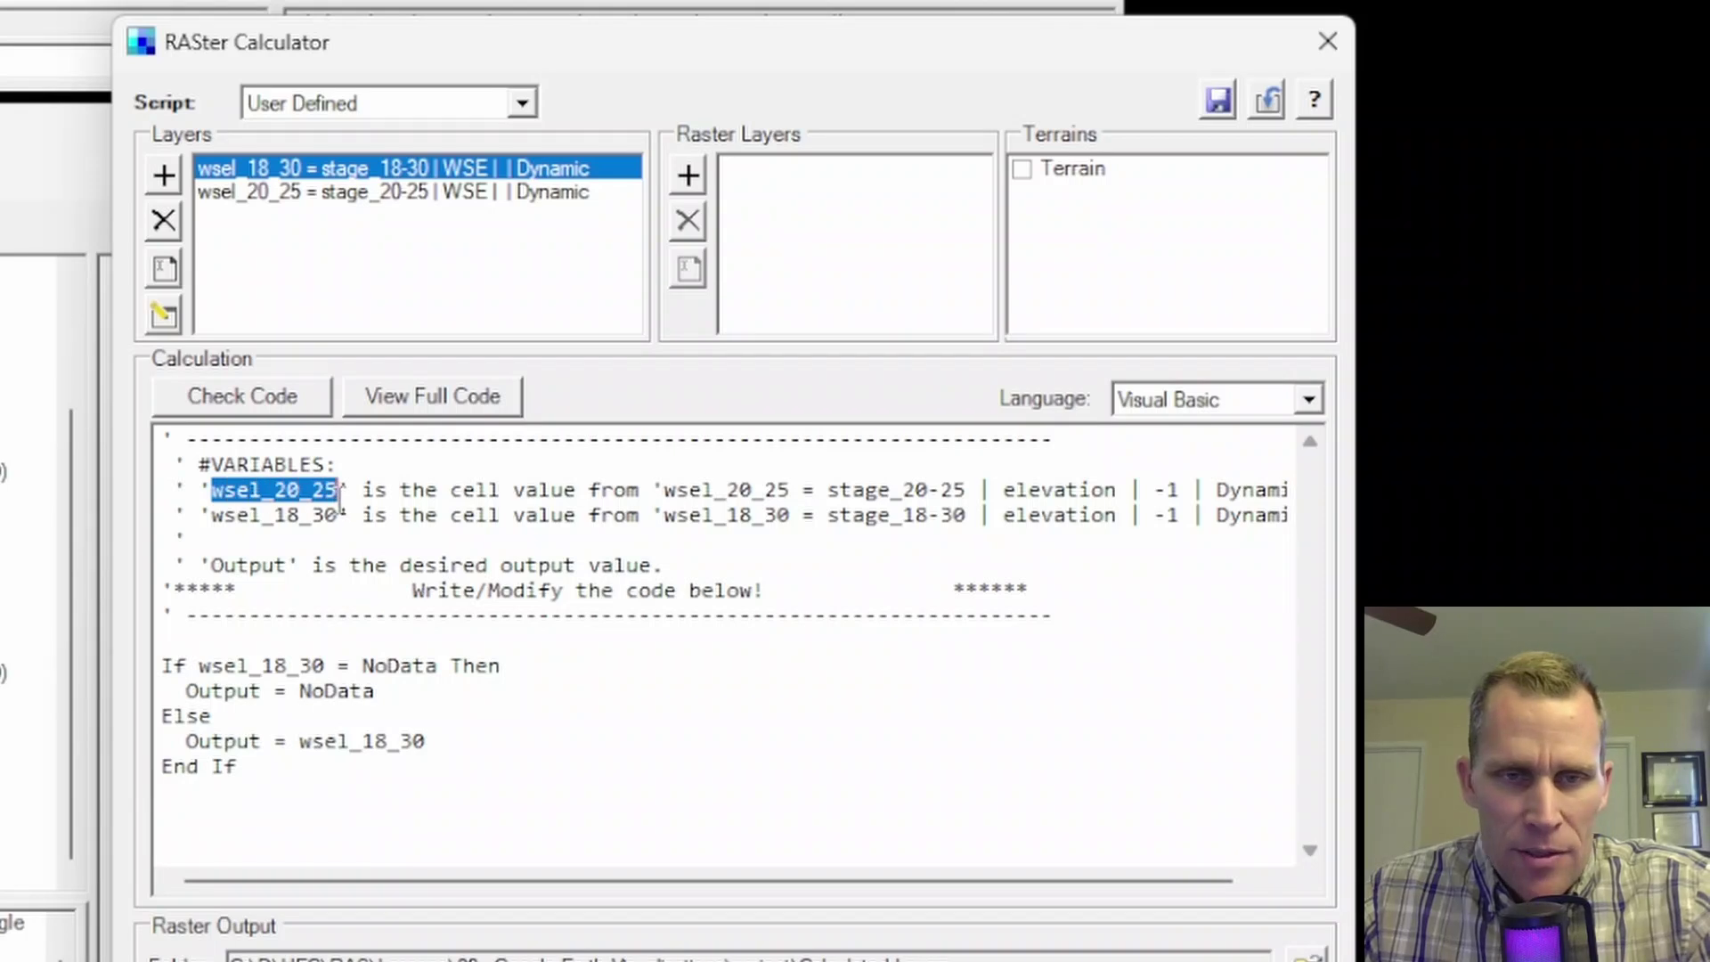
{"action": "left_click", "coordinate": [467, 741]}
{"action": "type", "text": "-"}
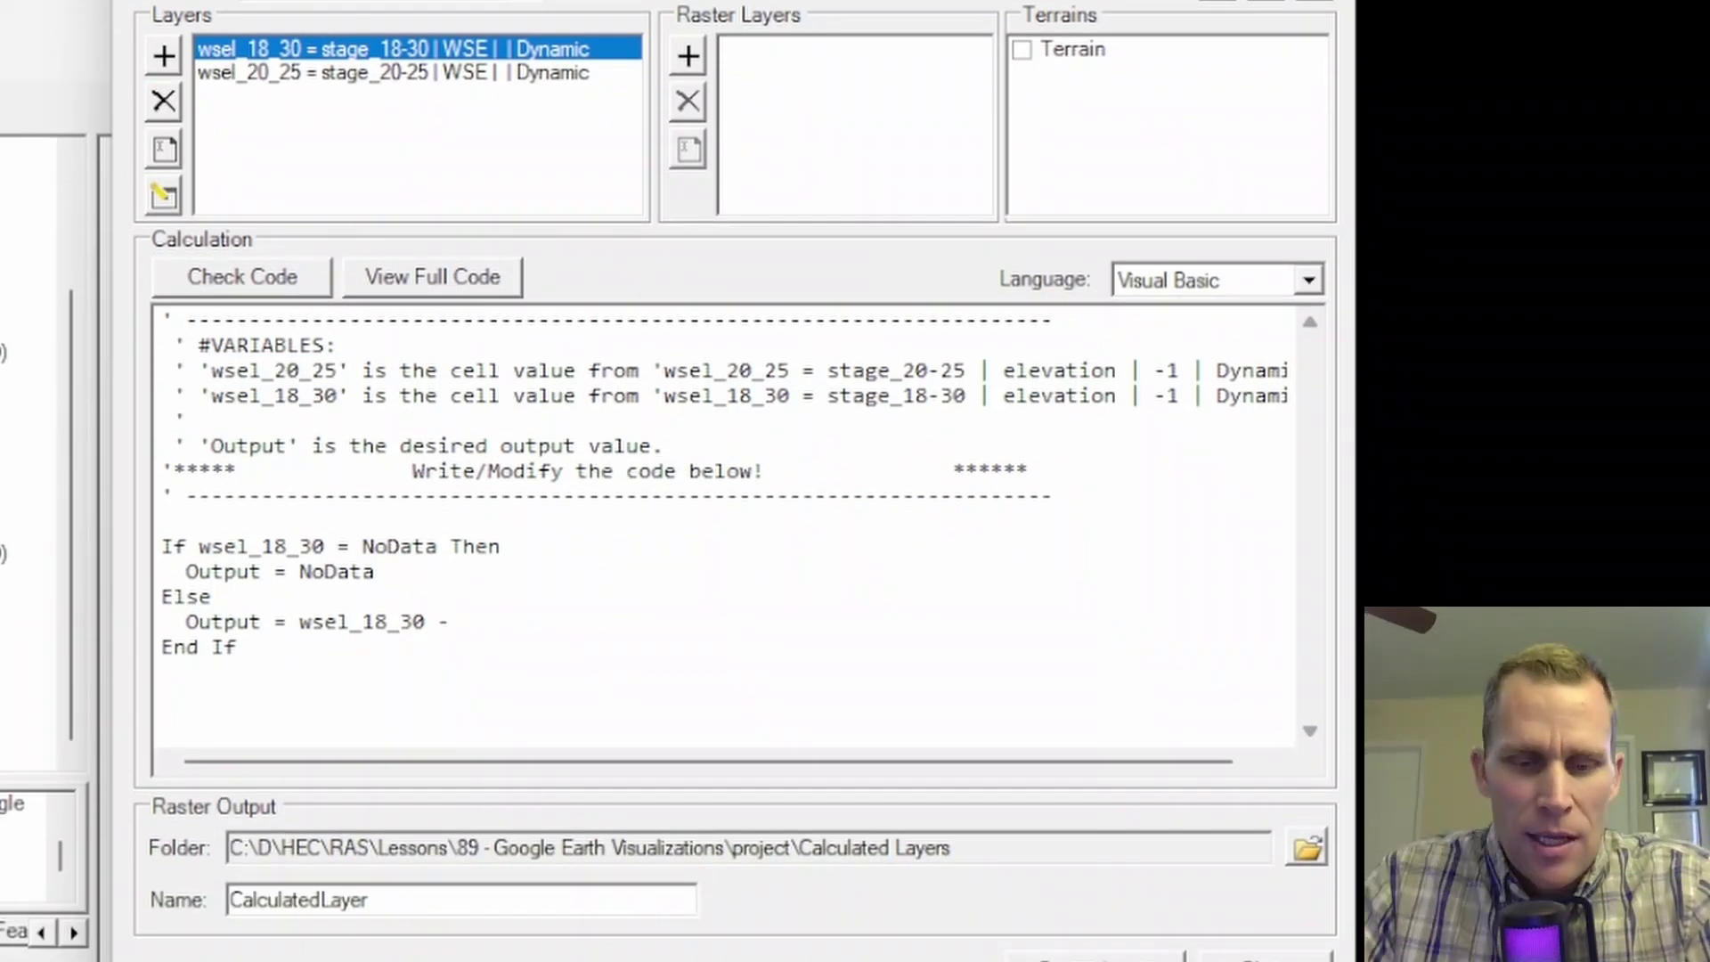
{"action": "key", "text": "ctrl+v"}
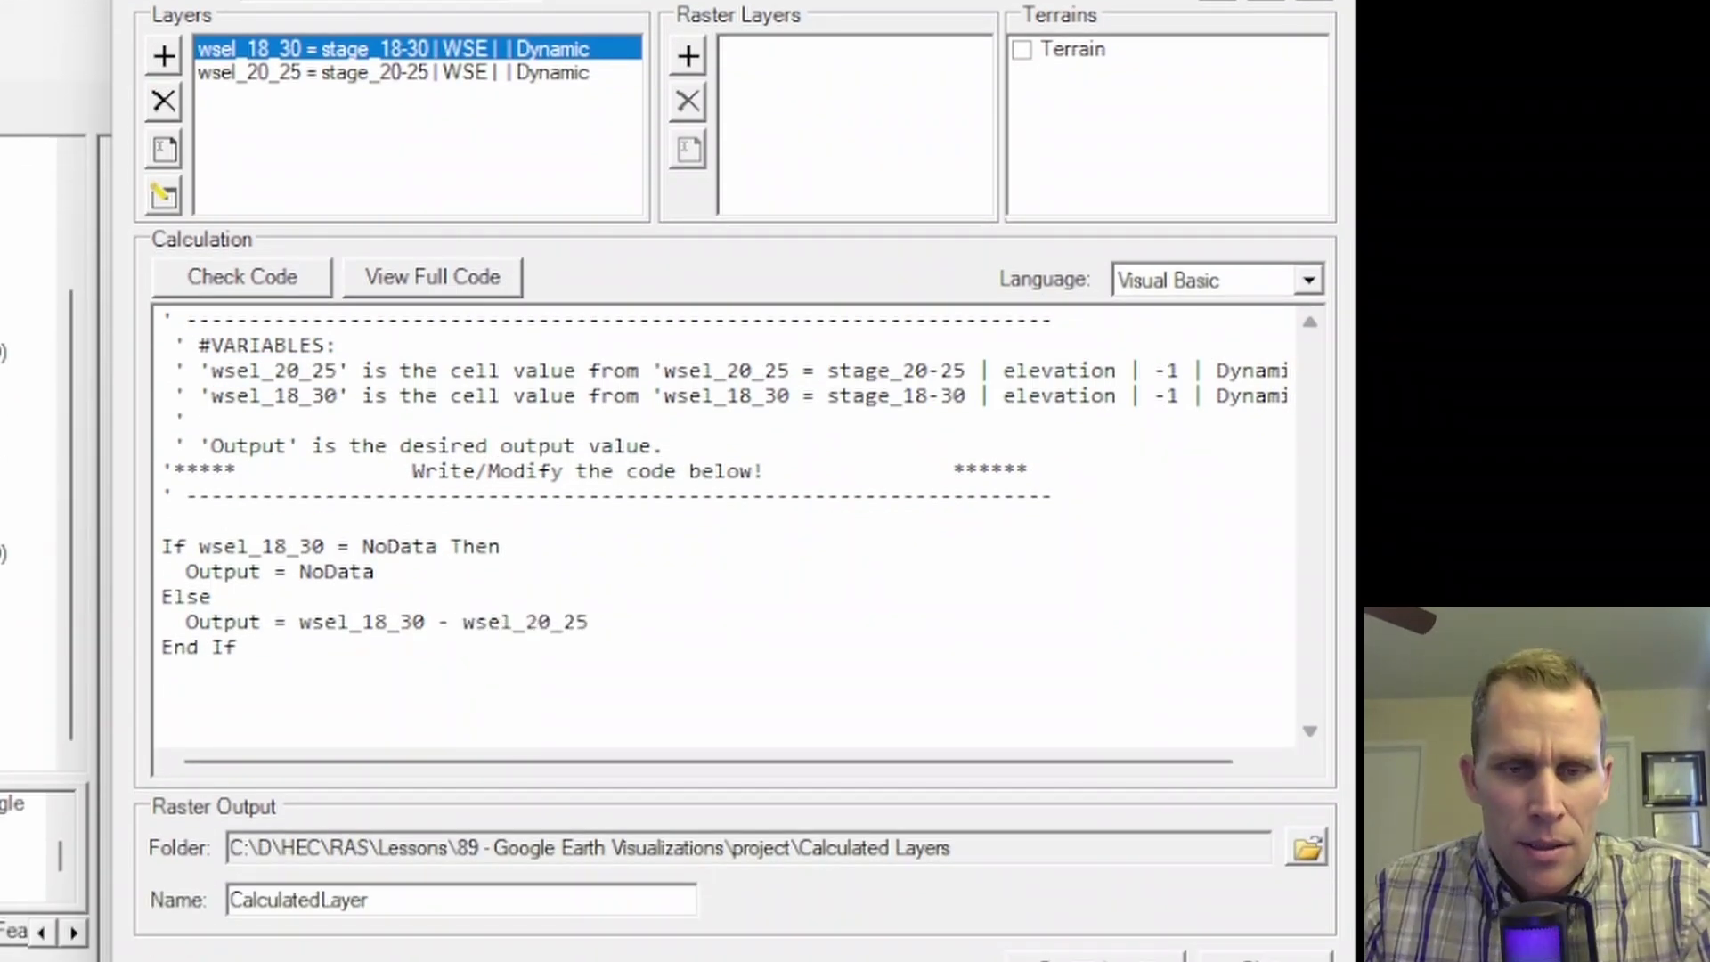
{"action": "left_click", "coordinate": [241, 249]}
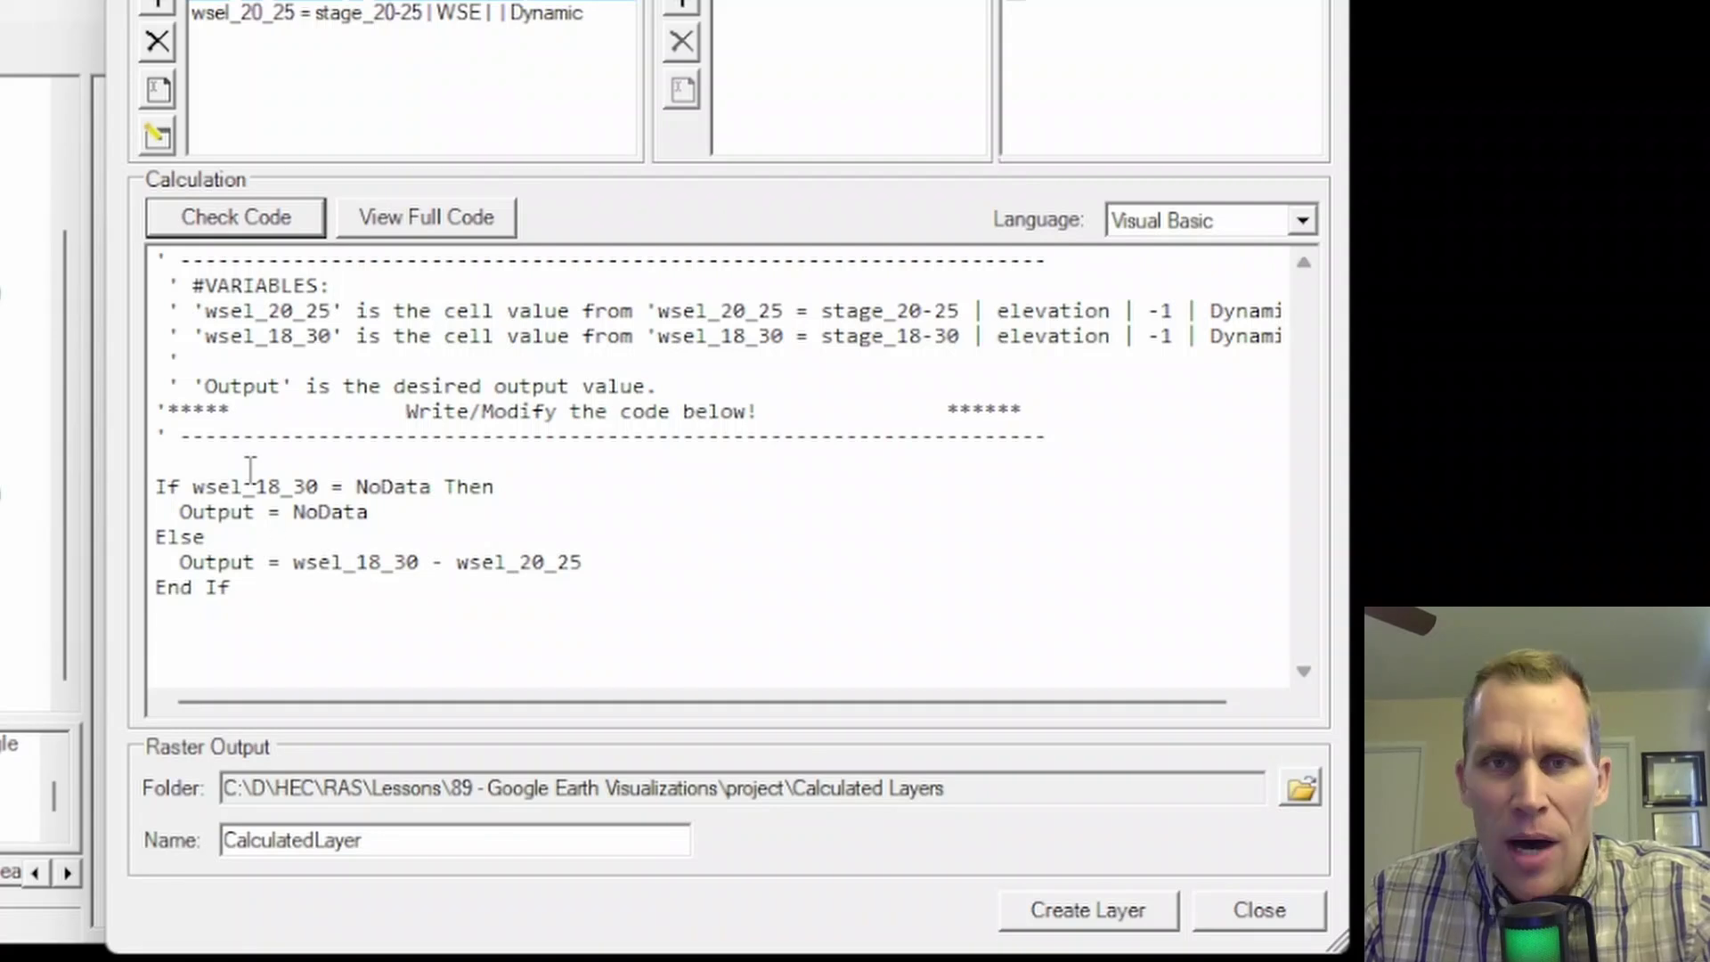
Step: Create the CalculatedLayer and rename it depth_diff
{"action": "left_click", "coordinate": [1076, 912]}
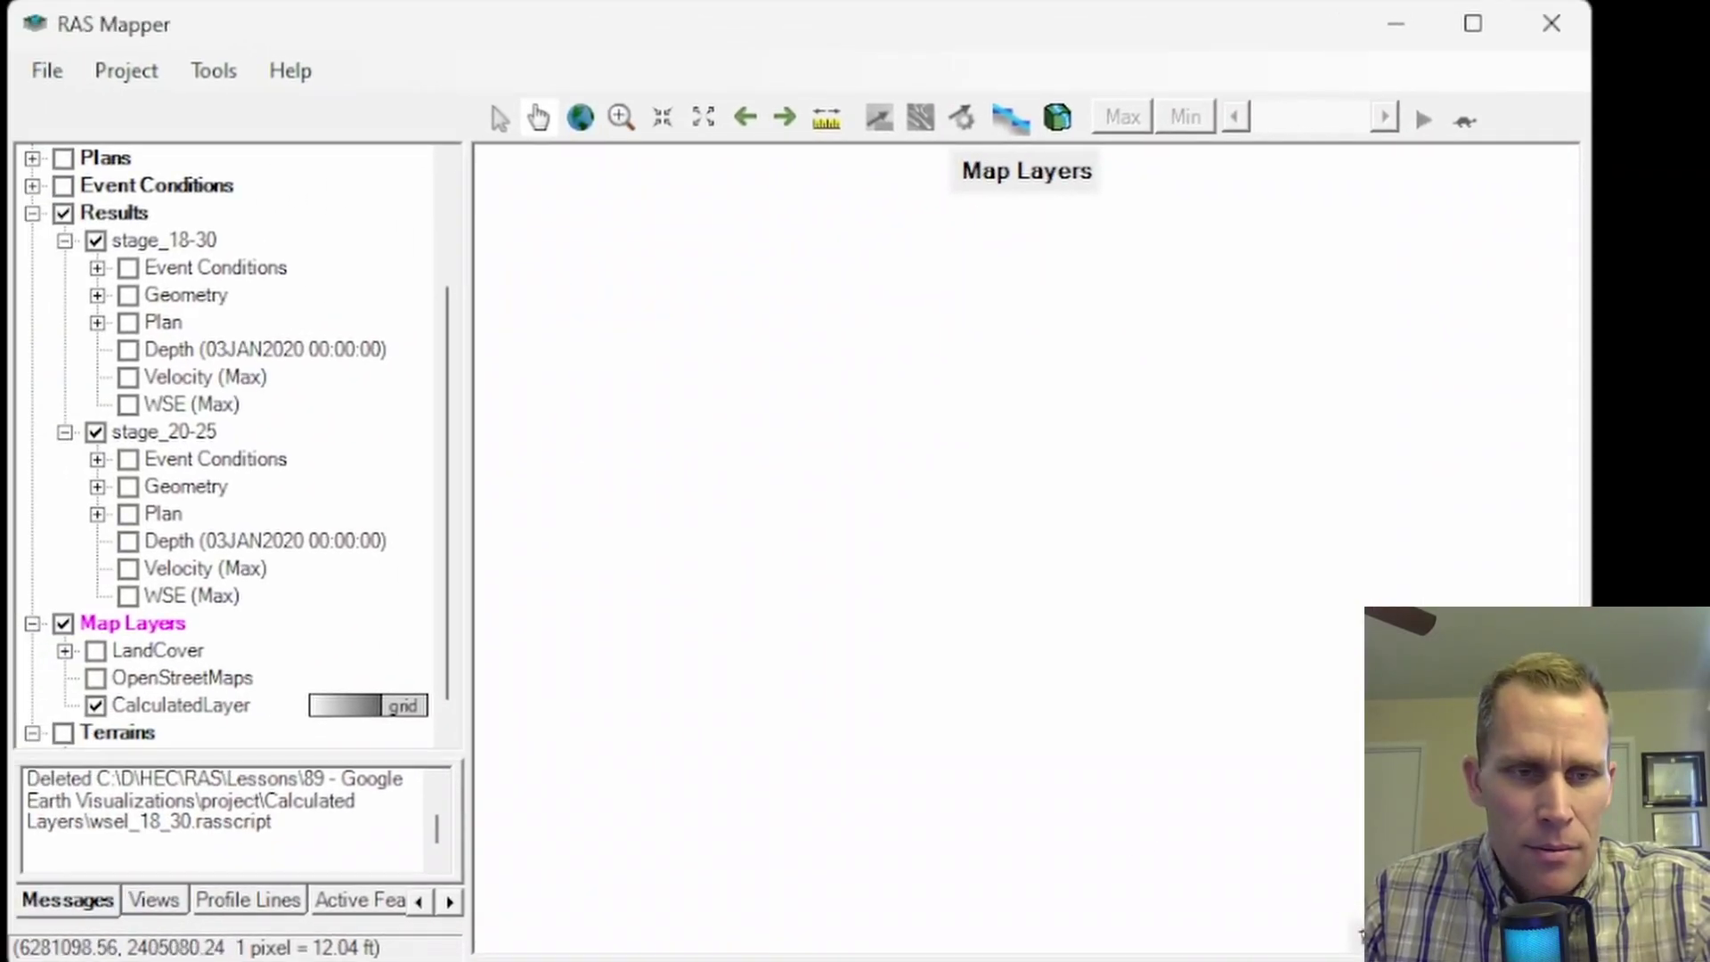
{"action": "left_click", "coordinate": [172, 705]}
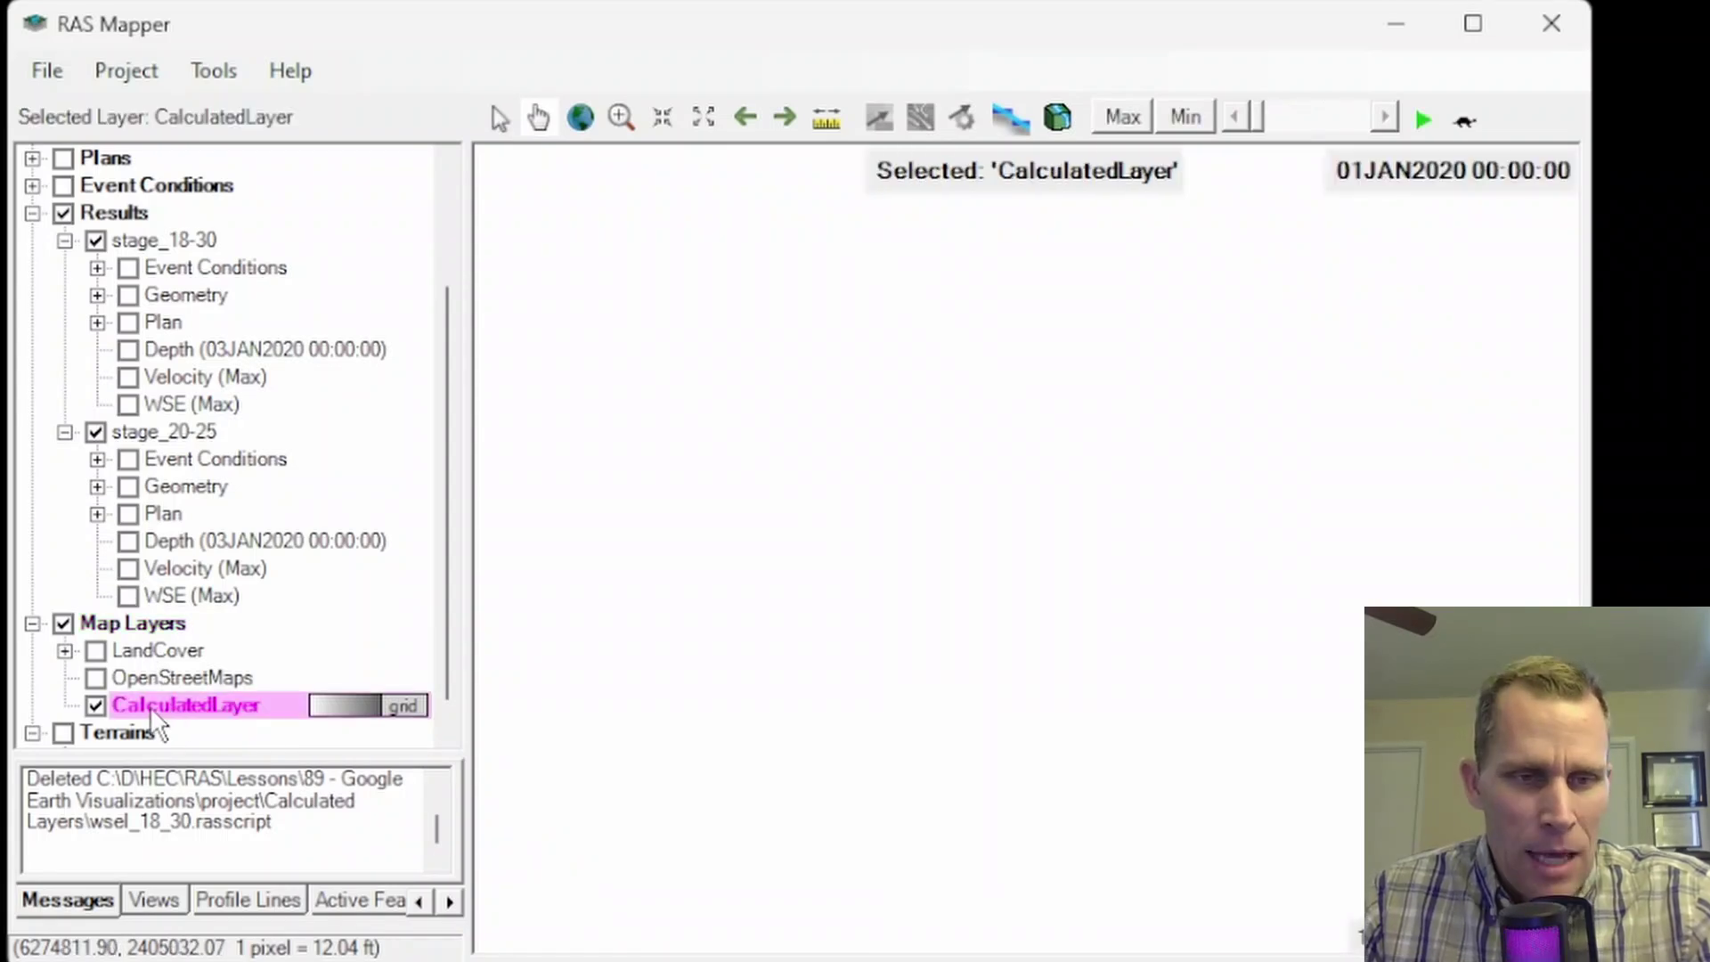
{"action": "right_click", "coordinate": [158, 709]}
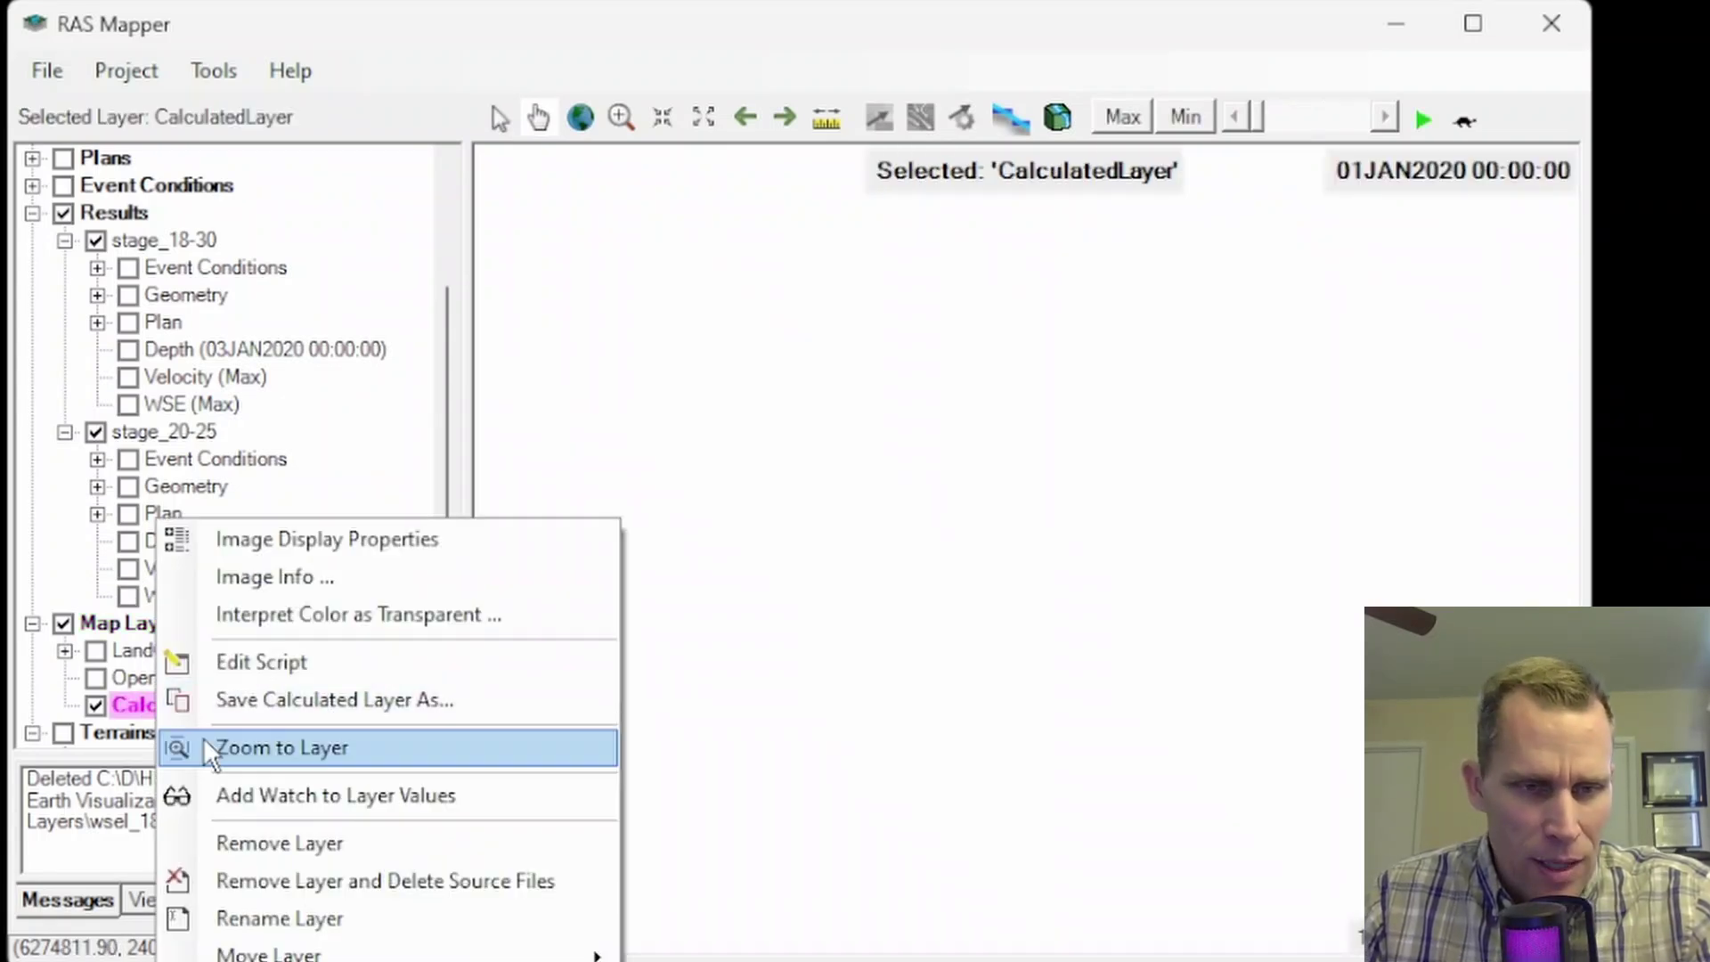
{"action": "left_click", "coordinate": [265, 917]}
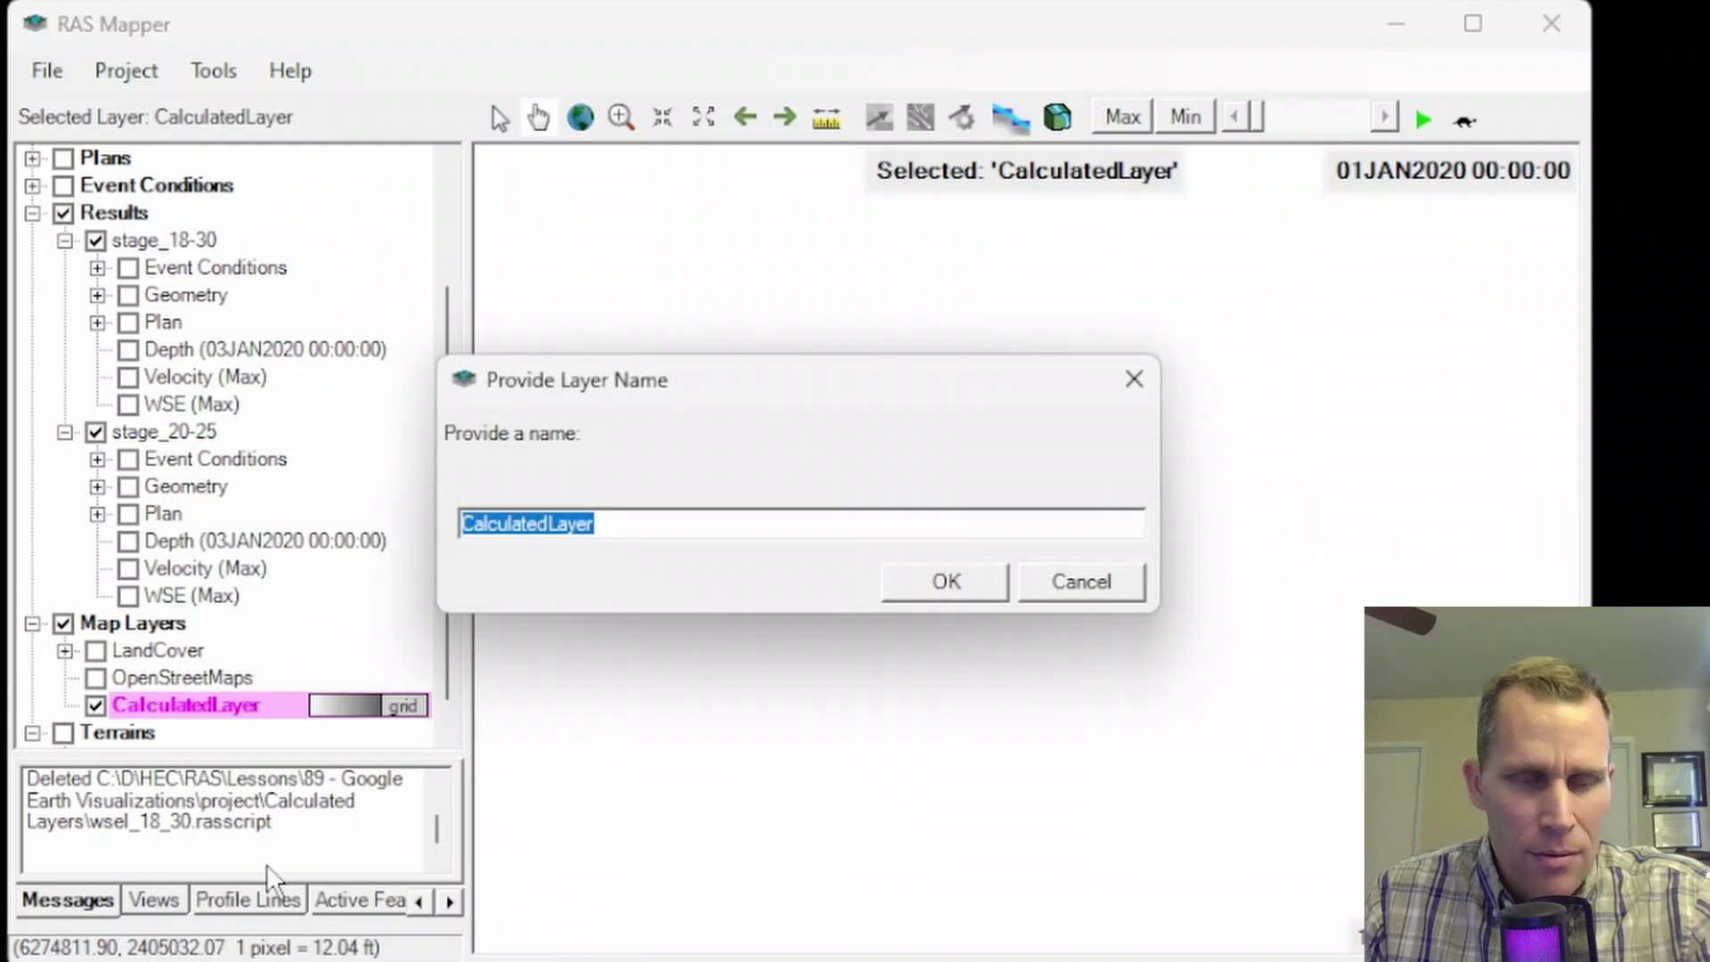
{"action": "type", "text": "di"}
{"action": "type", "text": "pth_diff"}
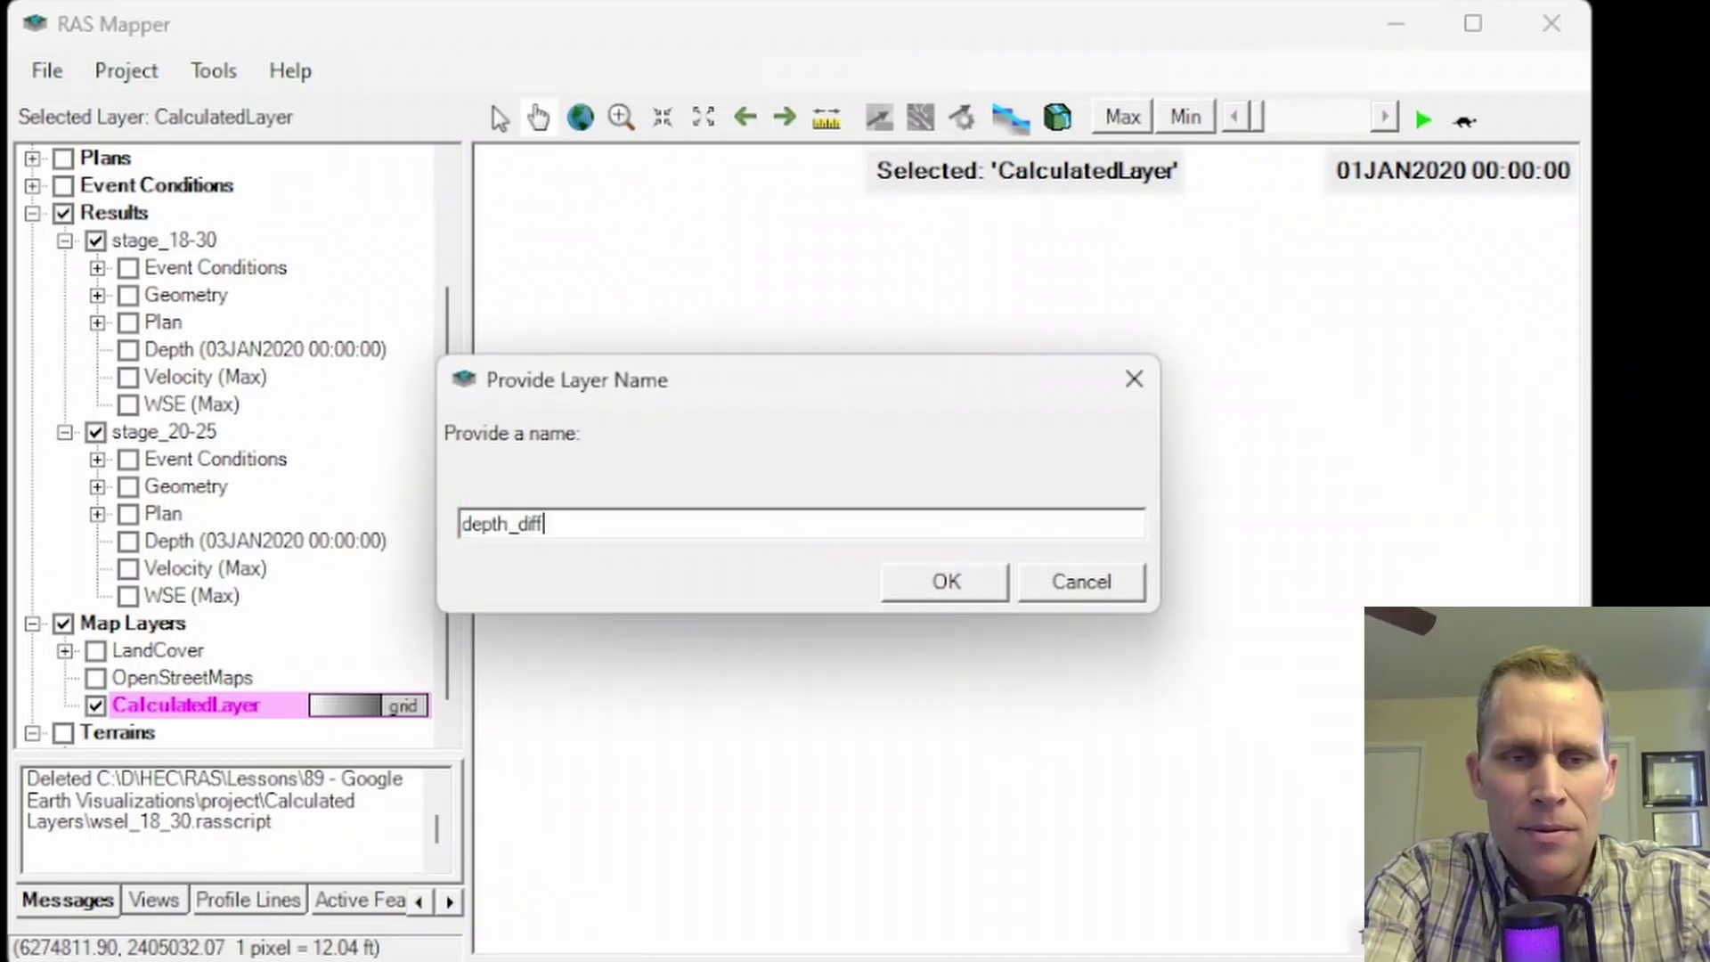
{"action": "left_click", "coordinate": [904, 595]}
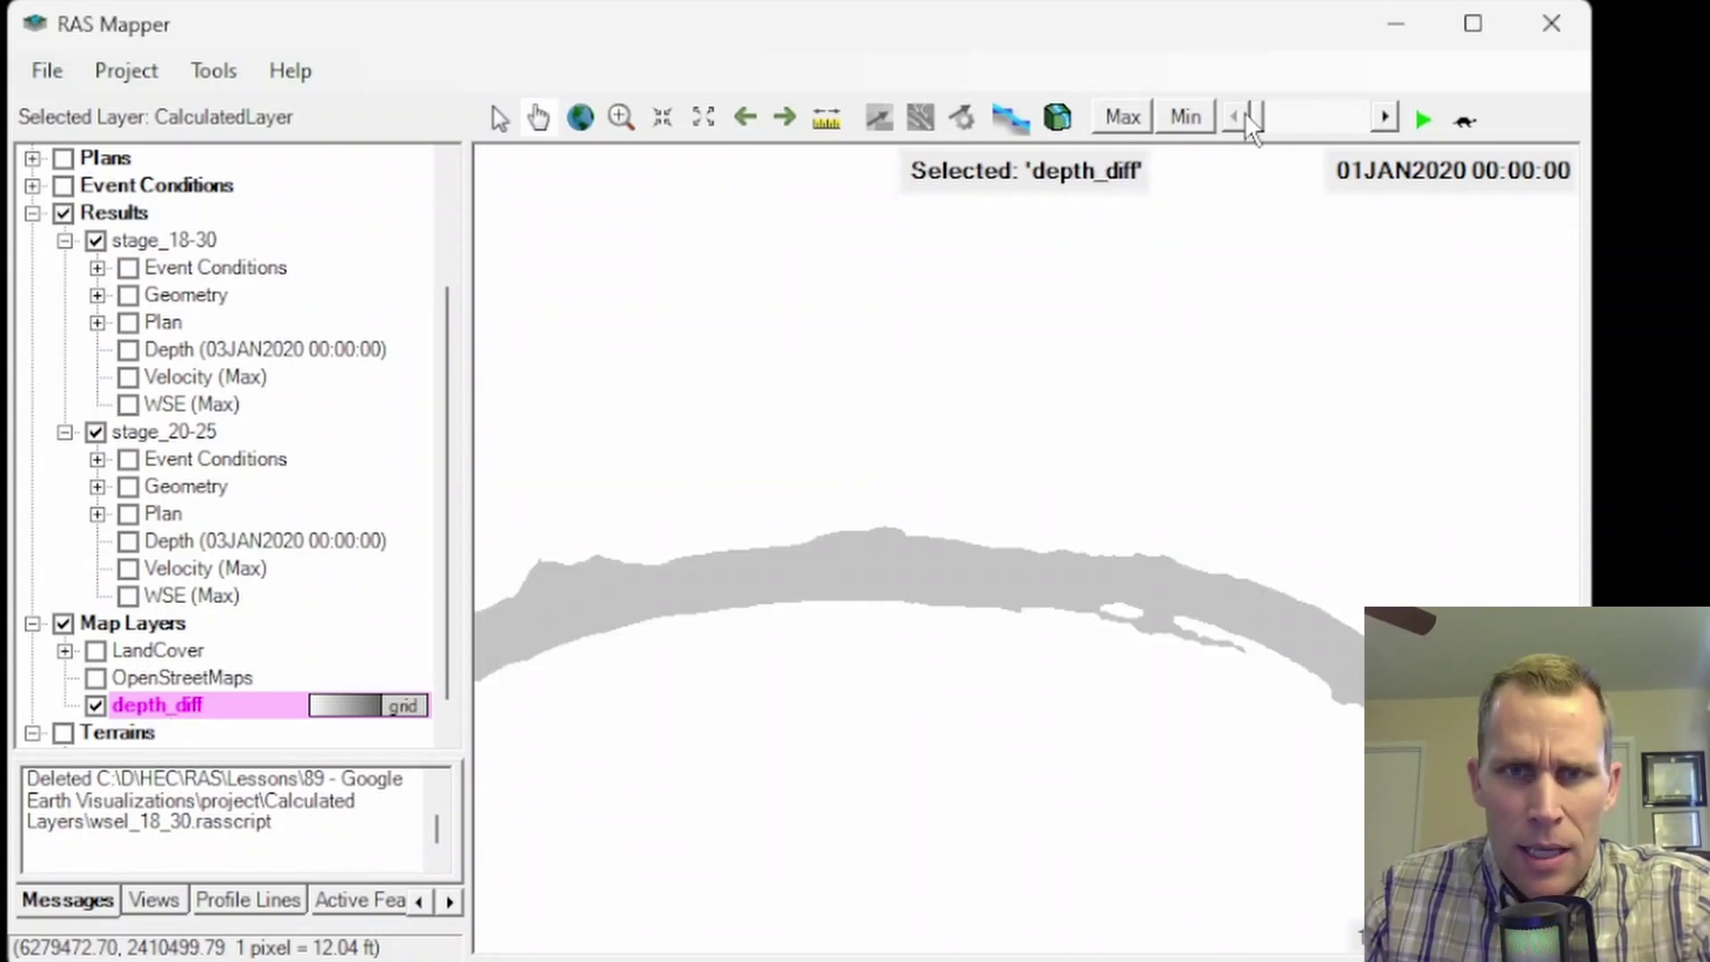
Step: Animate depth_diff from 01JAN2020 to 03JAN2020 and read differences near 5.04 on the map
{"action": "left_click", "coordinate": [1423, 119]}
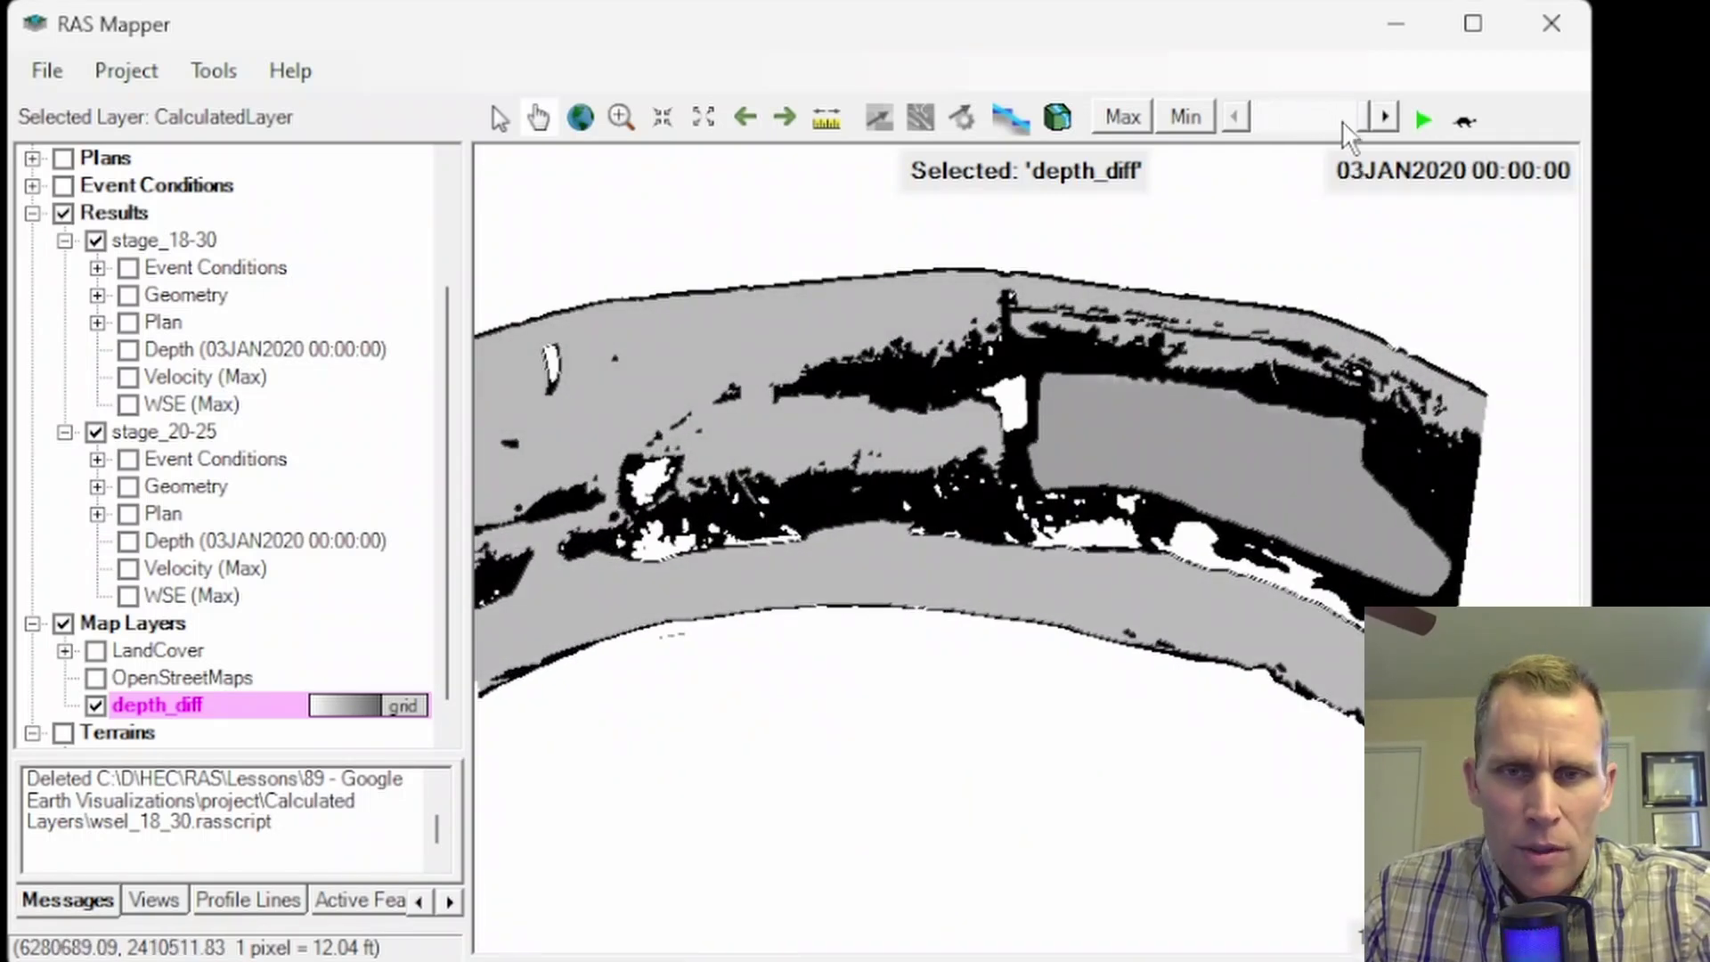
{"action": "left_click_drag", "start_coordinate": [1365, 121], "coordinate": [1245, 117]}
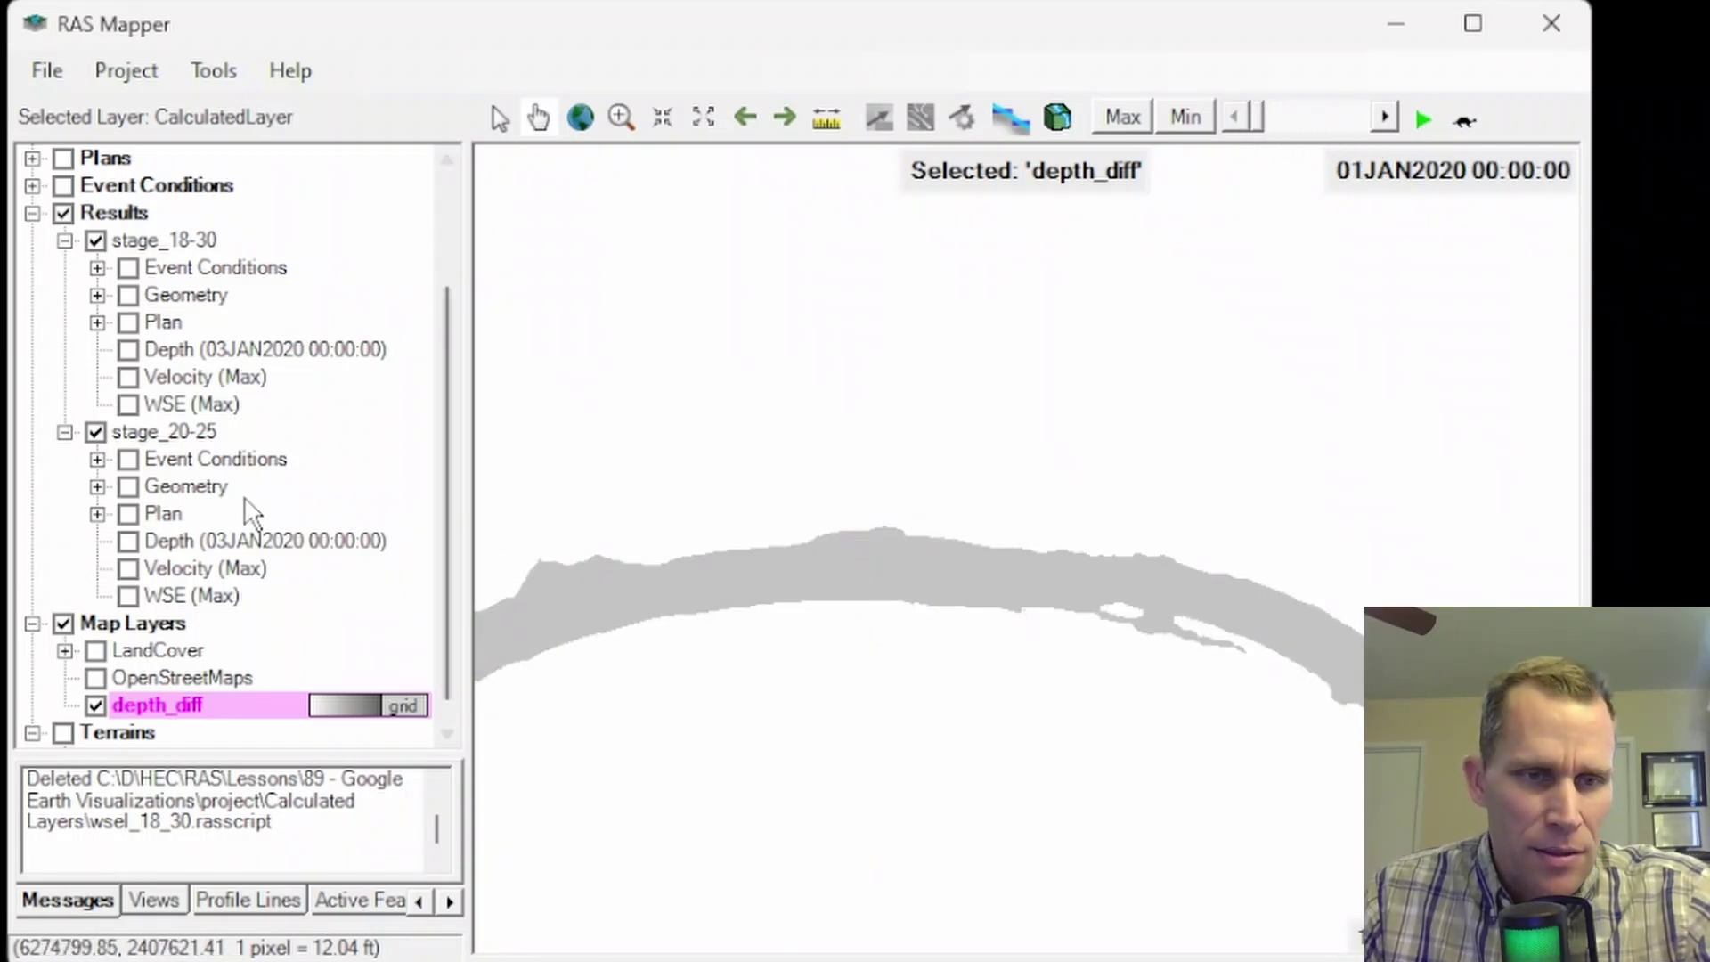
{"action": "left_click", "coordinate": [191, 242]}
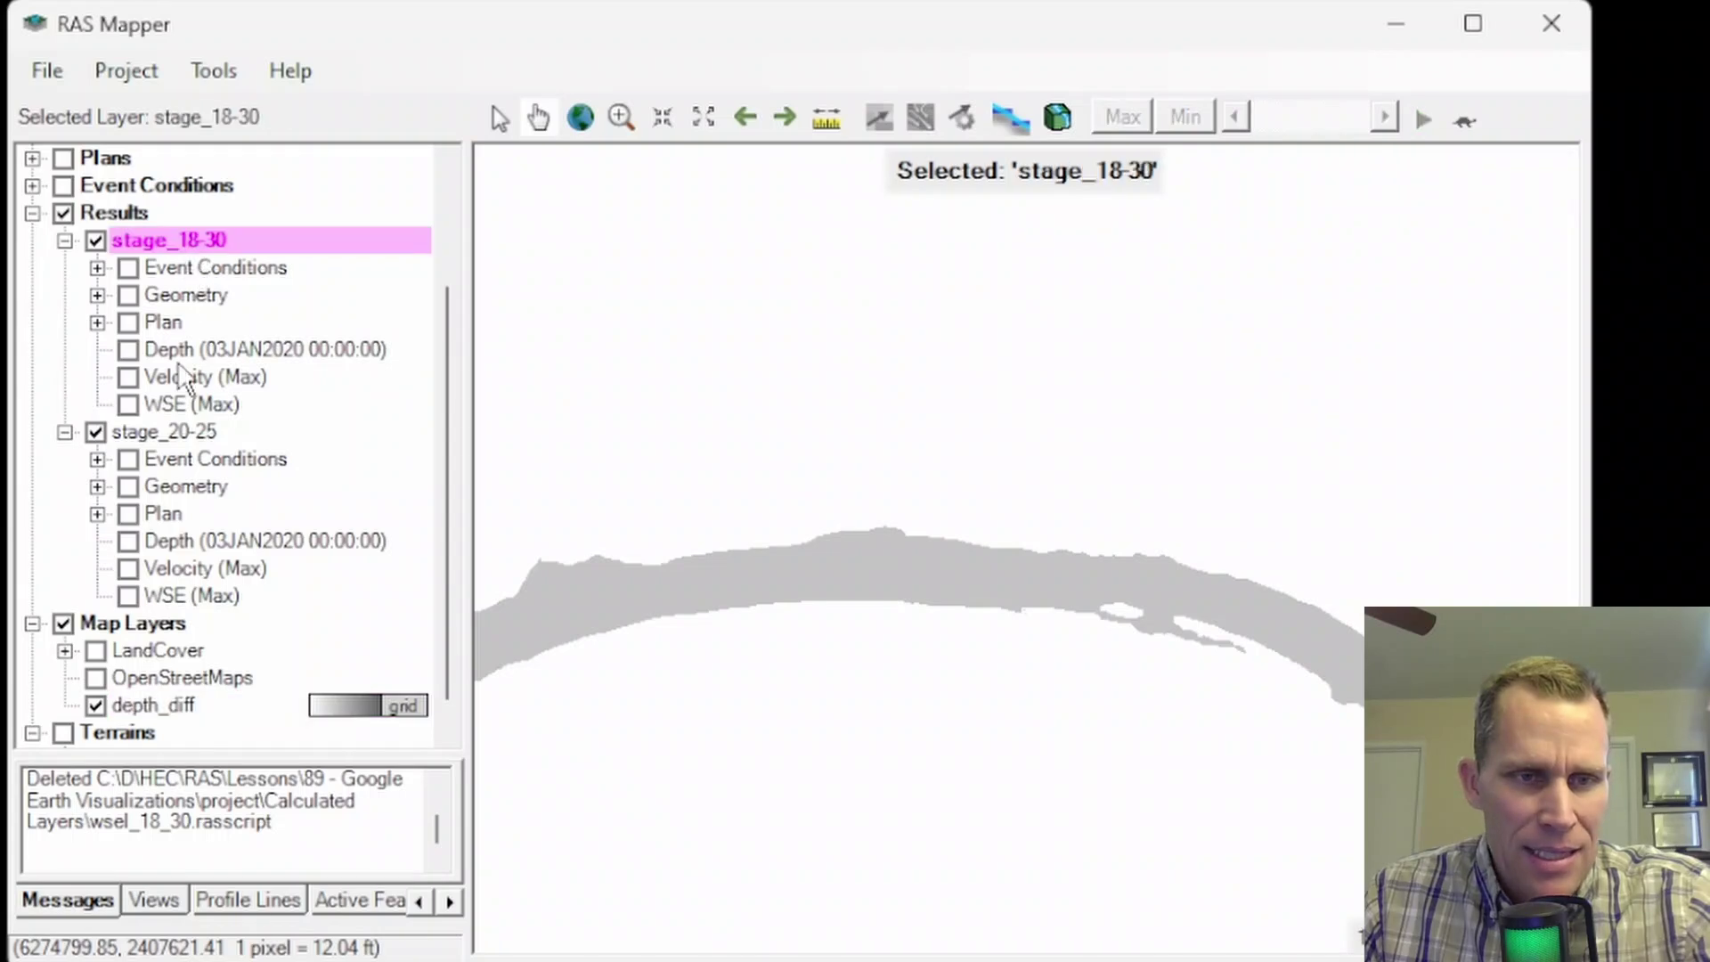
{"action": "left_click", "coordinate": [185, 431]}
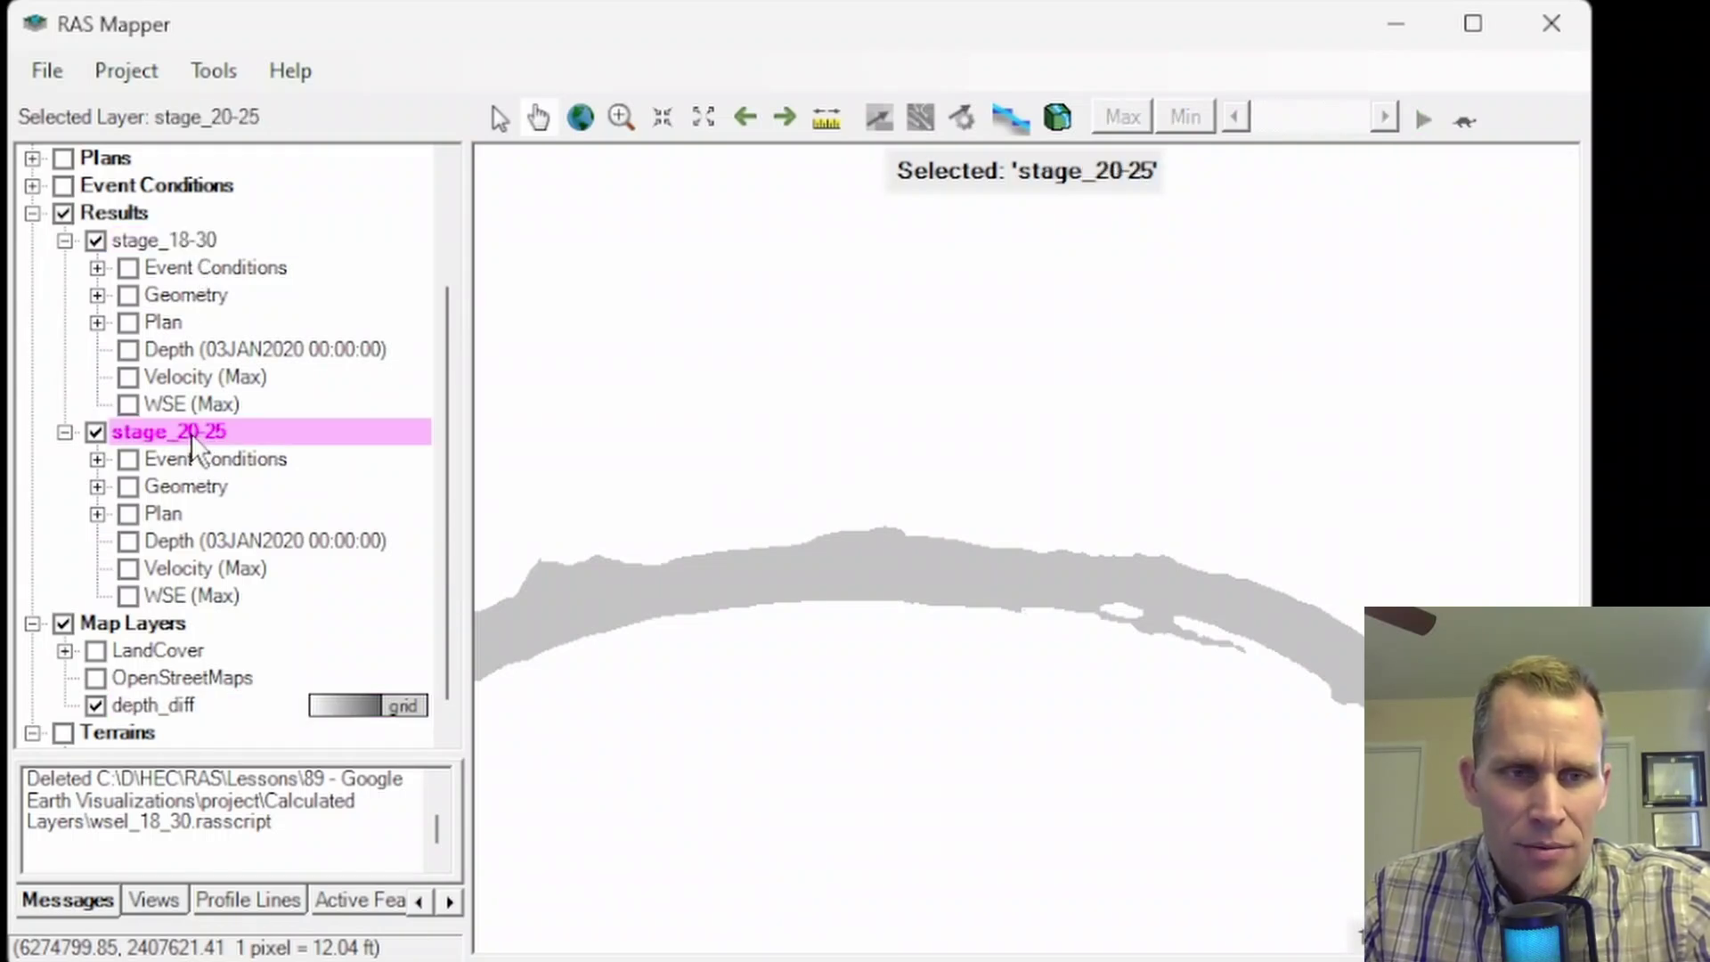
{"action": "left_click", "coordinate": [165, 705]}
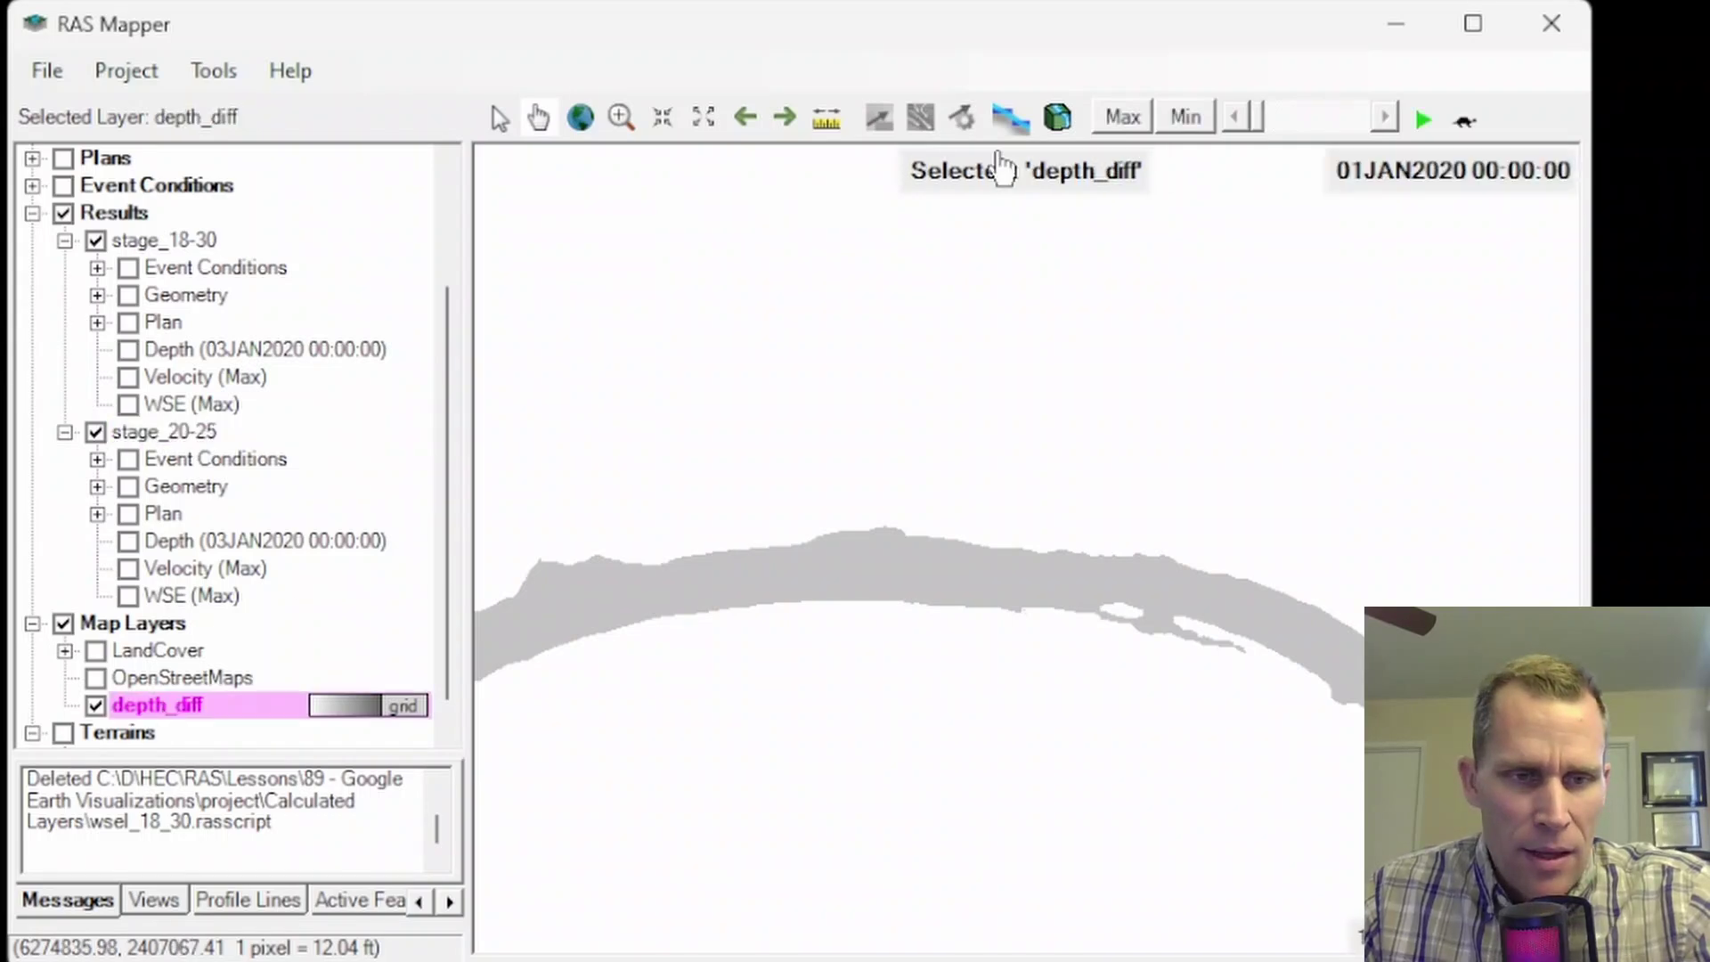
{"action": "left_click_drag", "start_coordinate": [1264, 115], "coordinate": [1366, 119]}
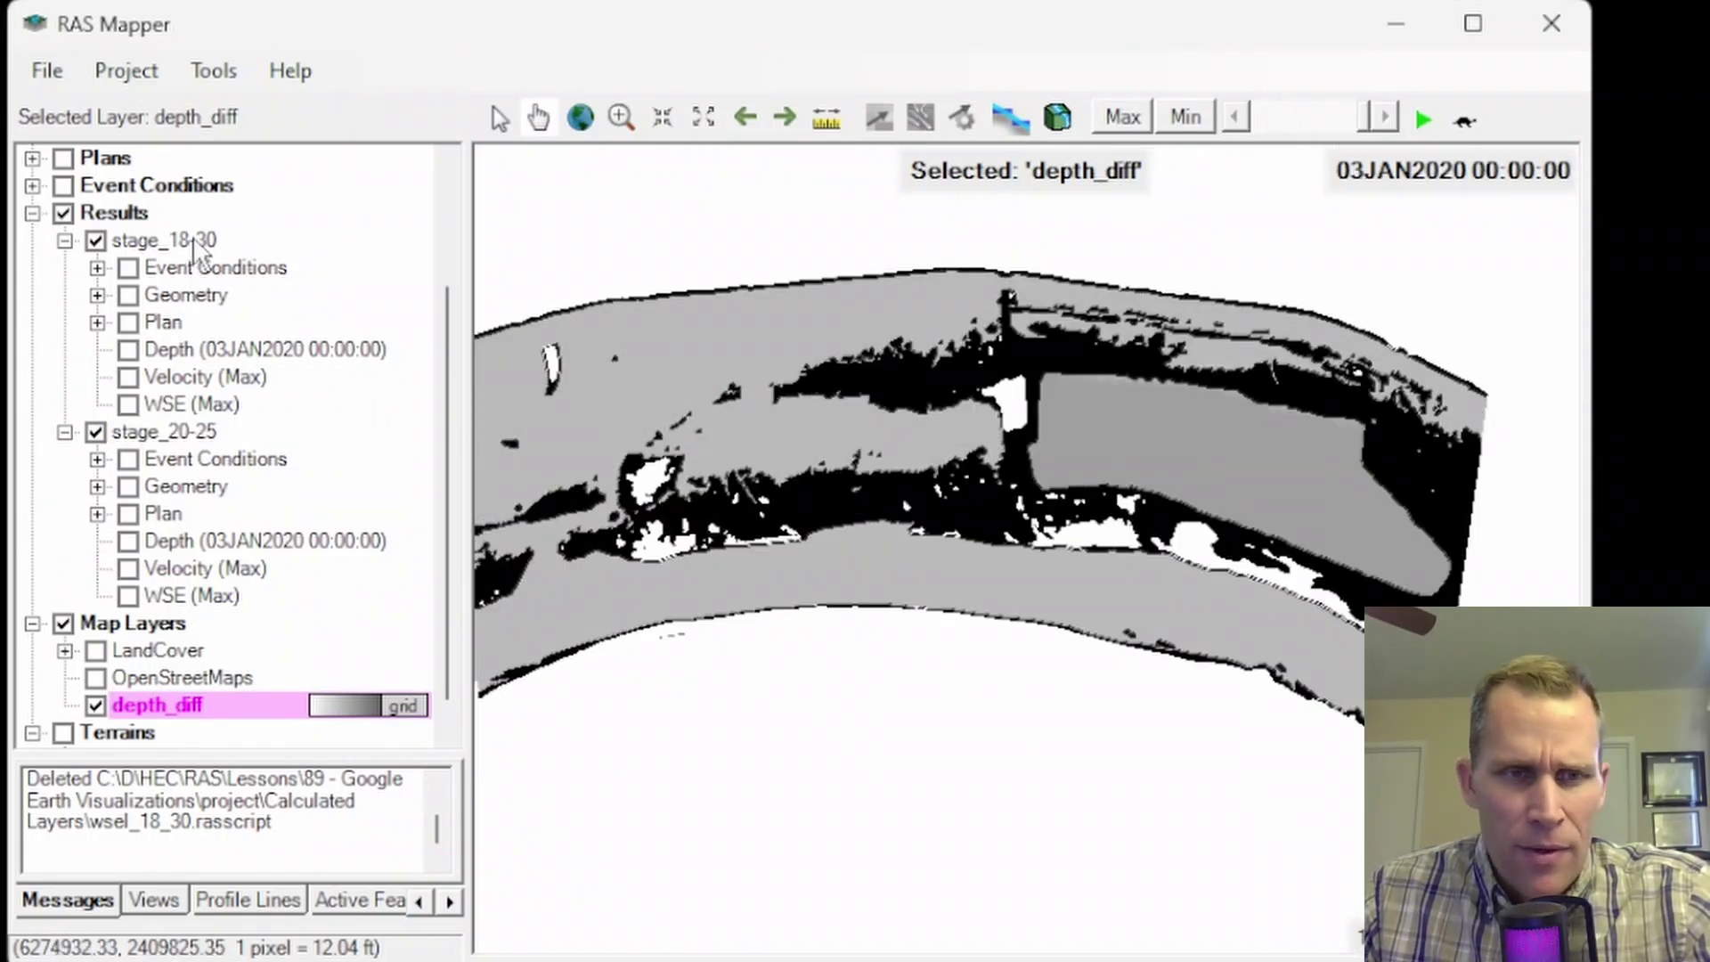
{"action": "mouse_move", "coordinate": [714, 563]}
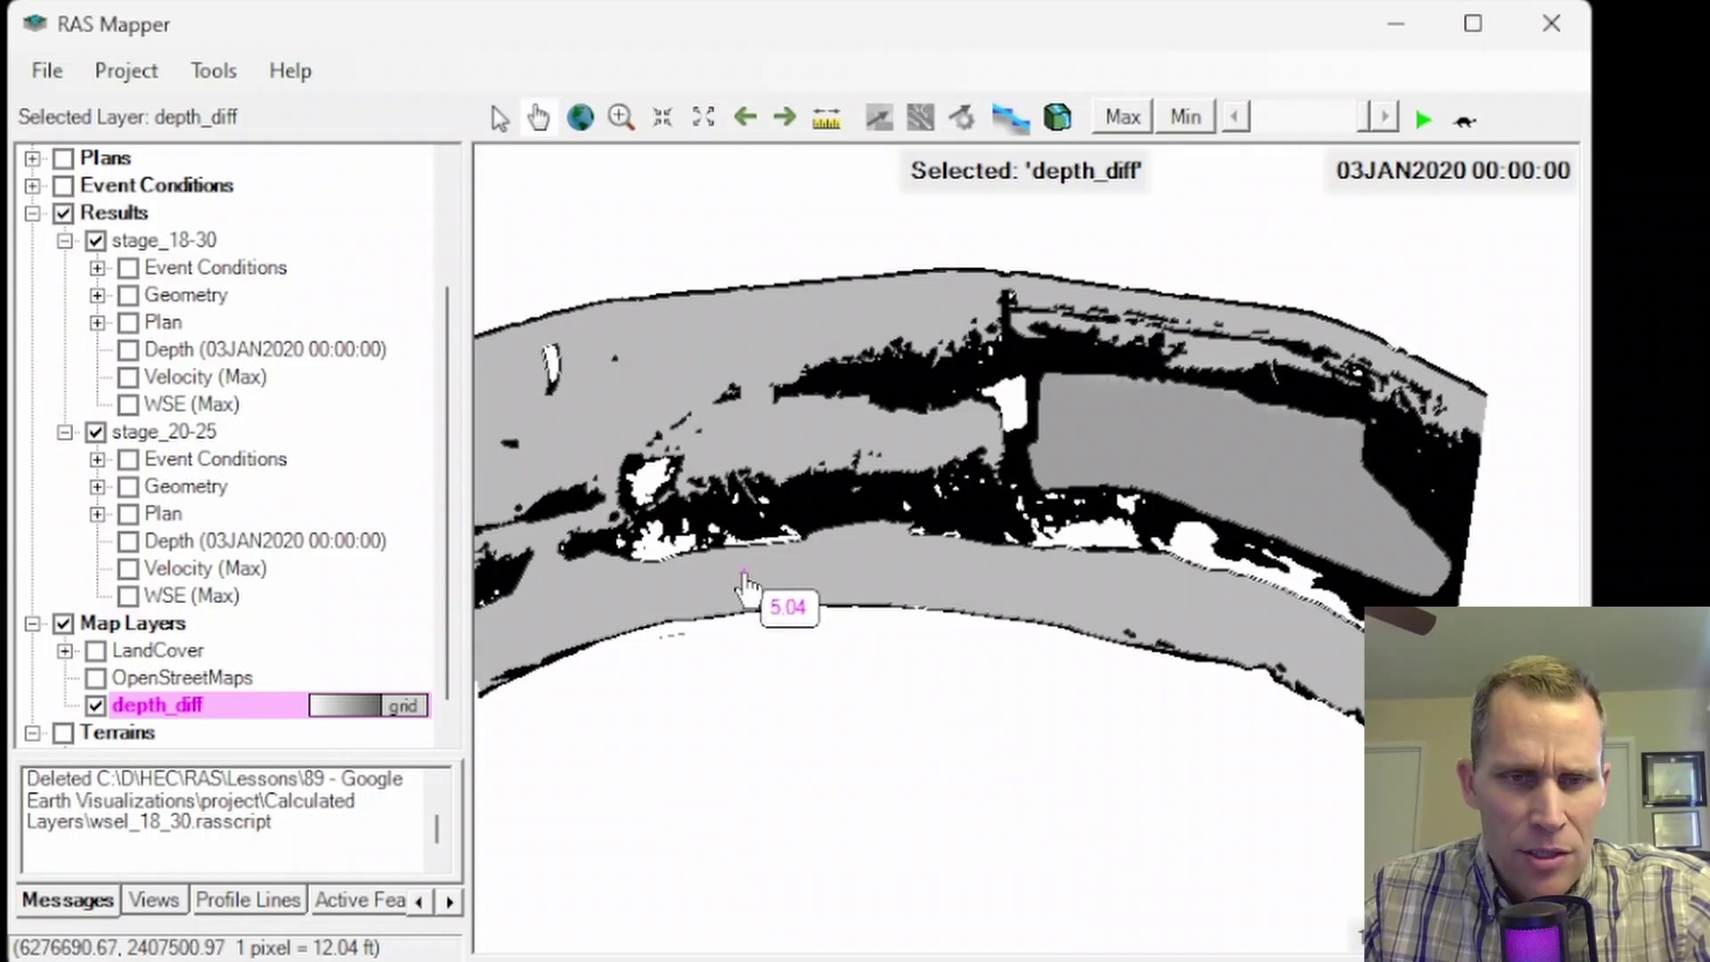